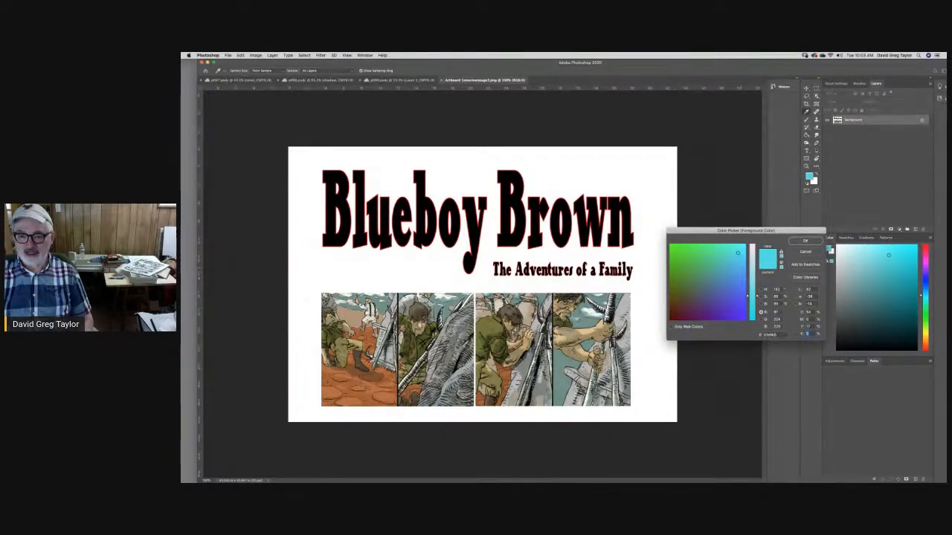
- Sample dark red, green and violet tones, and set the foreground color to a muted blue-violet with 0% black
drag(737, 252, 687, 301)
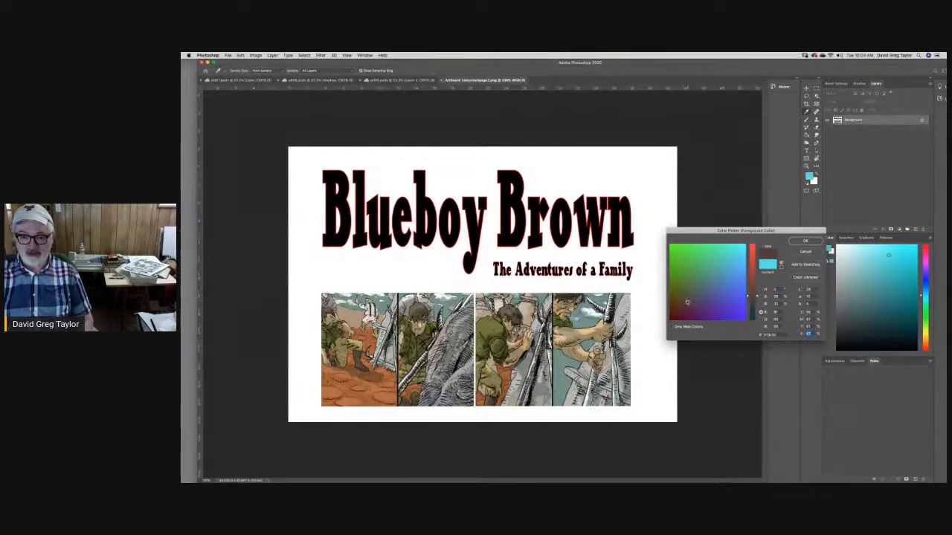
drag(687, 302, 709, 265)
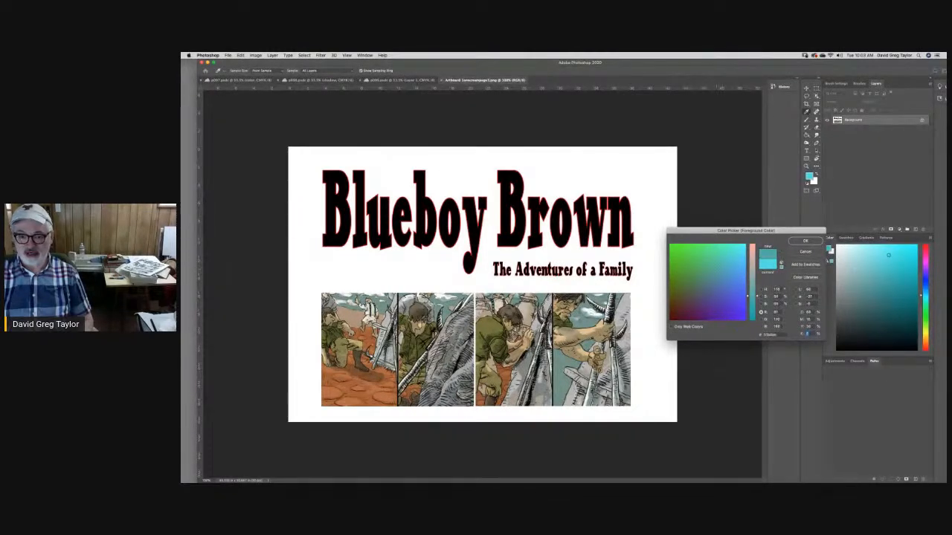
mouse_move(718, 269)
mouse_down()
mouse_move(716, 289)
mouse_move(736, 302)
mouse_move(706, 306)
mouse_up()
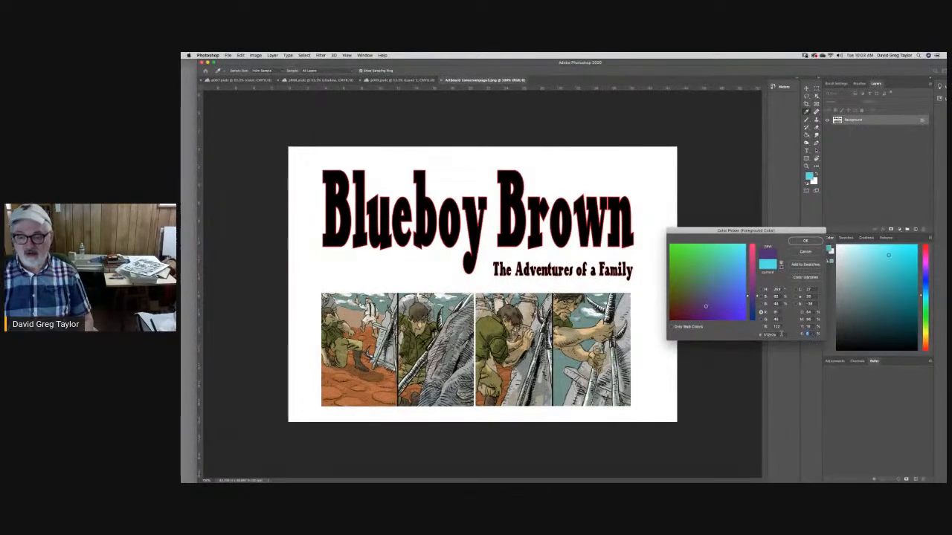
text(0)
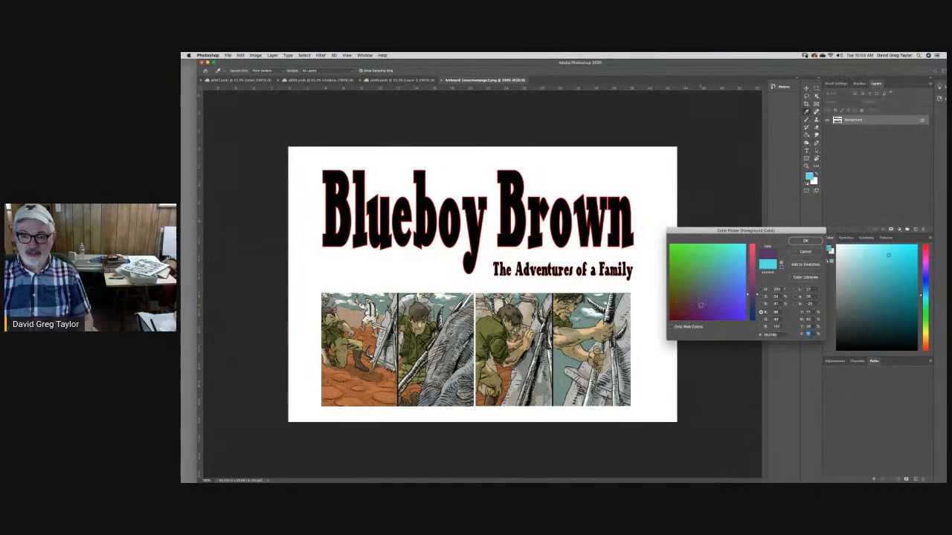
drag(695, 305, 717, 296)
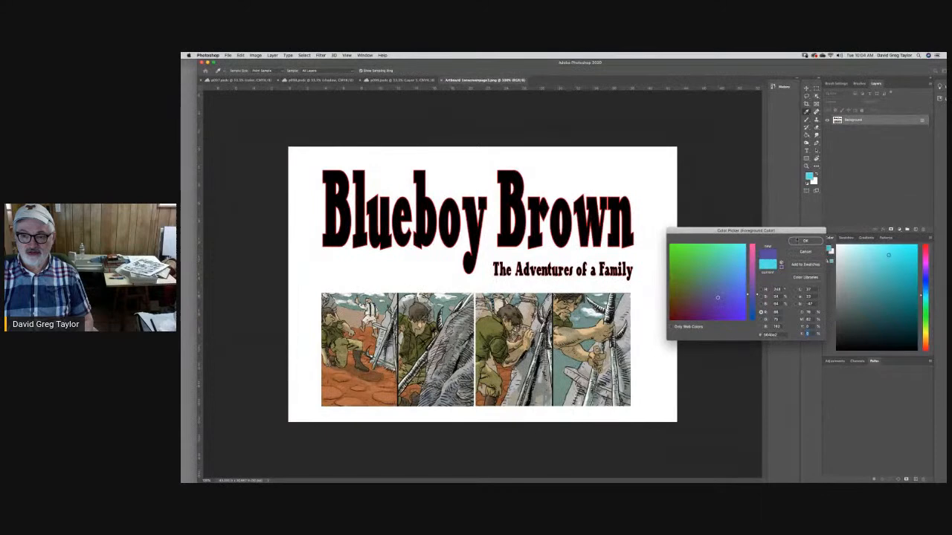
click(795, 241)
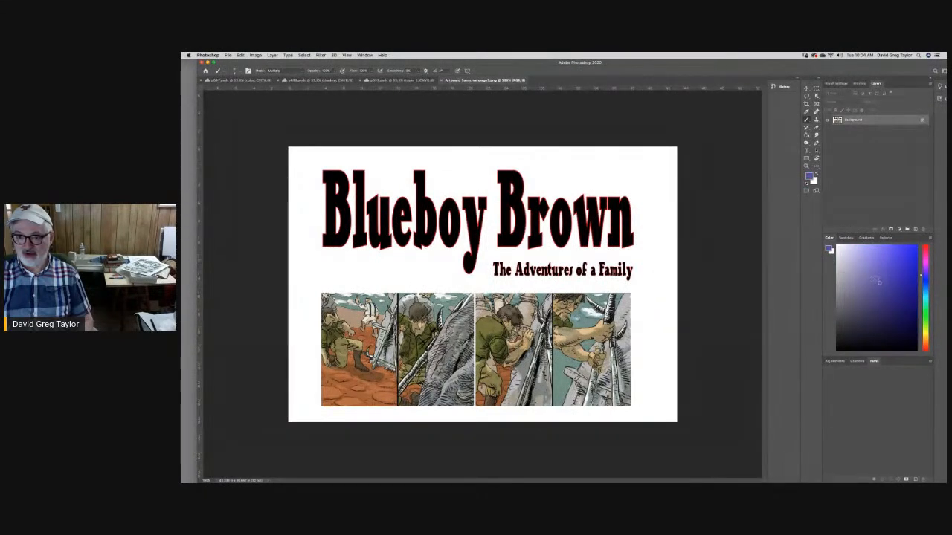
- Compare brighter blue, violet and purple shades and their CMYK values for the foreground color, and discard the choice
click(813, 181)
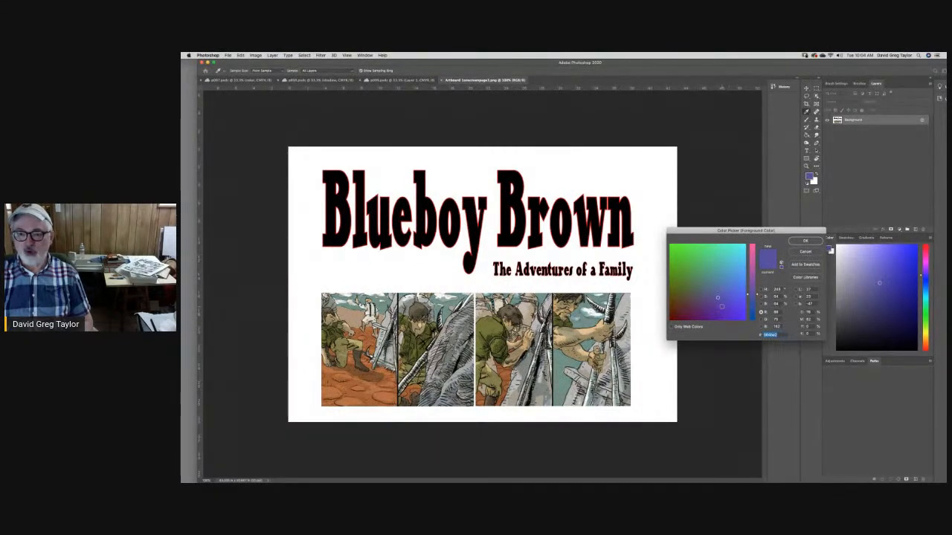
click(727, 297)
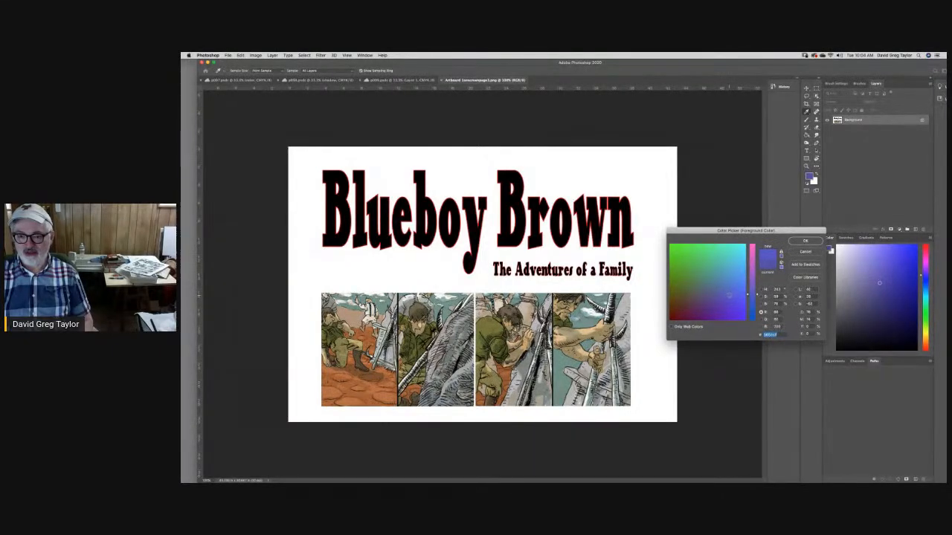
click(736, 289)
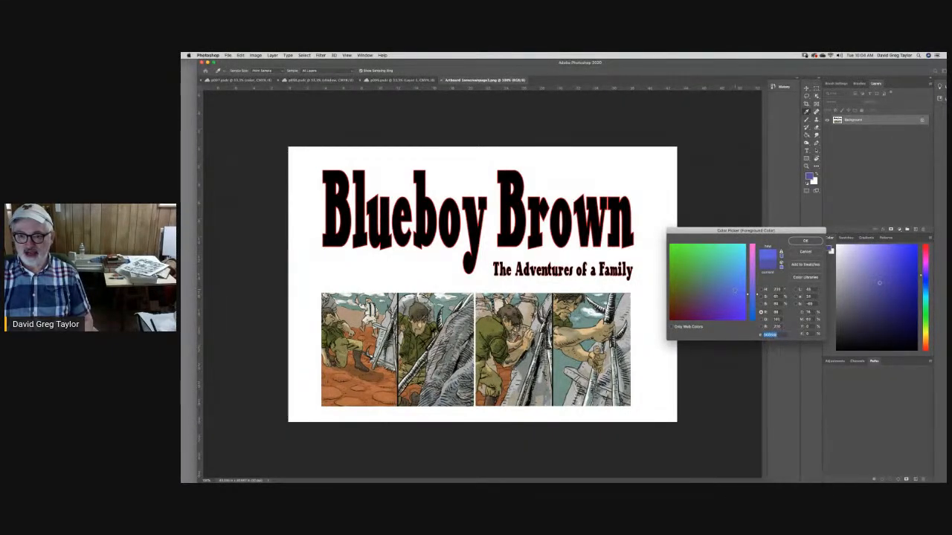
click(736, 298)
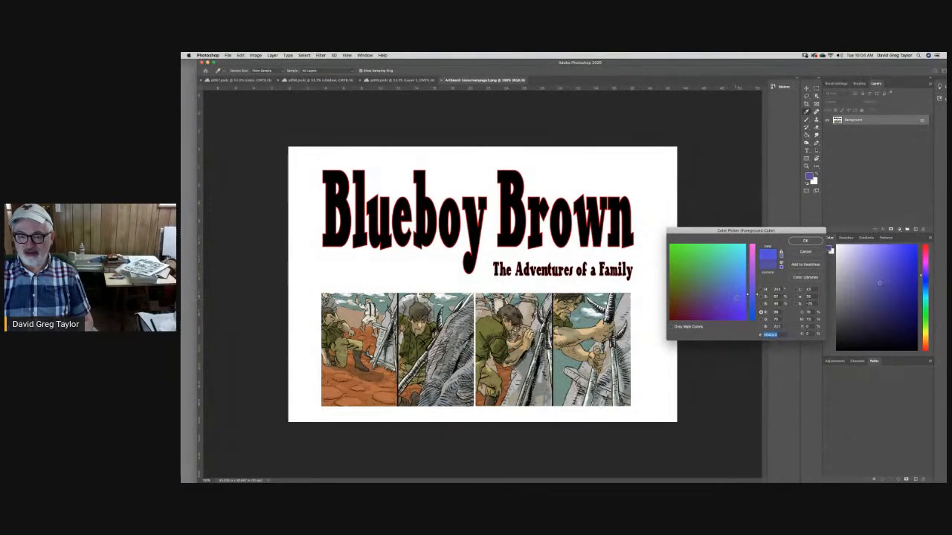
click(736, 305)
click(735, 310)
click(740, 318)
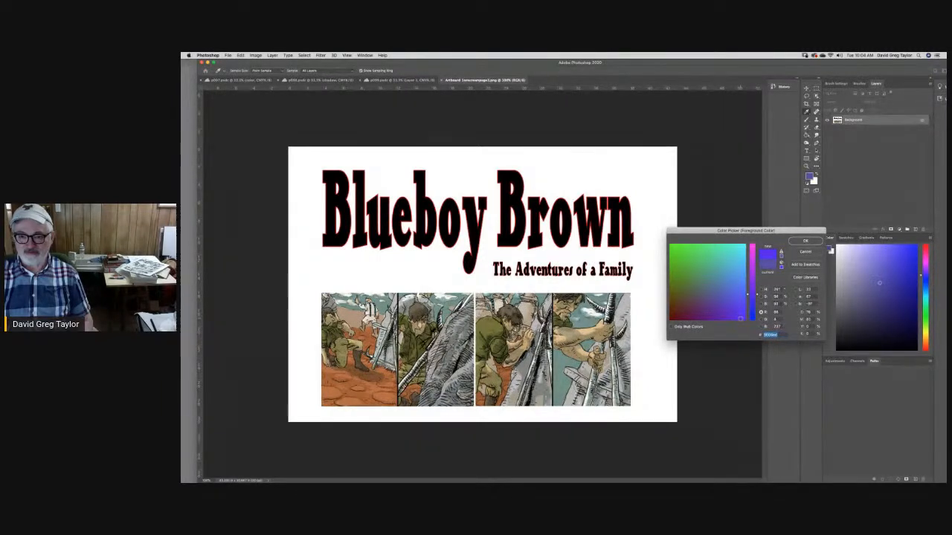
drag(740, 317, 716, 317)
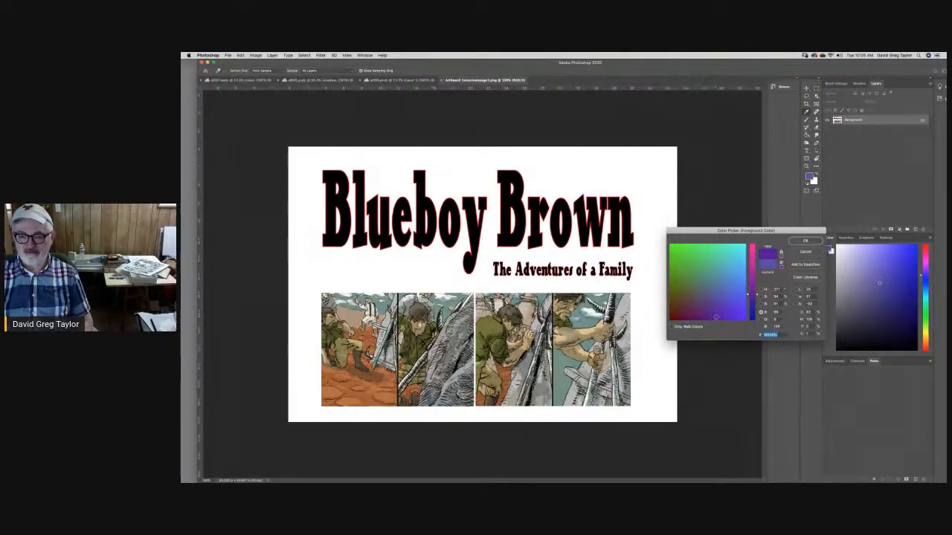
drag(714, 317, 710, 317)
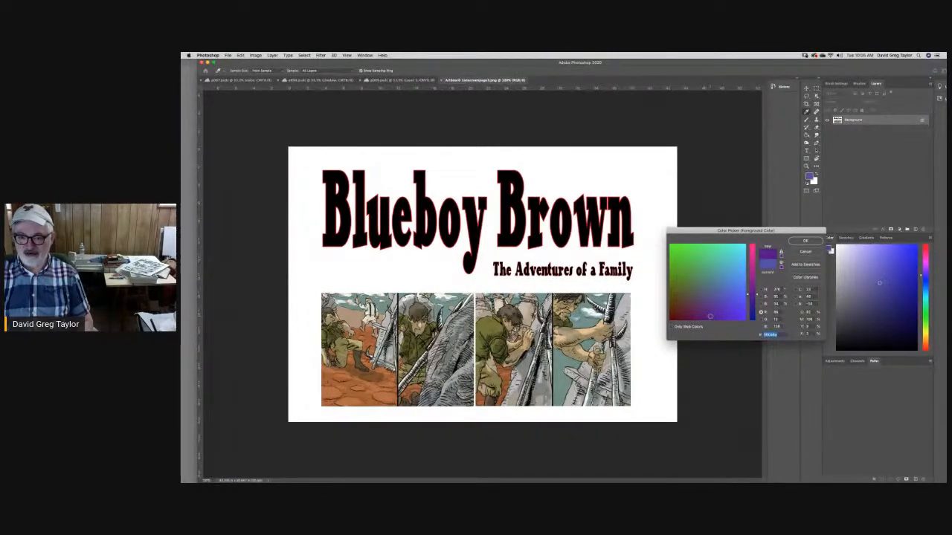
drag(710, 317, 707, 315)
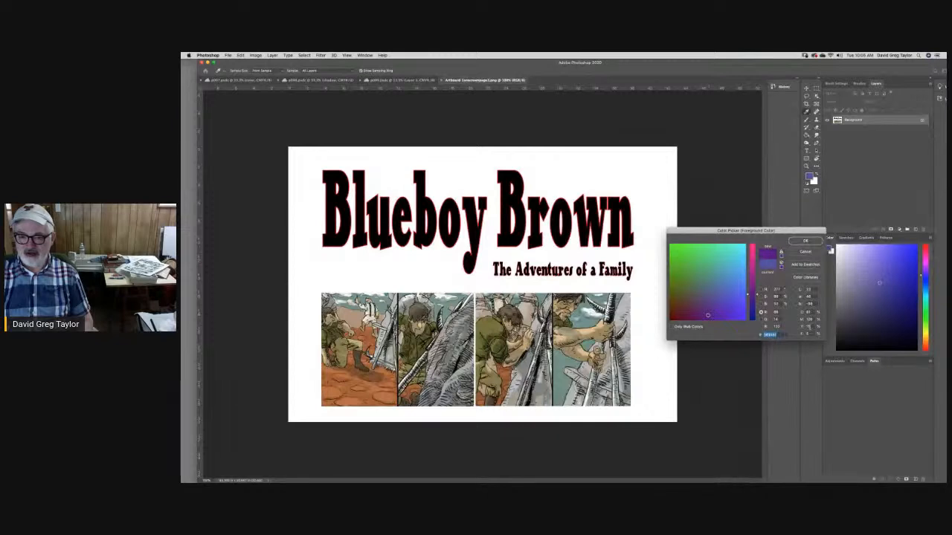
drag(709, 315, 730, 317)
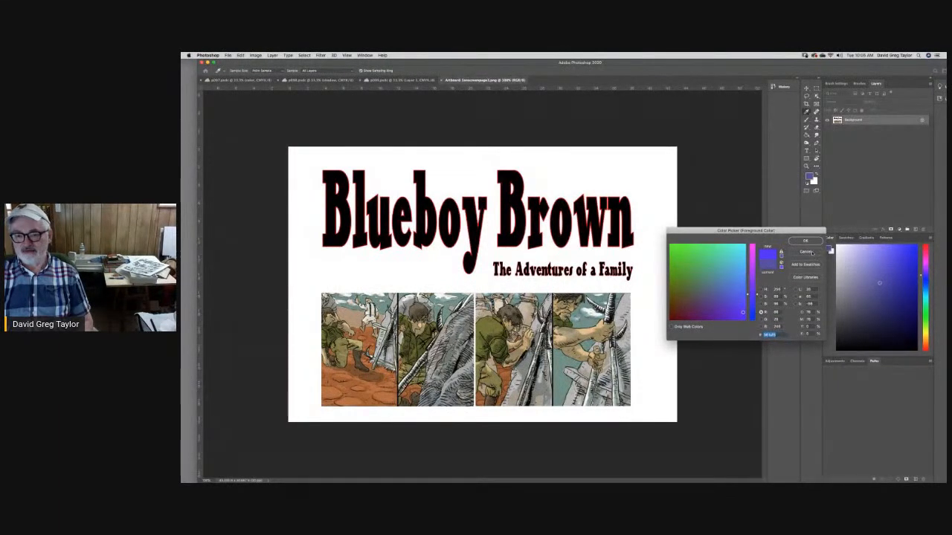
click(813, 252)
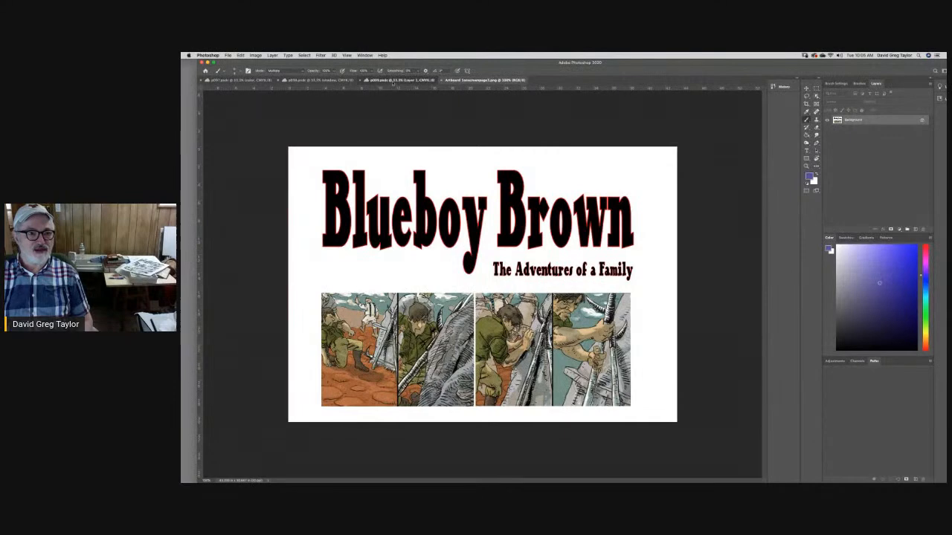
- Review the open comic page documents p099, p097 and p098 to compare their stages of coloring
click(398, 80)
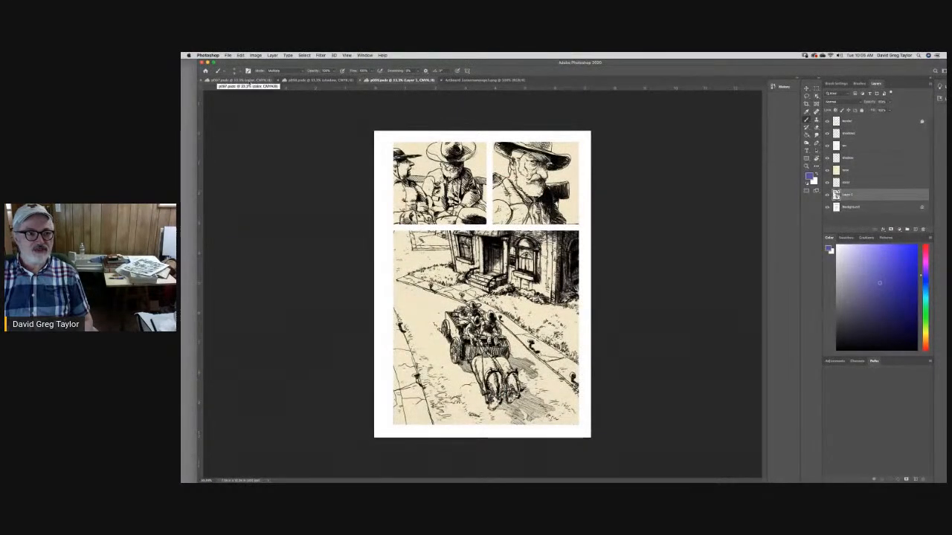
click(247, 80)
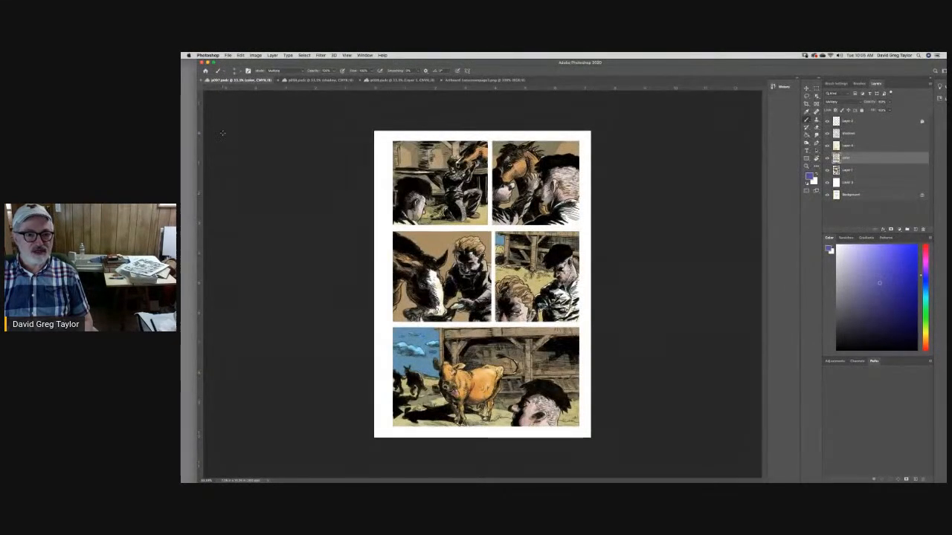
click(316, 80)
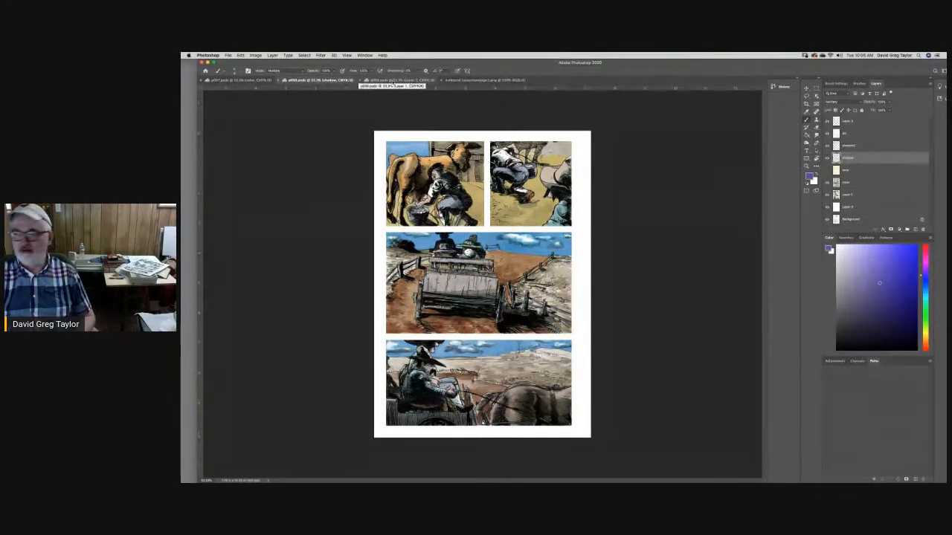
- Switch to page p099 and try to lighten the hat of the bearded seated man on Layer 1 with the Dodge tool
click(392, 80)
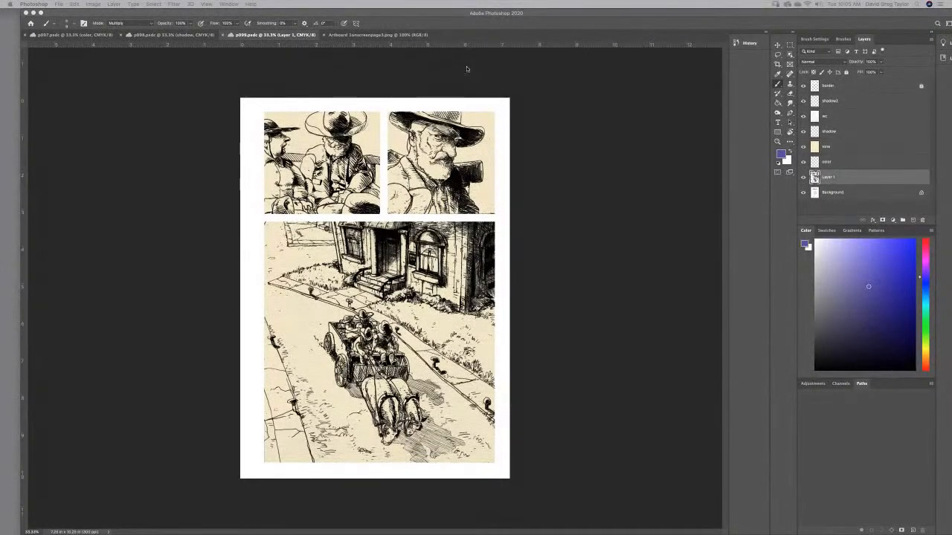
click(778, 113)
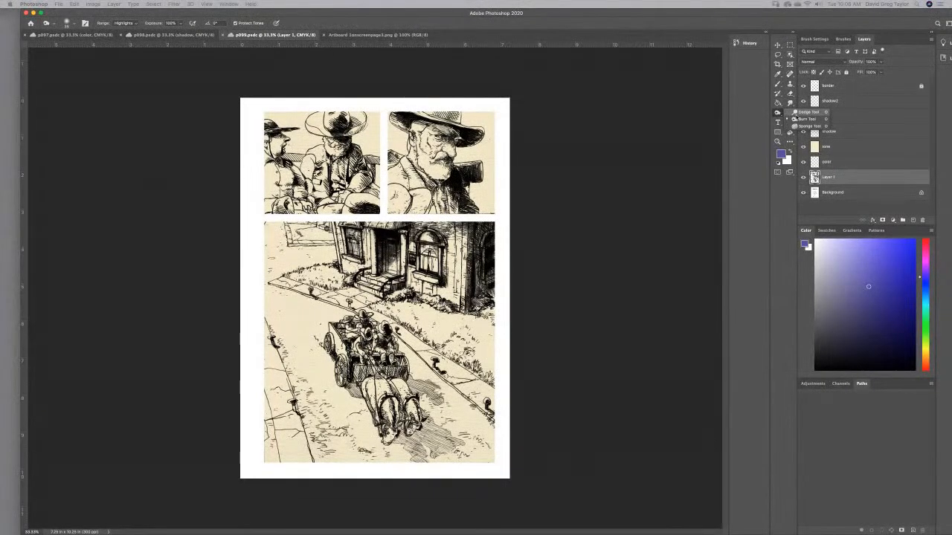
click(797, 113)
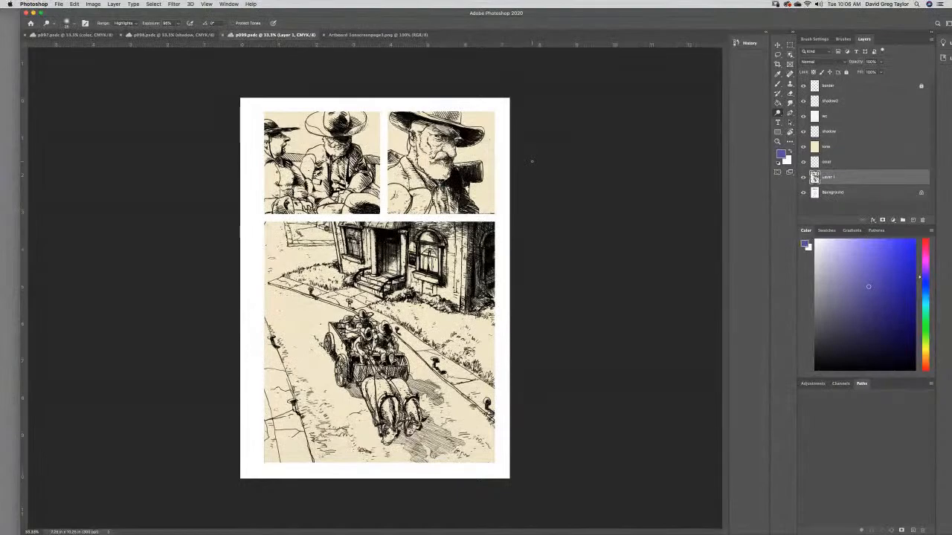
key(super+equal)
key(super+equal)
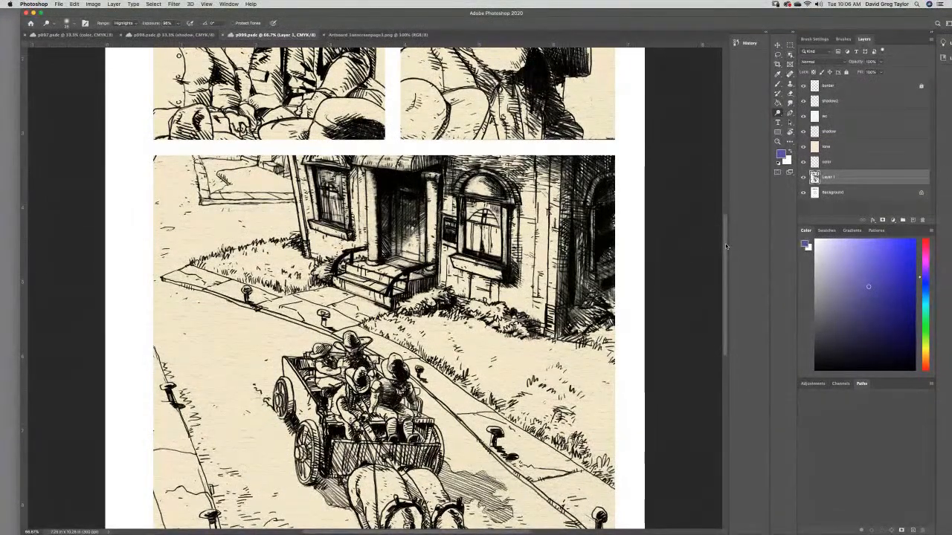
drag(725, 243, 736, 189)
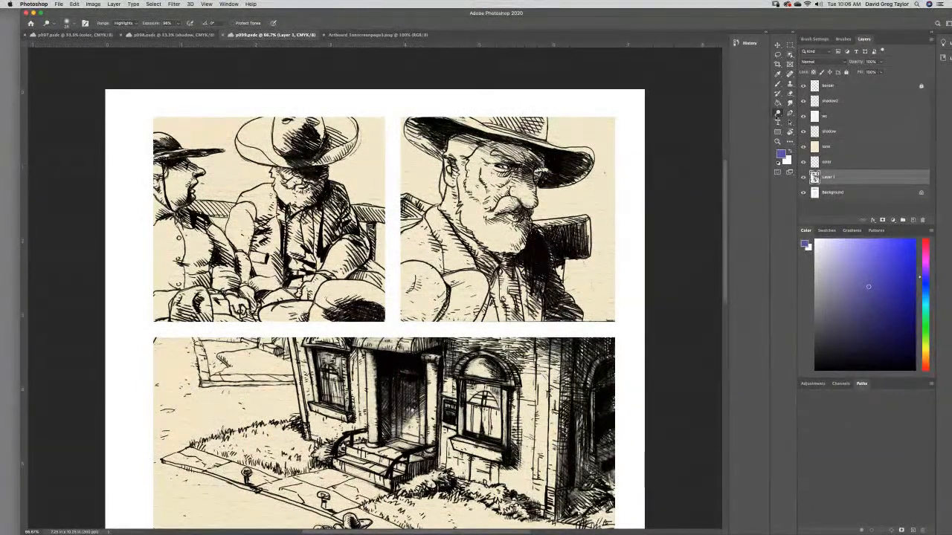
click(258, 127)
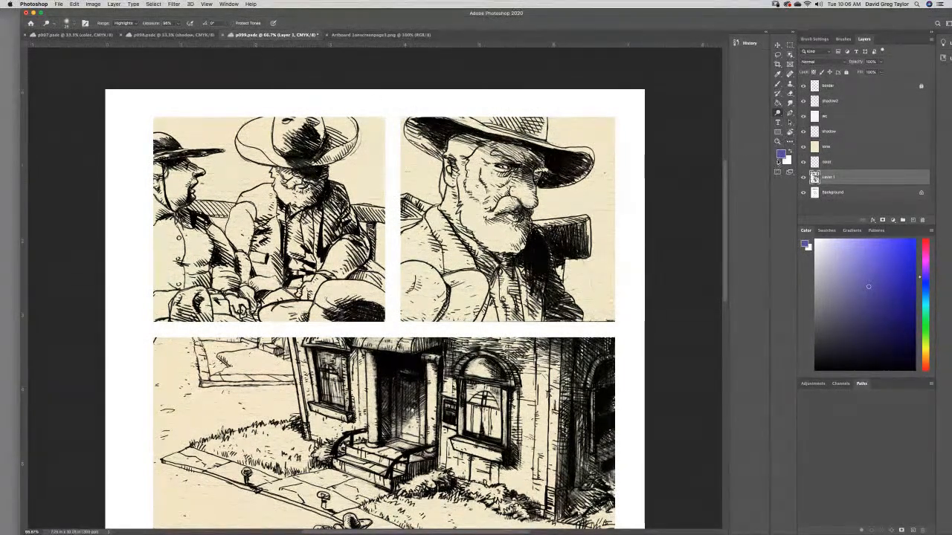
- Dodge highlights on the tone layer over the bearded seated man's hat, face and sleeve in the first panel
click(847, 149)
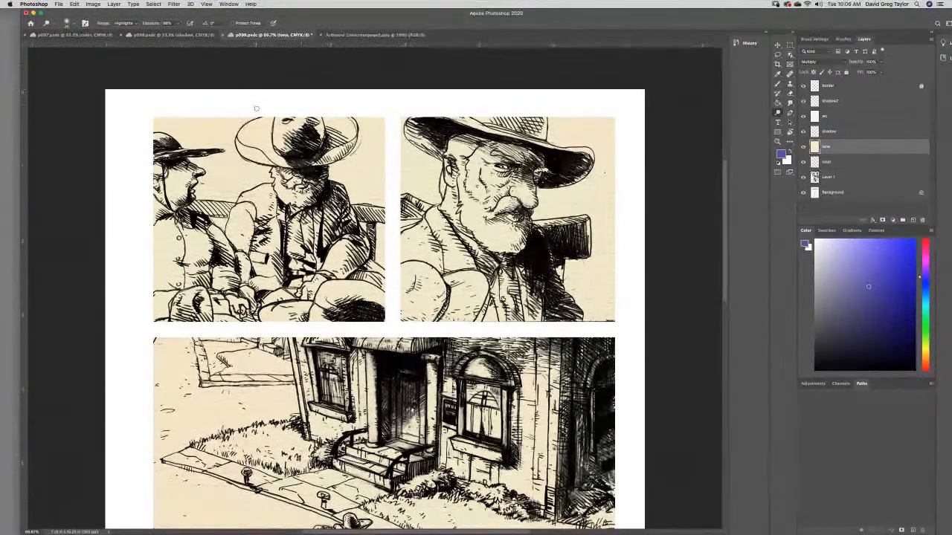
mouse_move(263, 124)
mouse_down()
mouse_move(245, 138)
mouse_move(286, 126)
mouse_move(246, 140)
mouse_move(251, 159)
mouse_move(283, 151)
mouse_move(299, 124)
mouse_up()
mouse_move(289, 180)
mouse_down()
mouse_move(267, 195)
mouse_move(251, 200)
mouse_move(266, 191)
mouse_move(258, 191)
mouse_move(234, 211)
mouse_move(259, 202)
mouse_move(238, 231)
mouse_move(234, 217)
mouse_move(228, 235)
mouse_move(240, 245)
mouse_move(247, 224)
mouse_move(250, 262)
mouse_up()
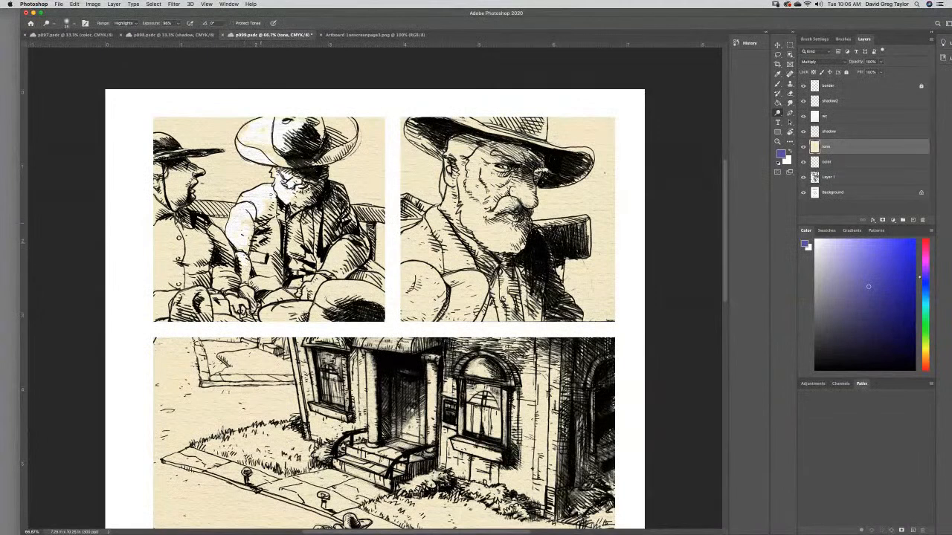
drag(276, 202, 276, 200)
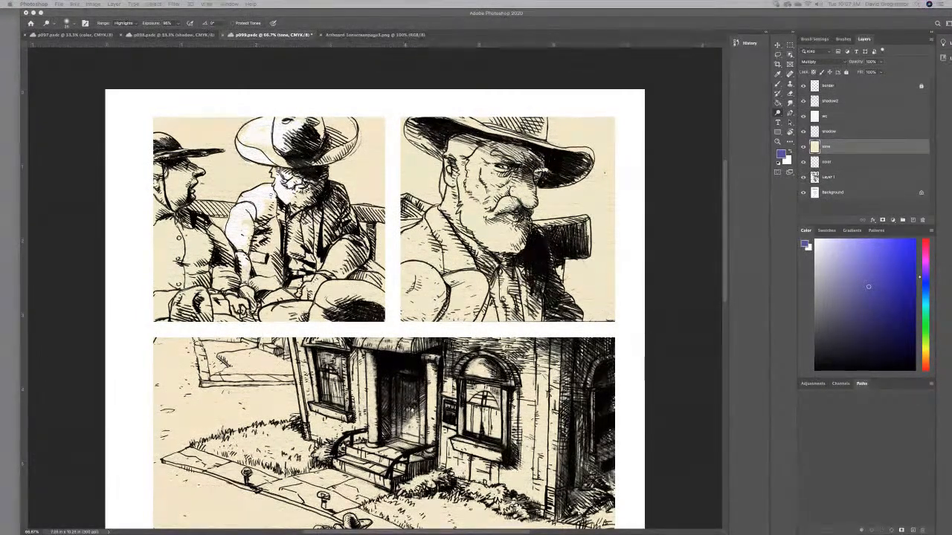
- Switch to the blueboybrown.com page in Chrome, hide the bookmarks bar and show the Mennonite Killers cover in full screen
drag(630, 30, 453, 40)
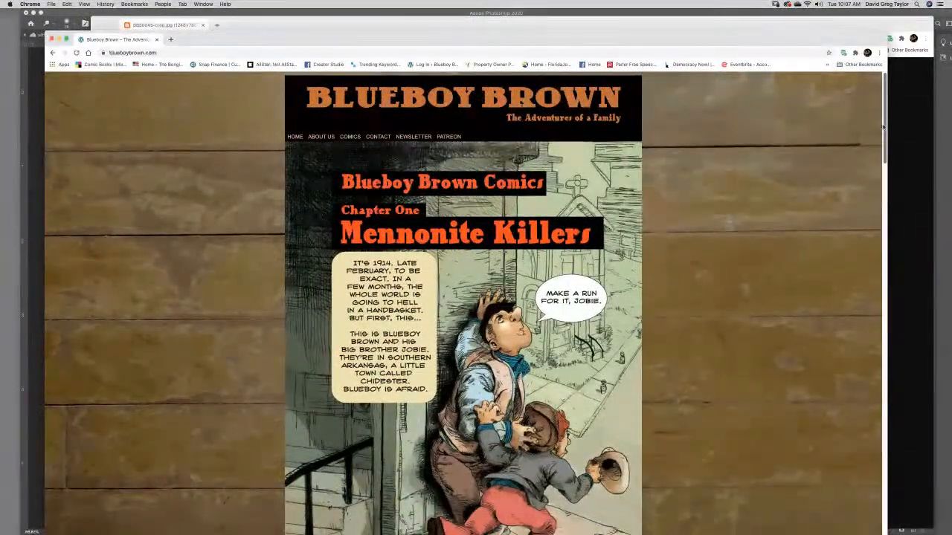
drag(885, 126, 884, 130)
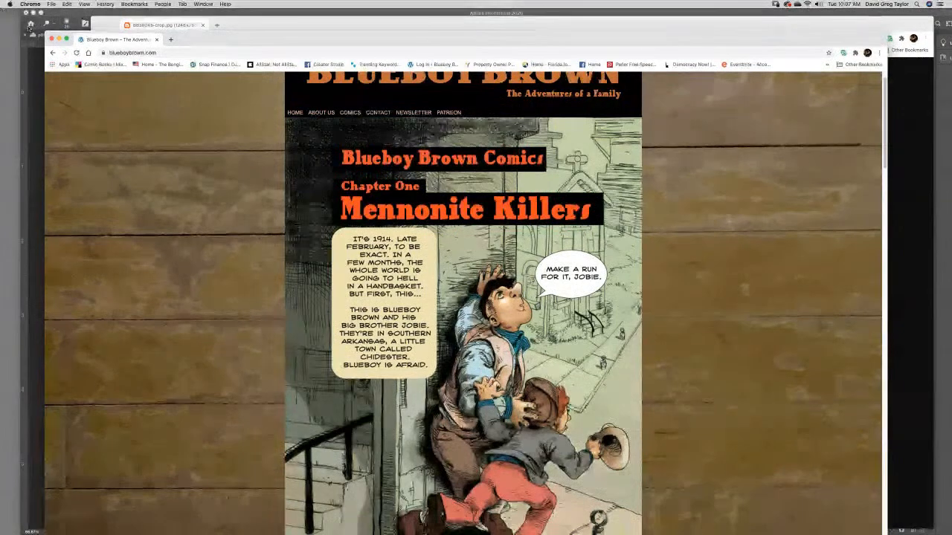
click(84, 5)
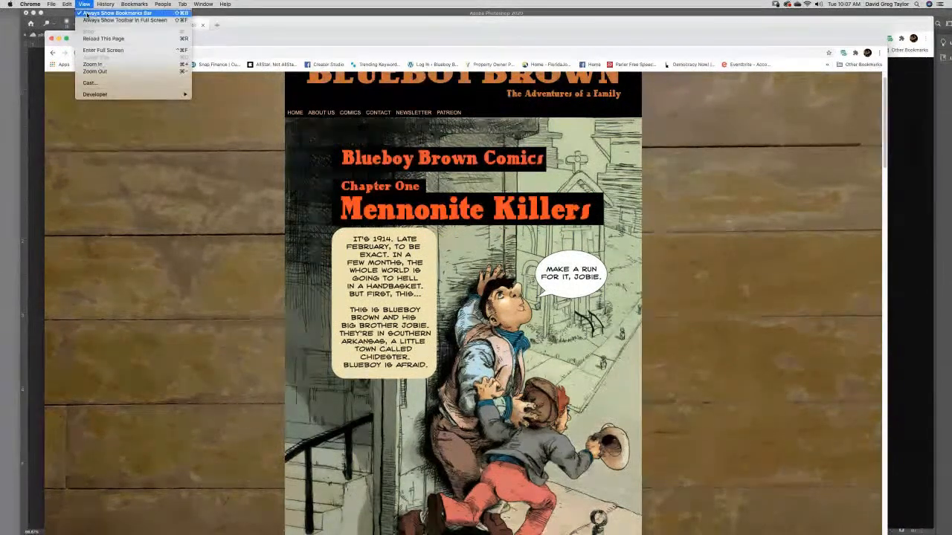
click(87, 13)
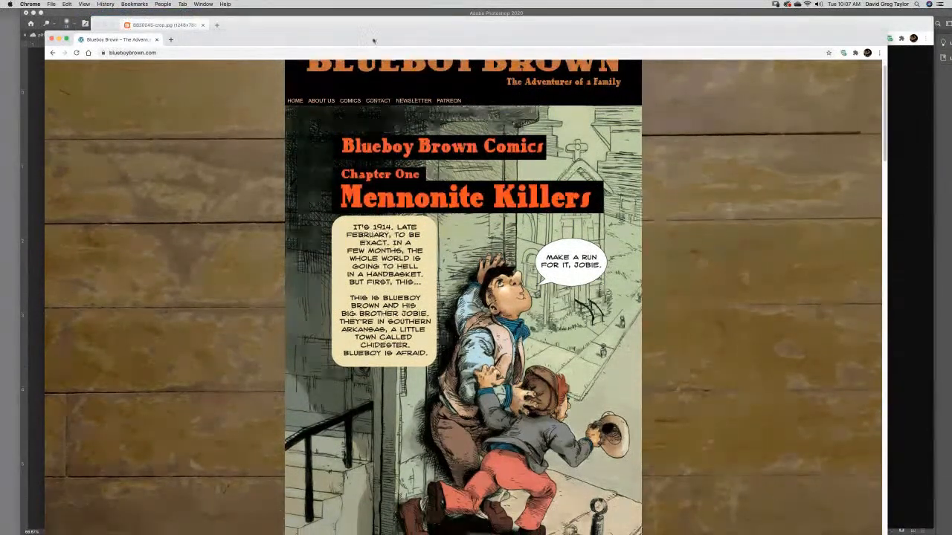
click(66, 40)
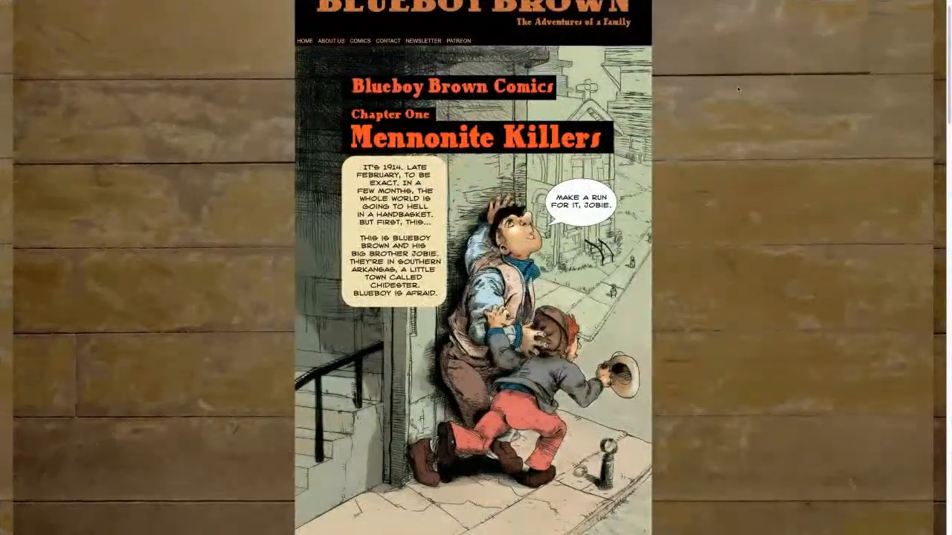
scroll(738, 89, down, 1)
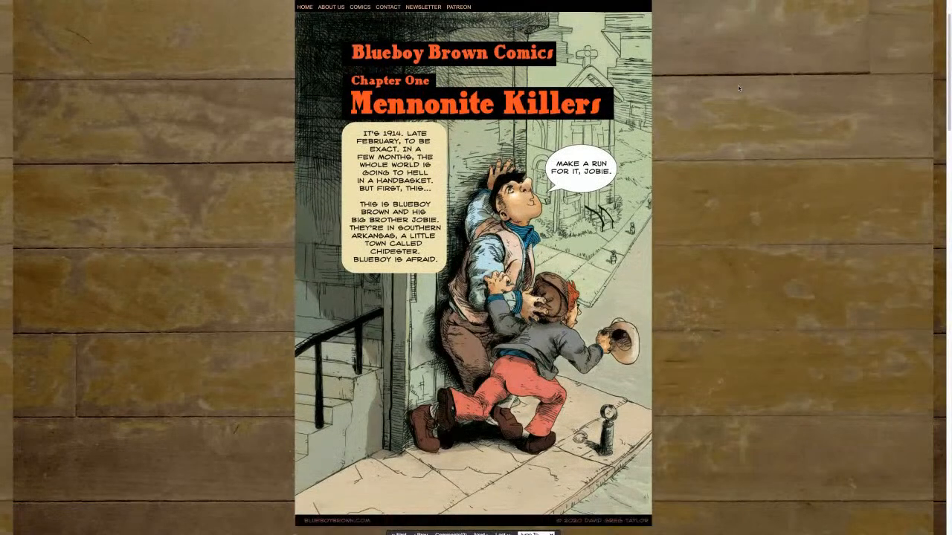
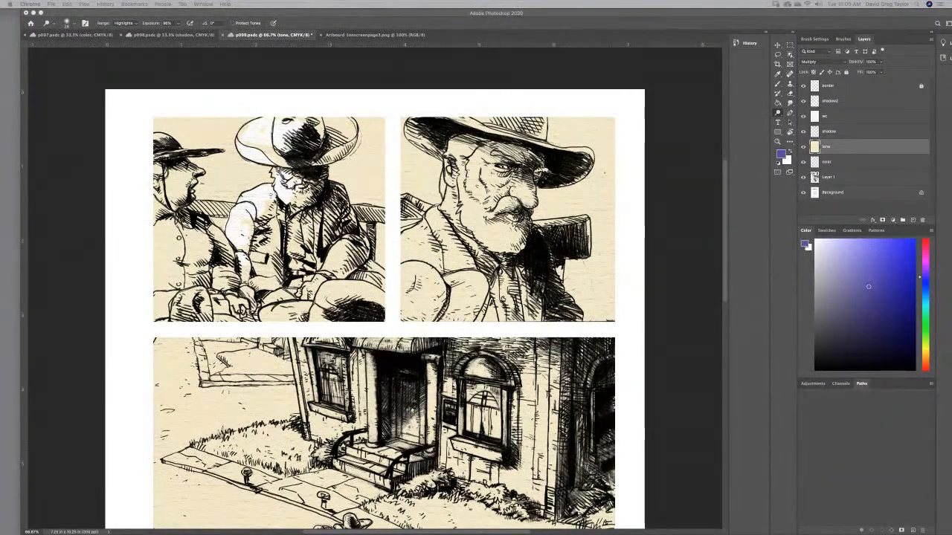
- Switch back to Photoshop and dodge the bearded man's clothes and knees and the neighbouring man's face, shirt and hands in the first panel
click(288, 198)
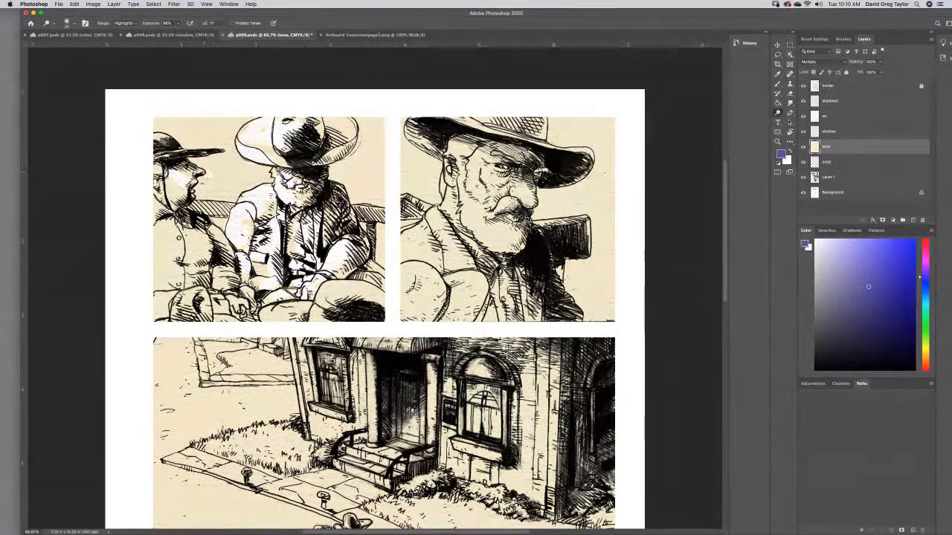
drag(181, 189, 158, 171)
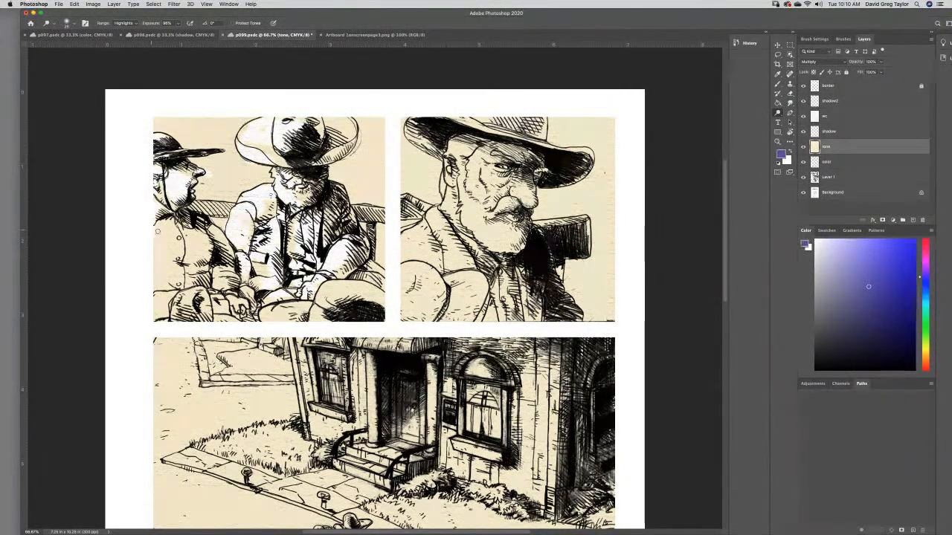
mouse_move(173, 226)
mouse_down()
mouse_move(179, 249)
mouse_move(190, 241)
mouse_move(198, 255)
mouse_move(208, 242)
mouse_move(166, 265)
mouse_move(154, 235)
mouse_move(165, 281)
mouse_move(175, 273)
mouse_move(163, 287)
mouse_up()
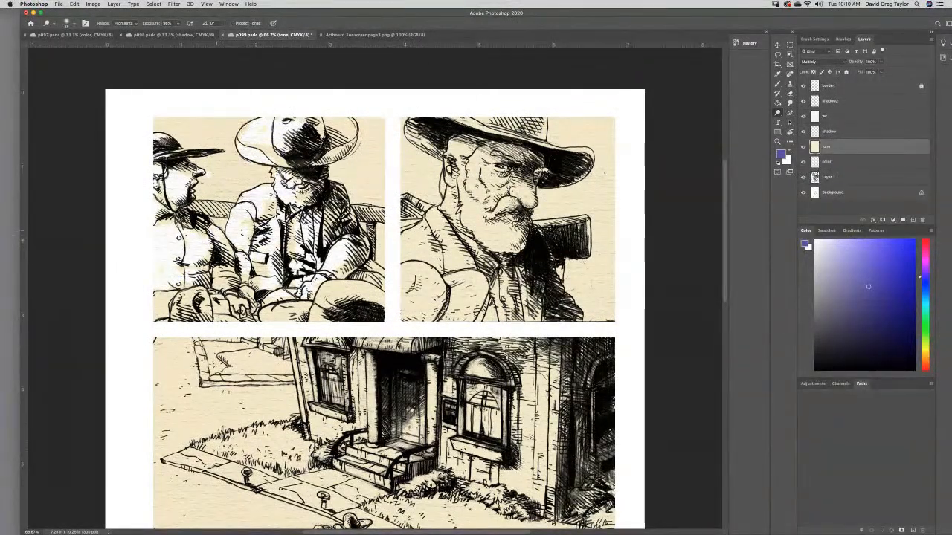
mouse_move(164, 299)
mouse_down()
mouse_move(159, 308)
mouse_move(217, 300)
mouse_up()
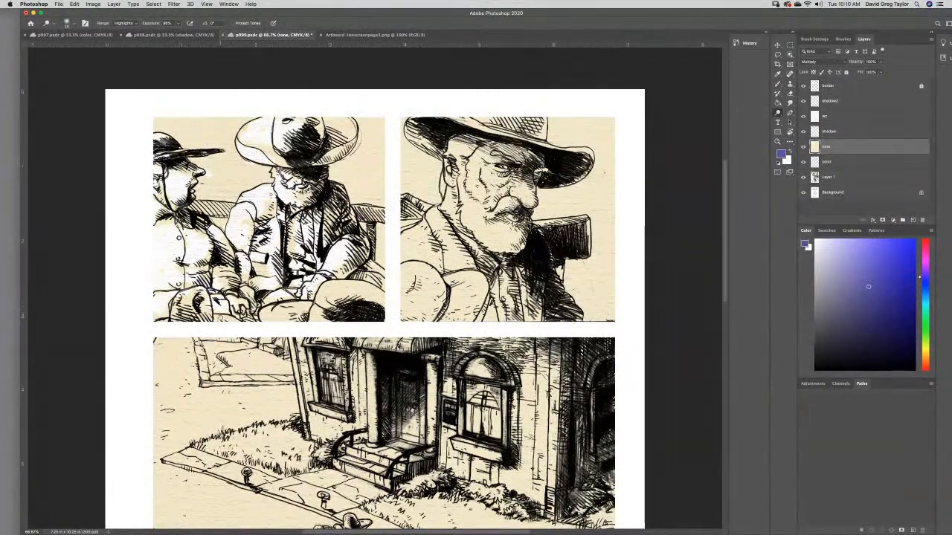
mouse_move(328, 307)
mouse_down()
mouse_move(328, 285)
mouse_move(350, 301)
mouse_move(368, 288)
mouse_up()
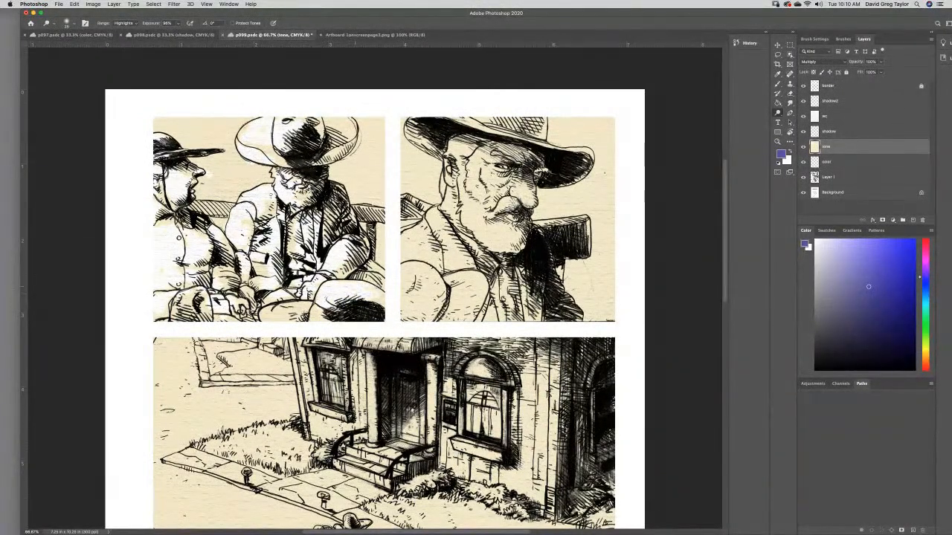
drag(318, 309, 272, 312)
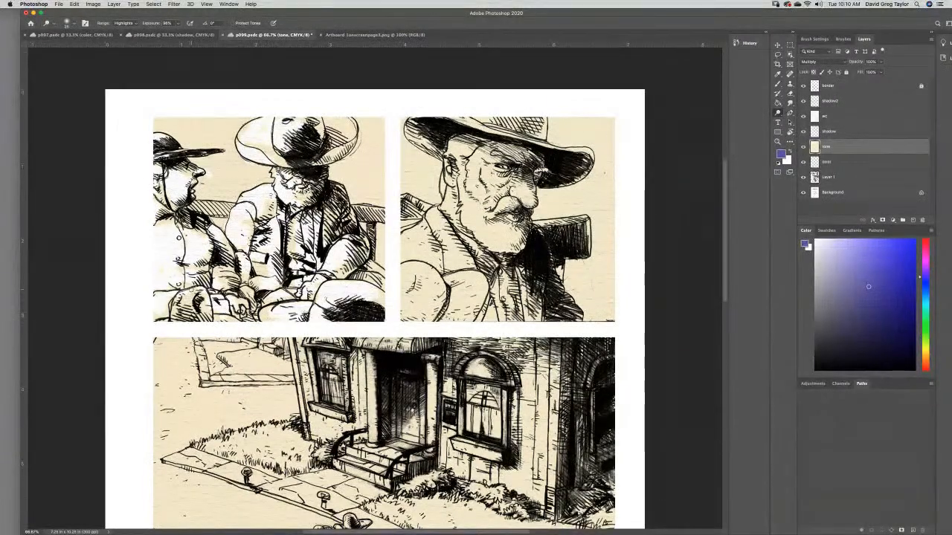
drag(182, 300, 189, 304)
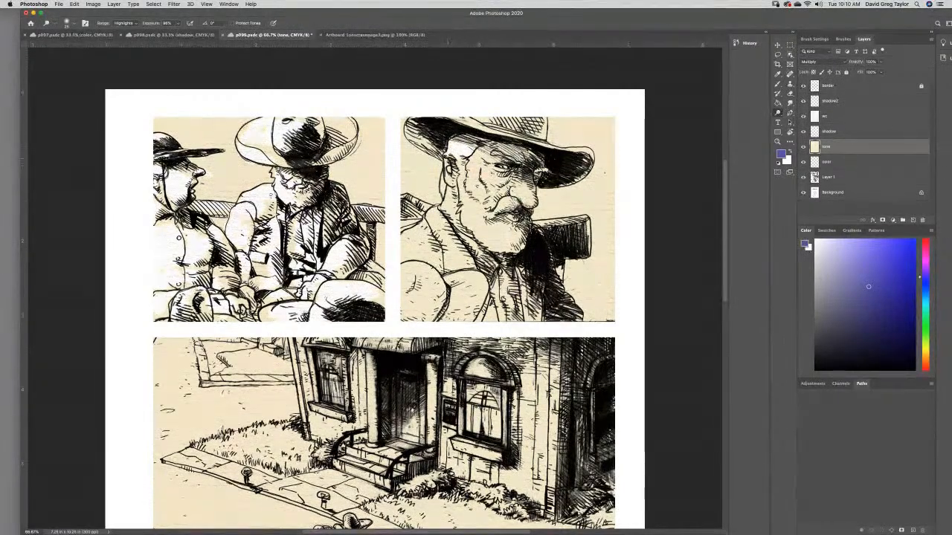
- Dodge highlights on the tone layer over the close-up man's face, beard, coat and hat brim in the second panel
mouse_move(466, 171)
mouse_down()
mouse_move(480, 155)
mouse_move(495, 175)
mouse_up()
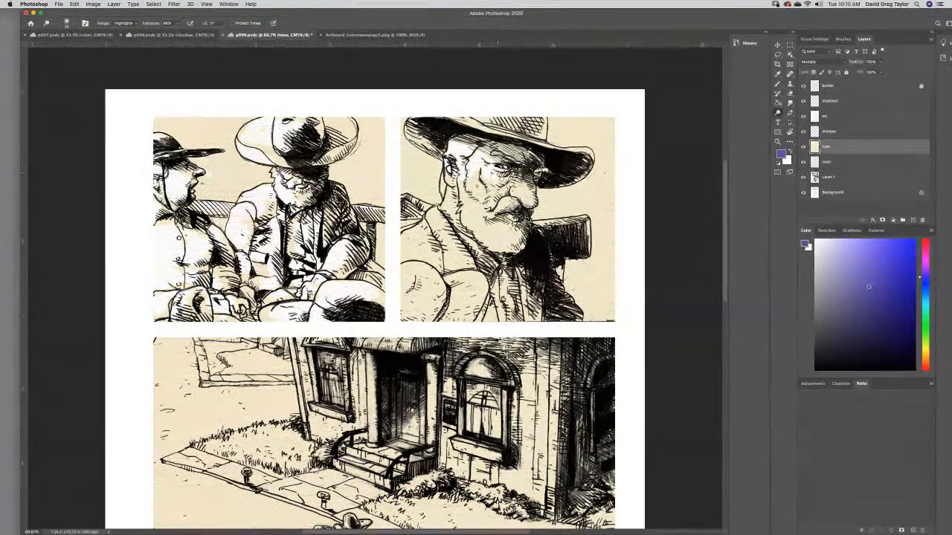
mouse_move(521, 191)
mouse_down()
mouse_move(530, 201)
mouse_move(489, 209)
mouse_move(471, 174)
mouse_move(452, 208)
mouse_up()
mouse_move(450, 175)
mouse_down()
mouse_move(447, 205)
mouse_move(467, 233)
mouse_move(499, 246)
mouse_move(504, 236)
mouse_move(481, 223)
mouse_move(485, 272)
mouse_up()
mouse_move(438, 238)
mouse_down()
mouse_move(447, 237)
mouse_move(421, 232)
mouse_move(427, 212)
mouse_move(415, 259)
mouse_move(447, 282)
mouse_move(455, 272)
mouse_move(430, 273)
mouse_move(413, 293)
mouse_move(425, 284)
mouse_move(437, 316)
mouse_move(464, 295)
mouse_move(486, 303)
mouse_move(484, 288)
mouse_move(505, 302)
mouse_up()
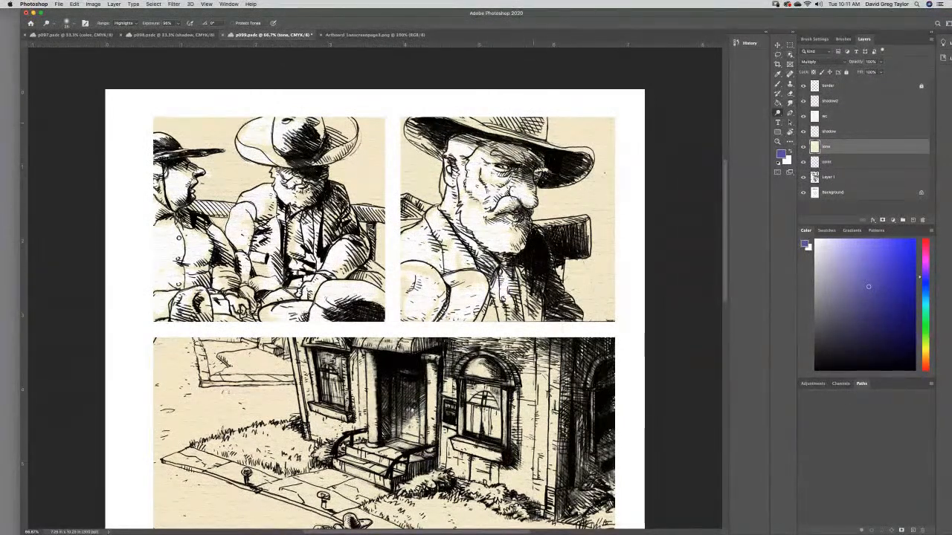
mouse_move(474, 118)
mouse_down()
mouse_move(464, 121)
mouse_move(500, 129)
mouse_up()
drag(406, 126, 422, 143)
drag(572, 152, 588, 152)
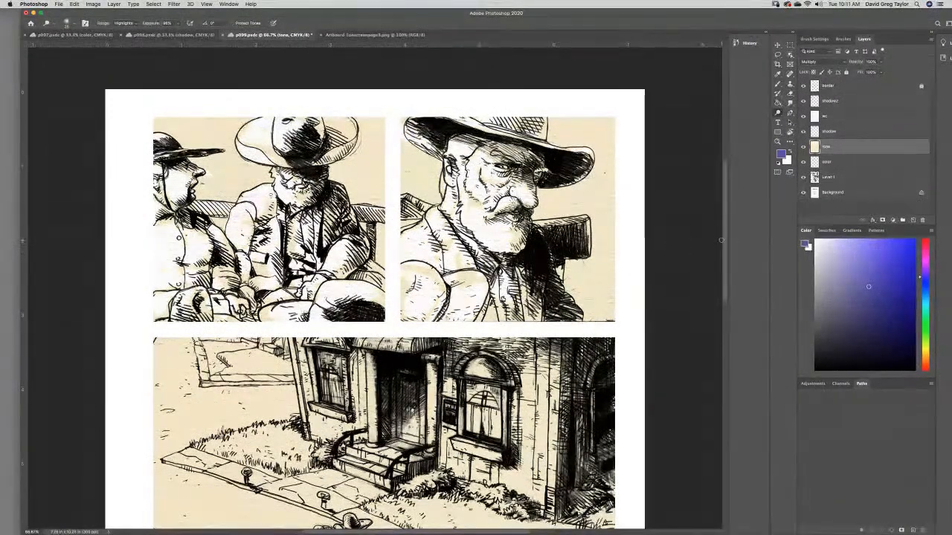
- Dodge highlights over the wagon, its riders and the two horses in the large street panel
drag(727, 240, 736, 291)
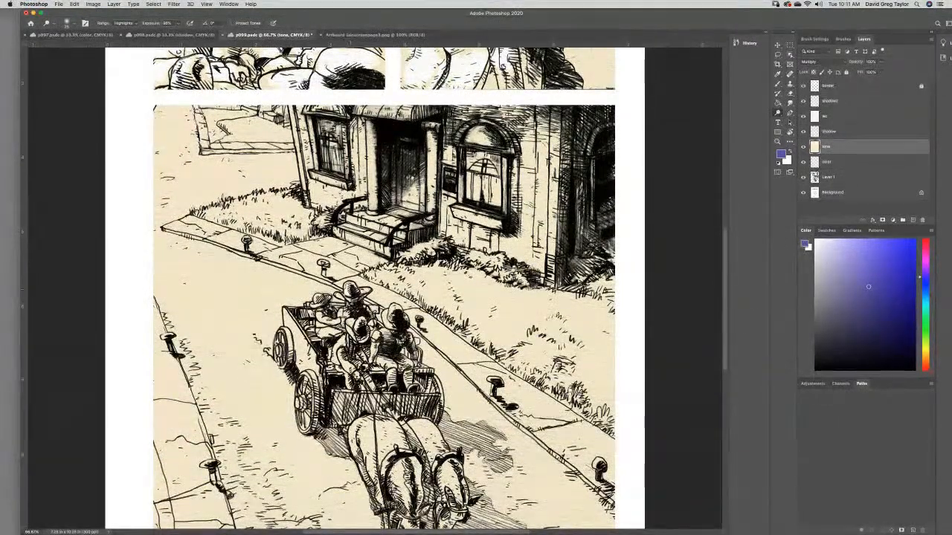
drag(318, 317, 360, 322)
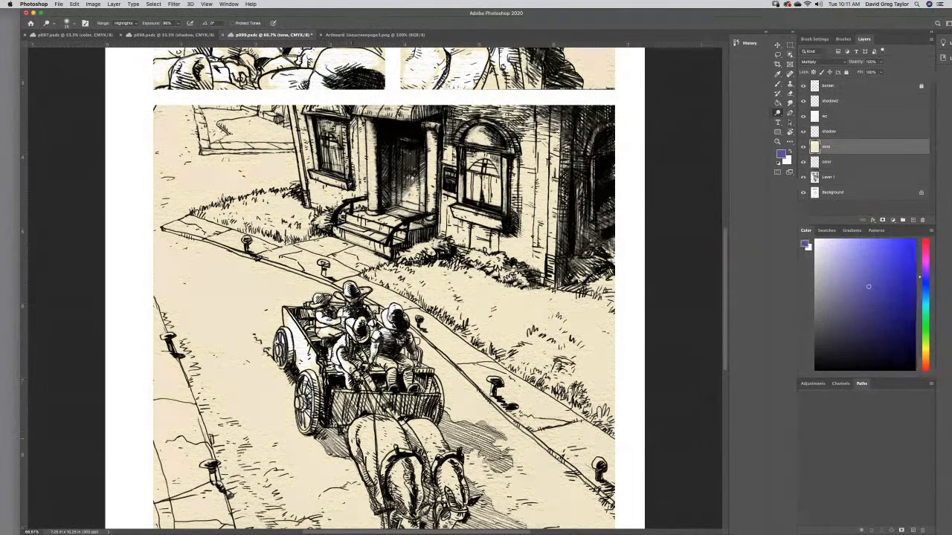
scroll(726, 259, down, 3)
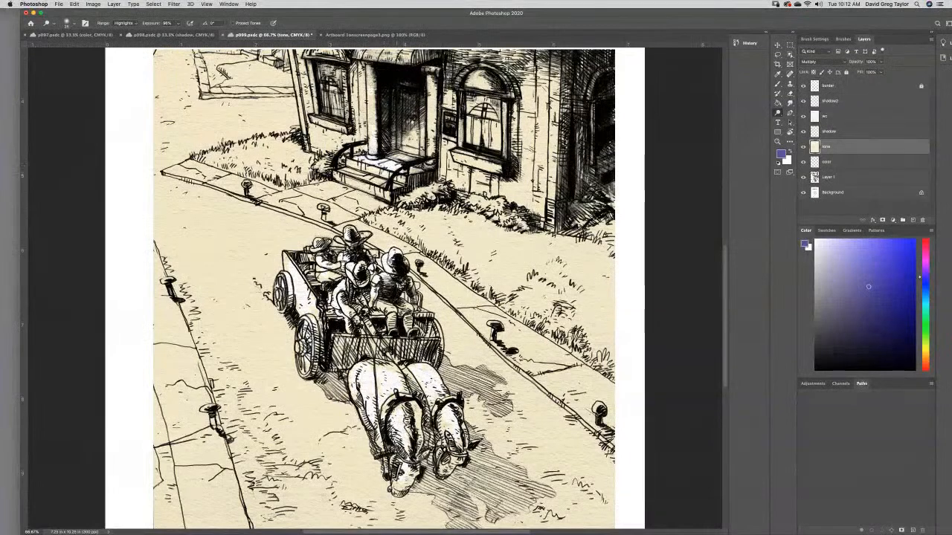
- Dodge the tone over the sidewalk leading from the entrance steps and the adjoining edge of the lawn in the street panel
mouse_move(337, 182)
mouse_down()
mouse_move(341, 197)
mouse_move(287, 202)
mouse_move(243, 176)
mouse_move(221, 183)
mouse_move(186, 168)
mouse_up()
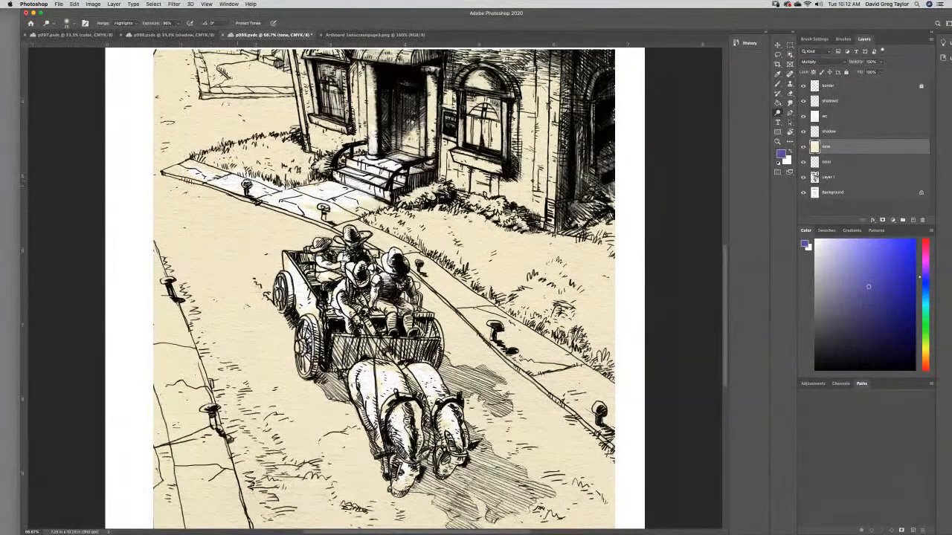
mouse_move(331, 214)
mouse_down()
mouse_move(411, 251)
mouse_move(467, 296)
mouse_move(461, 311)
mouse_up()
mouse_move(485, 246)
mouse_down()
mouse_move(439, 228)
mouse_move(480, 243)
mouse_move(427, 236)
mouse_move(437, 238)
mouse_move(430, 227)
mouse_move(421, 235)
mouse_move(457, 256)
mouse_up()
drag(387, 220, 372, 217)
drag(470, 239, 495, 245)
- Dodge highlights over the building's front wall, doorway column, entrance steps and the wall below the window beside the door
mouse_move(471, 204)
mouse_down()
mouse_move(475, 176)
mouse_move(447, 165)
mouse_up()
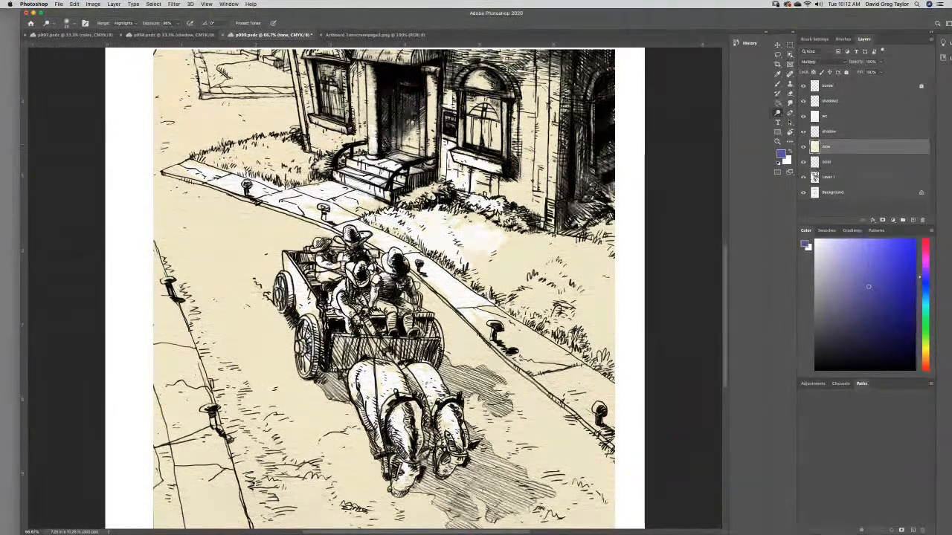
mouse_move(492, 194)
mouse_down()
mouse_move(526, 186)
mouse_move(544, 159)
mouse_move(529, 162)
mouse_move(523, 148)
mouse_move(541, 137)
mouse_move(517, 117)
mouse_move(548, 117)
mouse_up()
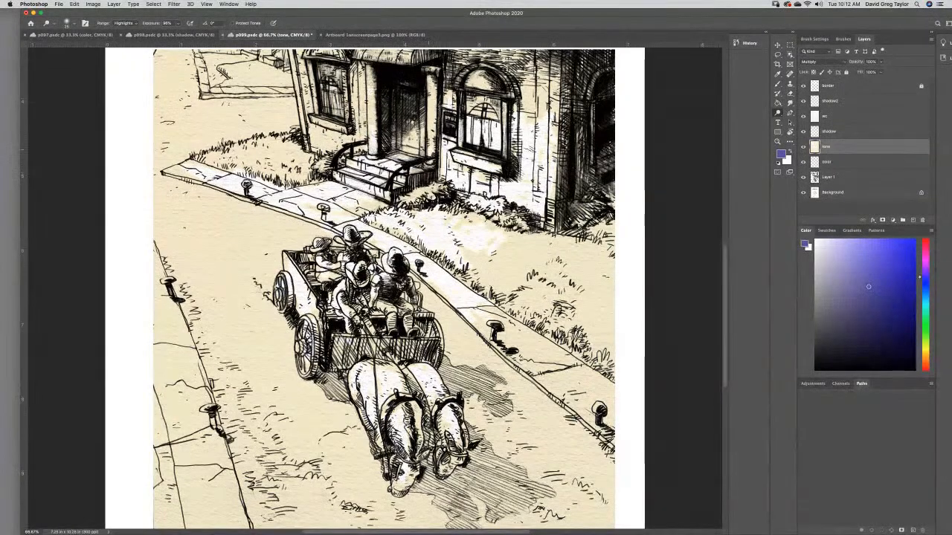
drag(436, 104, 431, 97)
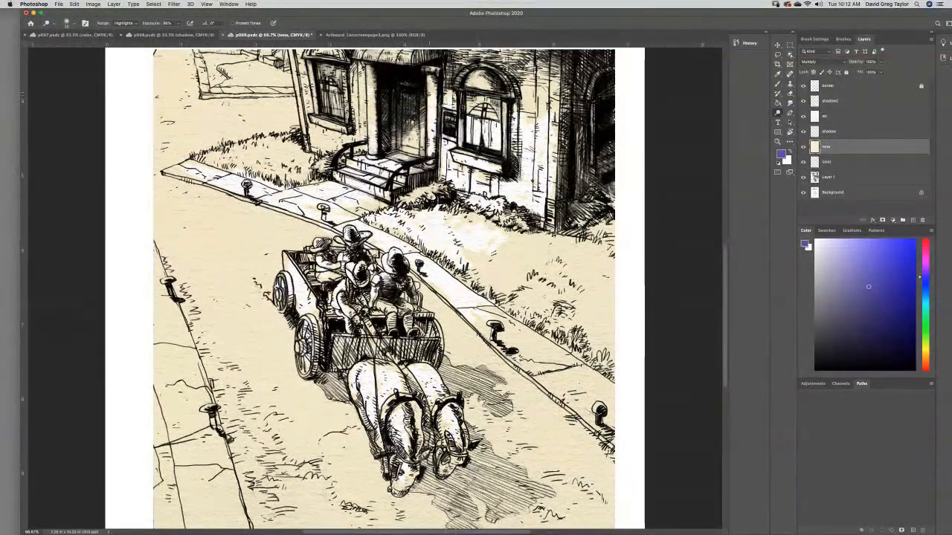
drag(407, 135, 374, 147)
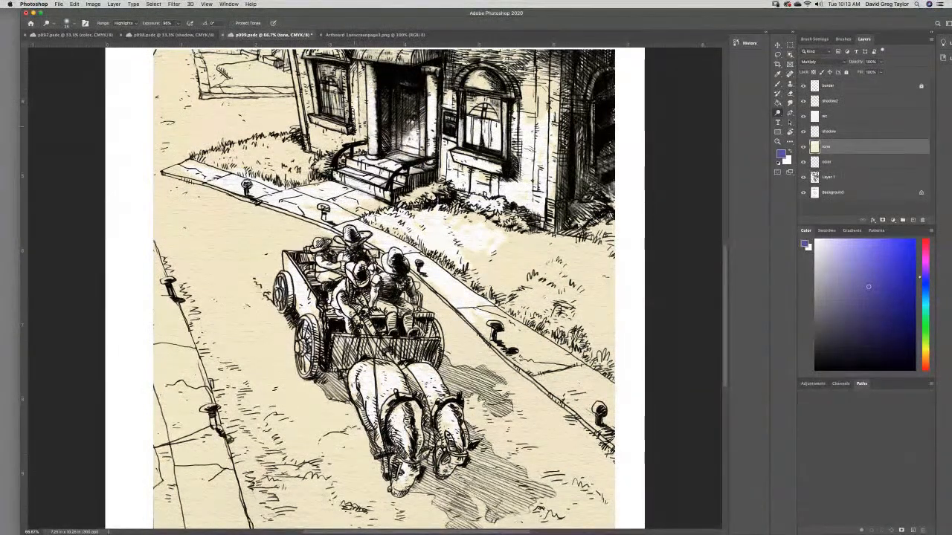
mouse_move(338, 137)
mouse_down()
mouse_move(321, 124)
mouse_move(338, 142)
mouse_move(324, 150)
mouse_up()
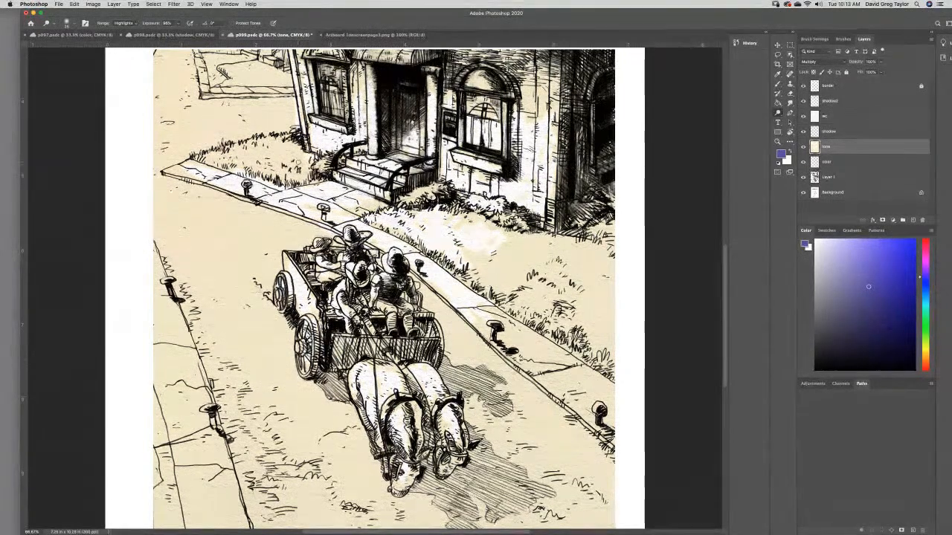
- Dodge mottled highlights over the grass on both sides of the entrance path and save the page
mouse_move(289, 172)
mouse_down()
mouse_move(292, 180)
mouse_move(277, 139)
mouse_move(252, 159)
mouse_move(280, 165)
mouse_move(253, 169)
mouse_up()
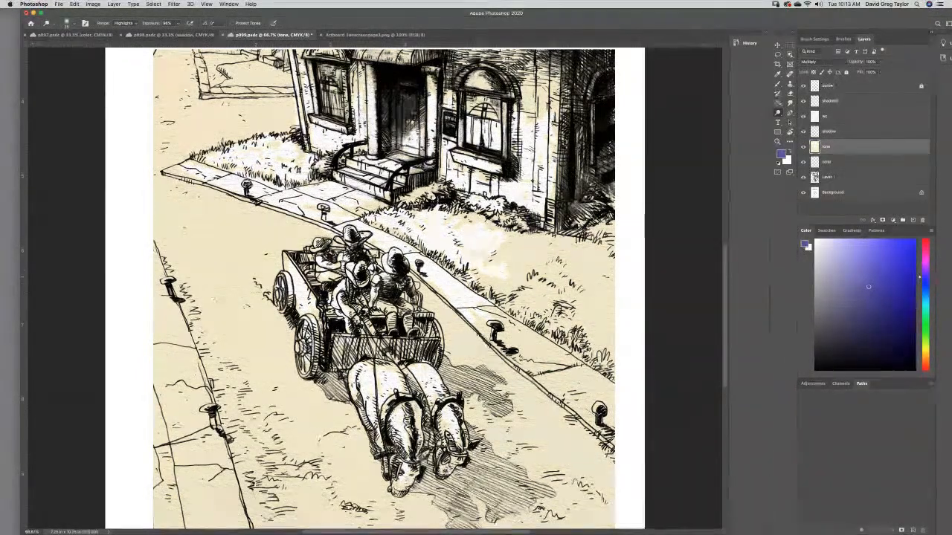
mouse_move(500, 313)
mouse_down()
mouse_move(479, 306)
mouse_move(534, 278)
mouse_move(534, 238)
mouse_move(500, 219)
mouse_up()
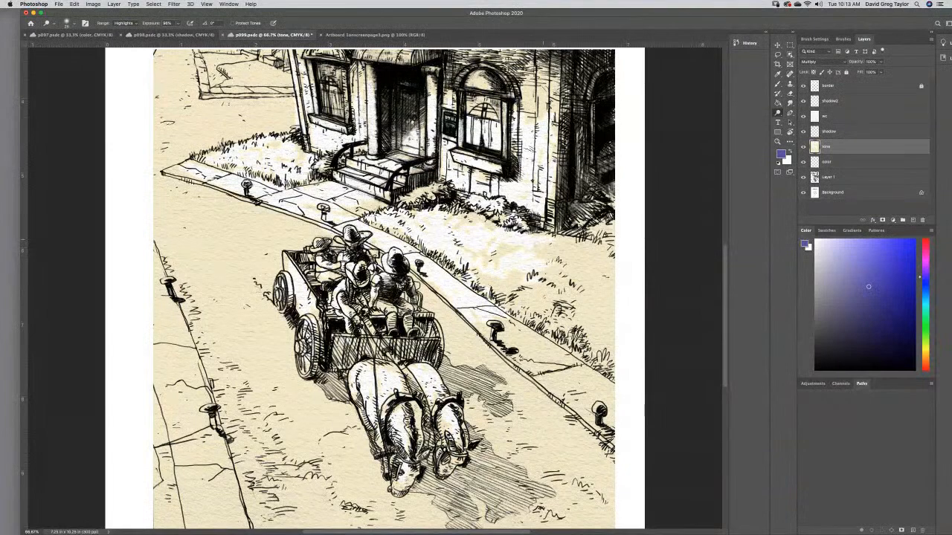
mouse_move(552, 237)
mouse_down()
mouse_move(584, 243)
mouse_move(597, 232)
mouse_move(592, 256)
mouse_move(552, 244)
mouse_move(565, 261)
mouse_up()
key(super+s)
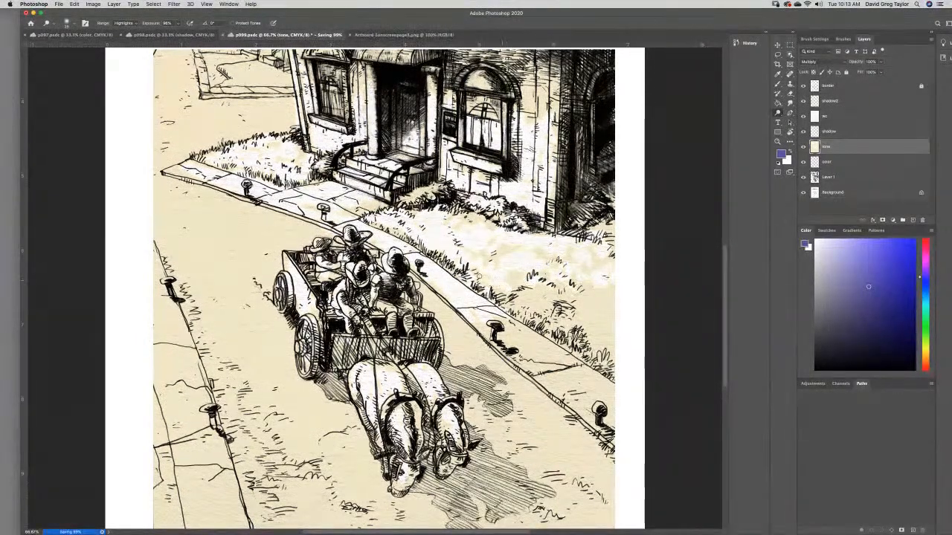
mouse_move(566, 301)
mouse_down()
mouse_move(606, 306)
mouse_move(600, 321)
mouse_up()
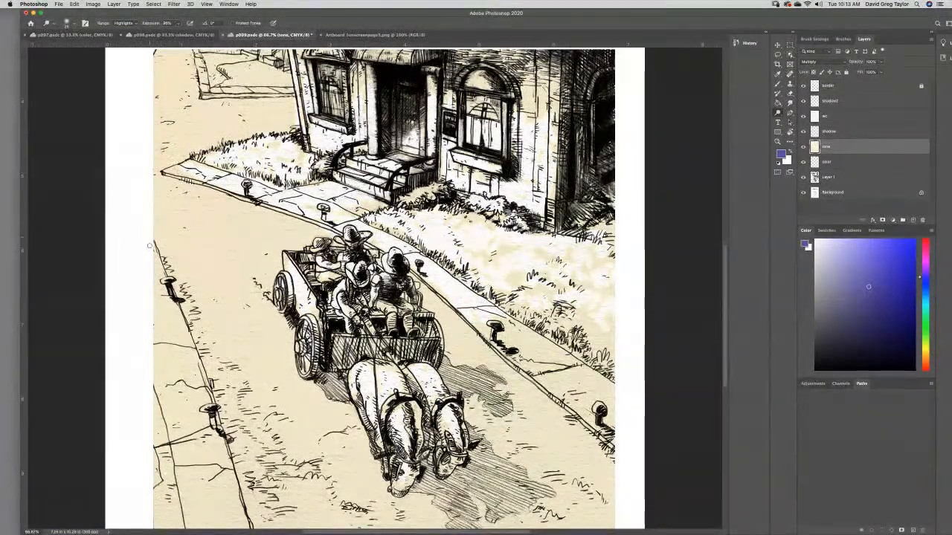
- Dodge the tone over the sidewalk slabs on the near side of the street, down to the panel's lower edge
mouse_move(161, 310)
mouse_down()
mouse_move(154, 265)
mouse_move(156, 335)
mouse_move(165, 344)
mouse_move(170, 317)
mouse_move(187, 343)
mouse_move(142, 351)
mouse_move(184, 375)
mouse_move(197, 371)
mouse_move(181, 358)
mouse_move(170, 392)
mouse_move(150, 388)
mouse_move(190, 392)
mouse_move(170, 367)
mouse_move(152, 399)
mouse_move(173, 400)
mouse_move(158, 430)
mouse_move(170, 435)
mouse_move(168, 419)
mouse_move(153, 414)
mouse_move(206, 453)
mouse_move(195, 465)
mouse_move(225, 455)
mouse_move(212, 473)
mouse_move(187, 471)
mouse_move(187, 482)
mouse_move(168, 470)
mouse_move(159, 444)
mouse_move(185, 494)
mouse_up()
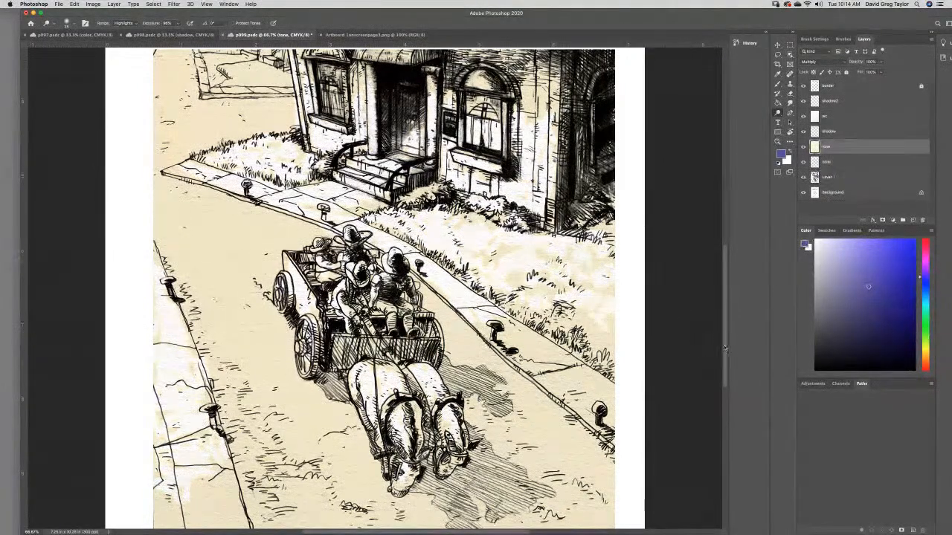
scroll(200, 374, down, 5)
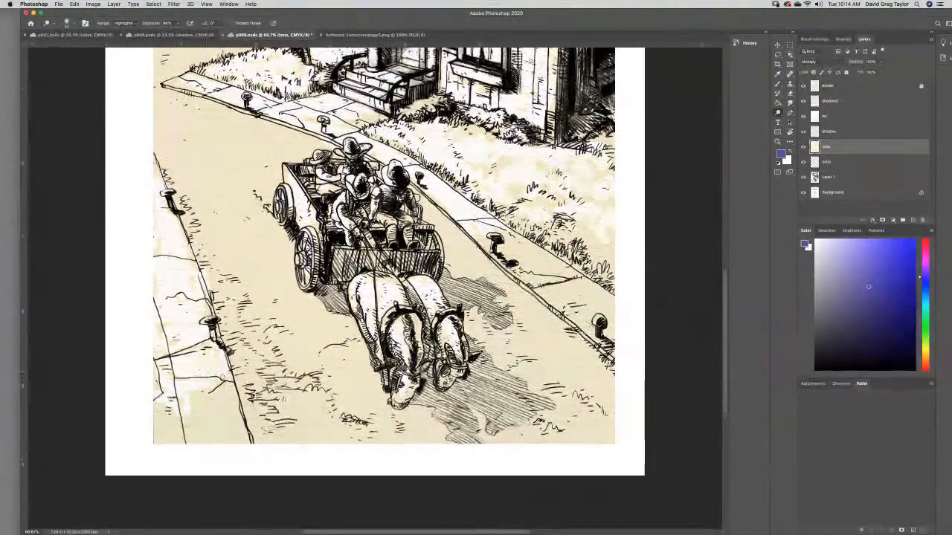
mouse_move(201, 374)
mouse_down()
mouse_move(210, 420)
mouse_move(221, 371)
mouse_move(225, 393)
mouse_up()
mouse_move(245, 435)
mouse_down()
mouse_move(187, 442)
mouse_move(222, 420)
mouse_move(188, 398)
mouse_move(159, 427)
mouse_up()
- Dodge patchy highlights over the road between the near sidewalk and the wagon, from the lower panel edge up past the rear wheel
drag(304, 407, 307, 415)
mouse_move(372, 376)
mouse_down()
mouse_move(392, 413)
mouse_move(427, 412)
mouse_move(430, 427)
mouse_move(410, 432)
mouse_move(417, 446)
mouse_move(439, 434)
mouse_move(426, 428)
mouse_move(362, 443)
mouse_move(373, 396)
mouse_move(356, 375)
mouse_move(369, 385)
mouse_move(358, 349)
mouse_move(314, 304)
mouse_move(288, 298)
mouse_move(307, 313)
mouse_move(310, 338)
mouse_move(350, 336)
mouse_move(356, 351)
mouse_move(330, 371)
mouse_move(334, 422)
mouse_move(345, 425)
mouse_move(316, 440)
mouse_move(259, 441)
mouse_up()
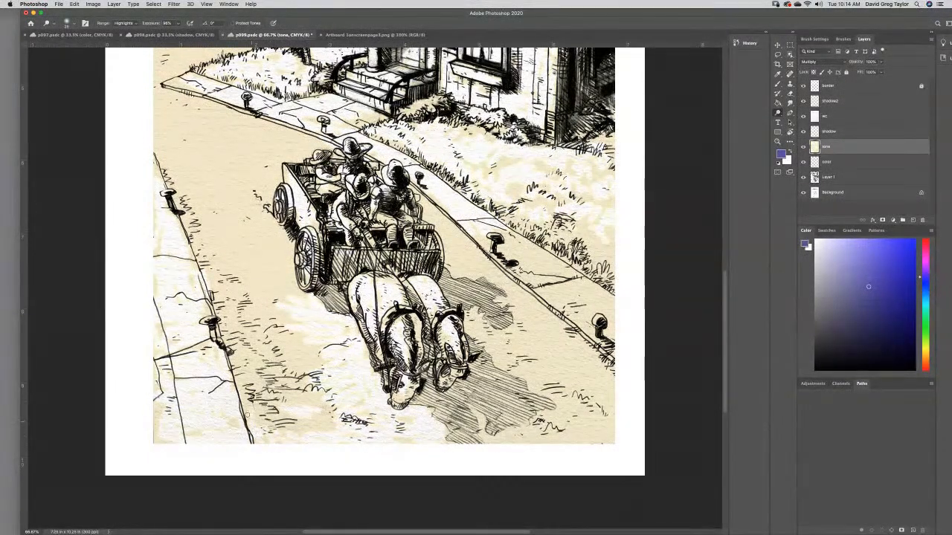
mouse_move(253, 406)
mouse_down()
mouse_move(284, 394)
mouse_move(316, 405)
mouse_move(286, 424)
mouse_move(252, 395)
mouse_move(256, 373)
mouse_move(236, 355)
mouse_move(240, 336)
mouse_move(299, 336)
mouse_move(316, 360)
mouse_move(294, 380)
mouse_move(268, 368)
mouse_up()
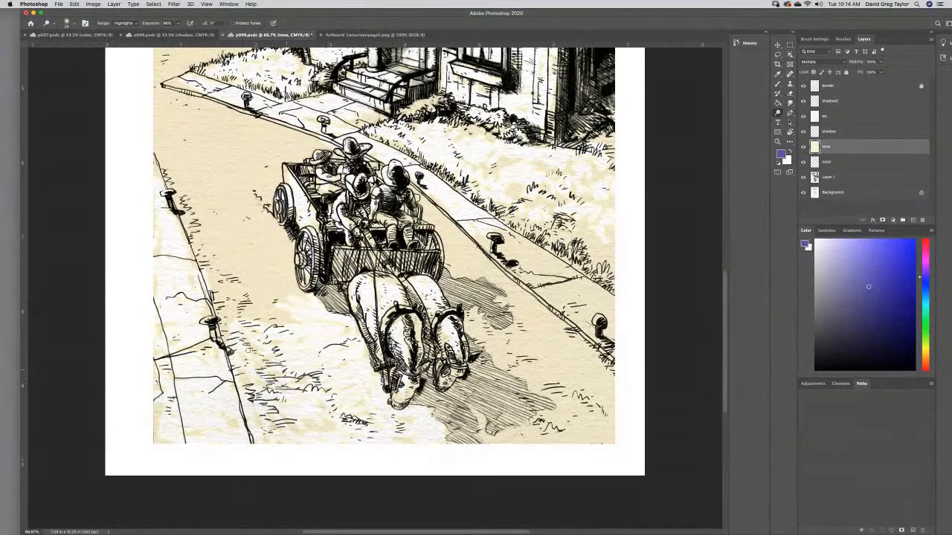
mouse_move(241, 318)
mouse_down()
mouse_move(286, 294)
mouse_move(282, 249)
mouse_move(252, 250)
mouse_move(257, 264)
mouse_move(226, 320)
mouse_up()
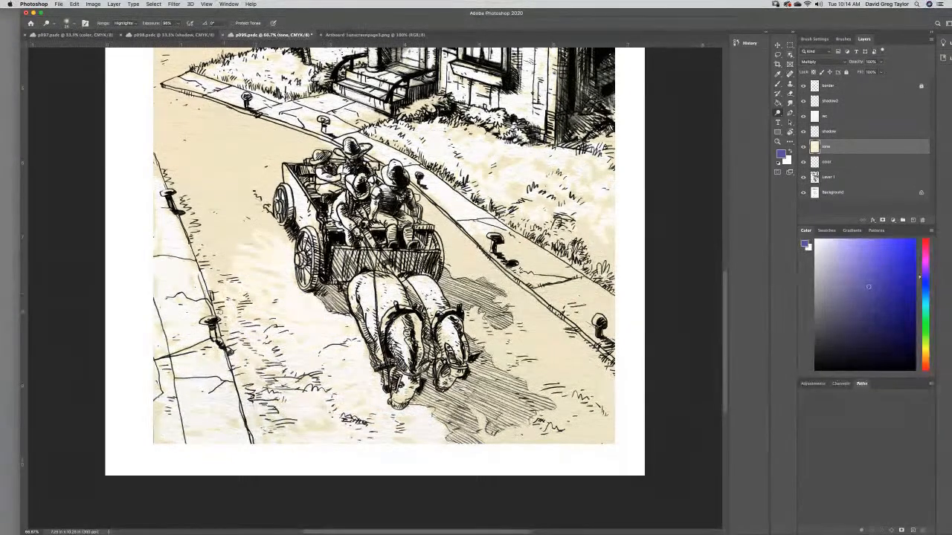
mouse_move(211, 274)
mouse_down()
mouse_move(250, 268)
mouse_move(244, 257)
mouse_move(214, 253)
mouse_move(212, 230)
mouse_move(259, 218)
mouse_move(248, 253)
mouse_up()
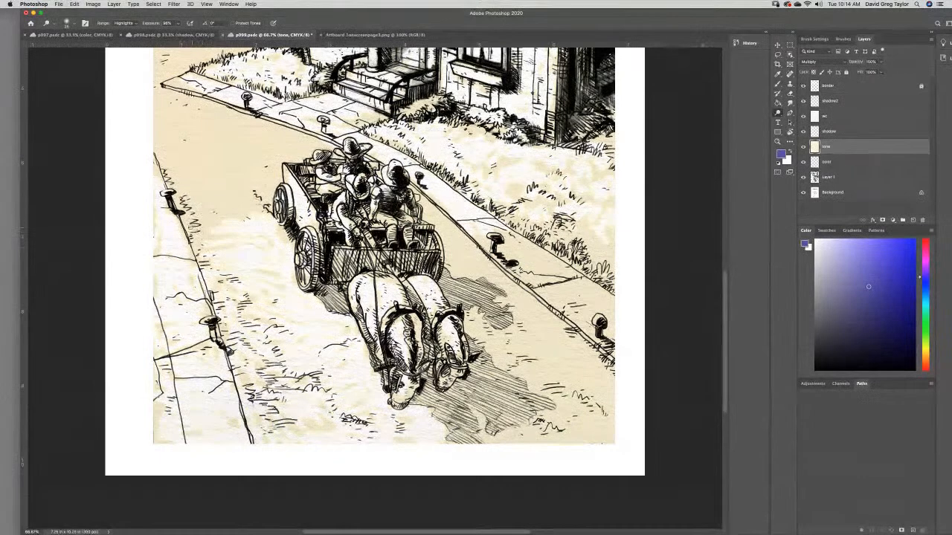
mouse_move(188, 214)
mouse_down()
mouse_move(246, 207)
mouse_move(232, 193)
mouse_move(256, 174)
mouse_up()
mouse_move(194, 202)
mouse_down()
mouse_move(215, 220)
mouse_move(209, 239)
mouse_move(183, 177)
mouse_move(200, 160)
mouse_up()
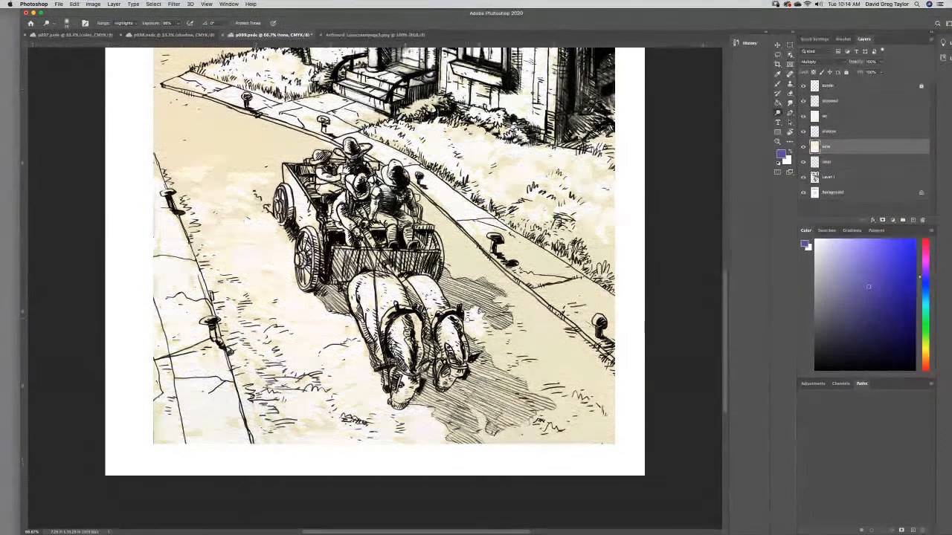
- Dodge highlights over the road on the far side of the horses, working around their hatched shadow to the lower panel edge
mouse_move(525, 327)
mouse_down()
mouse_move(497, 350)
mouse_move(513, 370)
mouse_move(529, 344)
mouse_move(550, 338)
mouse_move(499, 300)
mouse_move(510, 302)
mouse_move(506, 286)
mouse_move(478, 276)
mouse_up()
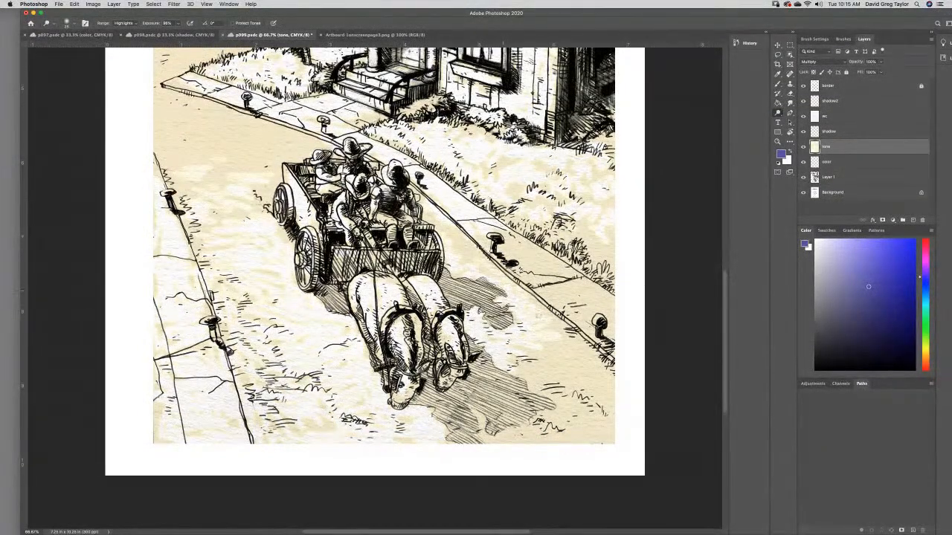
mouse_move(569, 340)
mouse_down()
mouse_move(610, 374)
mouse_move(565, 374)
mouse_move(573, 361)
mouse_move(559, 357)
mouse_move(547, 383)
mouse_move(571, 412)
mouse_move(585, 377)
mouse_move(610, 437)
mouse_move(580, 438)
mouse_move(591, 414)
mouse_move(566, 422)
mouse_move(559, 409)
mouse_up()
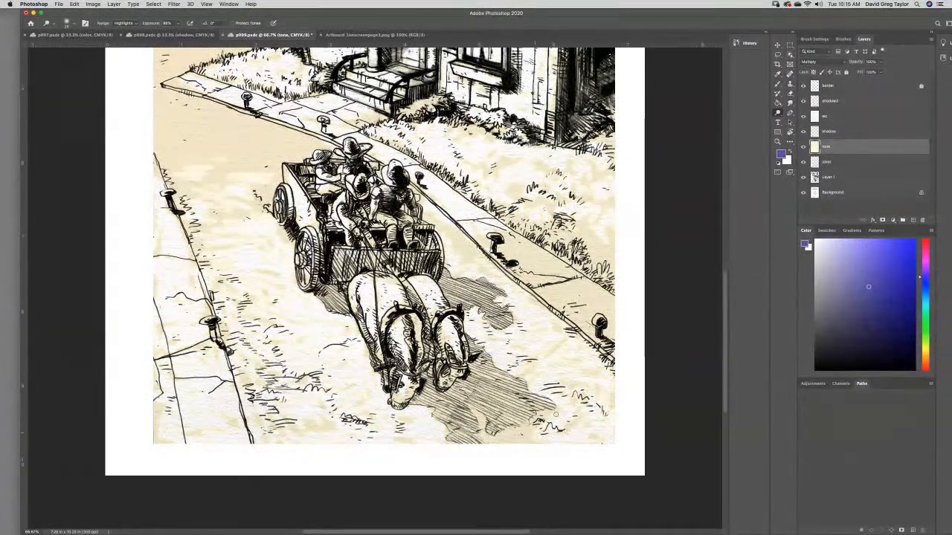
drag(502, 442, 483, 422)
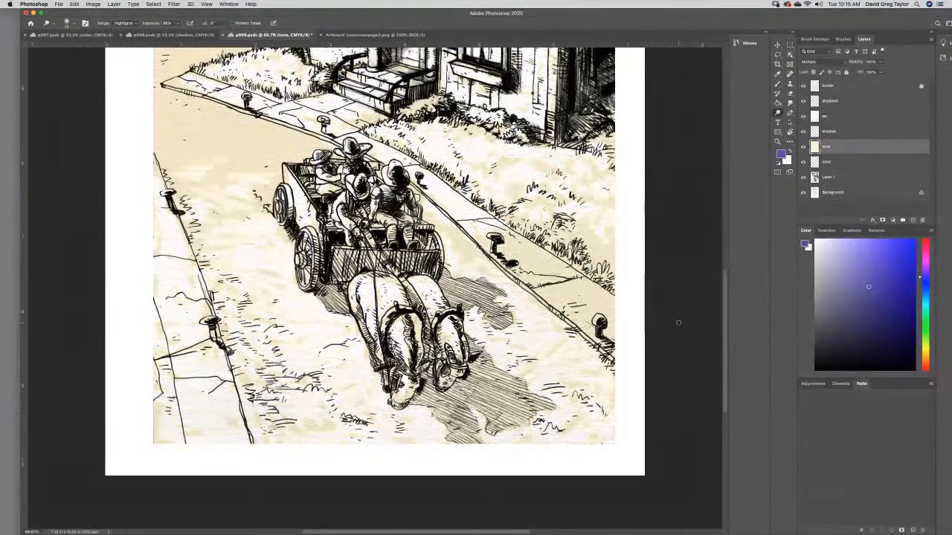
scroll(723, 288, up, 5)
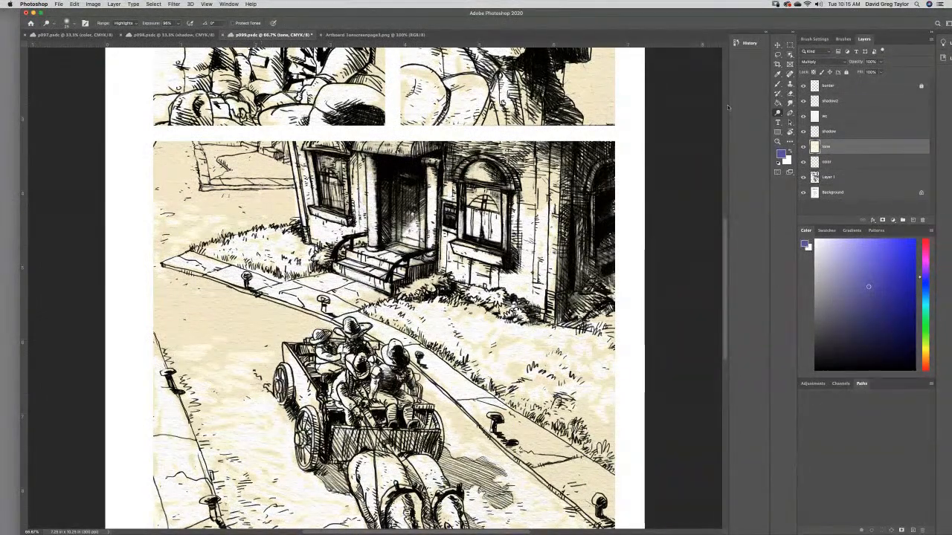
drag(726, 230, 726, 189)
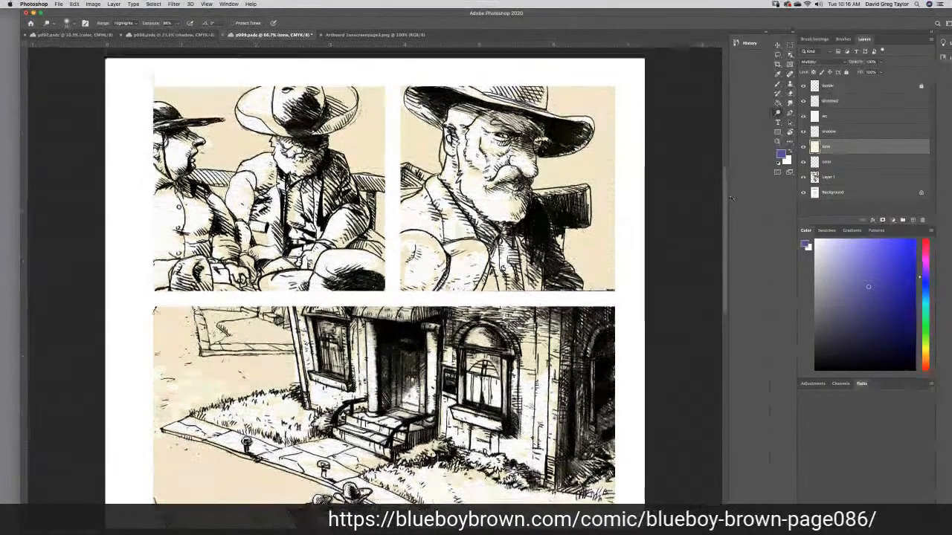
- Sample the skin tone from the large face in p097's second panel as the foreground color, check its CMYK mix, and return to p099
drag(726, 197, 666, 169)
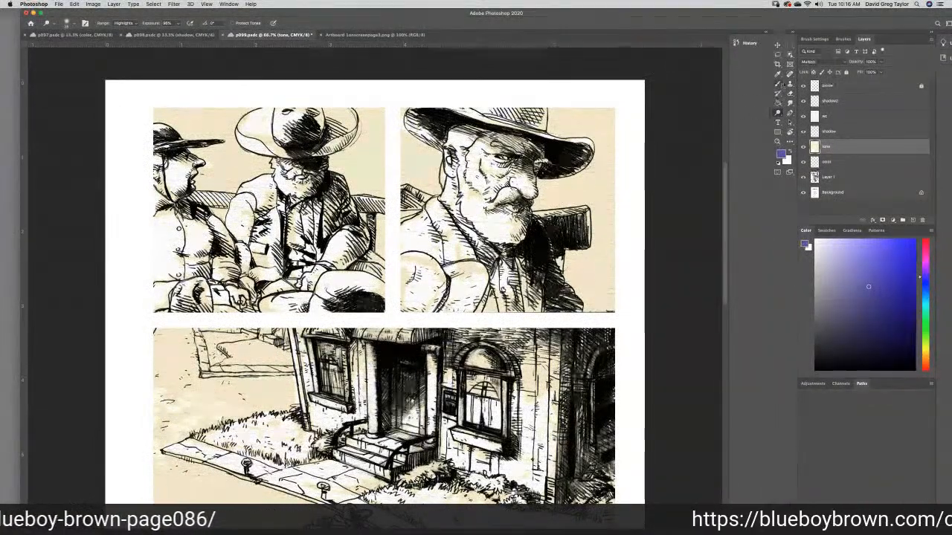
click(778, 75)
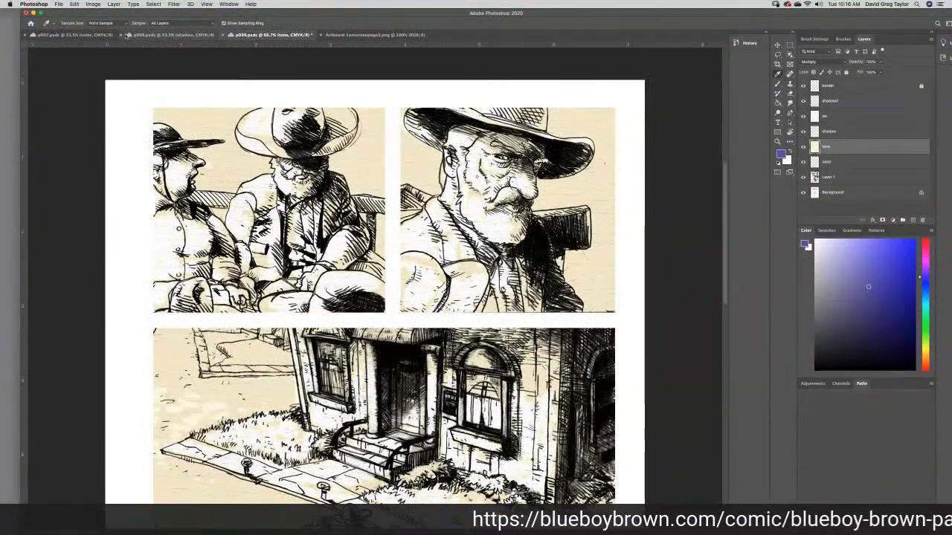
click(78, 35)
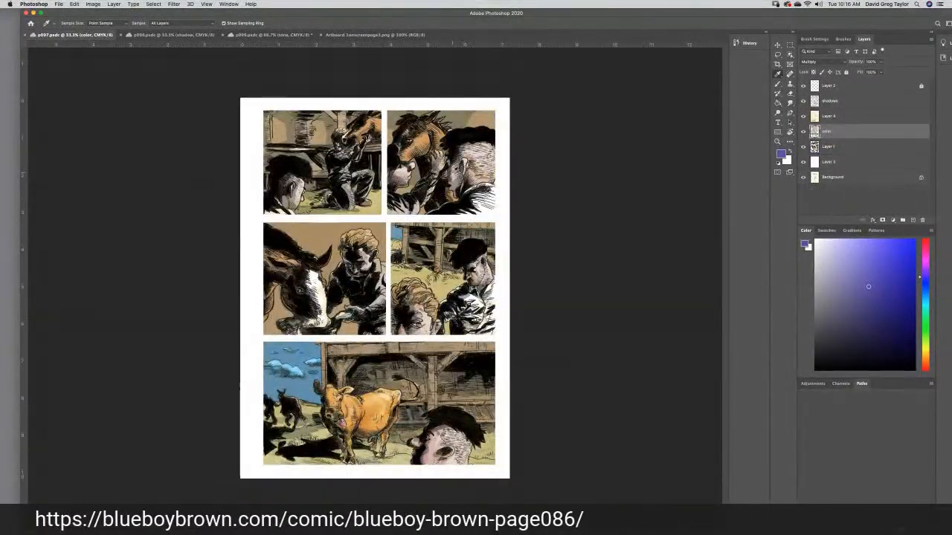
drag(450, 174, 455, 176)
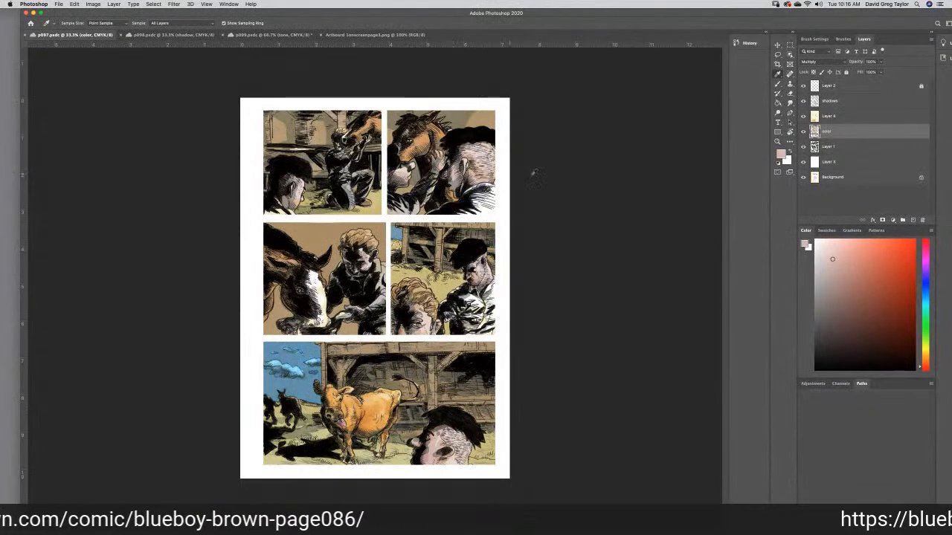
click(780, 155)
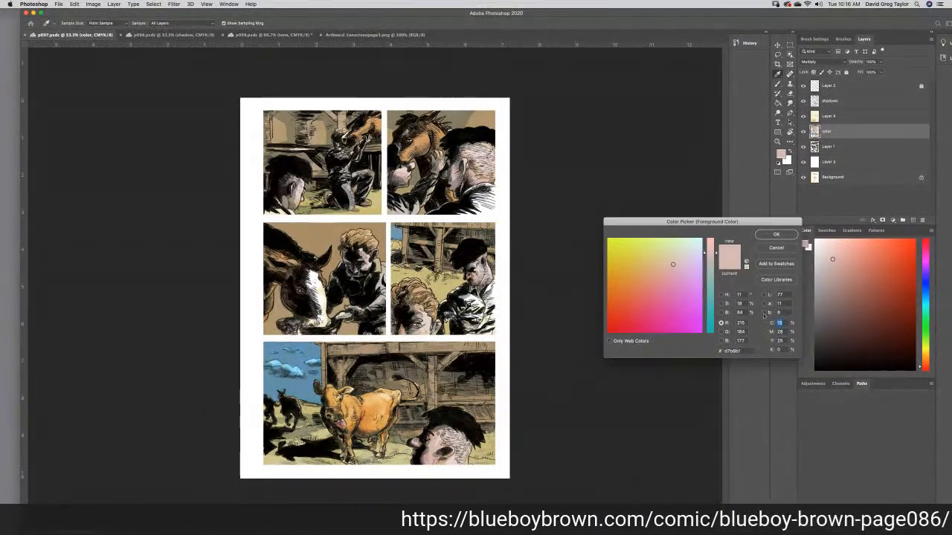
click(775, 235)
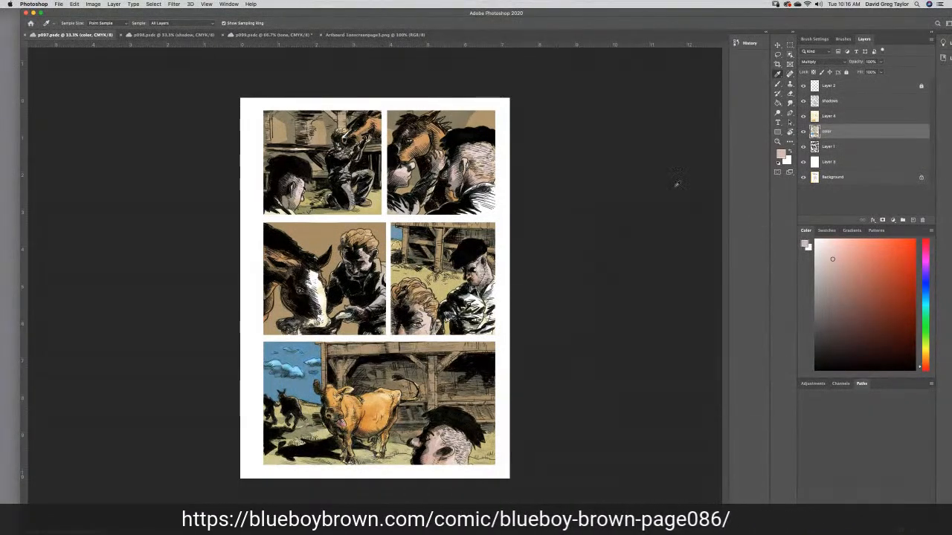
click(264, 35)
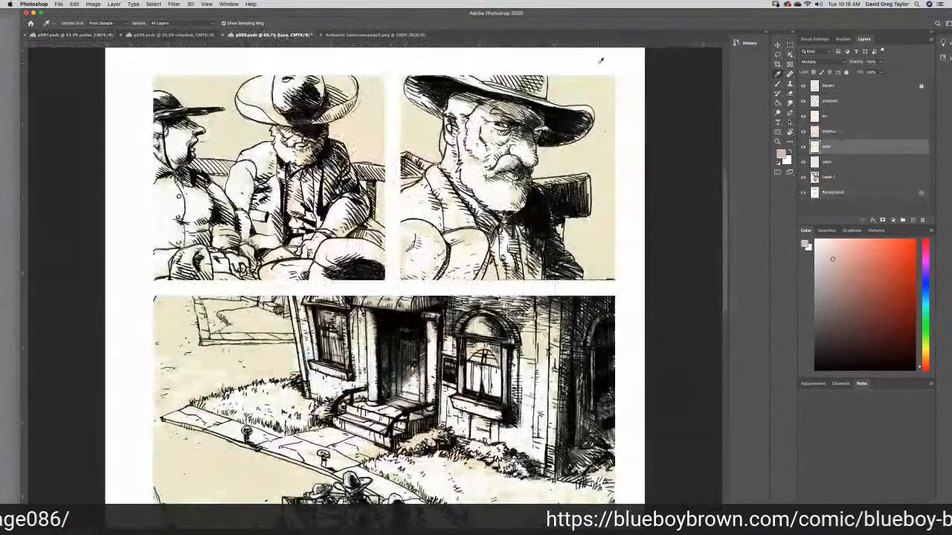
- Paint the sampled skin tone over the bearded man's face, ear and neck in the close-up panel, on the color layer
click(778, 86)
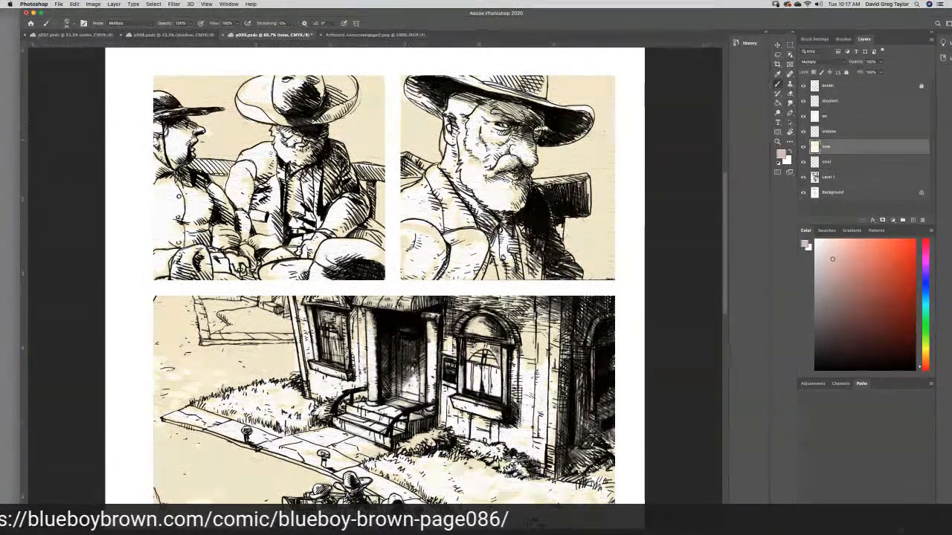
mouse_move(479, 131)
mouse_down()
mouse_move(471, 125)
mouse_move(479, 110)
mouse_up()
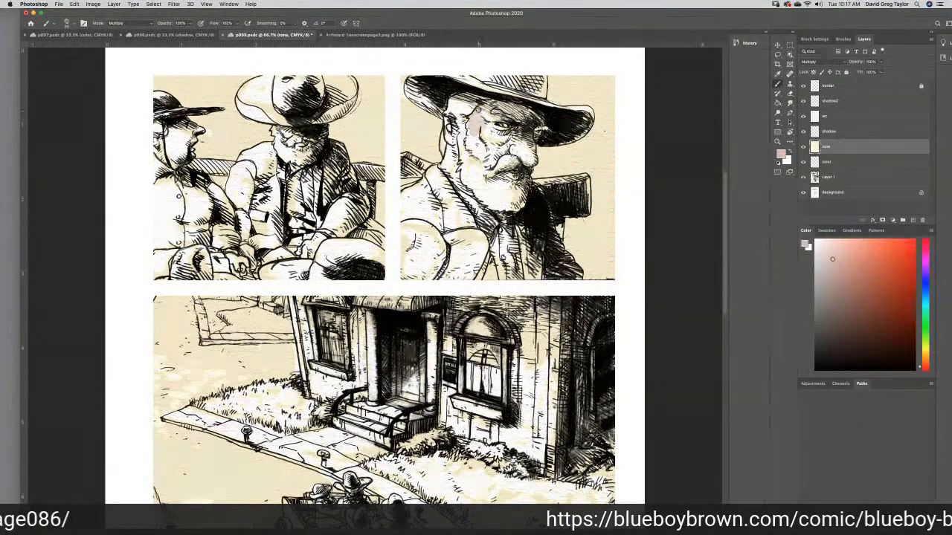
key(super+z)
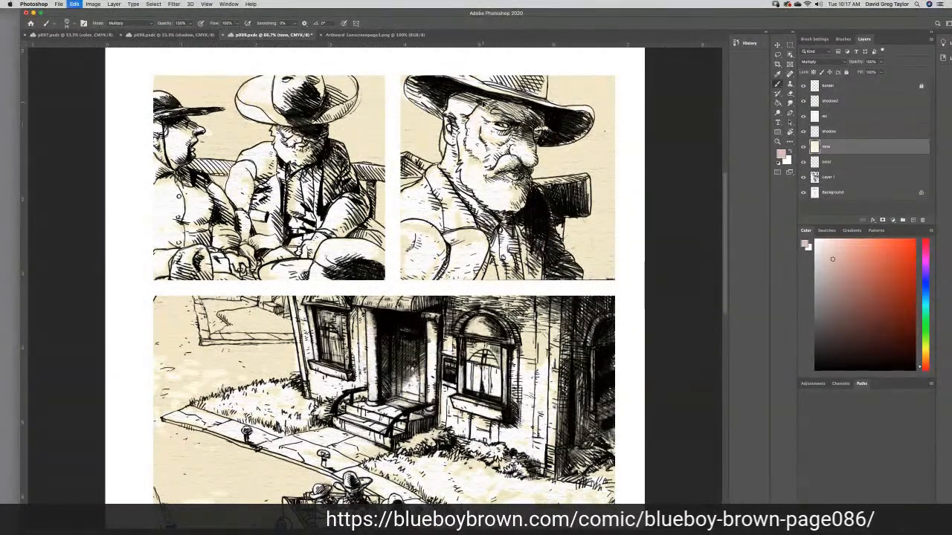
click(836, 161)
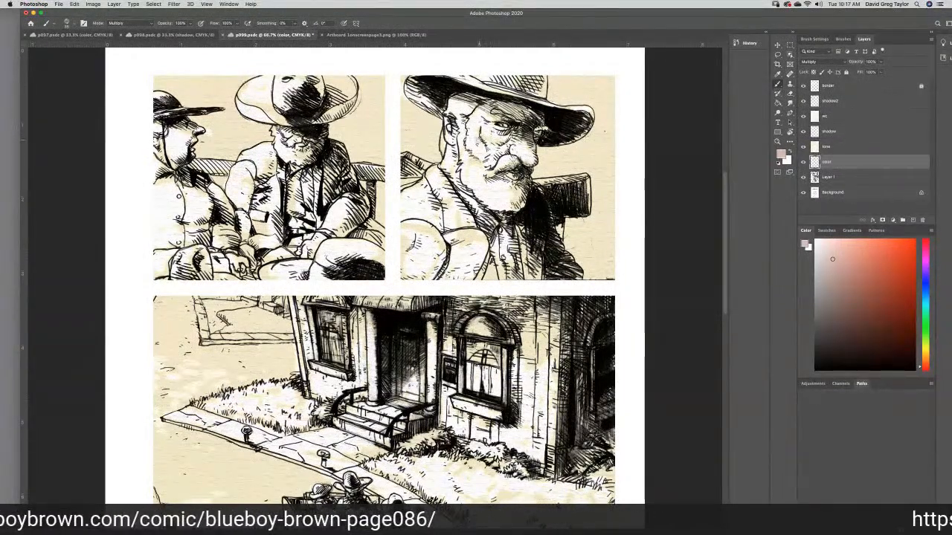
mouse_move(478, 141)
mouse_down()
mouse_move(470, 121)
mouse_move(488, 104)
mouse_move(540, 117)
mouse_move(483, 119)
mouse_move(490, 111)
mouse_move(494, 129)
mouse_move(526, 139)
mouse_move(539, 133)
mouse_move(534, 160)
mouse_move(483, 128)
mouse_move(469, 141)
mouse_move(482, 159)
mouse_move(502, 148)
mouse_move(475, 138)
mouse_up()
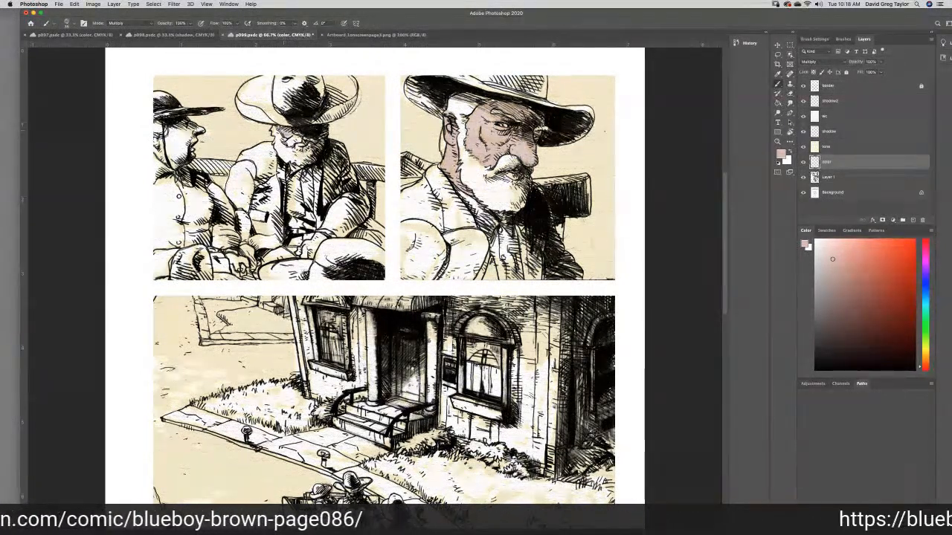
- Paint the same skin tone over both men's faces and hands in the first panel
drag(300, 147, 300, 146)
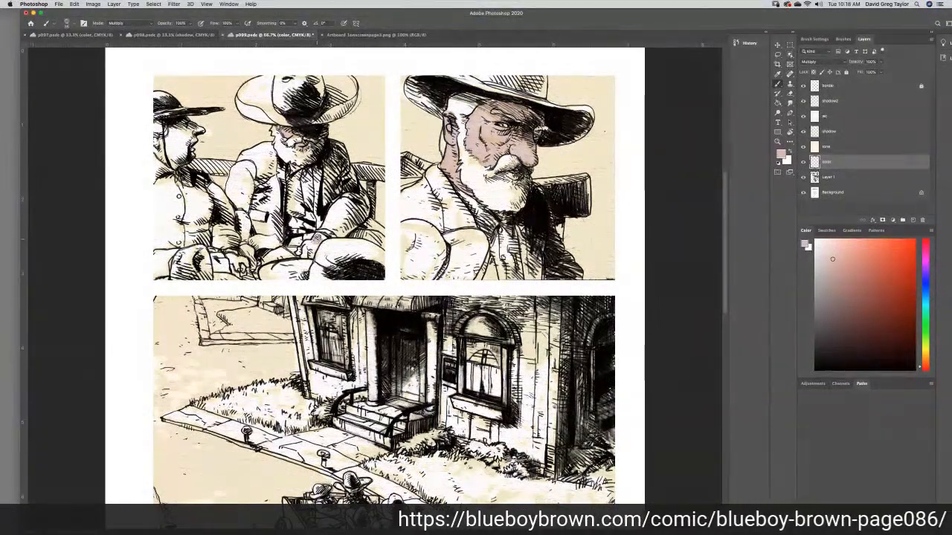
mouse_move(315, 238)
mouse_down()
mouse_move(310, 254)
mouse_move(247, 246)
mouse_move(250, 263)
mouse_move(238, 261)
mouse_move(238, 269)
mouse_up()
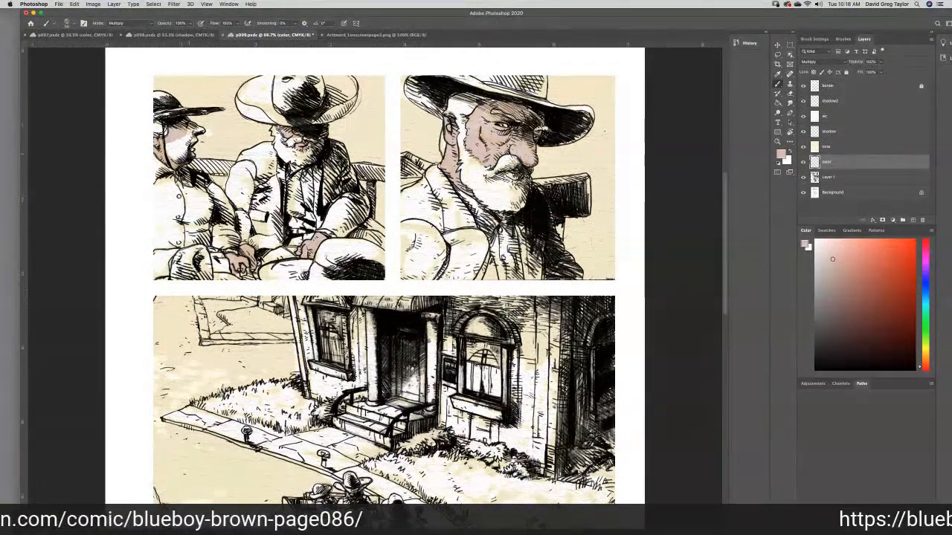
mouse_move(188, 143)
mouse_down()
mouse_move(199, 132)
mouse_move(183, 124)
mouse_move(171, 144)
mouse_move(180, 148)
mouse_up()
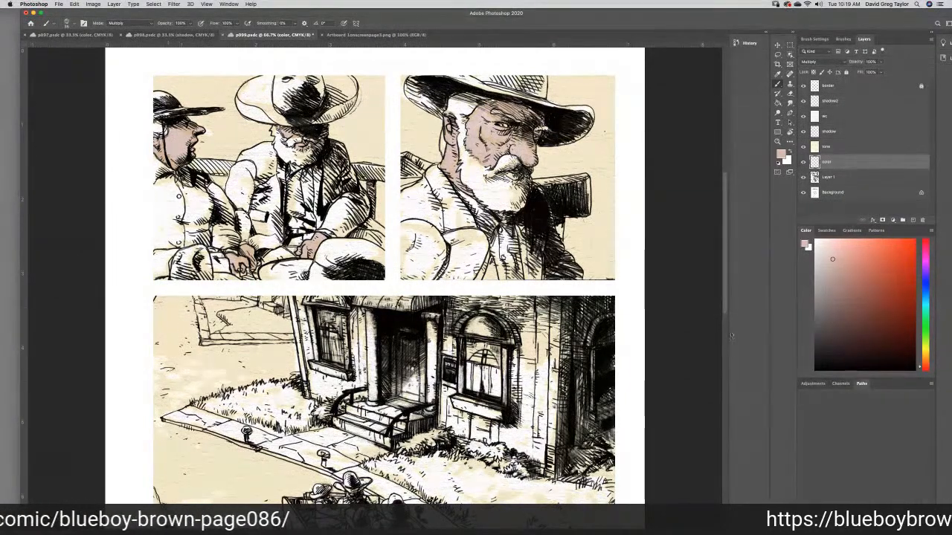
scroll(721, 257, down, 5)
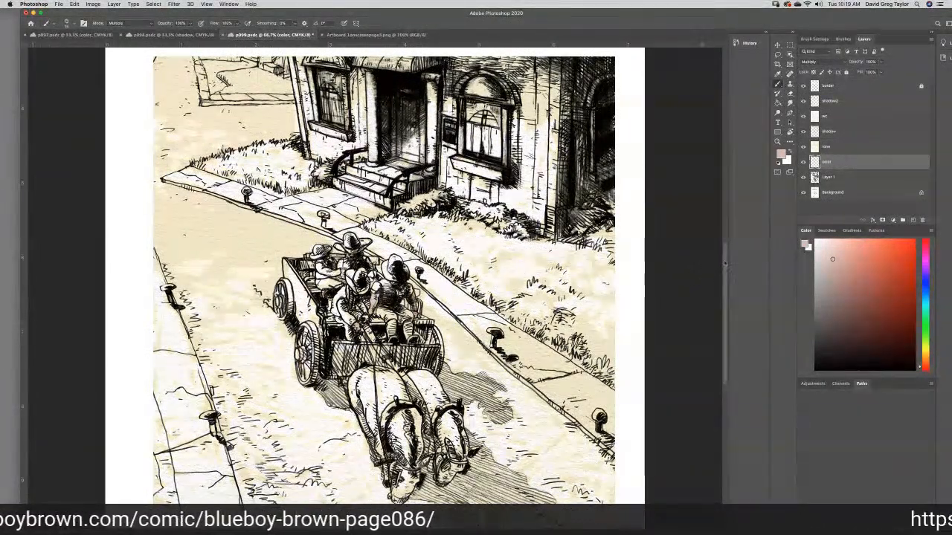
scroll(720, 245, up, 3)
scroll(719, 245, up, 10)
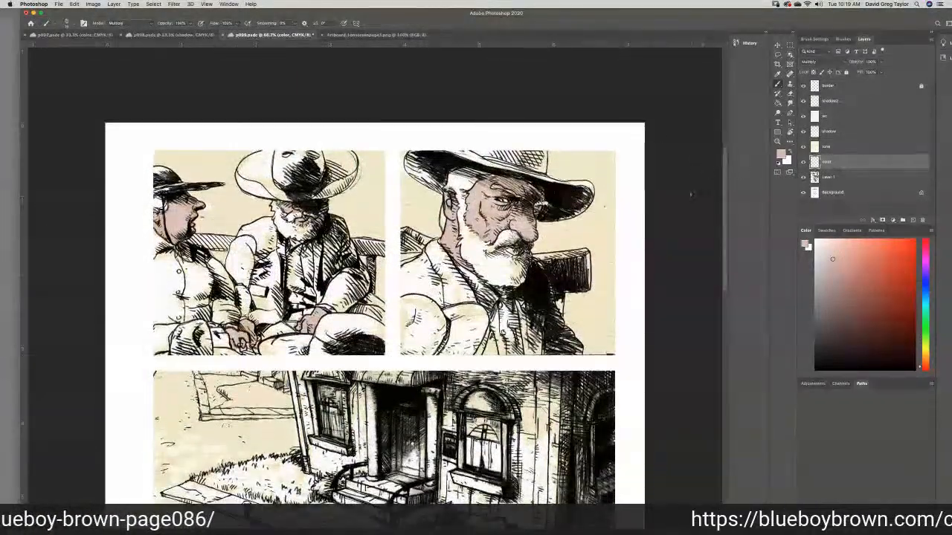
- Sample the pinkish-gray hat brim of the dark-clothed rider in p098's wagon panel as the foreground color
key(i)
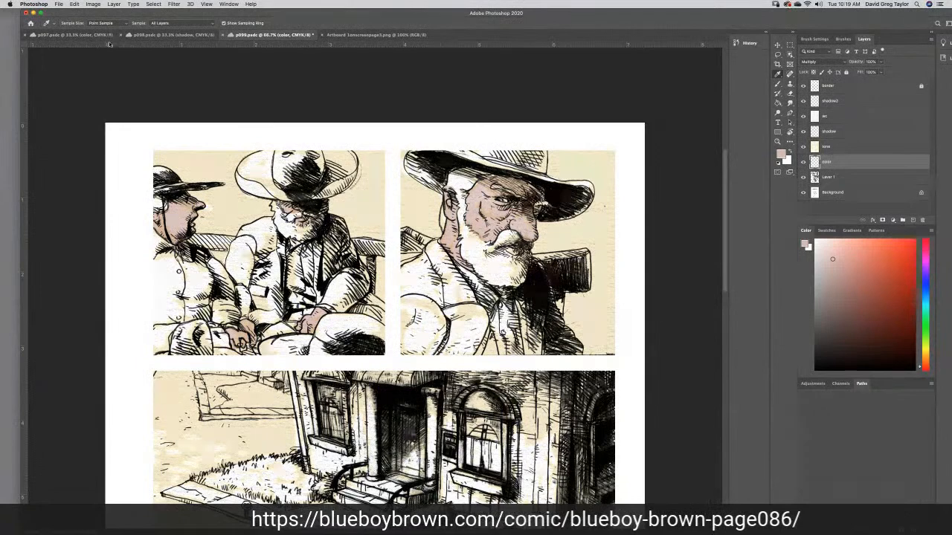
click(158, 35)
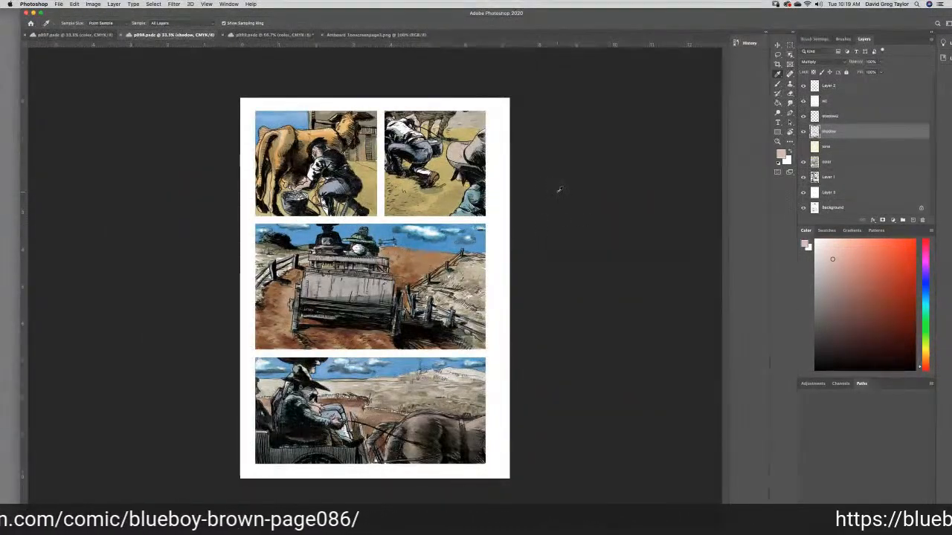
click(84, 35)
click(173, 35)
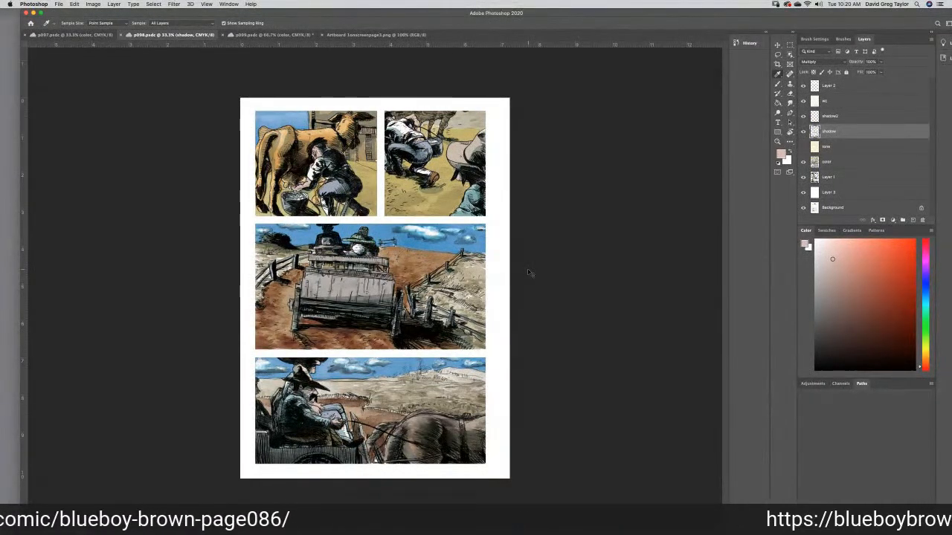
key(super+equal)
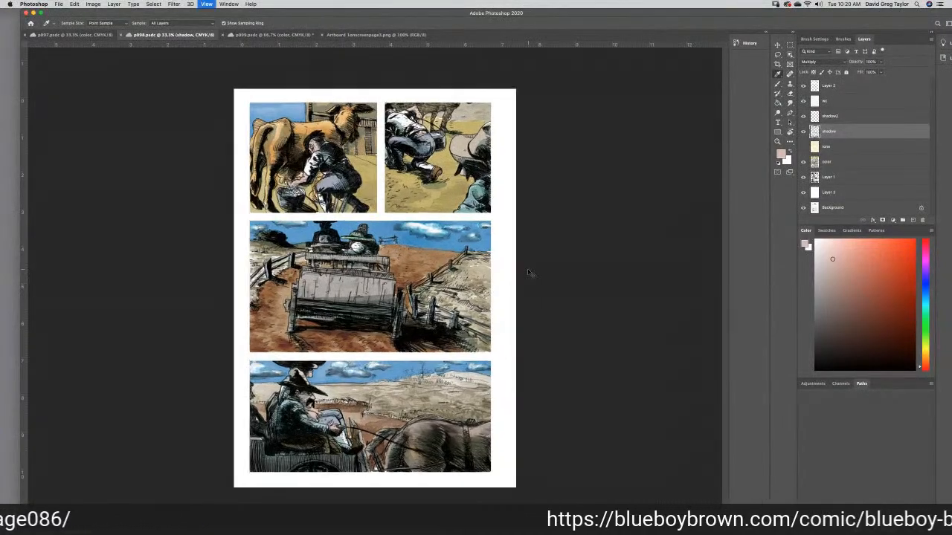
key(super+equal)
key(super+equal)
key(super+equal)
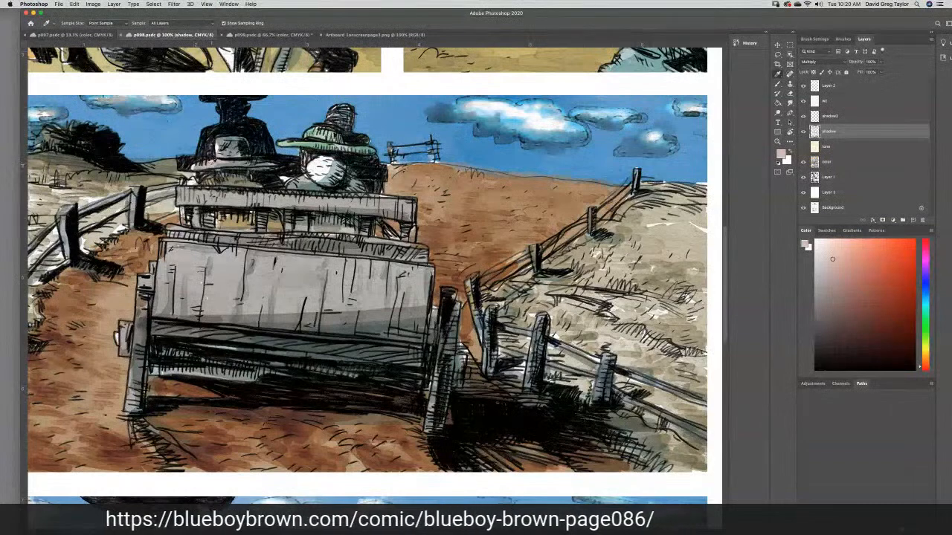
click(210, 163)
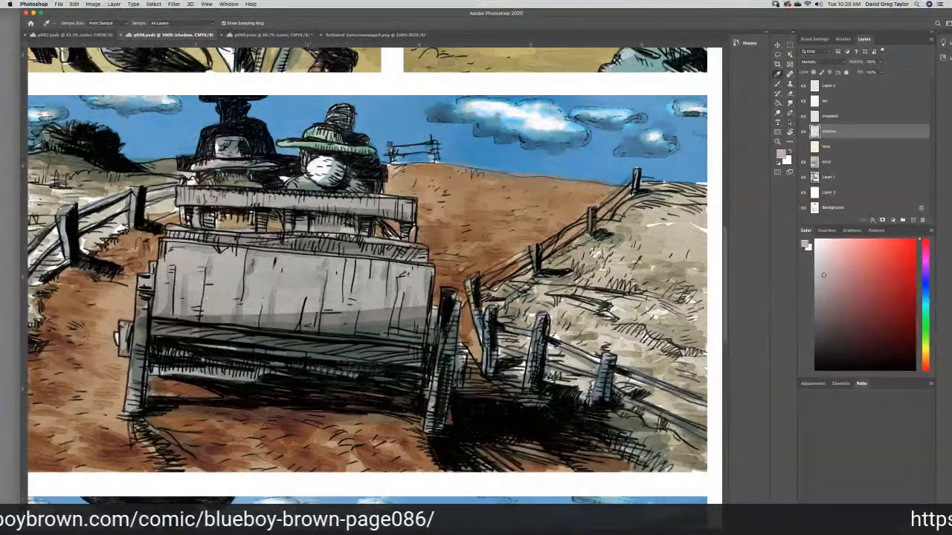
- Paint the bearded man's hat in p099's close-up panel with the sampled pinkish gray
click(271, 35)
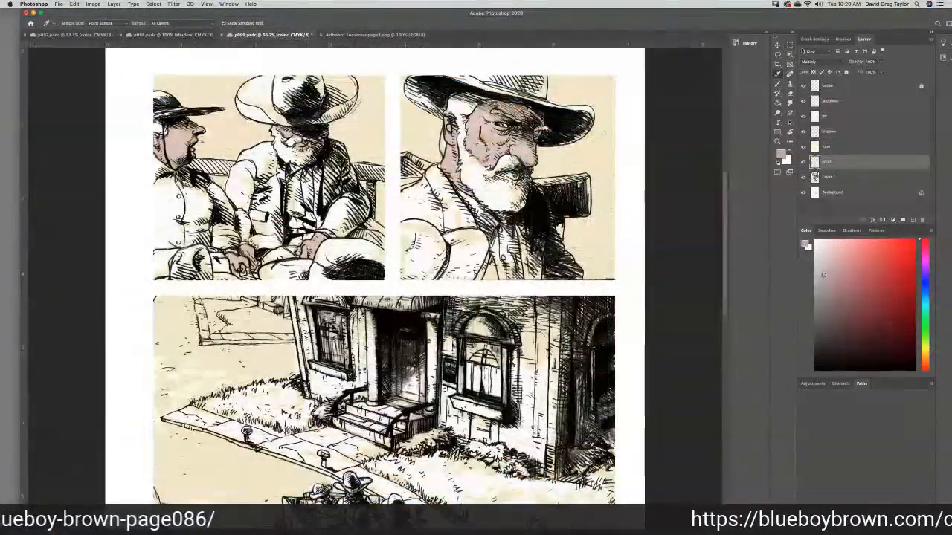
click(777, 84)
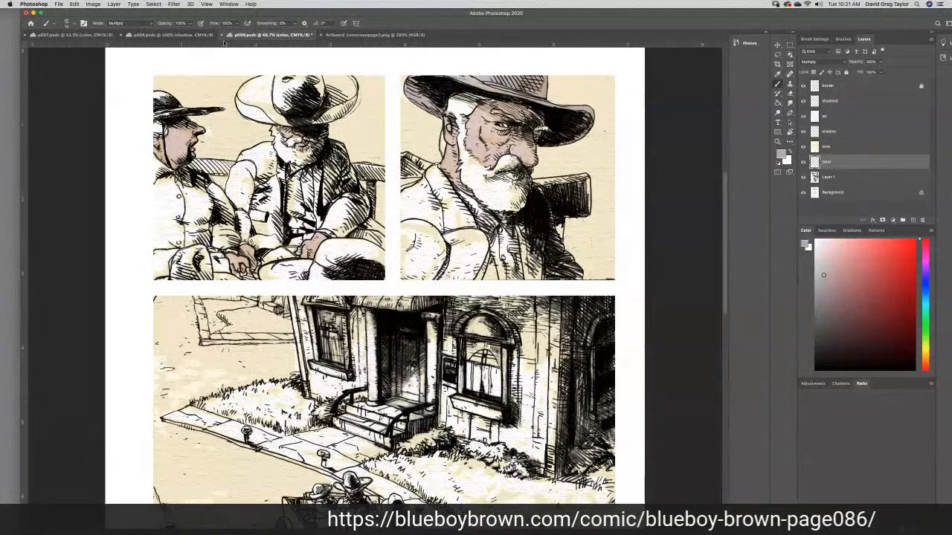
- On p098, set the foreground color's cyan to 45% and paint the dark-clothed rider's hat brim on the color layer
click(179, 35)
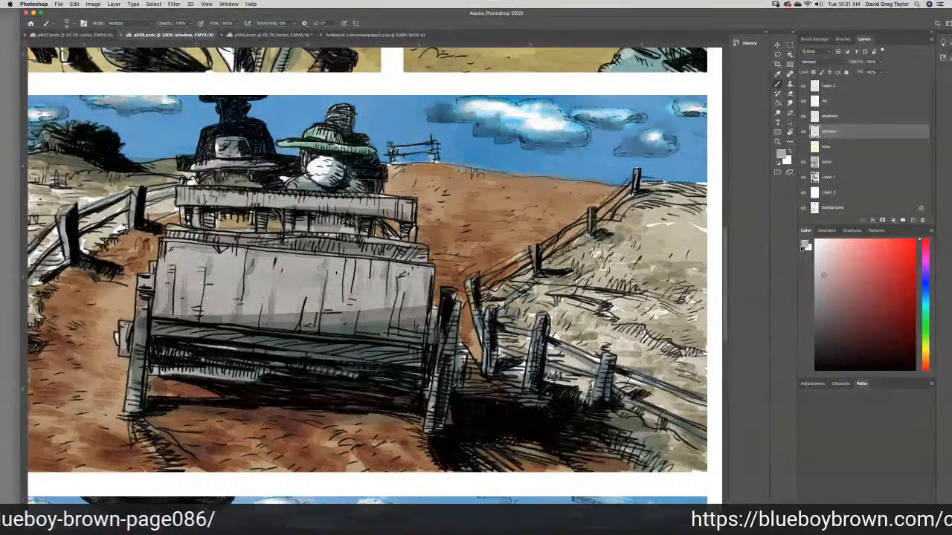
click(806, 244)
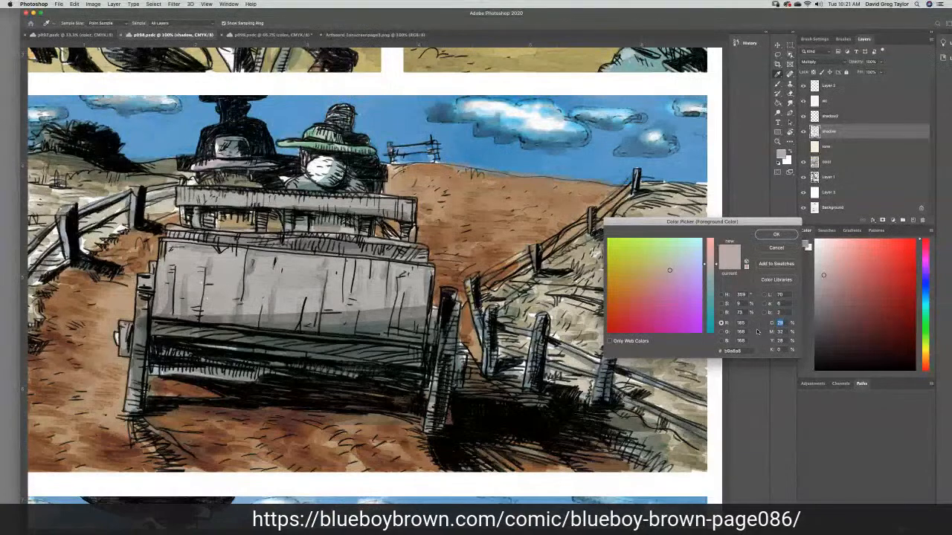
text(45)
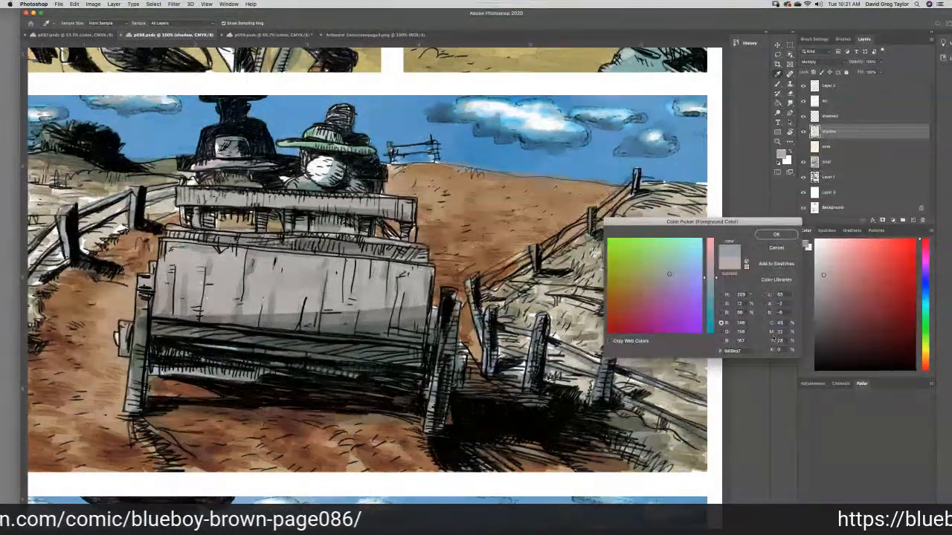
click(766, 234)
key(b)
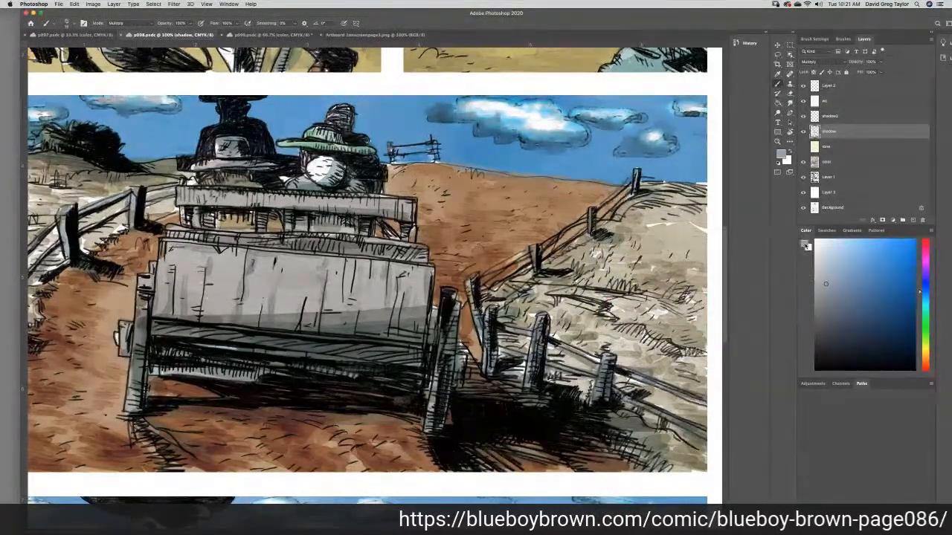
click(805, 244)
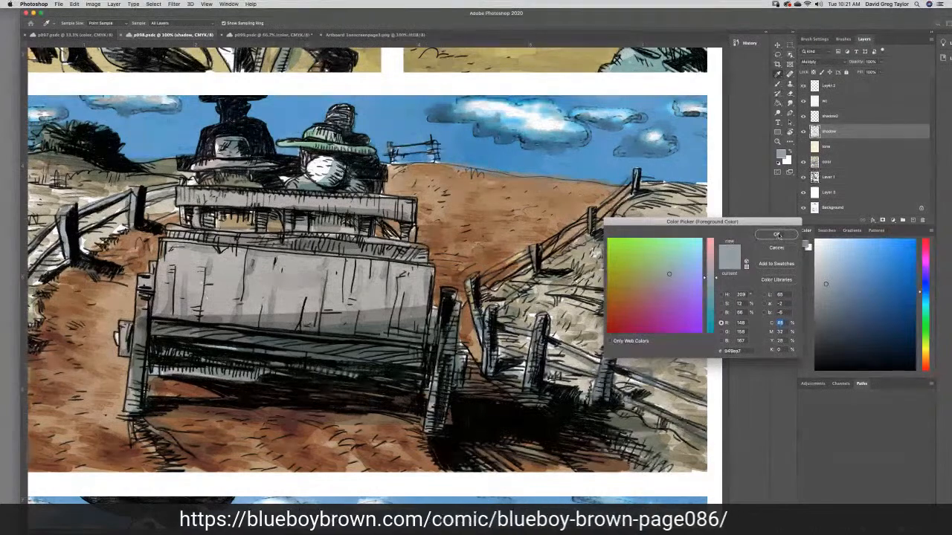
click(775, 235)
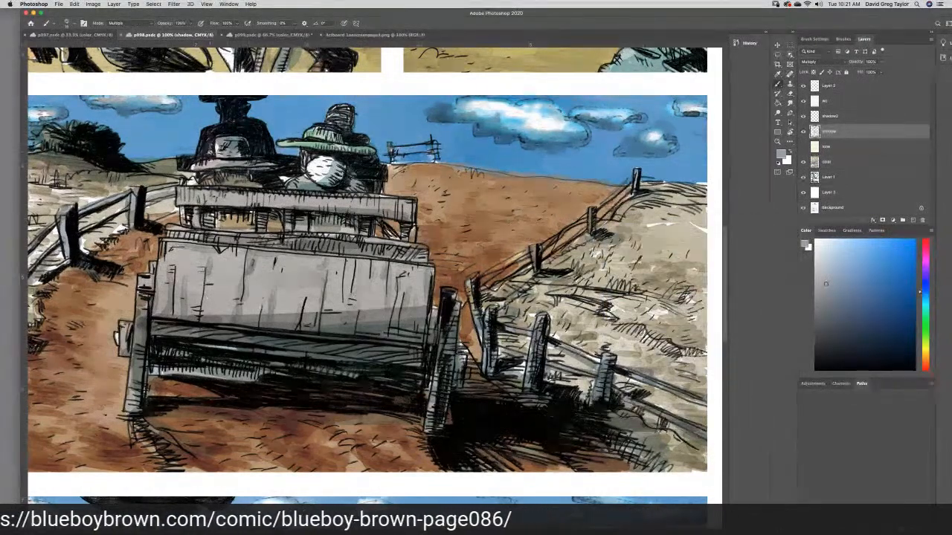
click(846, 163)
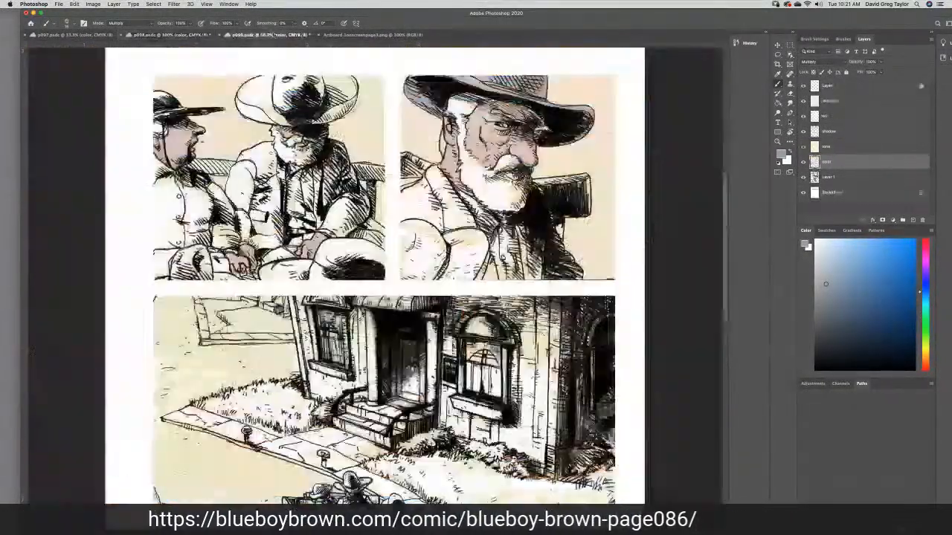
- On p099's color layer, paint the bearded man's entire hat in the first panel with the blue-gray foreground color
click(269, 35)
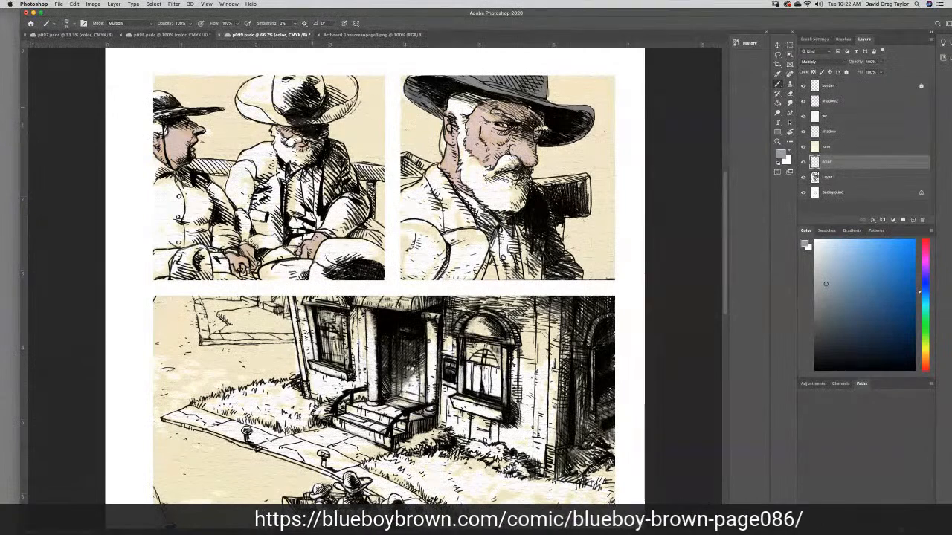
mouse_move(251, 101)
mouse_down()
mouse_move(265, 101)
mouse_move(248, 106)
mouse_up()
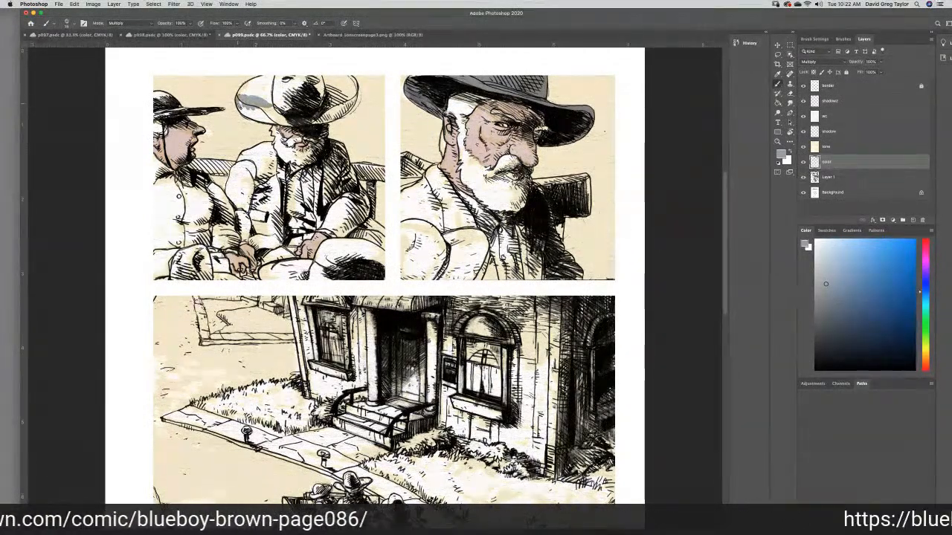
mouse_move(283, 122)
mouse_down()
mouse_move(244, 109)
mouse_move(268, 119)
mouse_up()
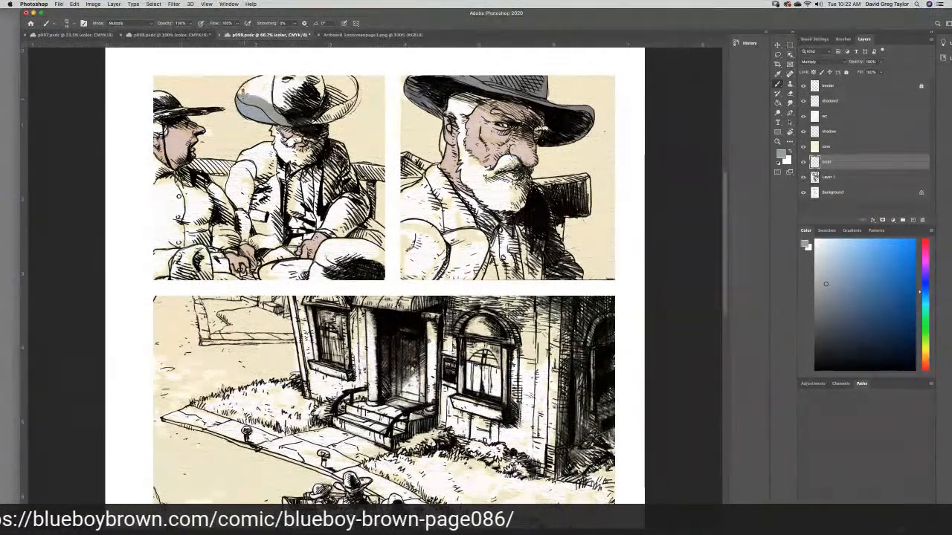
mouse_move(243, 89)
mouse_down()
mouse_move(277, 76)
mouse_move(270, 89)
mouse_move(249, 91)
mouse_up()
mouse_move(247, 92)
mouse_down()
mouse_move(334, 83)
mouse_move(328, 81)
mouse_up()
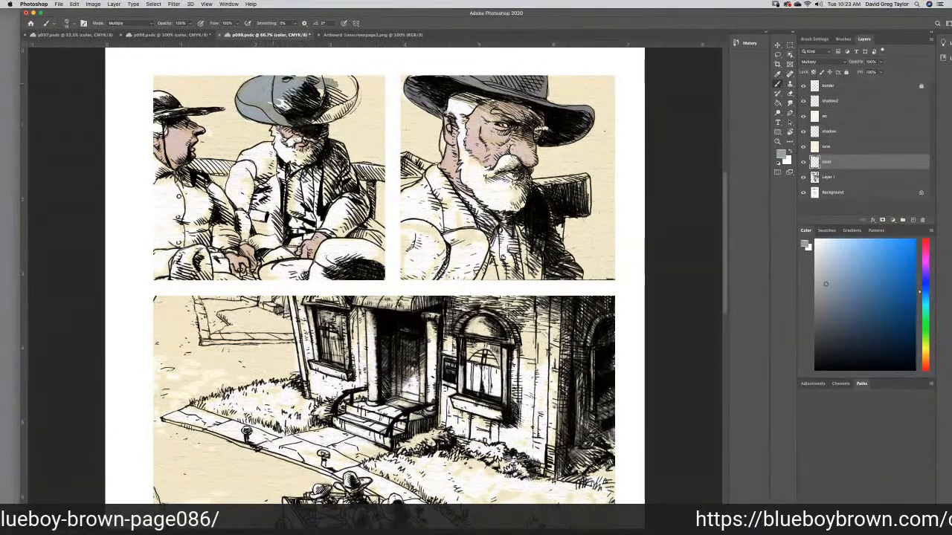
mouse_move(281, 101)
mouse_down()
mouse_move(320, 91)
mouse_move(315, 79)
mouse_move(349, 78)
mouse_move(353, 106)
mouse_move(312, 122)
mouse_up()
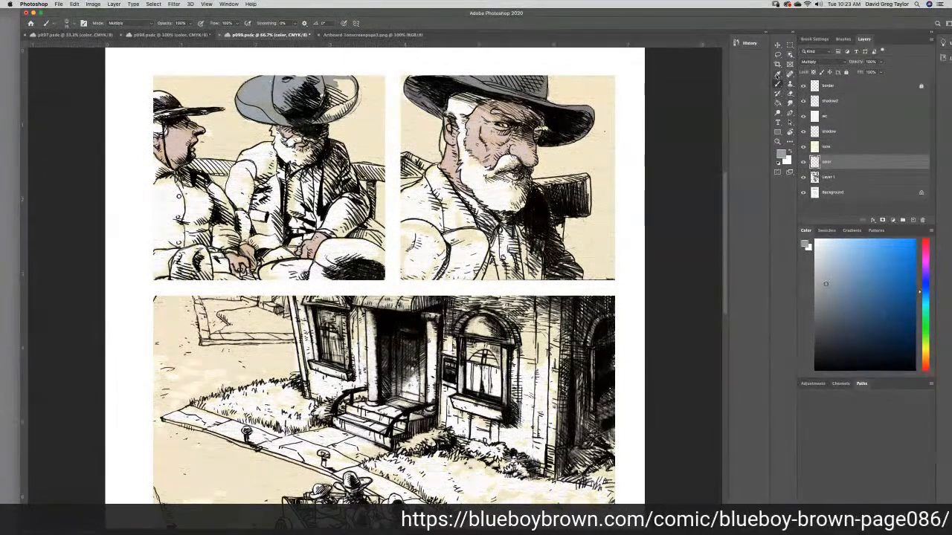
click(777, 102)
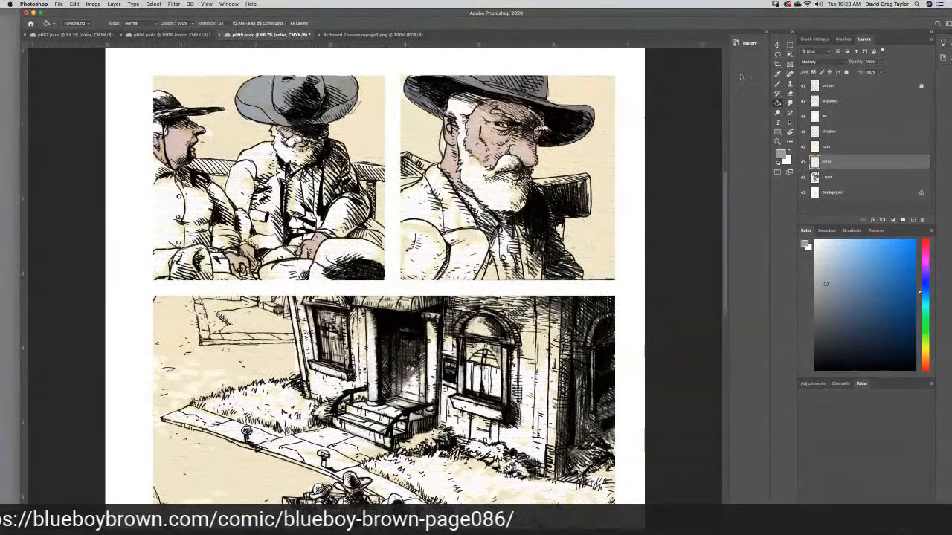
click(778, 85)
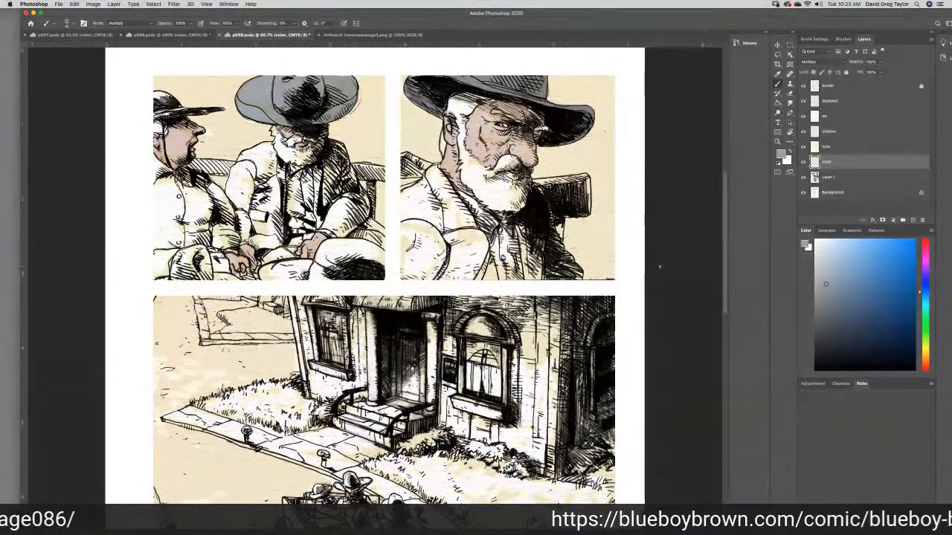
- Paint the bearded rider's small hat in p099's wagon panel with the same blue-gray, and save the file
scroll(725, 264, down, 5)
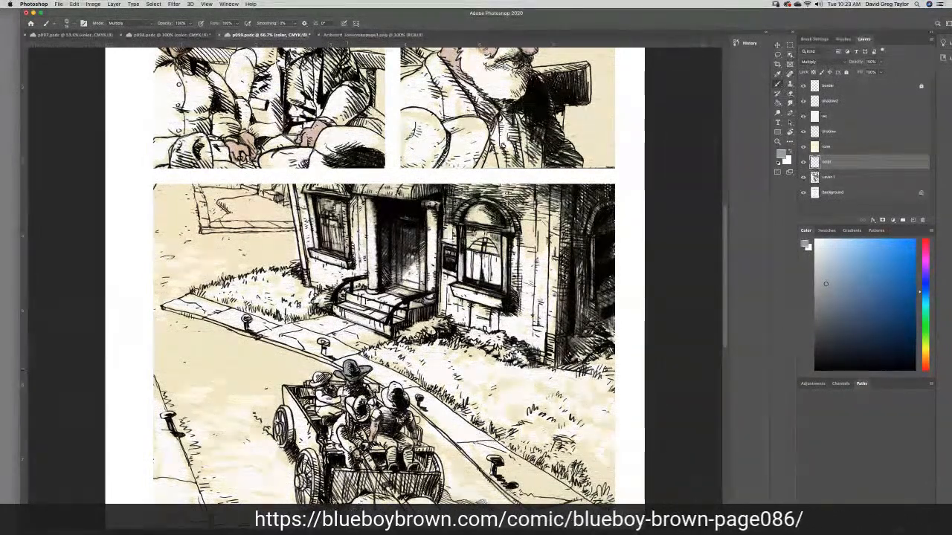
key(ctrl+s)
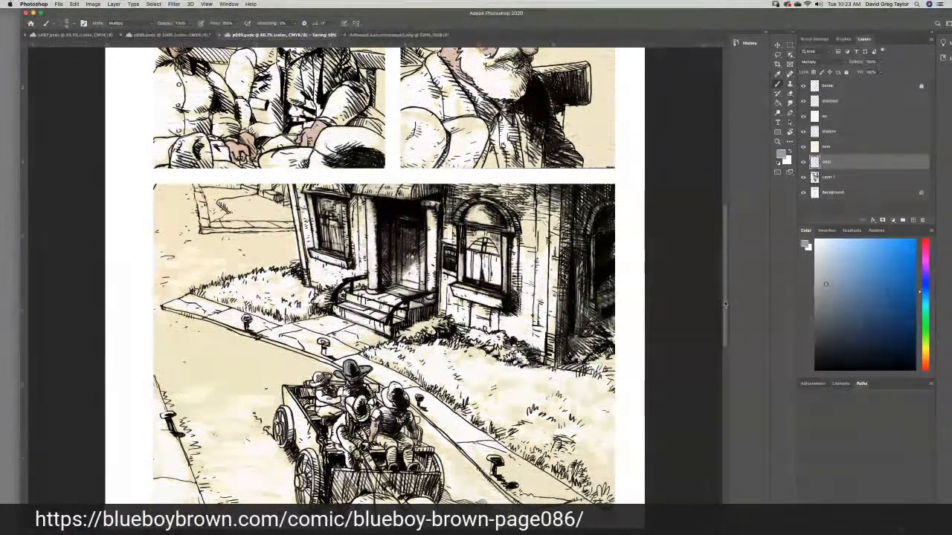
- On Layer 1, dodge the highlights along the bearded man's hat brim in the first panel
scroll(708, 255, up, 5)
scroll(707, 255, up, 1)
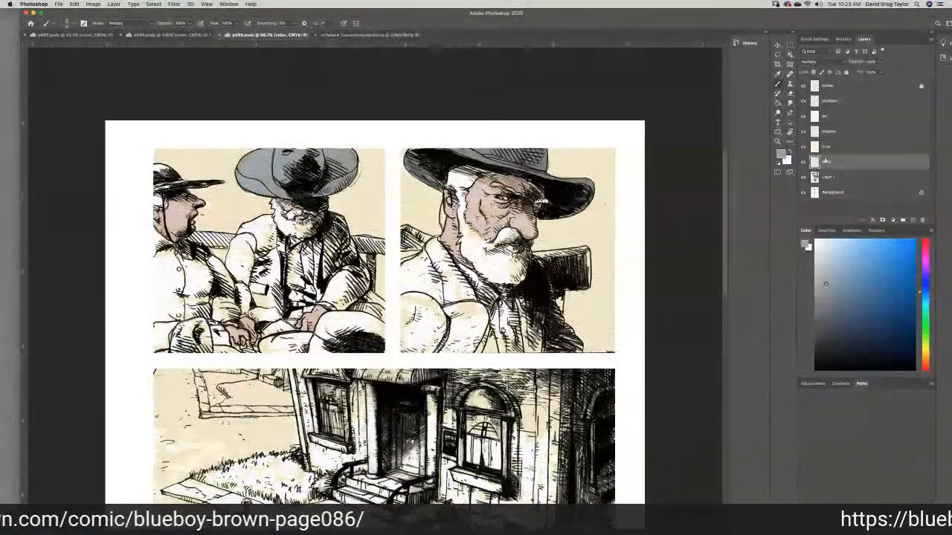
click(843, 179)
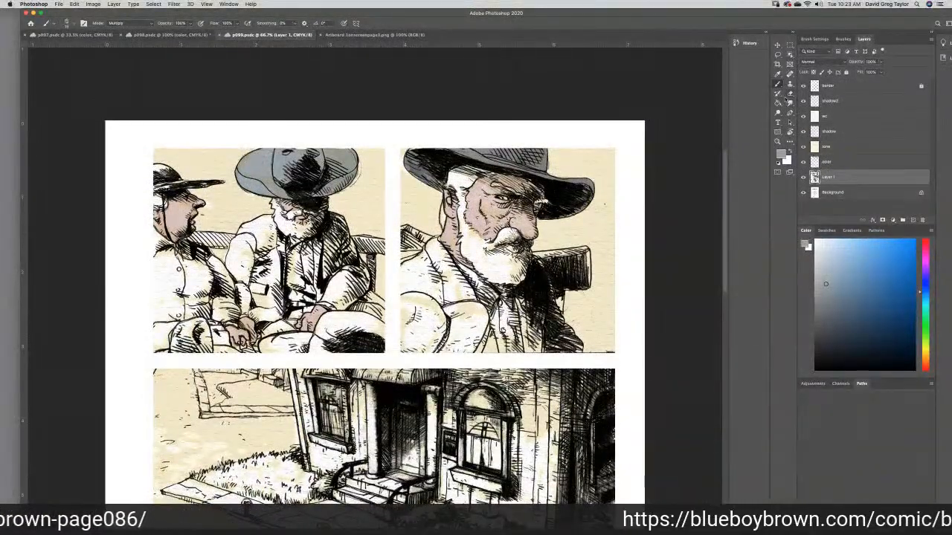
click(777, 112)
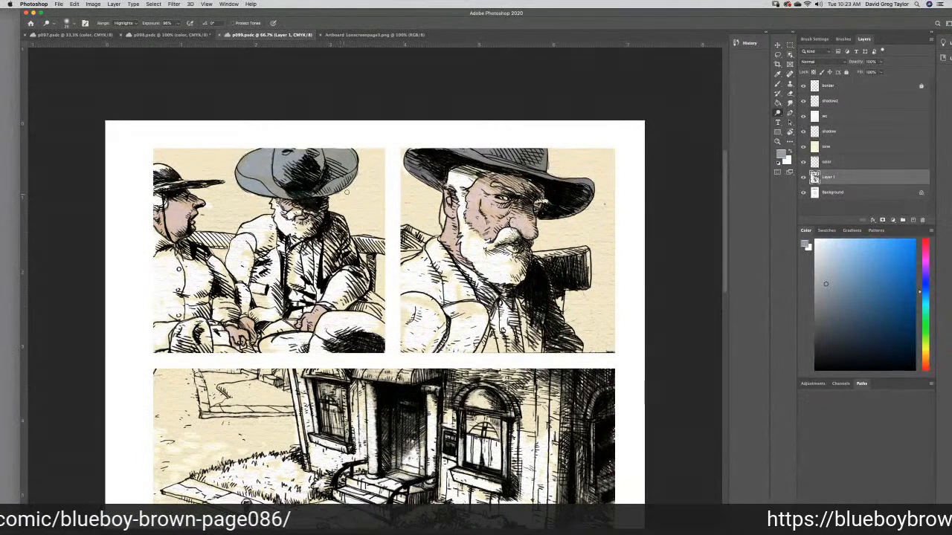
drag(361, 179, 331, 157)
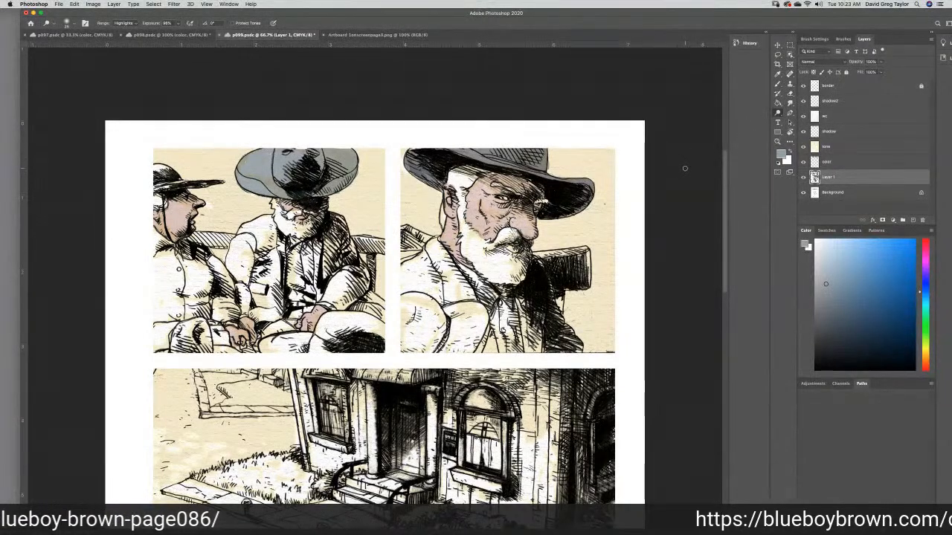
- Make p099's color layer active and sample the green hat brim in p098's wagon panel as the foreground color
click(837, 160)
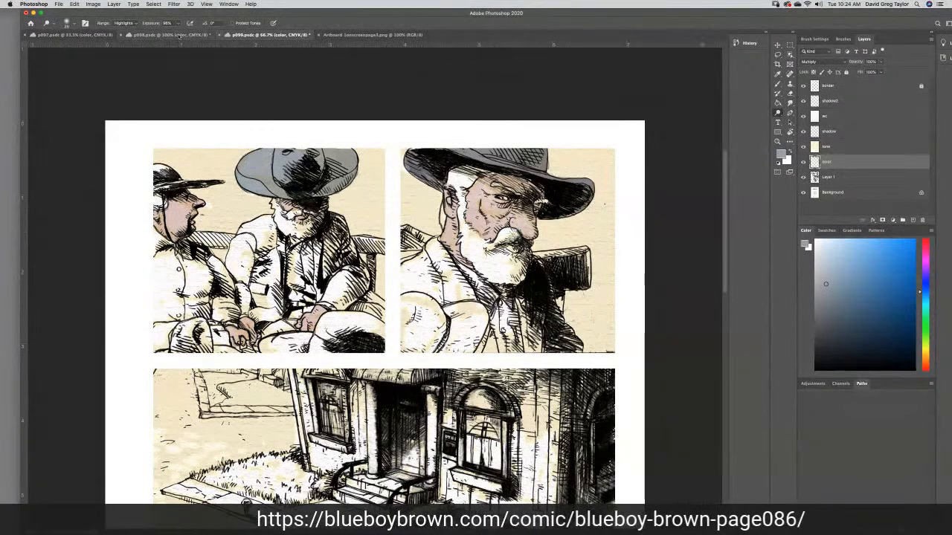
click(188, 36)
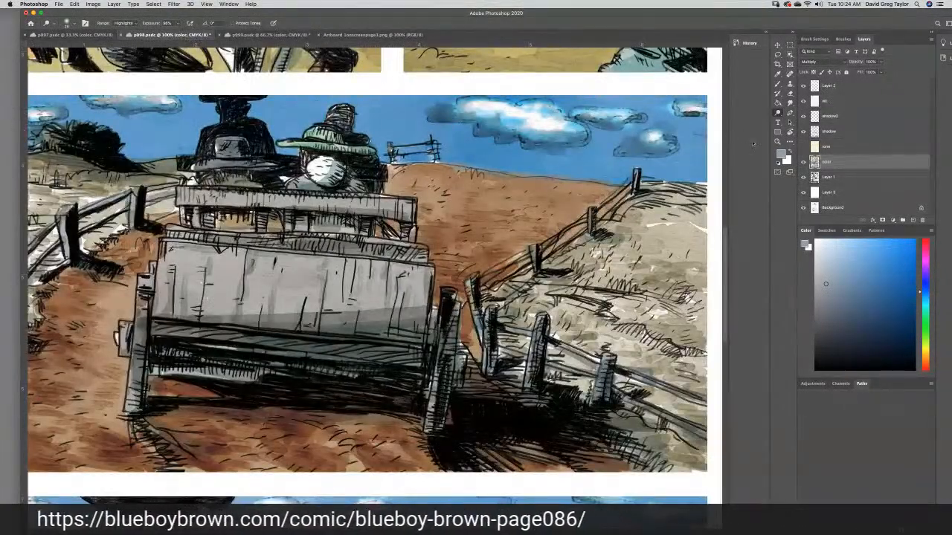
click(778, 74)
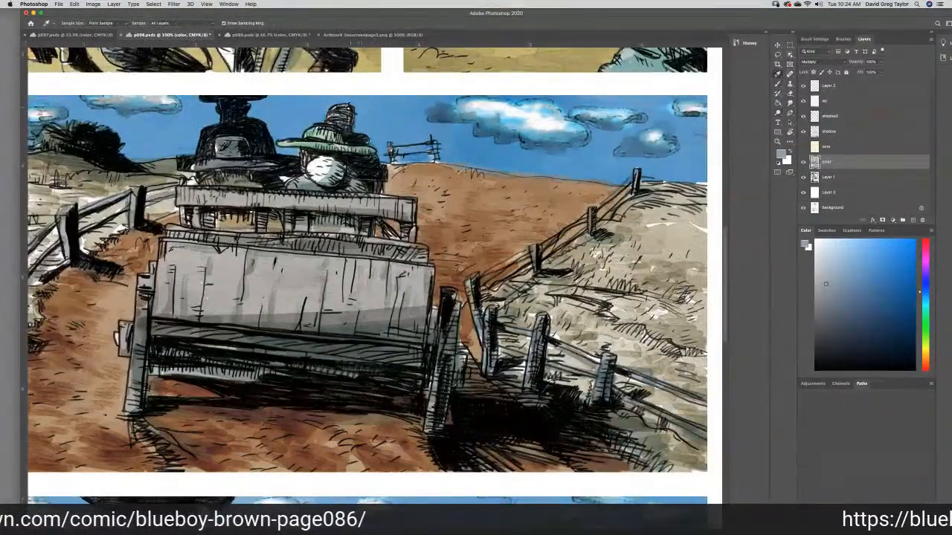
click(288, 136)
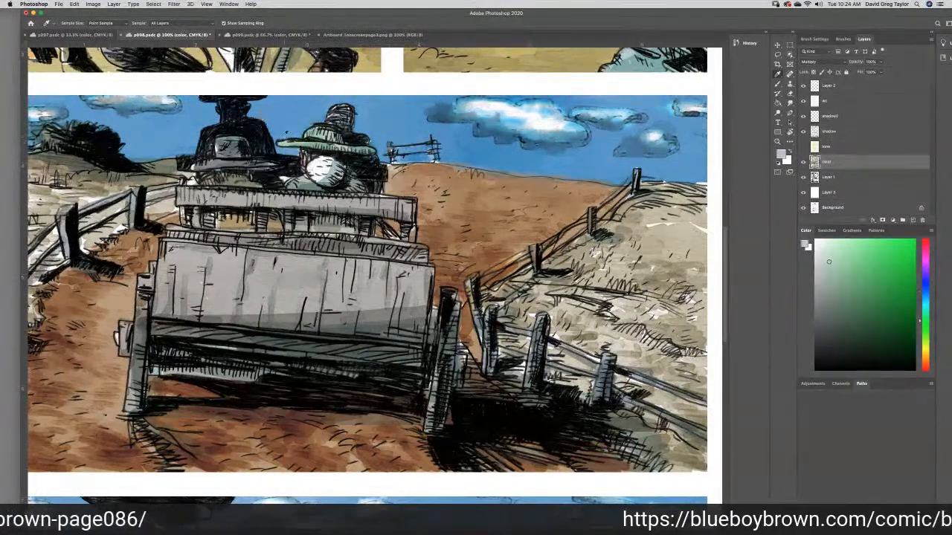
- Paint the left man's hat in p099's first panel and his small hat in the wagon panel with the sampled green
click(293, 35)
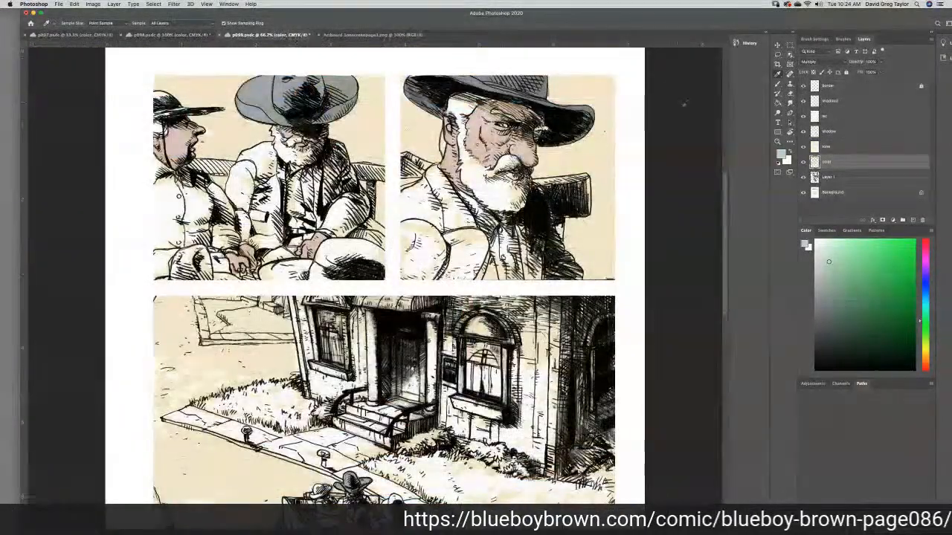
click(804, 243)
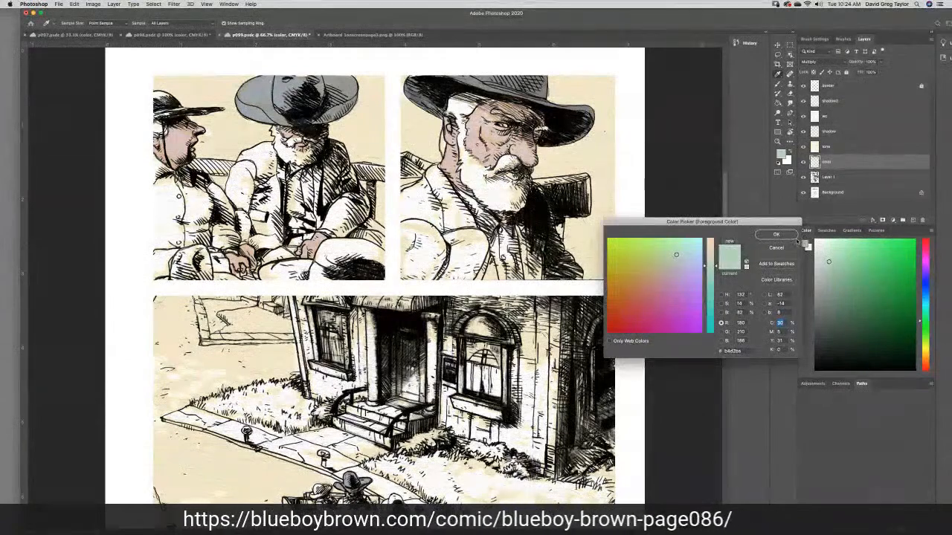
click(776, 235)
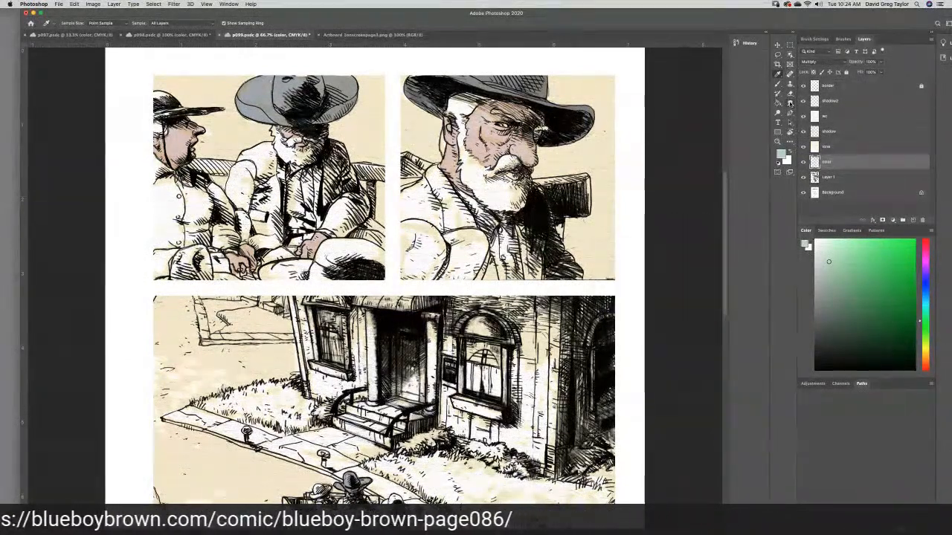
click(778, 84)
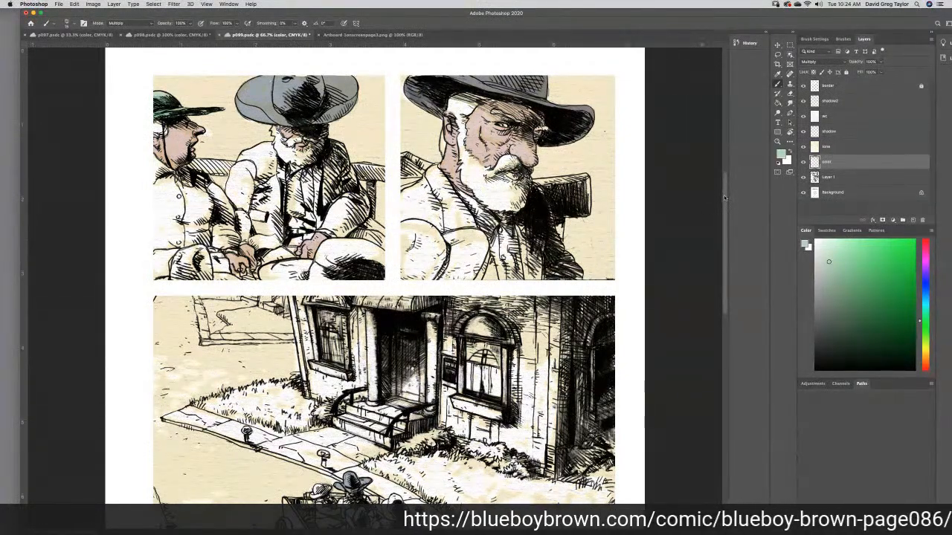
scroll(724, 198, down, 10)
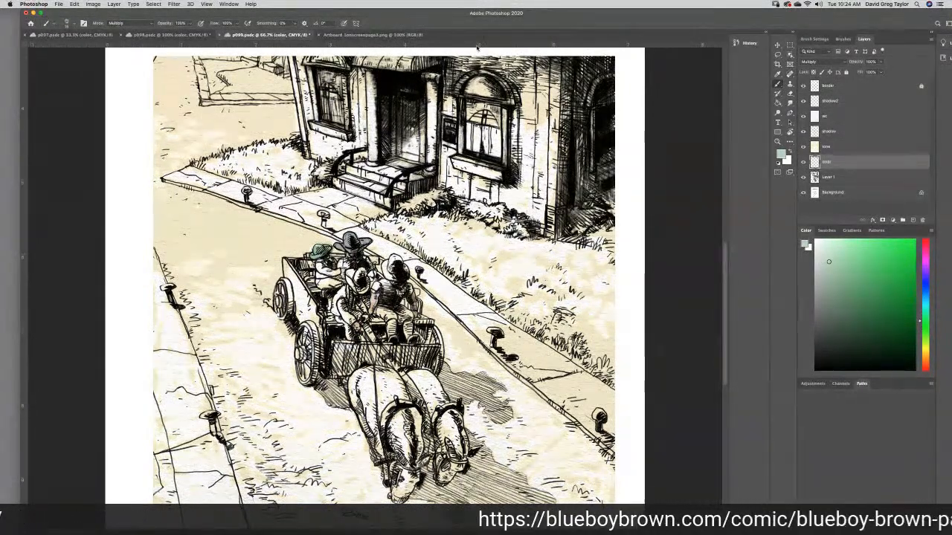
- Paint the wagon driver's hat on p099 with the light tan sampled from the mustached driver's hat in p098's bottom panel
click(157, 35)
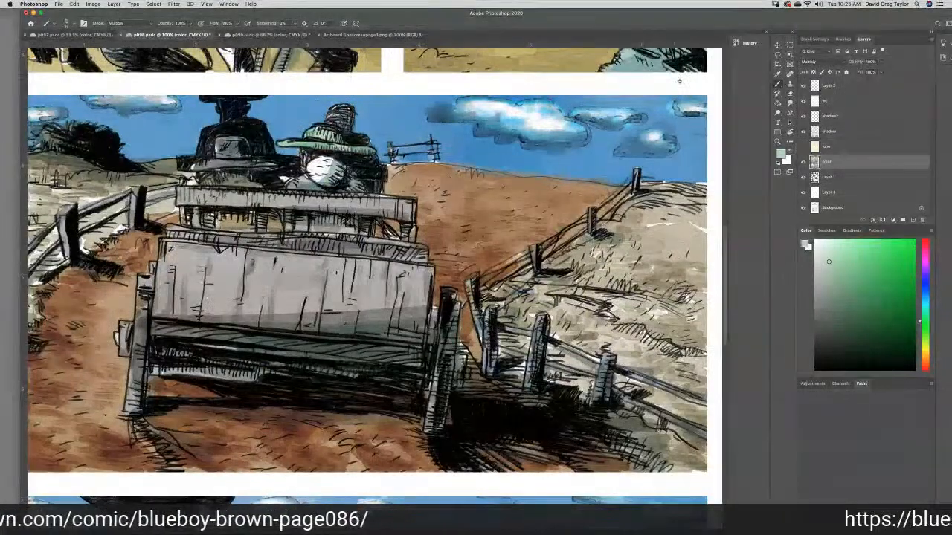
scroll(750, 298, down, 5)
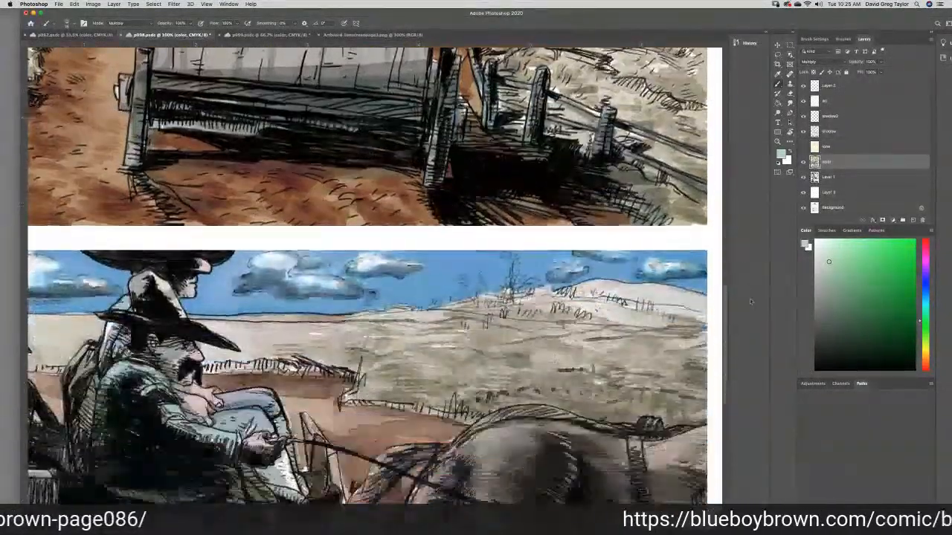
key(i)
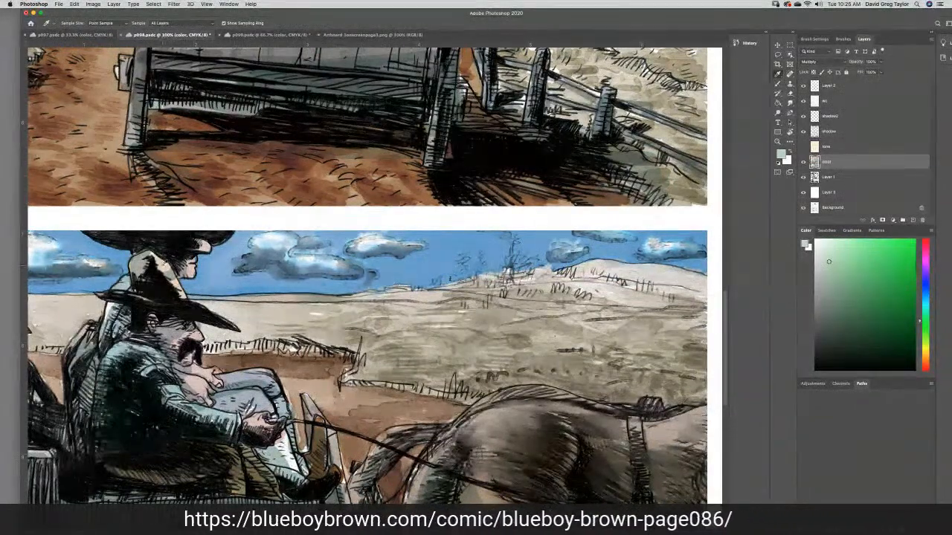
click(157, 264)
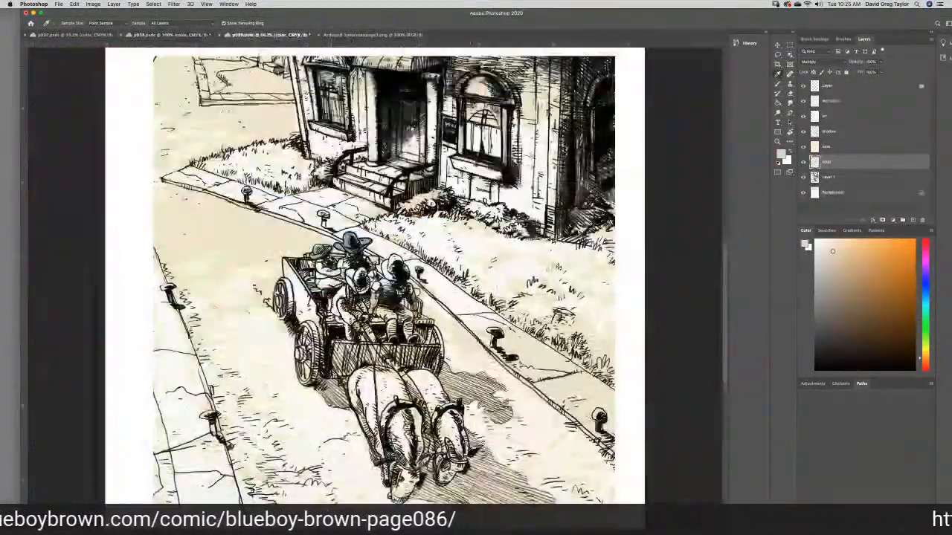
click(268, 34)
click(777, 83)
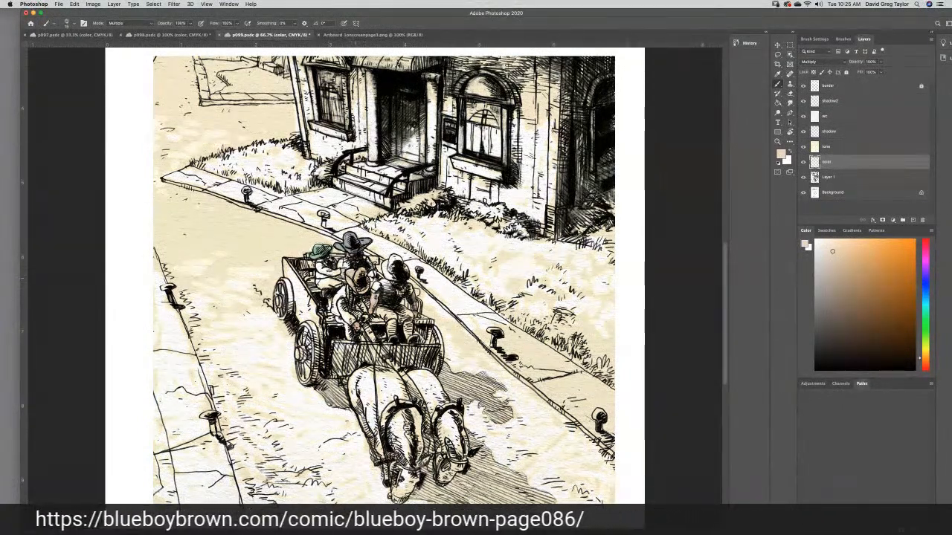
- On p098's Layer 1, burn the highlights of the dark-clothed figure sitting at the front of the wagon
click(84, 35)
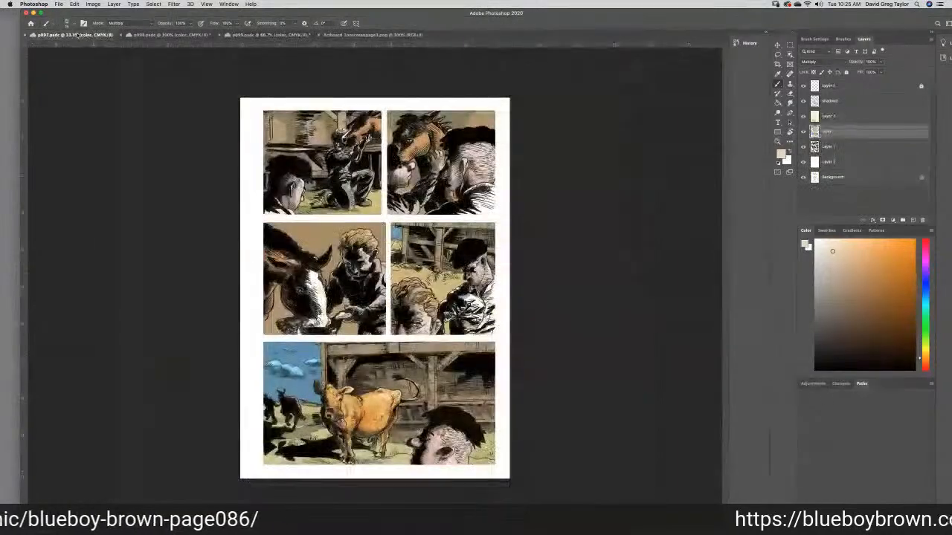
click(139, 35)
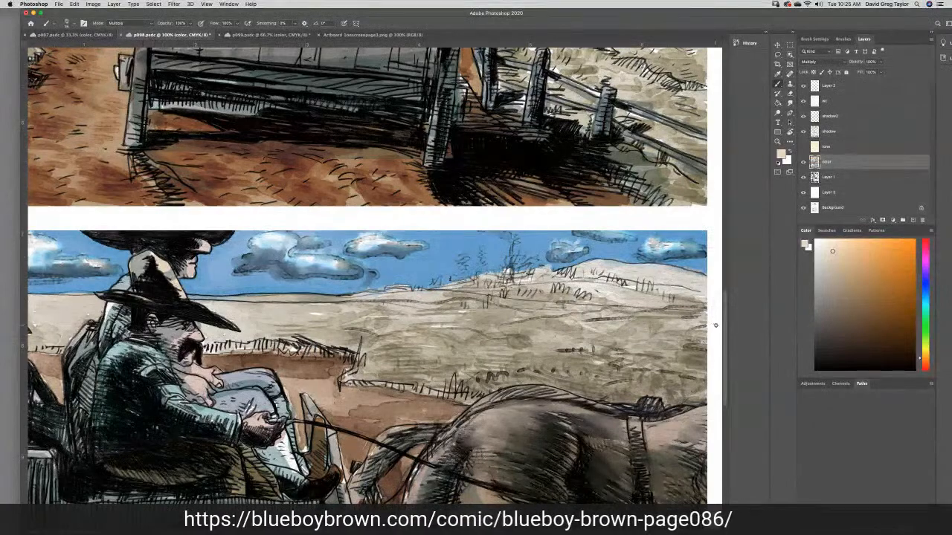
scroll(726, 325, up, 5)
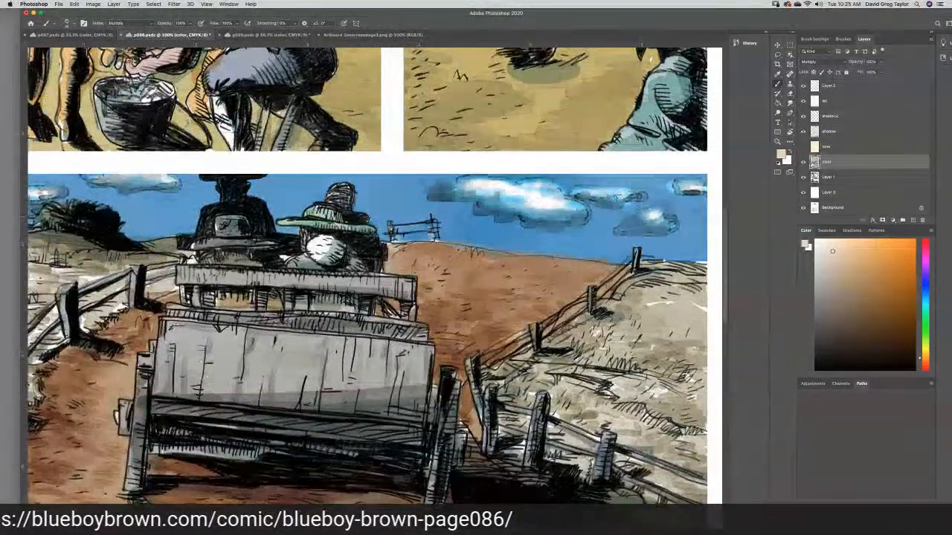
click(839, 177)
click(789, 113)
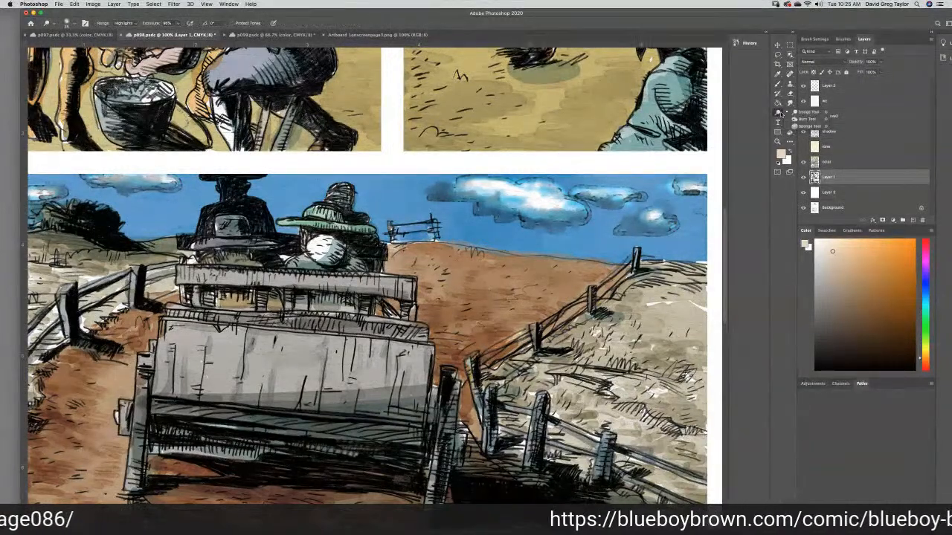
mouse_move(227, 178)
mouse_down()
mouse_move(234, 205)
mouse_move(229, 177)
mouse_move(226, 190)
mouse_move(255, 213)
mouse_move(236, 203)
mouse_move(202, 230)
mouse_up()
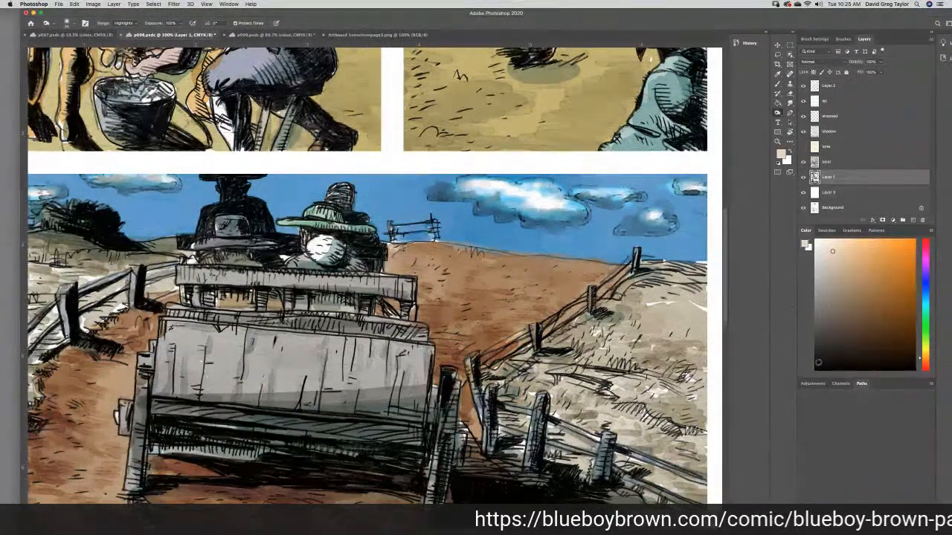
- Paint the two front wagon figures solid black on p098's Layer 1, and refine their edges with the Eraser and Smudge tools
click(815, 367)
click(777, 84)
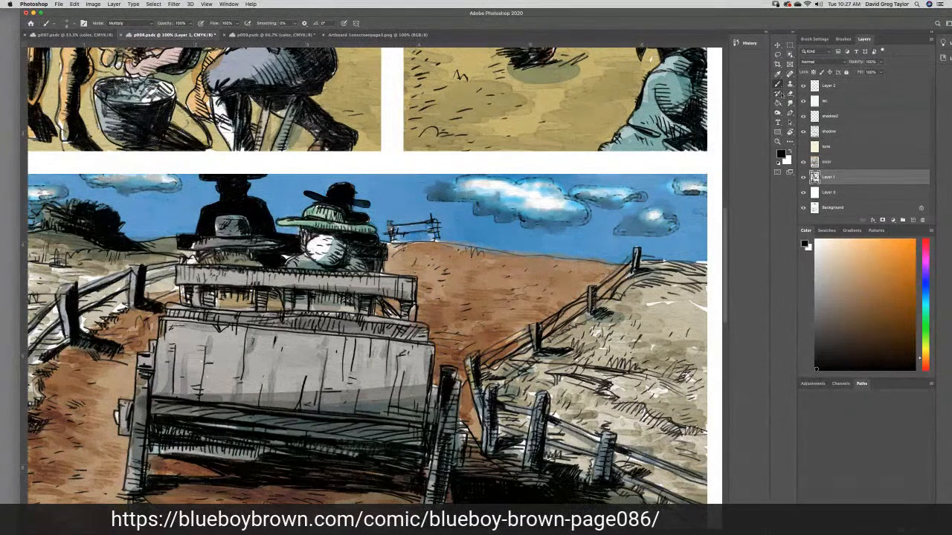
click(790, 94)
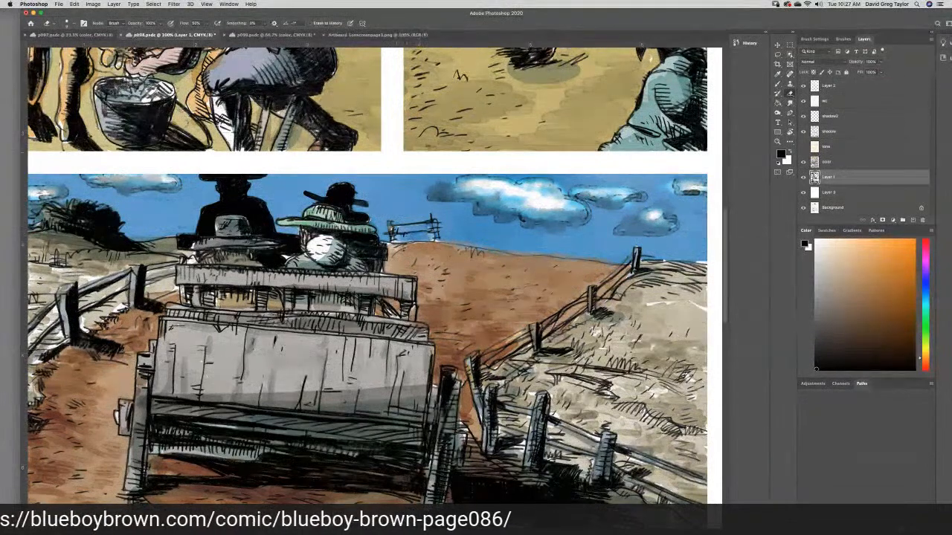
click(789, 103)
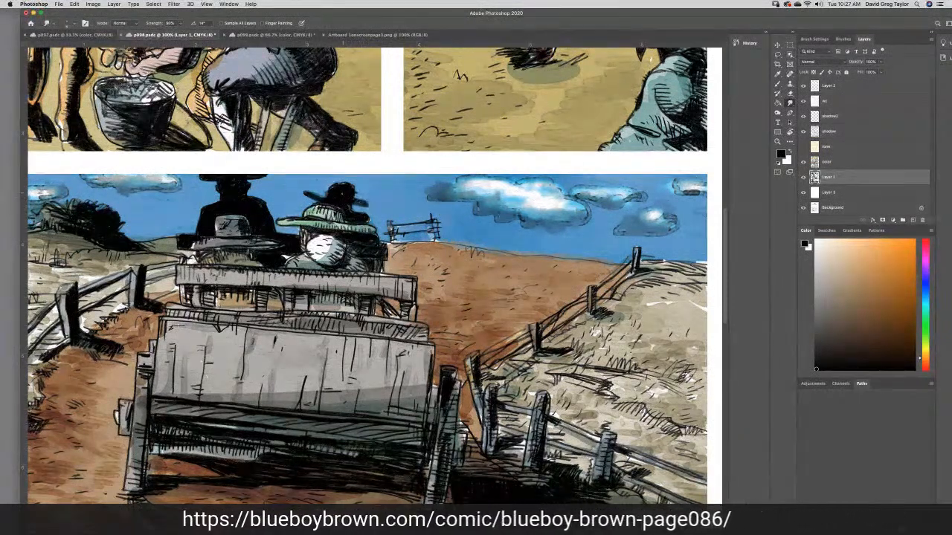
- Sample the tan between the wagon's seat slats in p098's bottom panel, set its black value to 0%, and return to p099 with the Brush
click(789, 93)
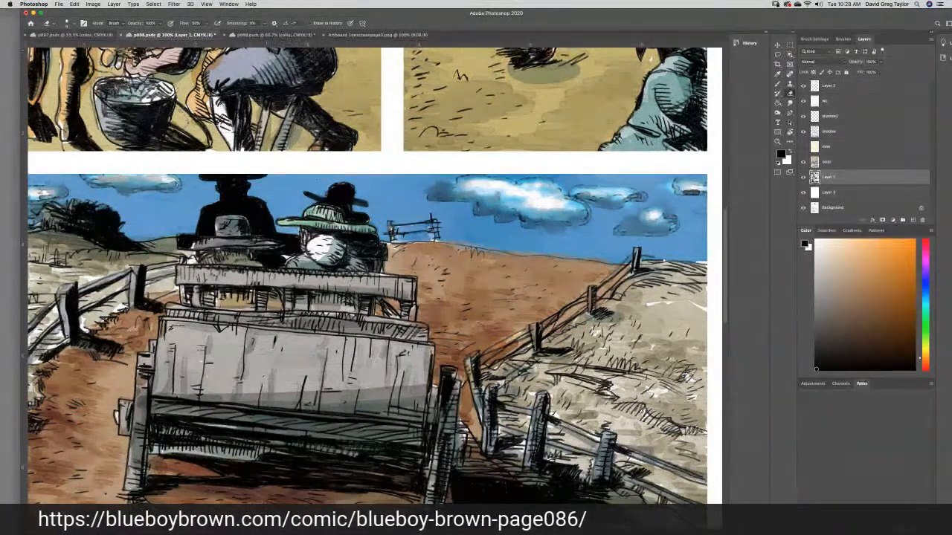
click(777, 75)
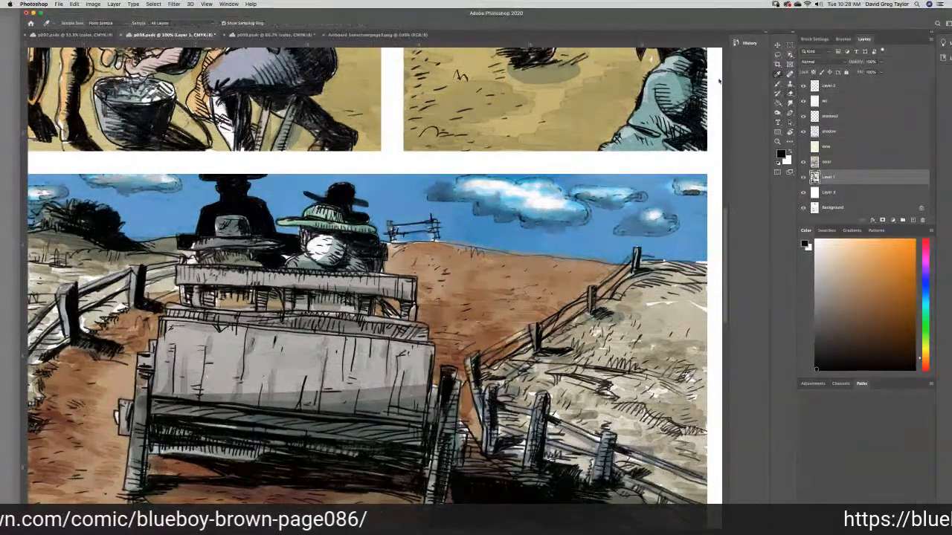
click(233, 300)
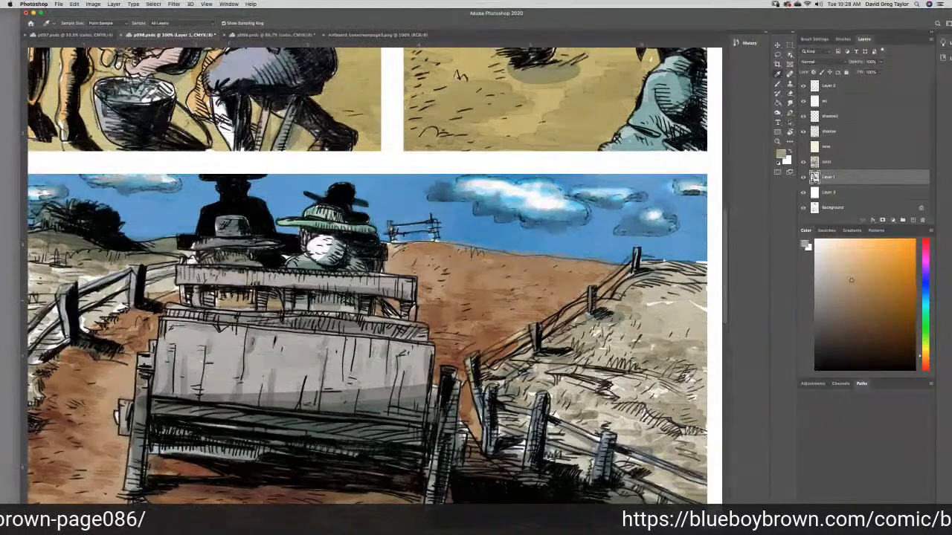
click(781, 154)
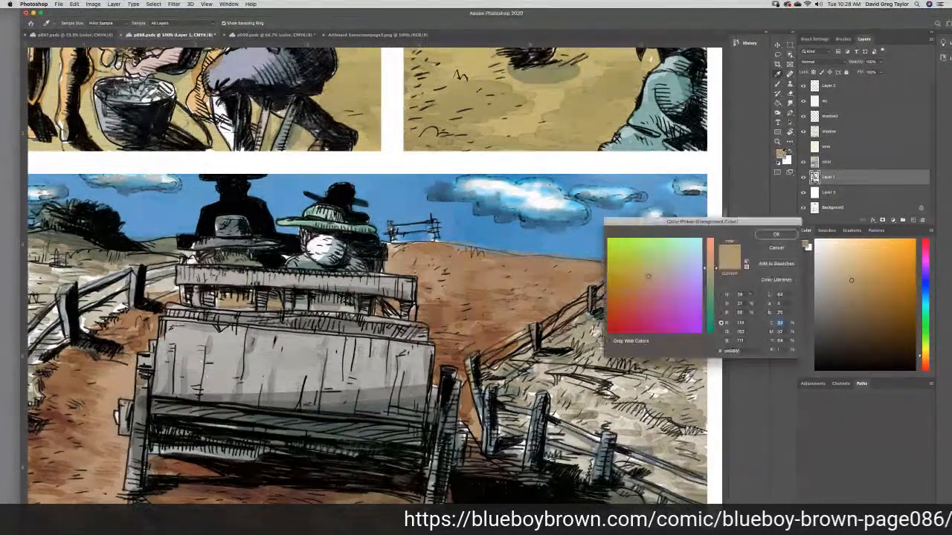
drag(780, 349, 753, 350)
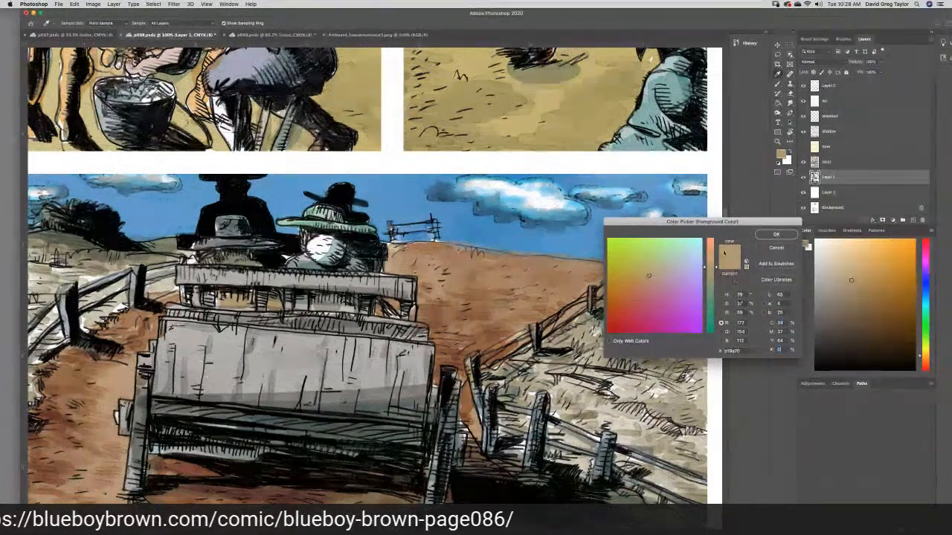
click(762, 236)
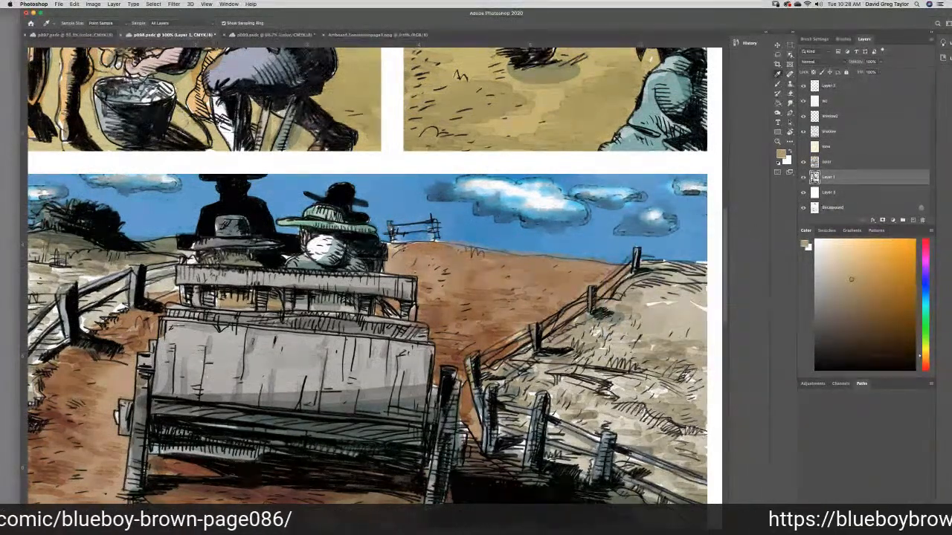
click(778, 83)
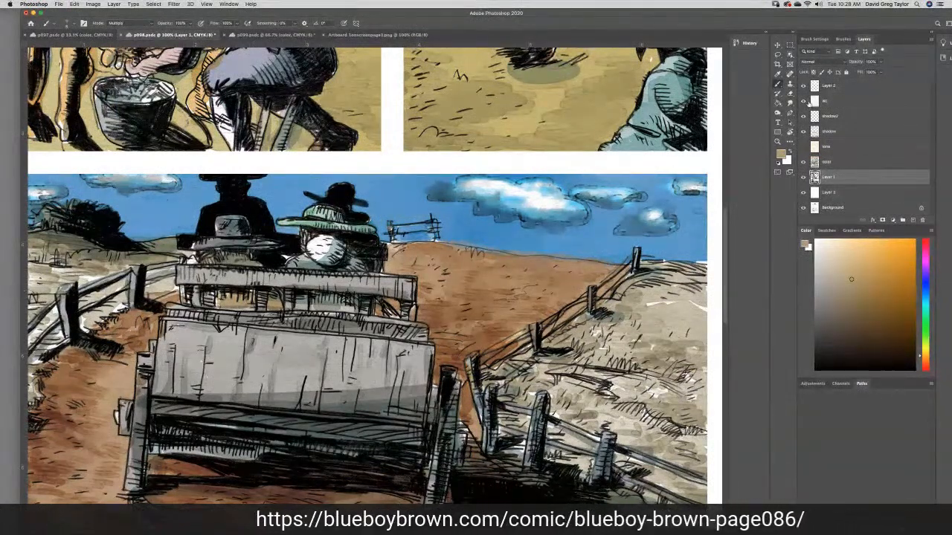
click(837, 162)
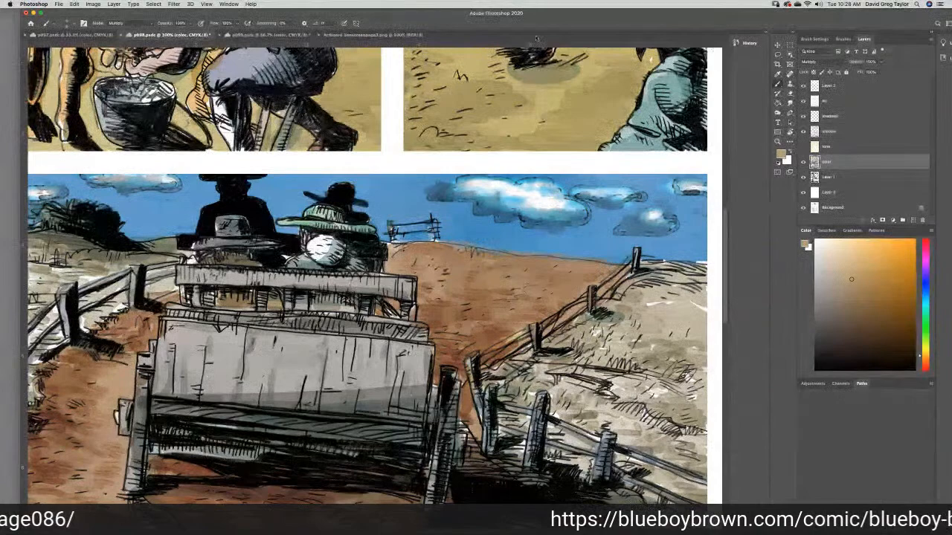
click(256, 34)
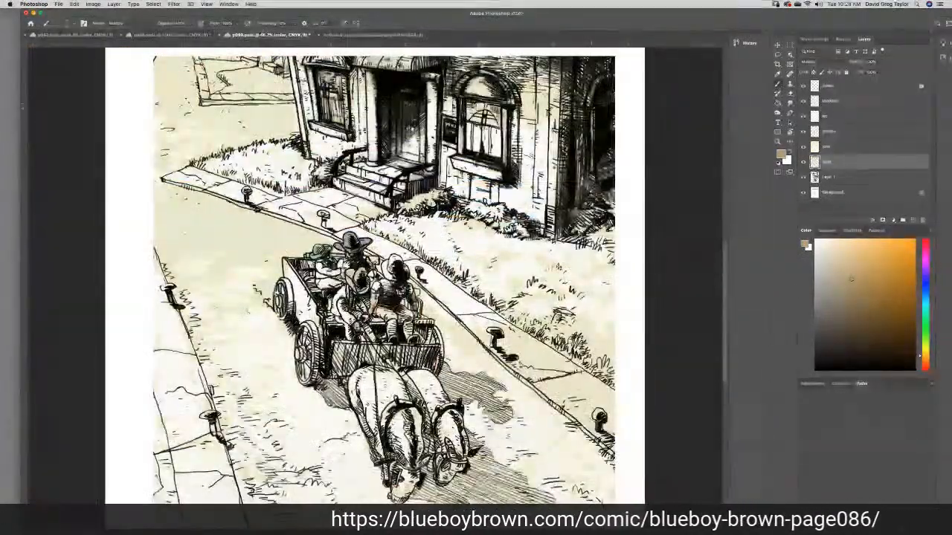
scroll(721, 258, up, 10)
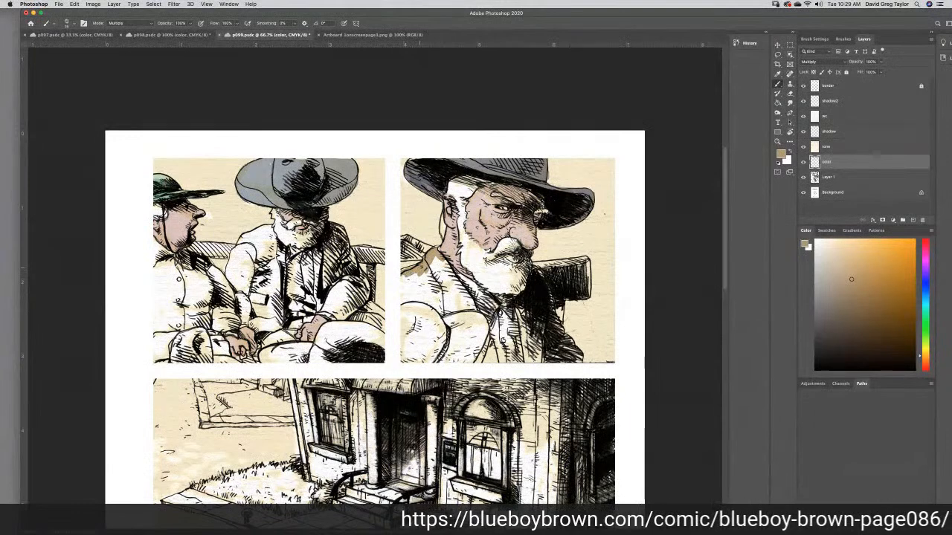
- Try painting the bearded man's coat and the rounded shapes in front of it in p099's second panel with the tan, and undo the strokes
drag(411, 286, 447, 268)
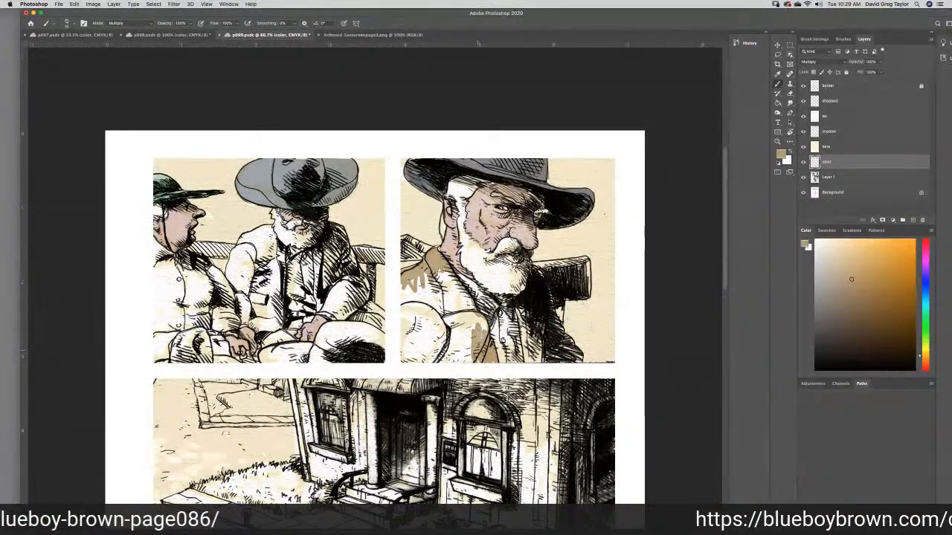
drag(478, 316, 461, 321)
mouse_move(450, 326)
mouse_down()
mouse_move(479, 362)
mouse_move(433, 360)
mouse_move(451, 352)
mouse_move(421, 338)
mouse_up()
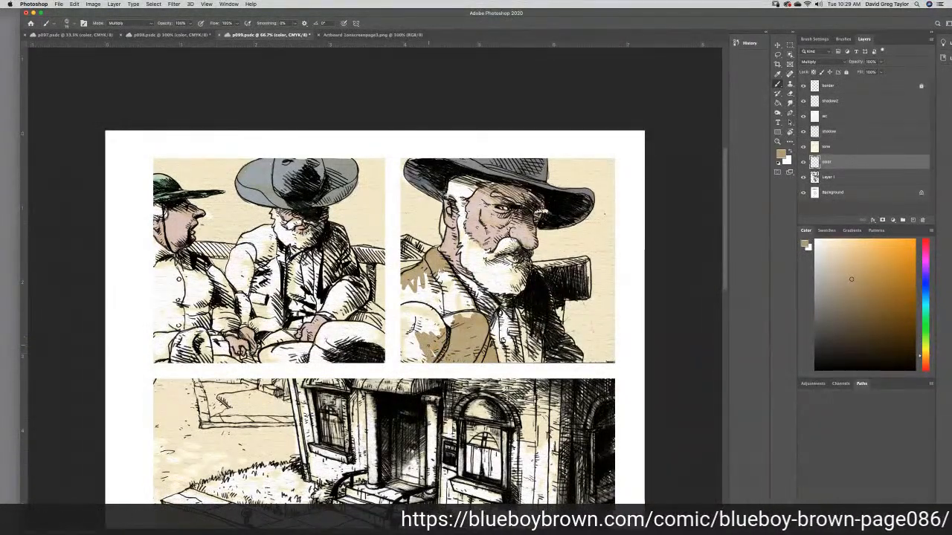
key(super+z)
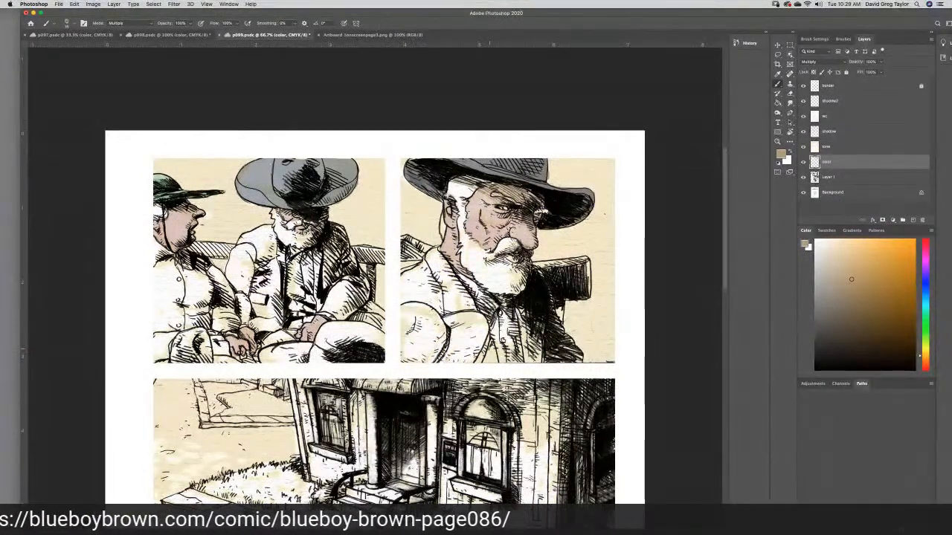
- Paint only the bearded man's coat in p099's second panel with the sampled tan on the color layer
mouse_move(489, 347)
mouse_down()
mouse_move(486, 361)
mouse_move(493, 348)
mouse_up()
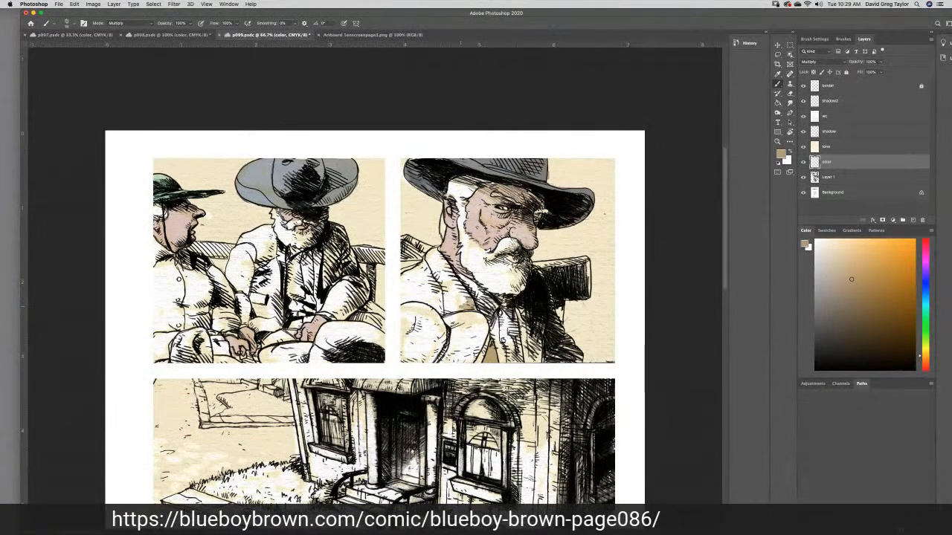
mouse_move(457, 308)
mouse_down()
mouse_move(446, 311)
mouse_move(459, 301)
mouse_up()
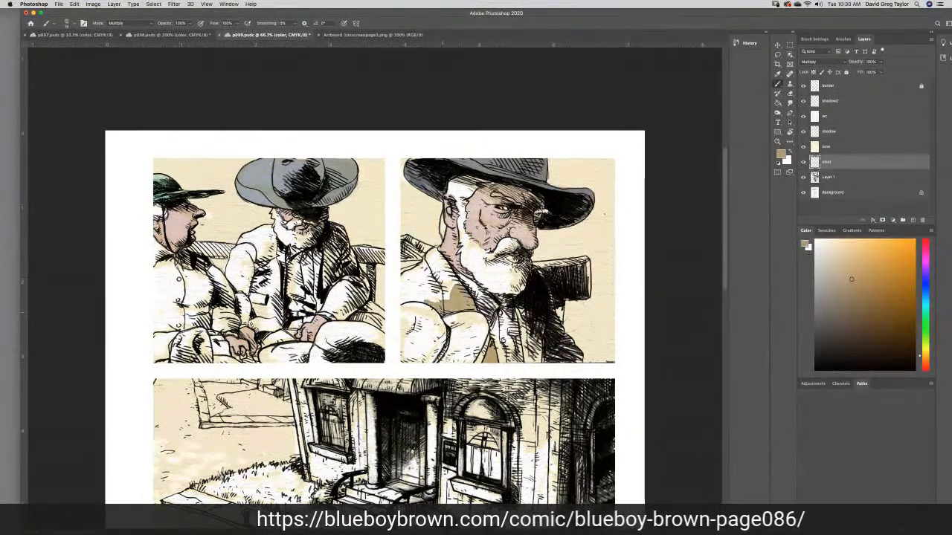
mouse_move(427, 302)
mouse_down()
mouse_move(403, 298)
mouse_move(406, 268)
mouse_move(421, 273)
mouse_move(411, 281)
mouse_move(439, 285)
mouse_move(421, 294)
mouse_up()
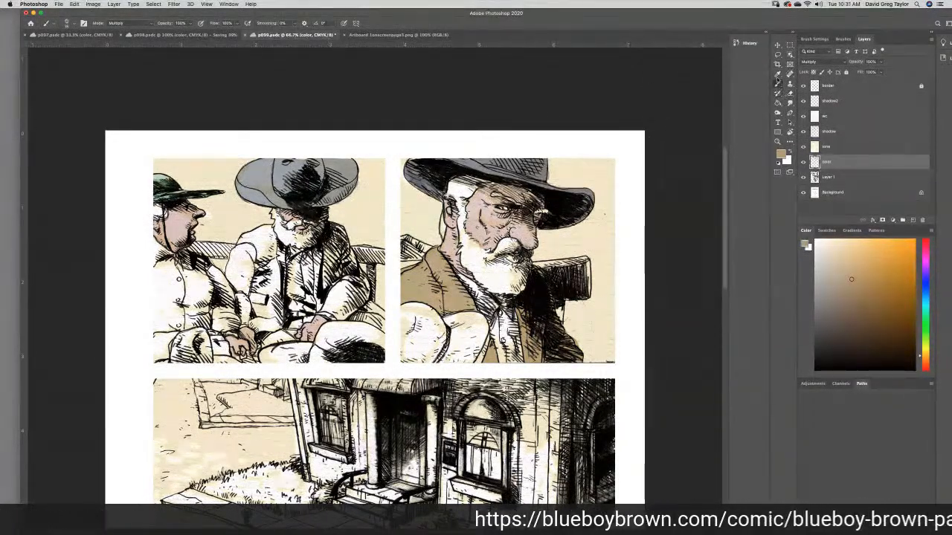
- Sample the light gray-tan of the large hat in p098's second panel and turn on p098's tone layer
click(169, 35)
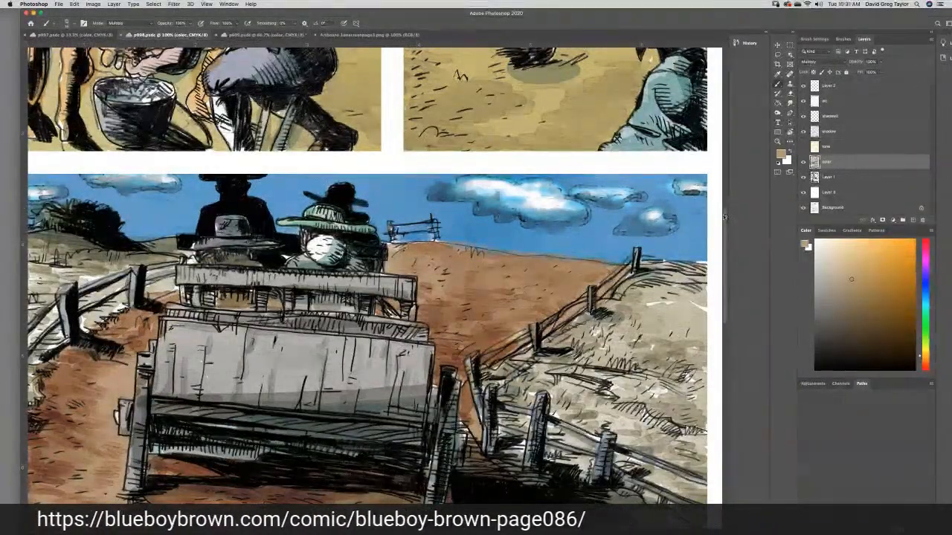
drag(726, 217, 719, 155)
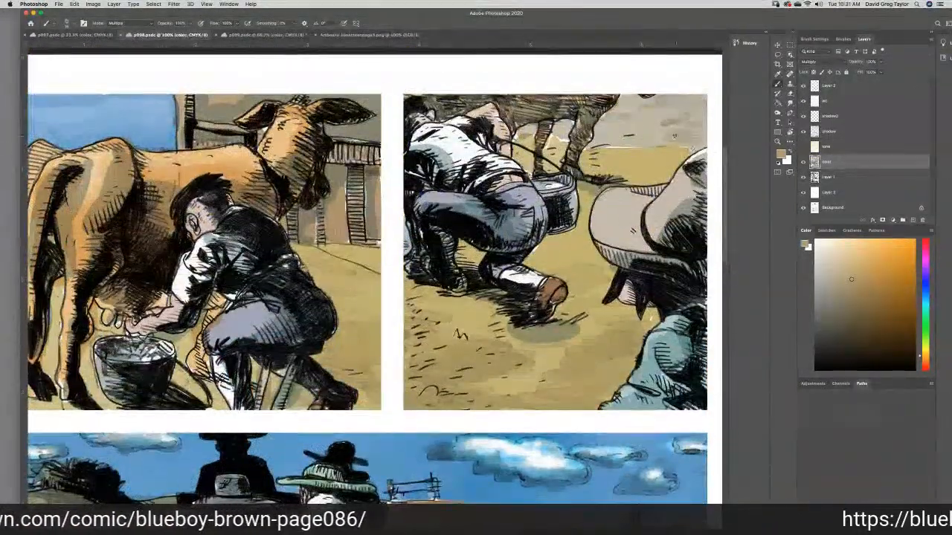
key(i)
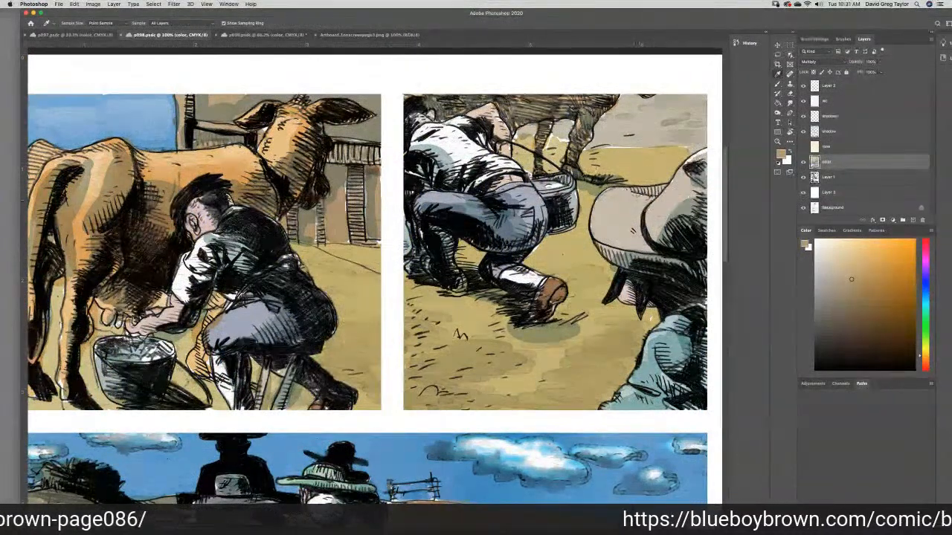
click(672, 195)
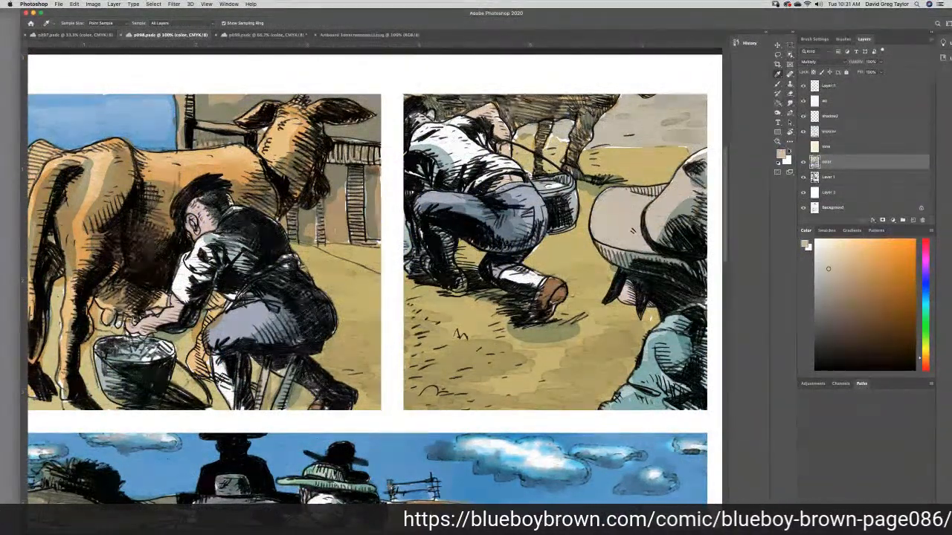
click(803, 146)
click(803, 147)
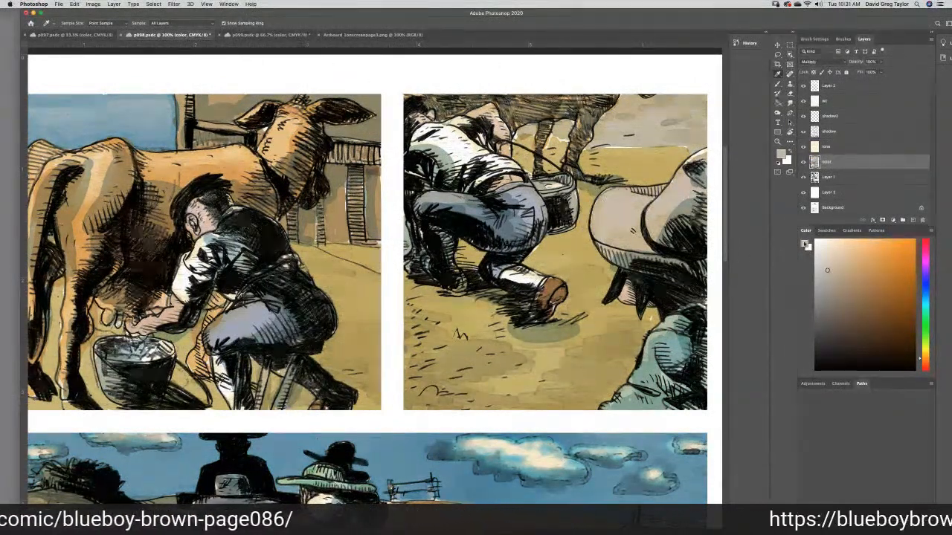
click(804, 244)
click(776, 236)
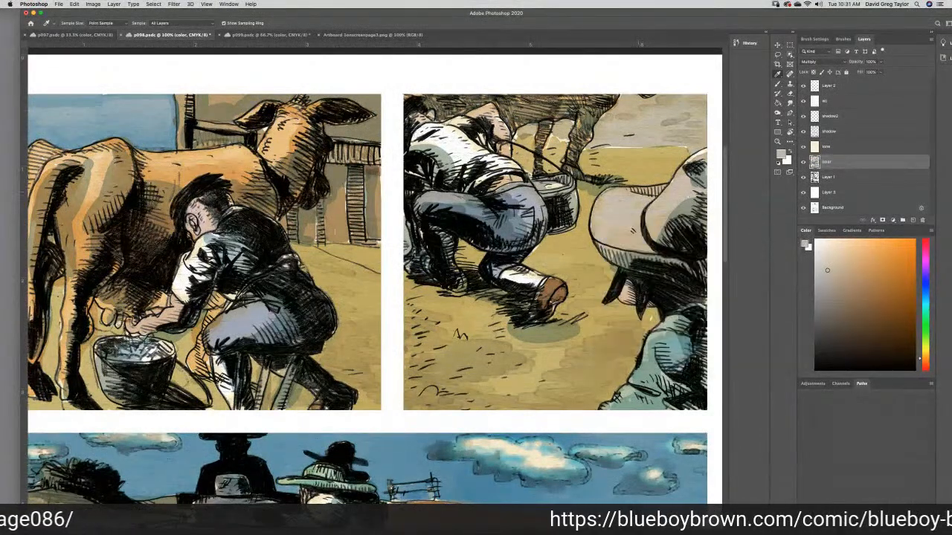
- Try painting the rounded shape in front of the bearded man in p099's second panel with the light gray-tan, and undo the strokes
click(251, 36)
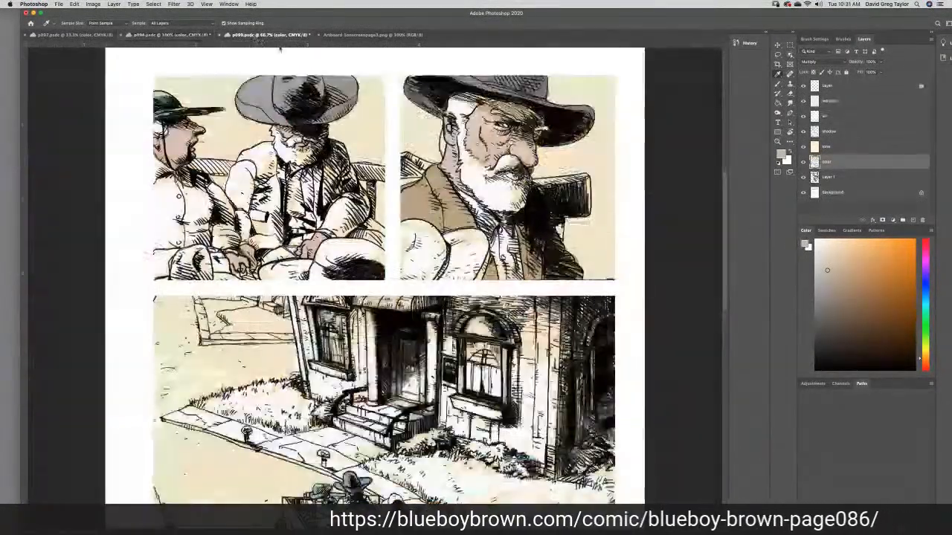
click(777, 84)
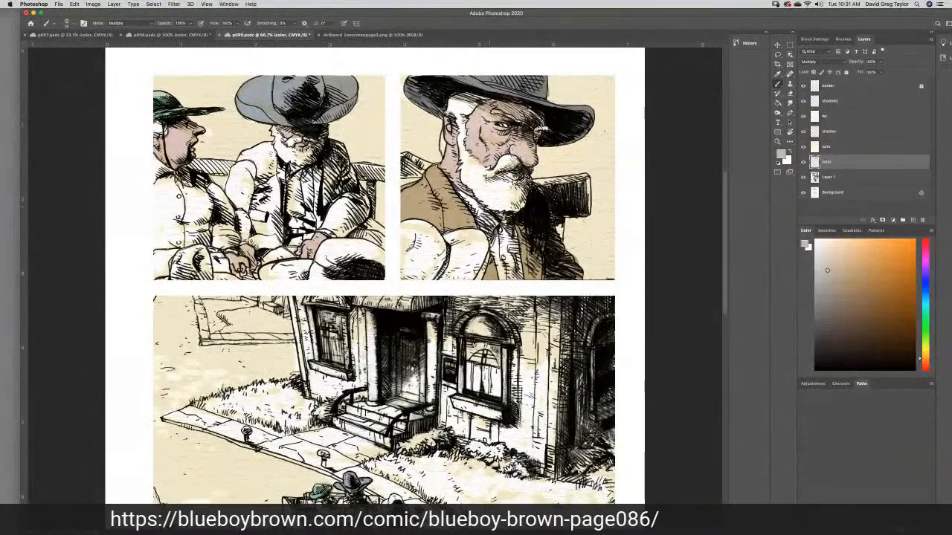
mouse_move(411, 242)
mouse_down()
mouse_move(432, 244)
mouse_move(414, 240)
mouse_up()
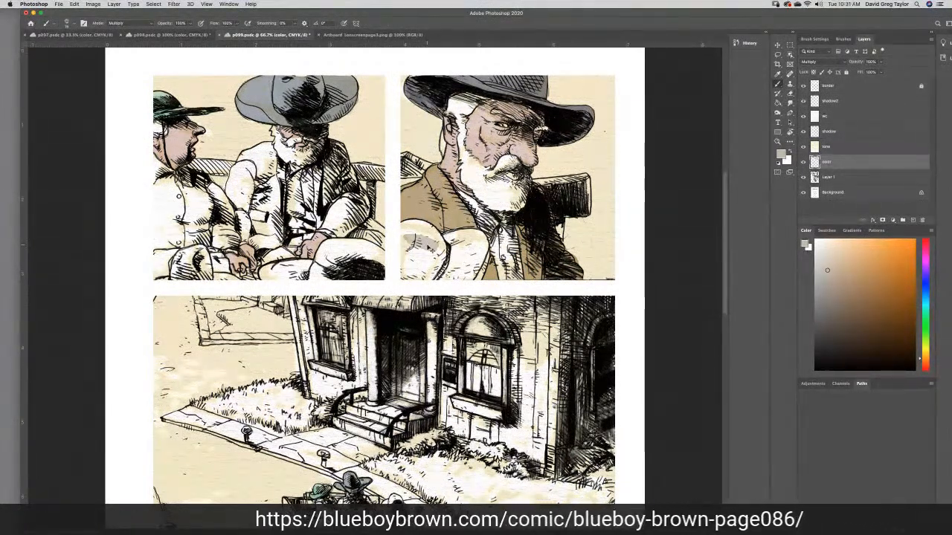
key(super+z)
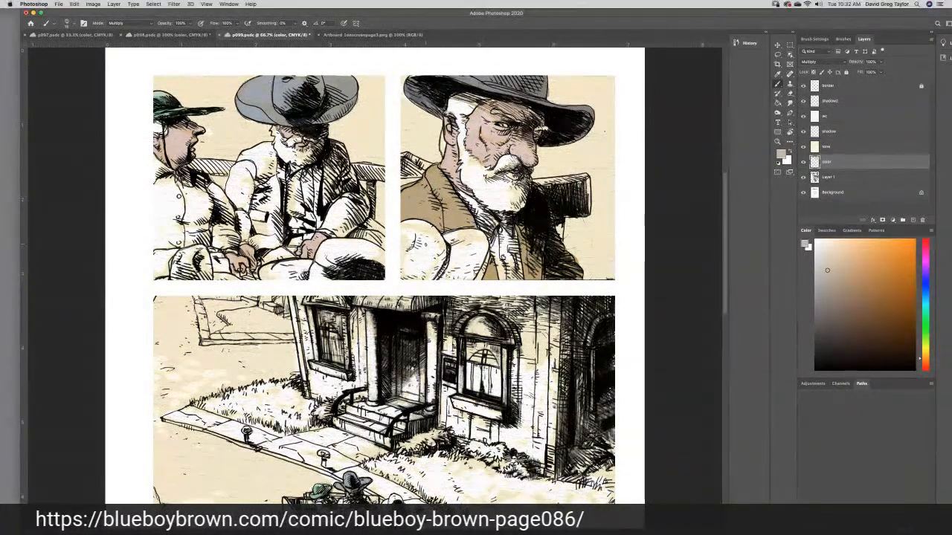
drag(433, 248, 405, 223)
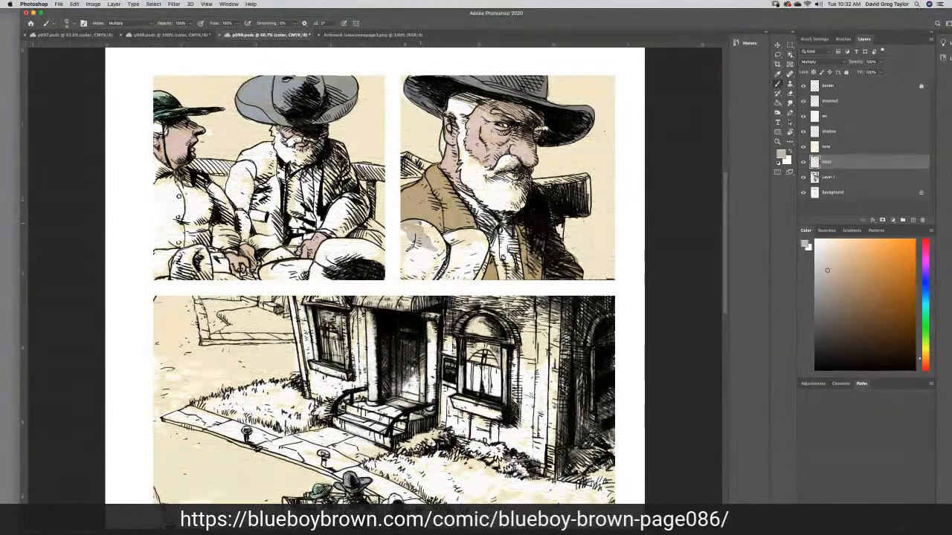
key(super+z)
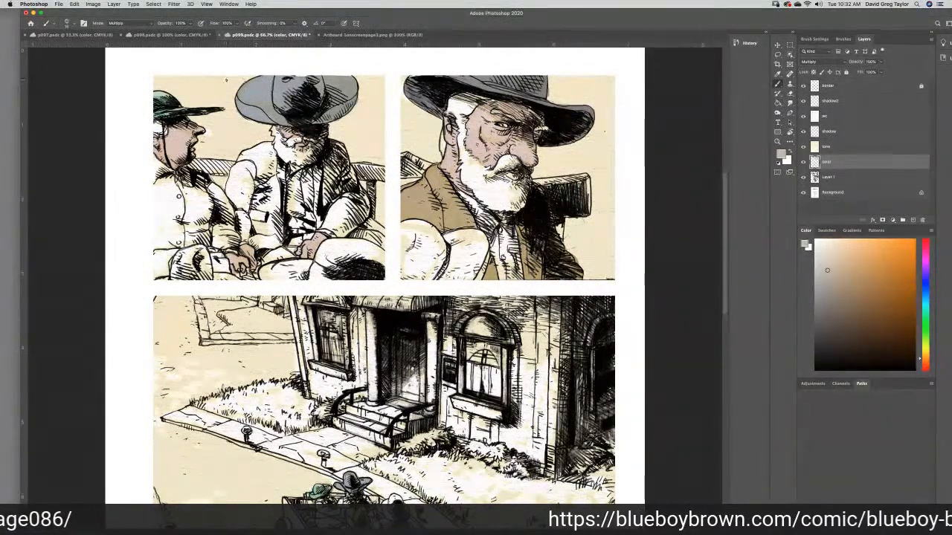
- Paint the rounded shapes in front of the bearded man's coat in p099's second panel with pale green sampled from the left man's hat
click(777, 74)
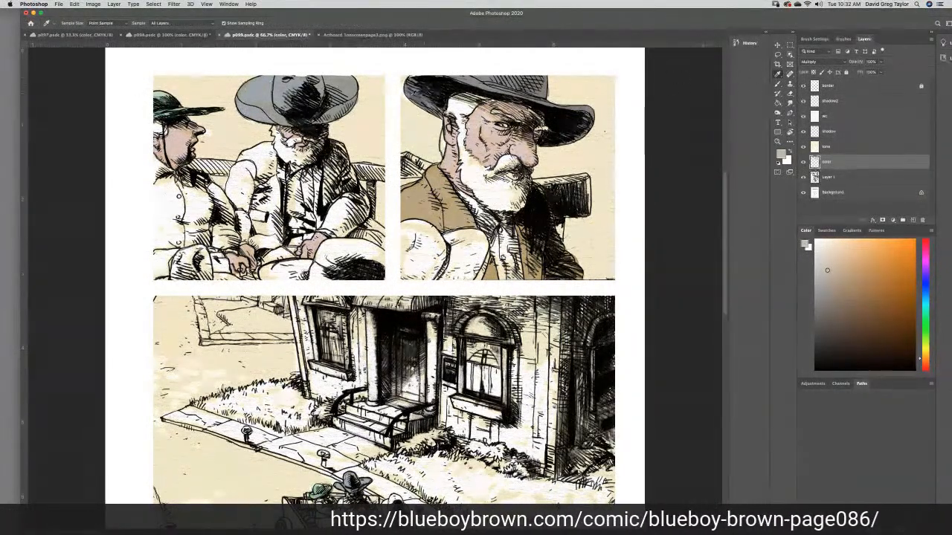
click(155, 99)
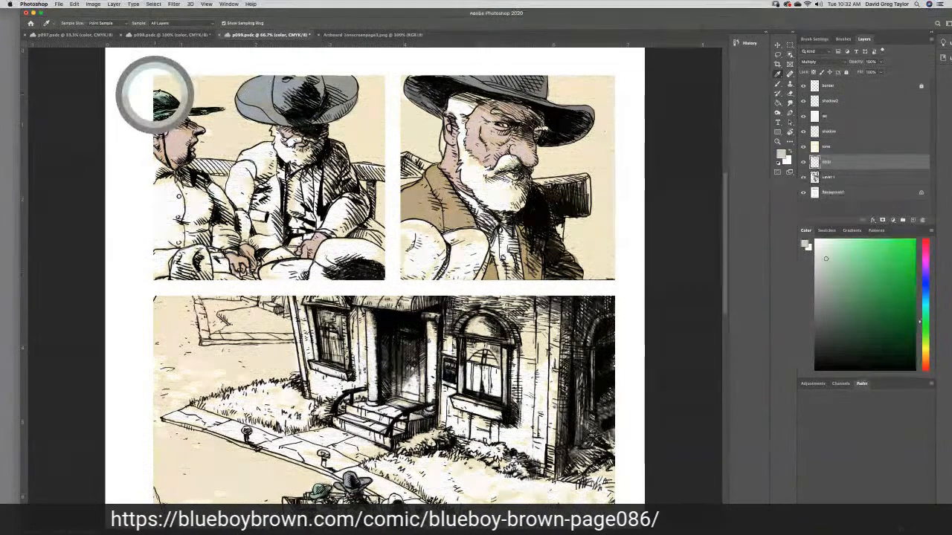
click(778, 84)
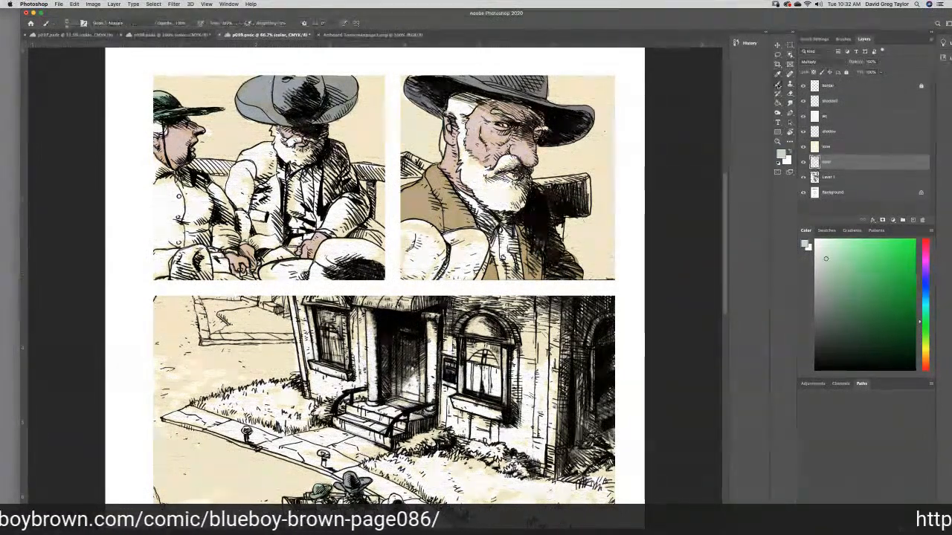
mouse_move(408, 233)
mouse_down()
mouse_move(429, 233)
mouse_move(407, 224)
mouse_move(432, 226)
mouse_move(443, 254)
mouse_up()
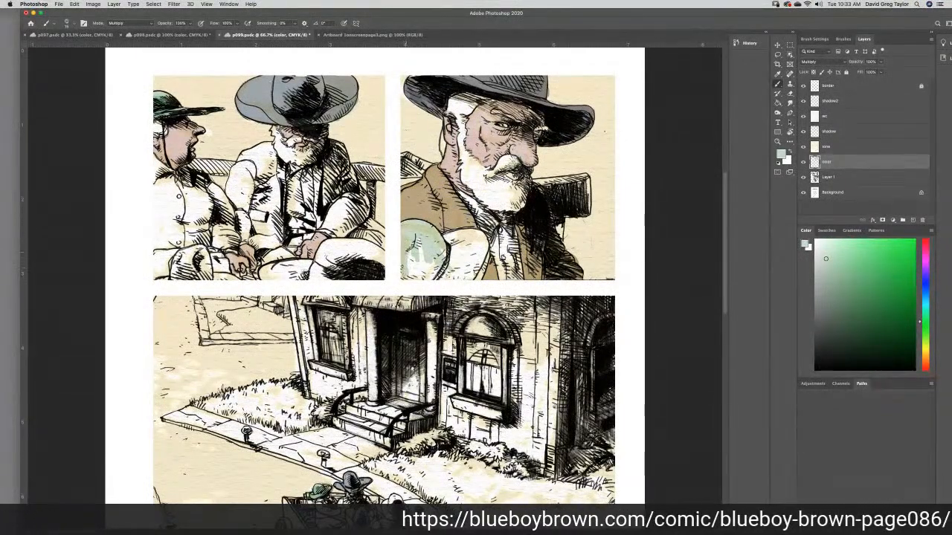
mouse_move(416, 276)
mouse_down()
mouse_move(429, 258)
mouse_move(417, 249)
mouse_move(477, 232)
mouse_move(465, 232)
mouse_move(486, 244)
mouse_move(477, 277)
mouse_move(442, 280)
mouse_move(472, 264)
mouse_move(468, 248)
mouse_up()
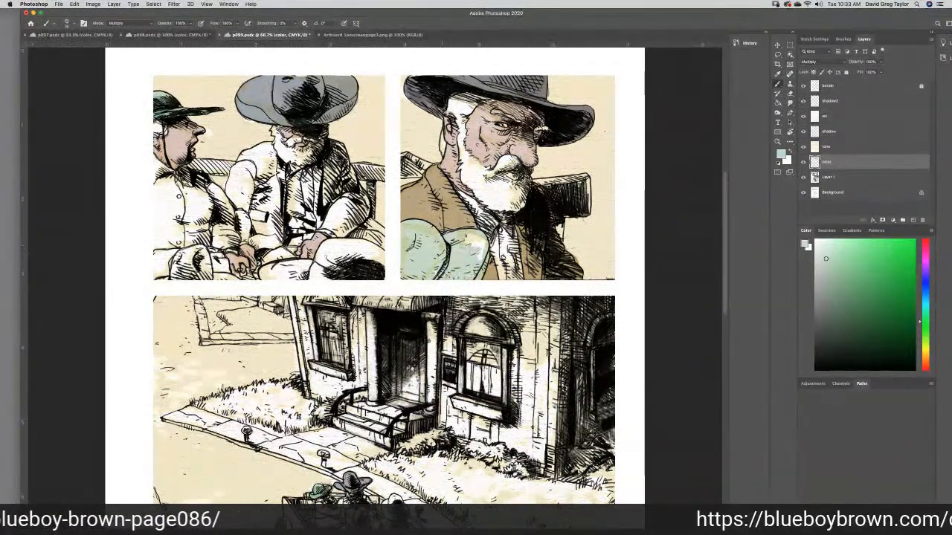
drag(478, 246, 482, 239)
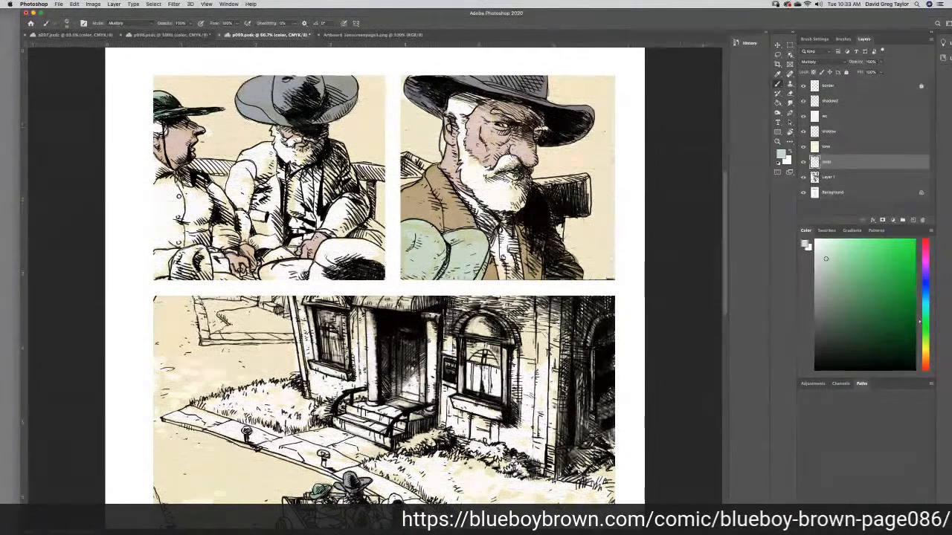
- Select Layer 1 in p099 and save the file
click(840, 178)
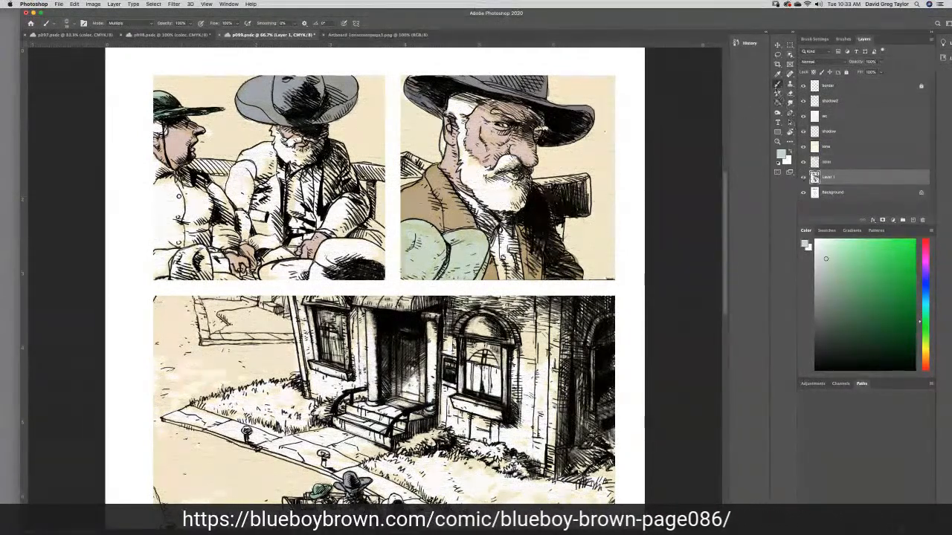
key(l)
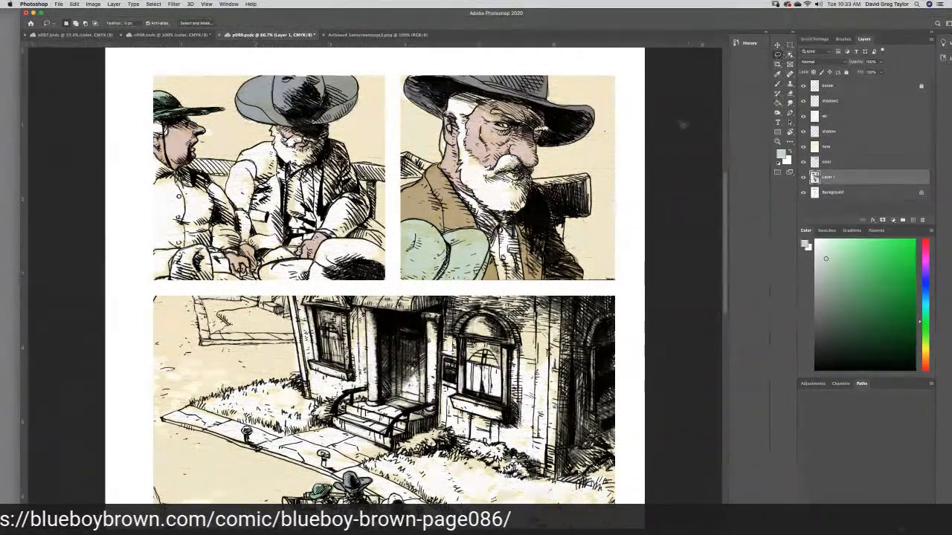
key(ctrl+s)
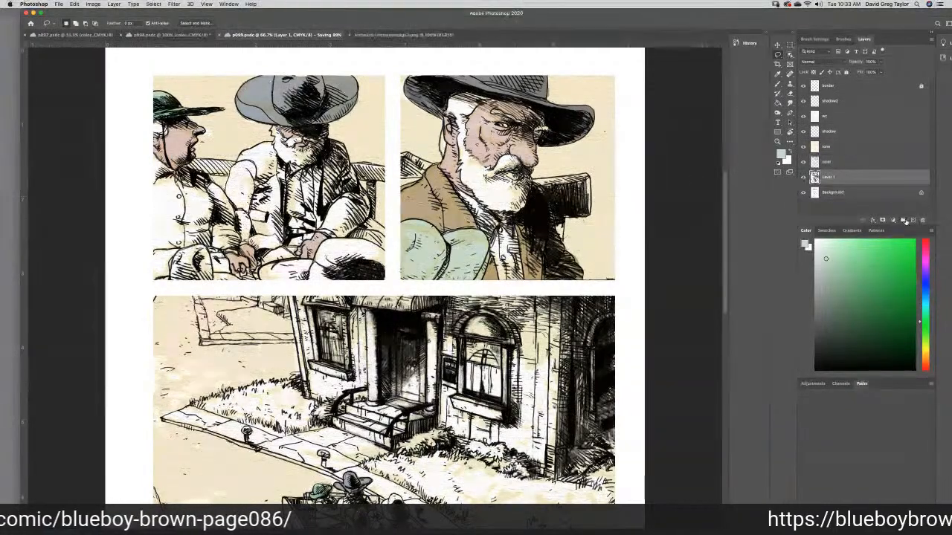
- Add a new layer directly above p099's background, fill it with white at 100% opacity, and make Layer 1 active again
click(892, 193)
click(912, 220)
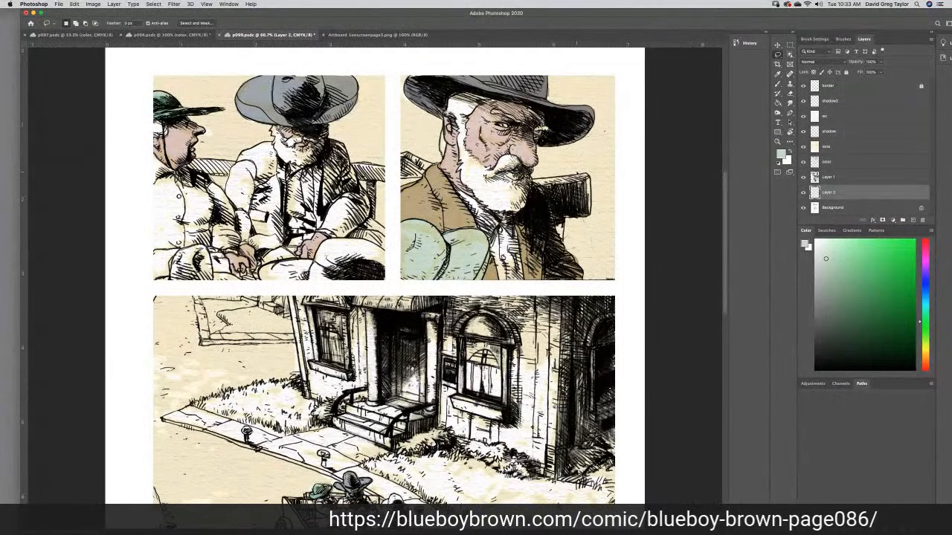
key(shift+BackSpace)
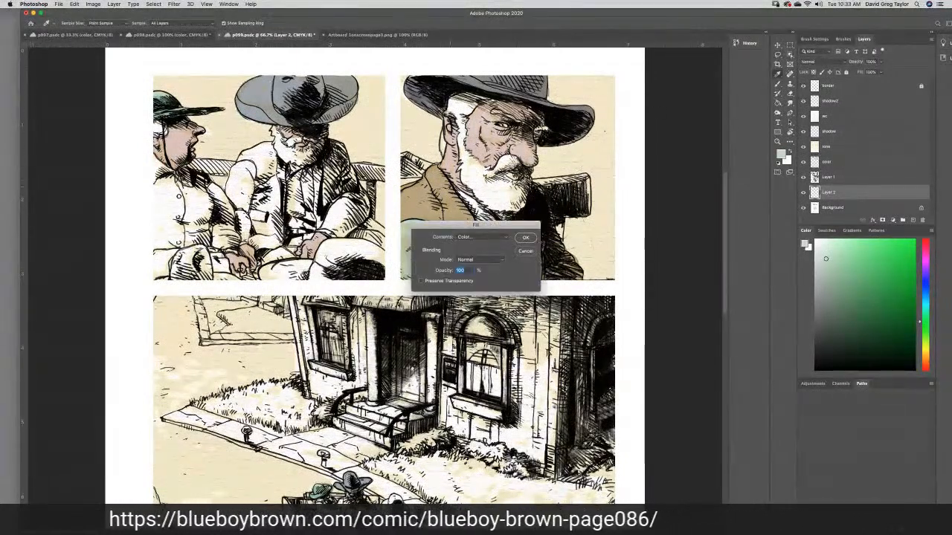
click(476, 236)
click(474, 277)
click(525, 237)
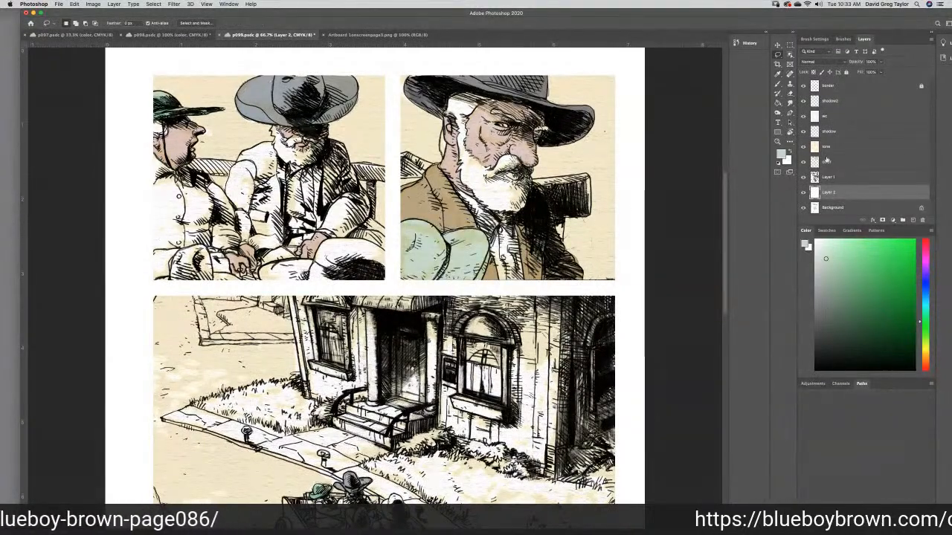
click(855, 178)
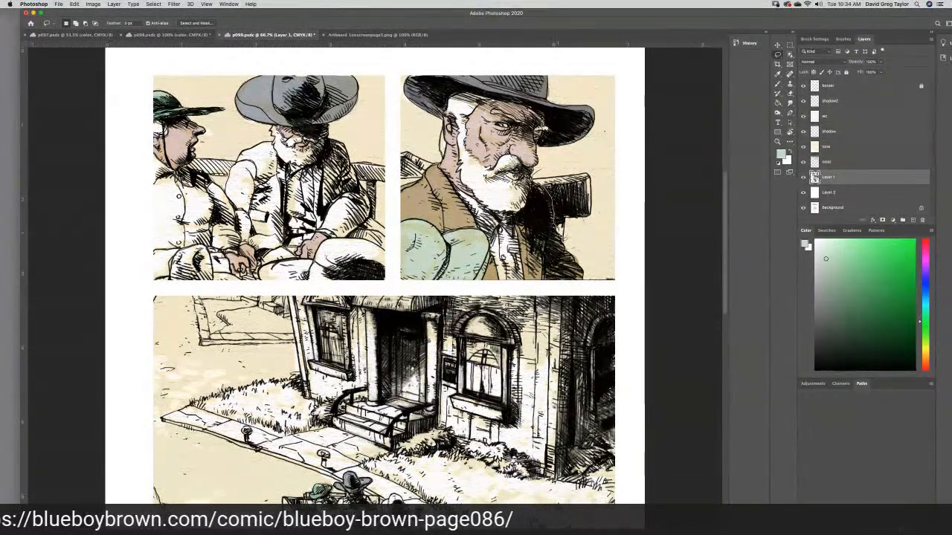
- Try transforming and moving the lassoed bench end behind the bearded man in p099's second panel, undo the changes, and deselect
mouse_move(563, 242)
mouse_down()
mouse_move(571, 224)
mouse_move(599, 217)
mouse_move(596, 177)
mouse_move(580, 170)
mouse_move(547, 173)
mouse_move(563, 239)
mouse_up()
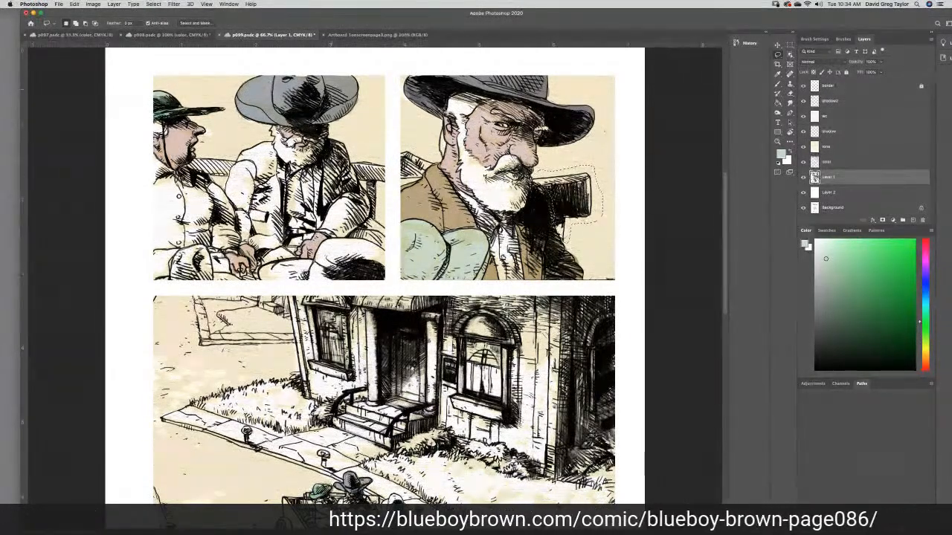
key(v)
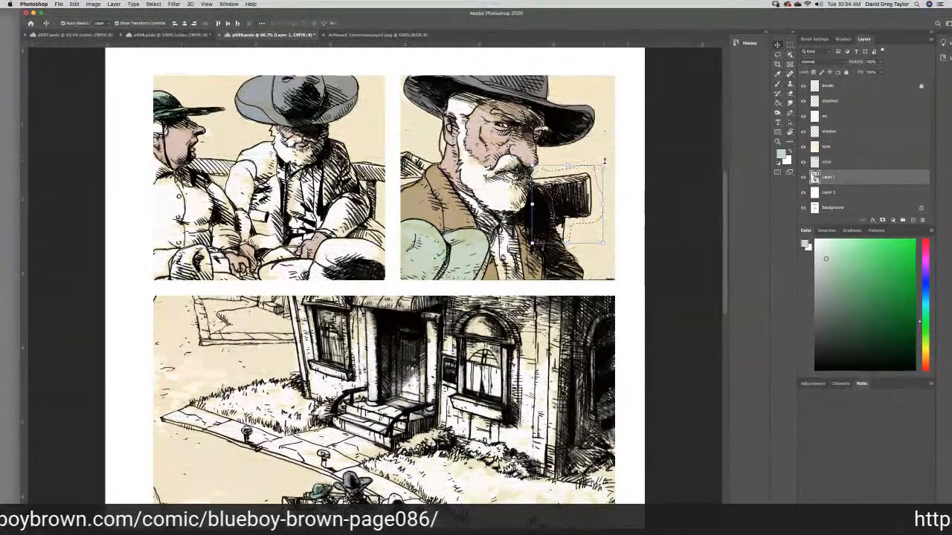
drag(605, 162, 588, 143)
drag(567, 208, 575, 180)
key(super+z)
key(super+z)
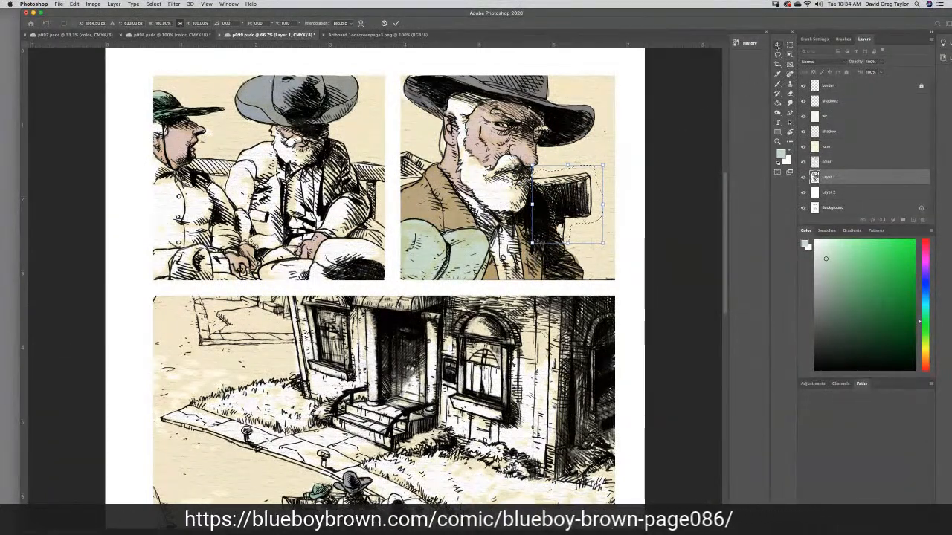
click(789, 45)
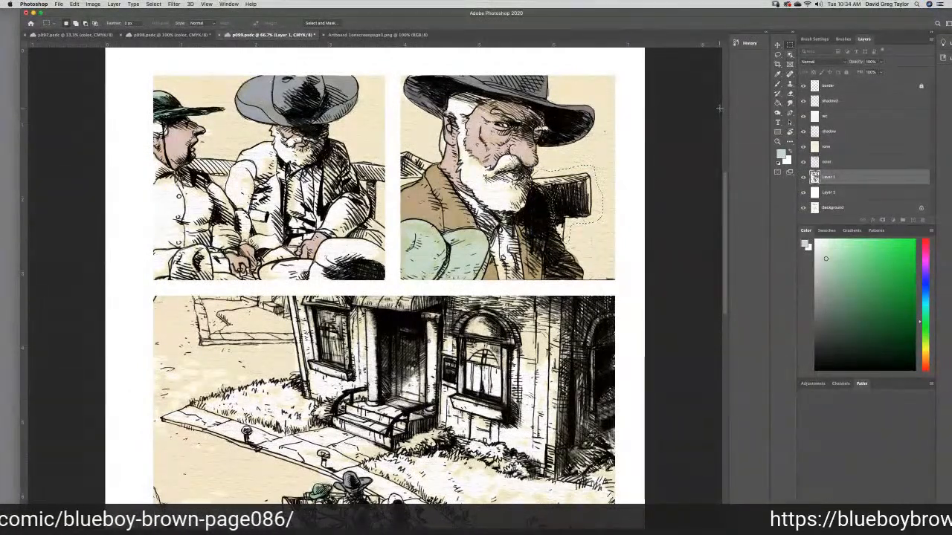
key(super+d)
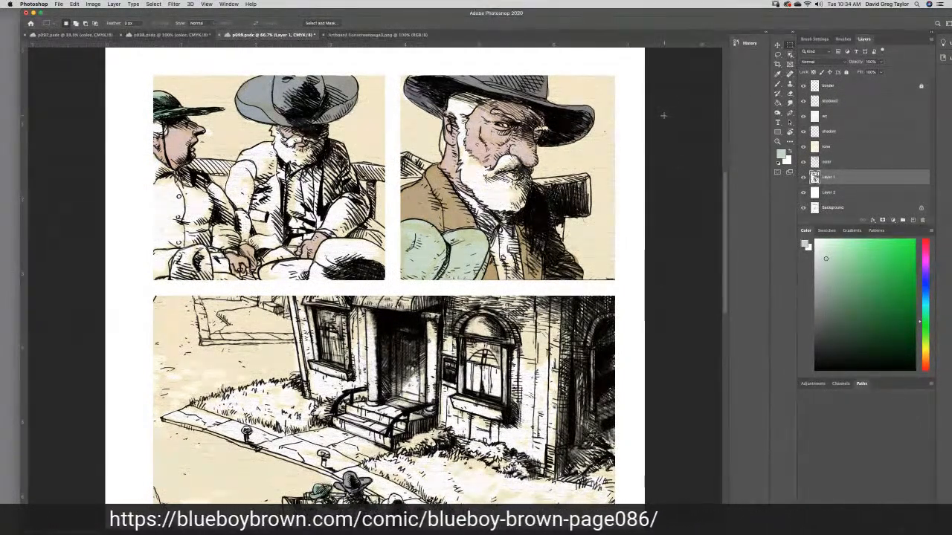
- Sample the light gray-tan from p098's artwork and paint the rounded shape on the left man's lap in p099's first panel
click(777, 75)
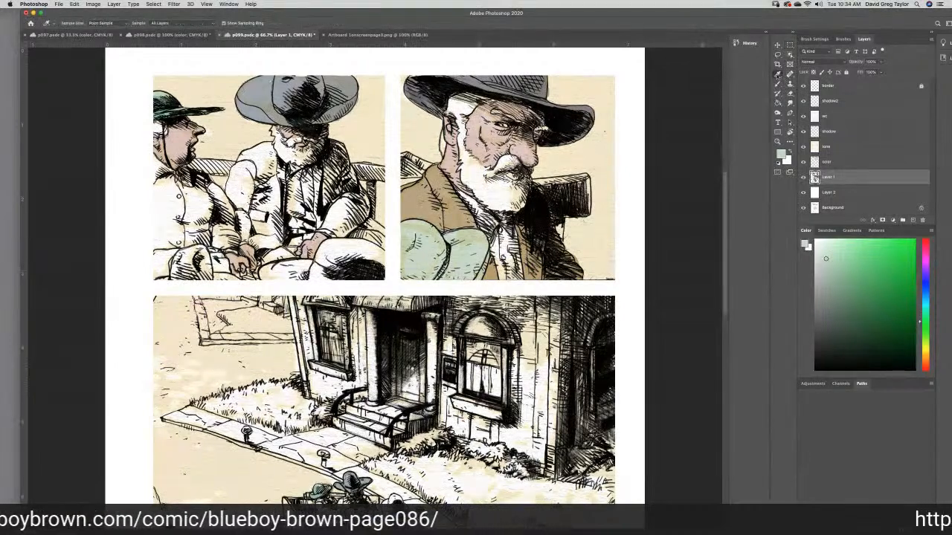
click(179, 34)
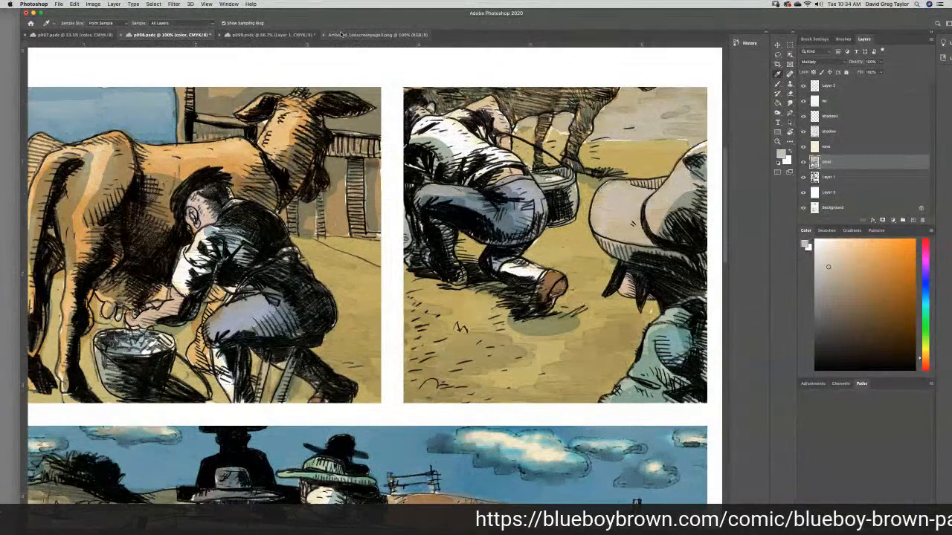
click(271, 35)
click(777, 84)
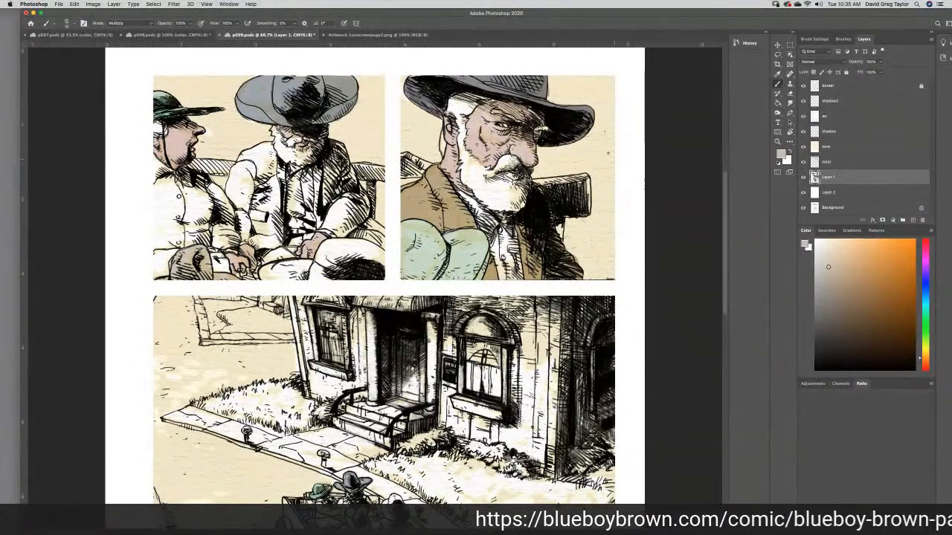
- Sample the coat's tan from p099's second panel and paint the bearded man's coat in the first panel with it
key(i)
click(433, 180)
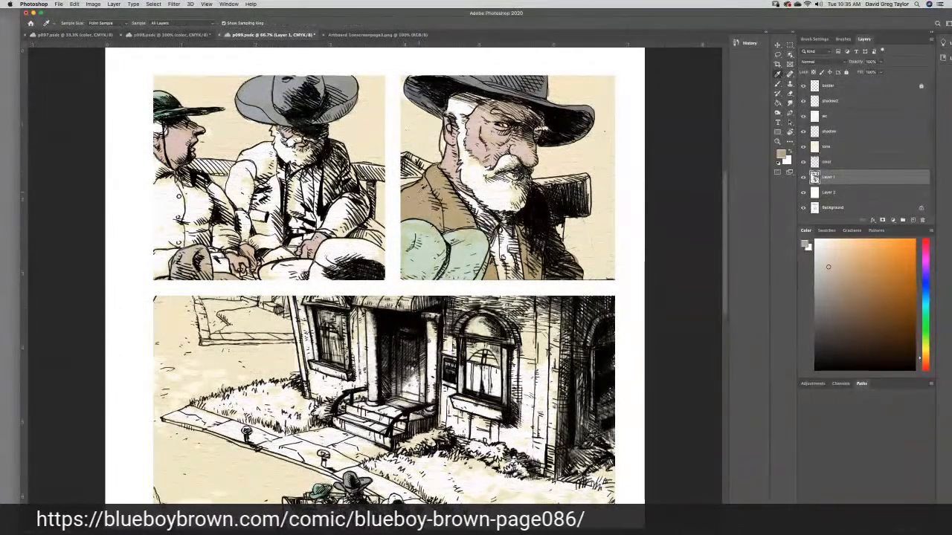
click(779, 84)
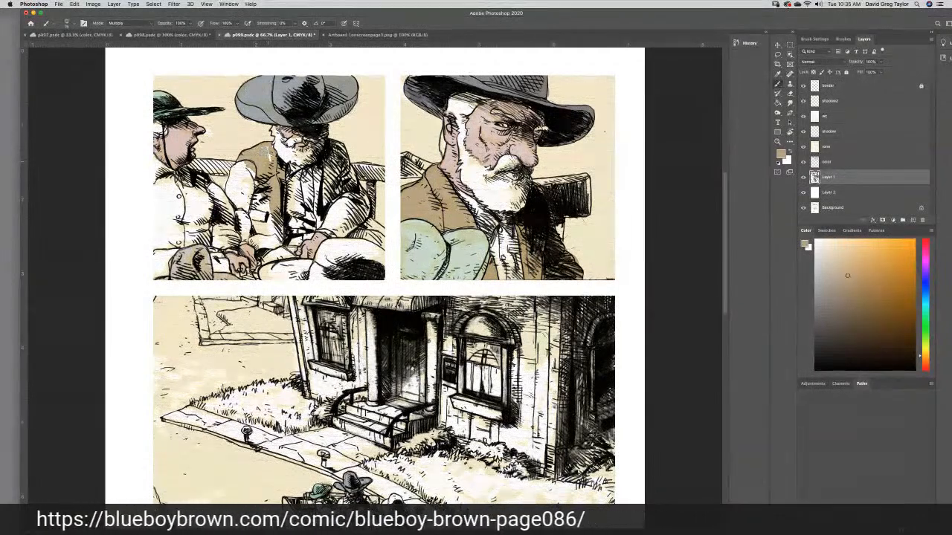
drag(250, 168, 237, 177)
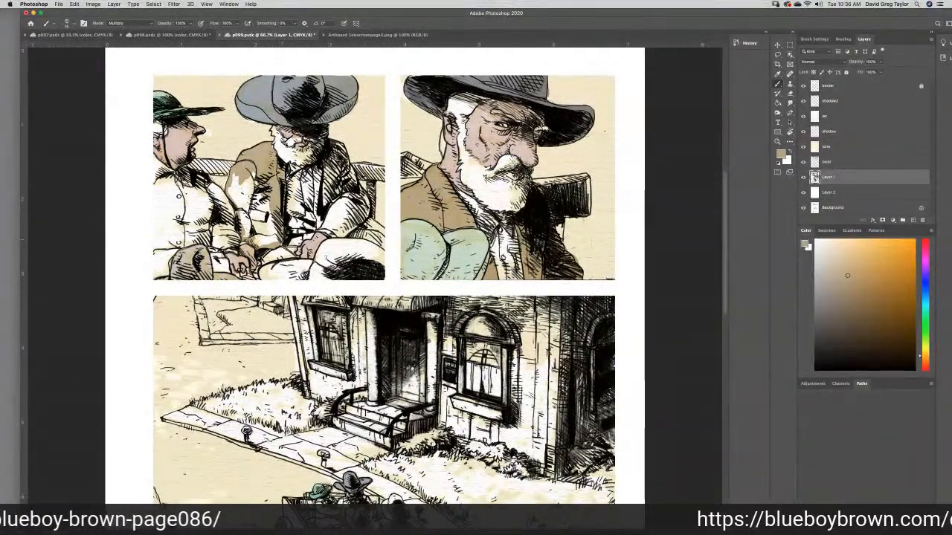
- Fill the remaining white gaps in the bearded man's coat sleeve with tan using the Paint Bucket, and undo the fill that recolors the ink lines
click(777, 103)
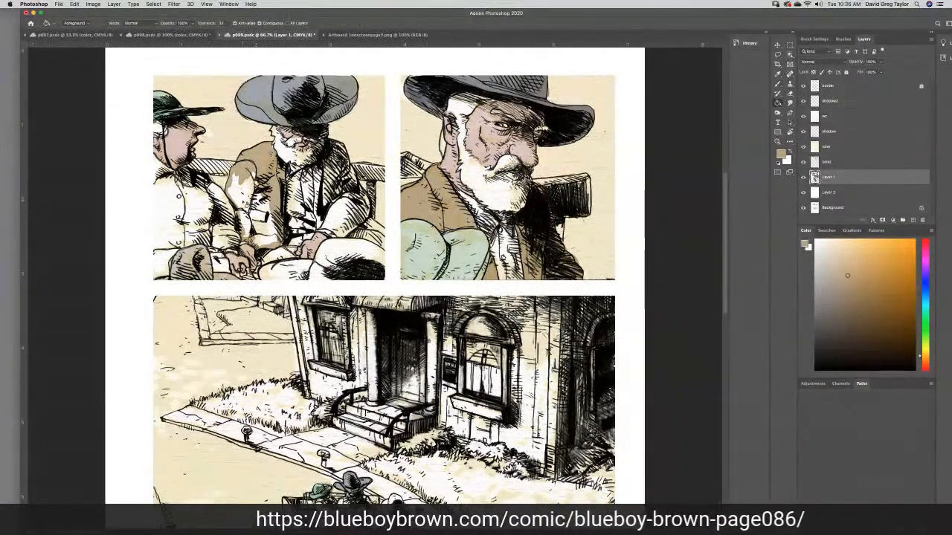
click(242, 192)
click(263, 224)
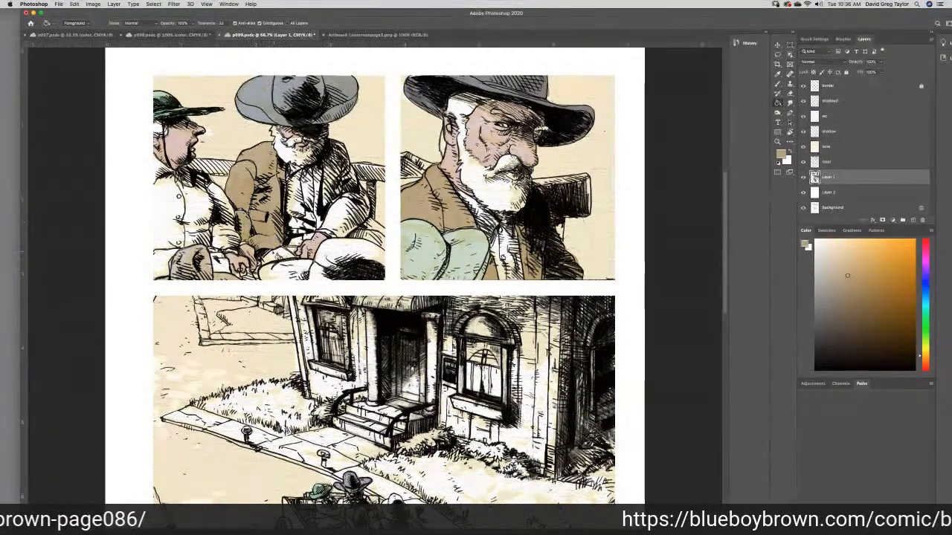
click(255, 223)
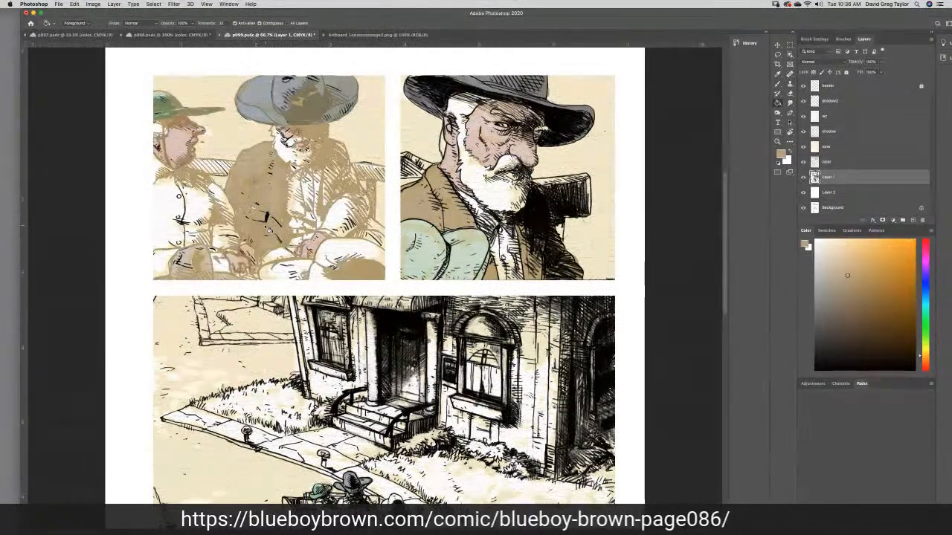
key(super+z)
click(778, 84)
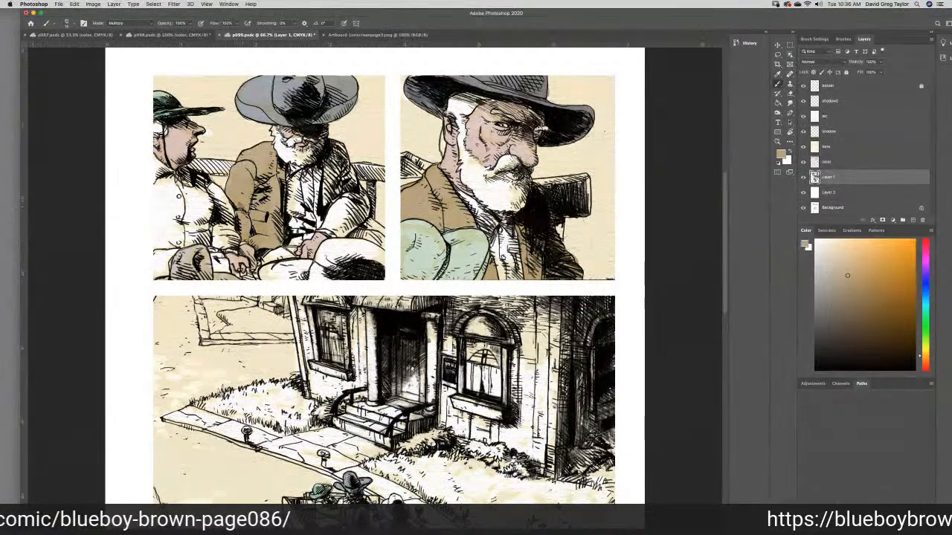
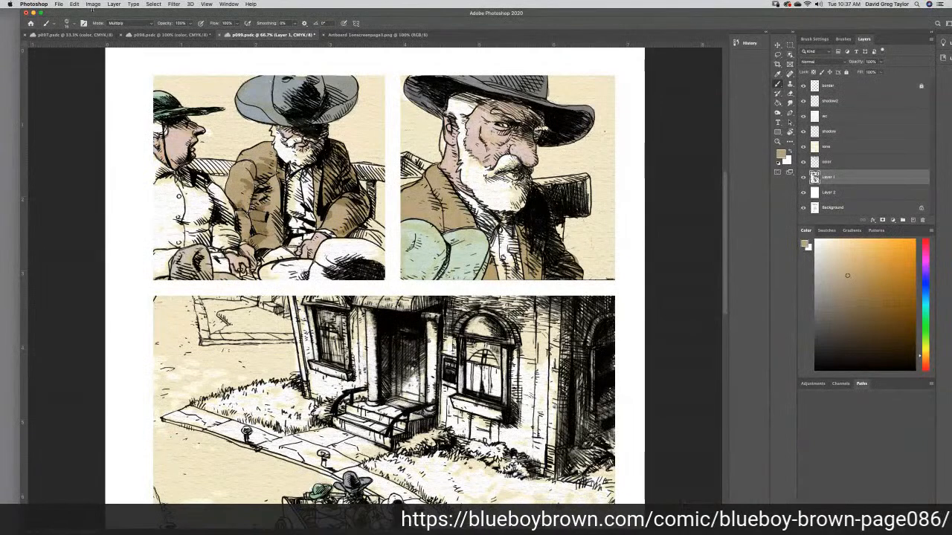
- Open the recent file p053.tif and sample the brown from the laughing rider's hat brim in its last panel
click(58, 3)
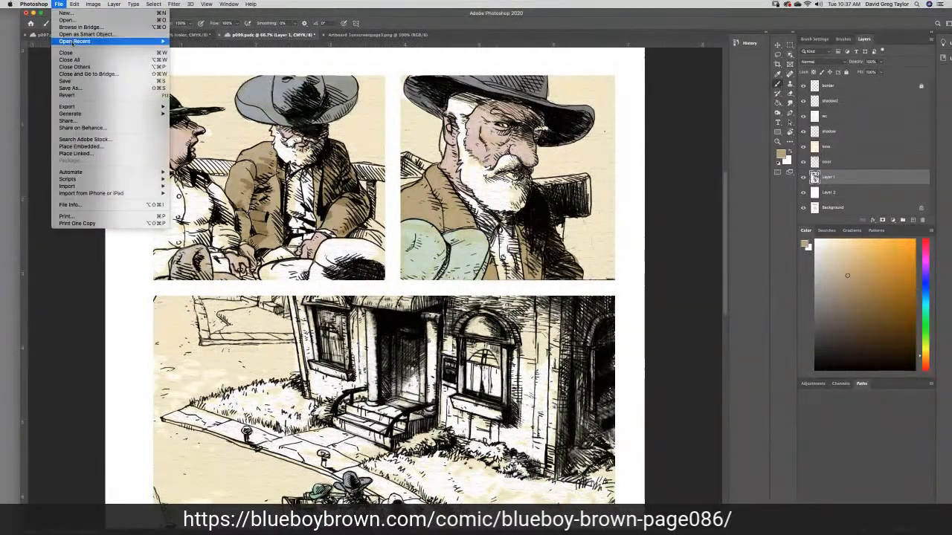
mouse_move(74, 42)
click(357, 68)
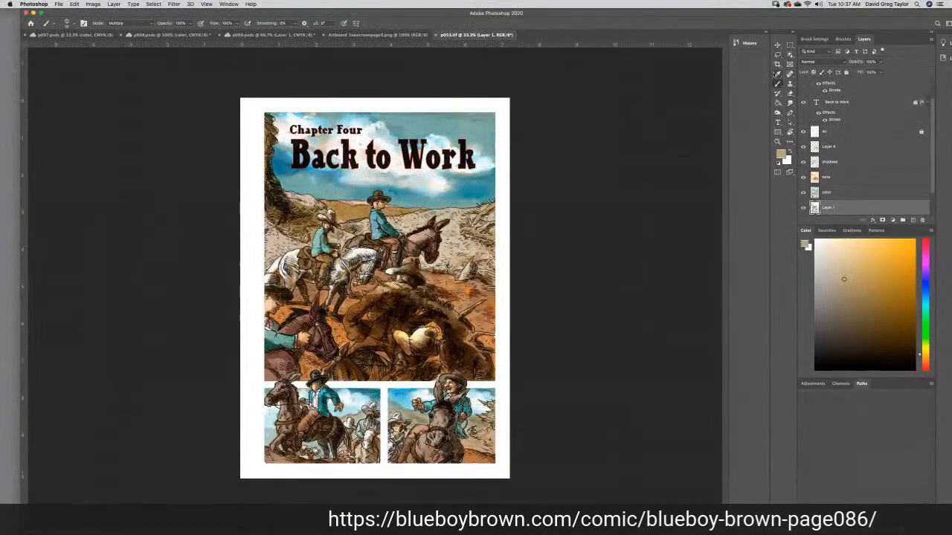
click(777, 74)
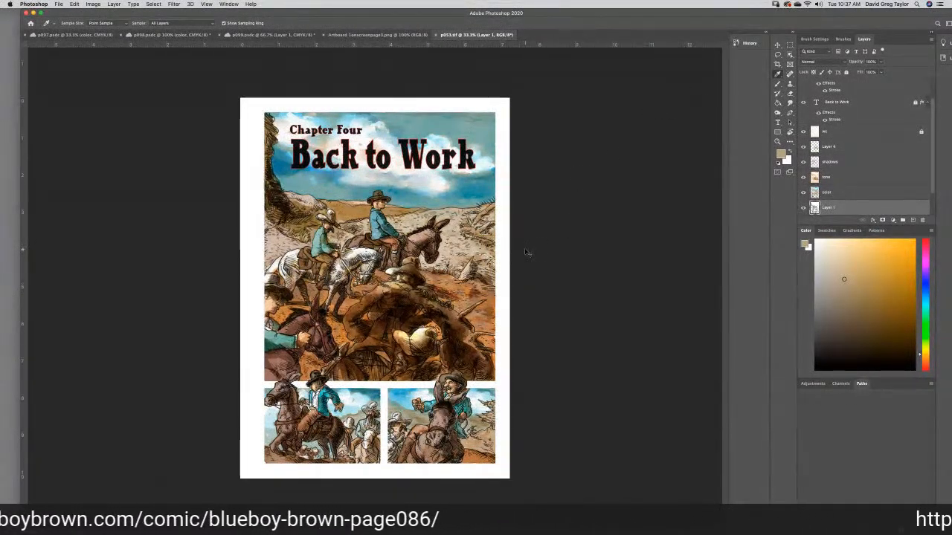
key(super+1)
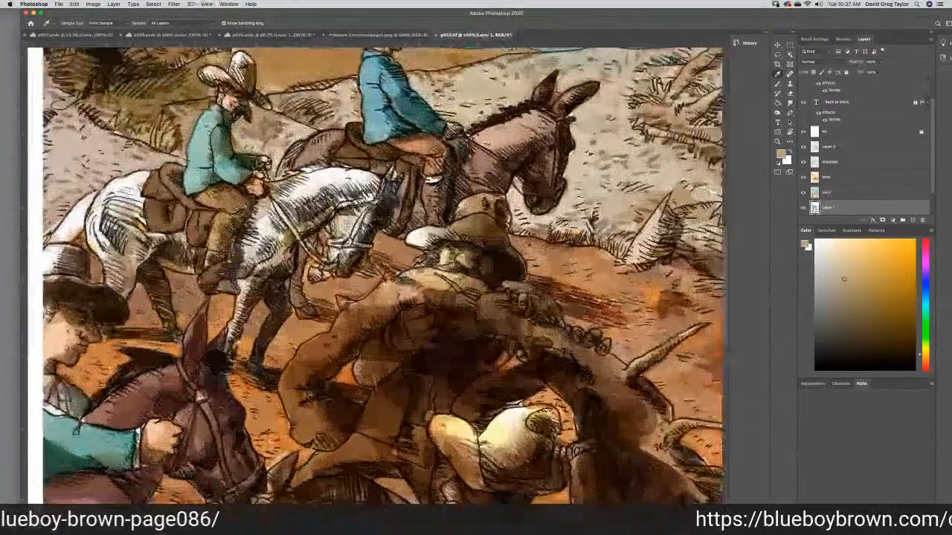
scroll(725, 235, down, 5)
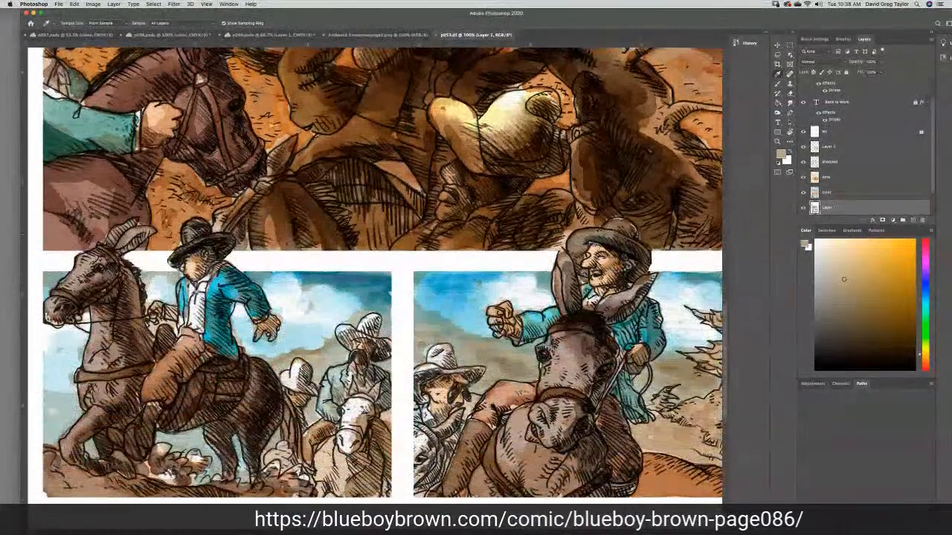
click(579, 238)
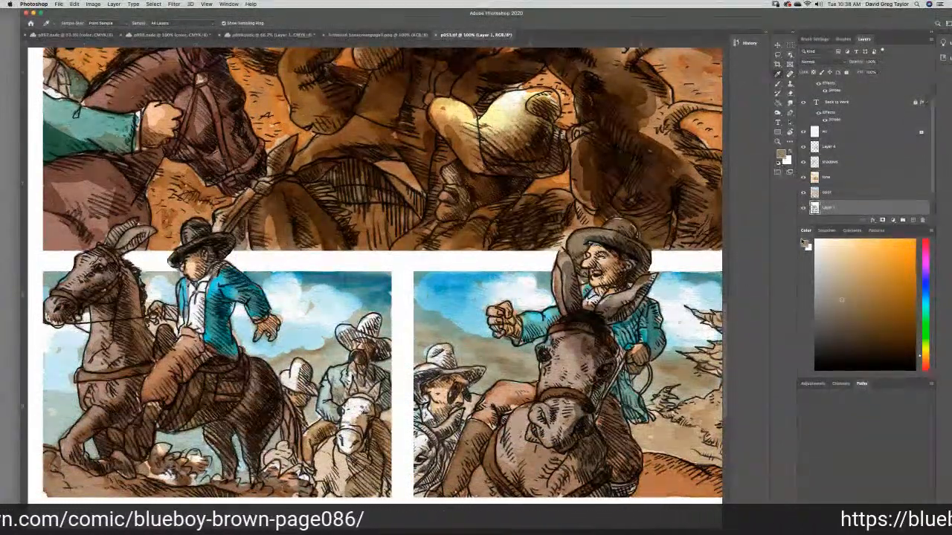
- Try lighter variants of the sampled brown with black at 0%, and revert to the original sampled color
click(780, 156)
click(781, 348)
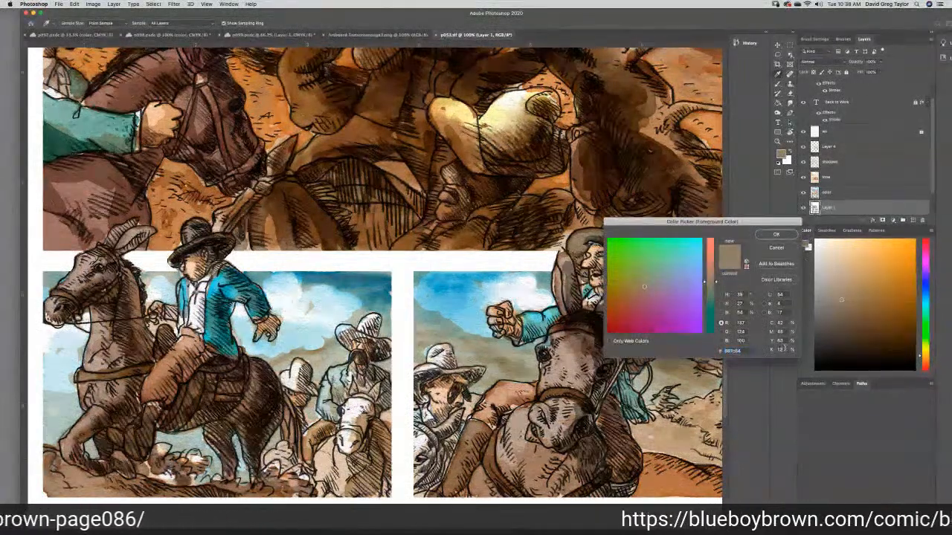
text(0)
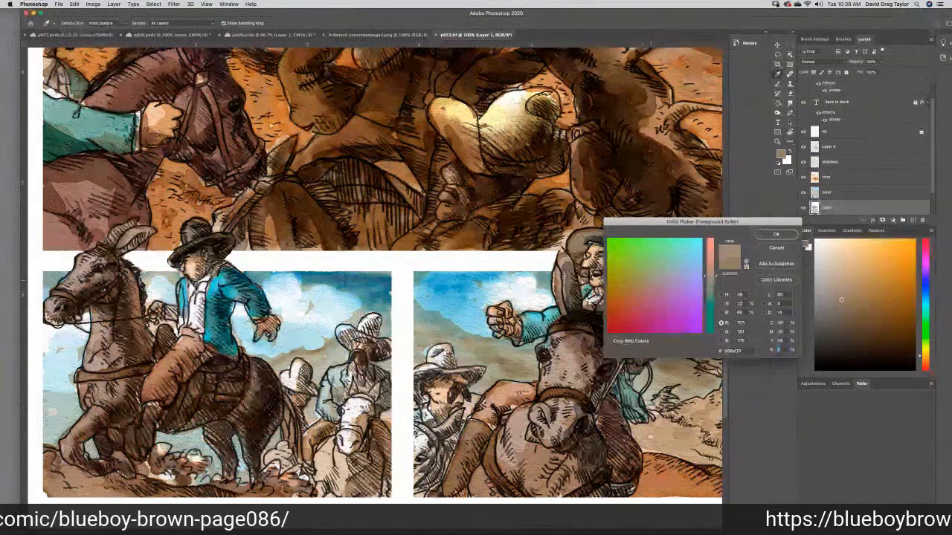
click(647, 283)
click(646, 282)
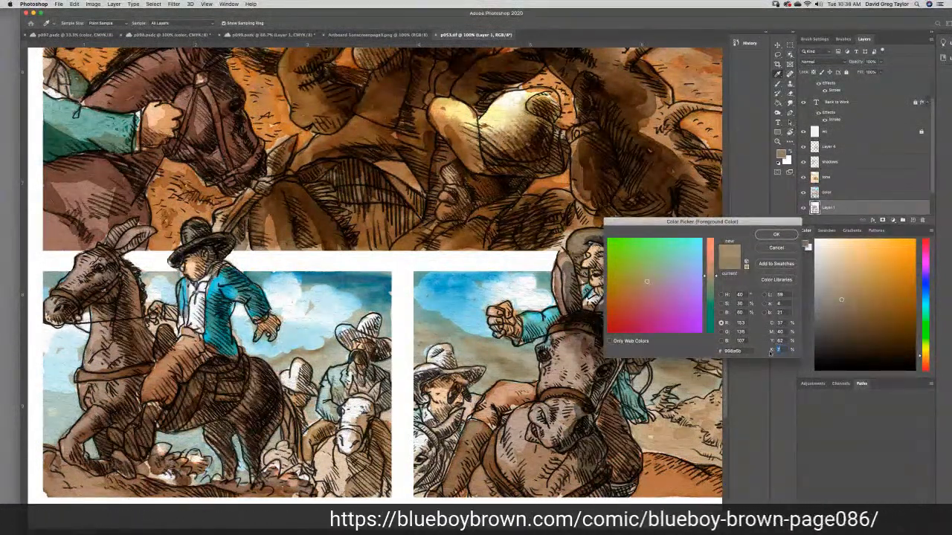
text(0)
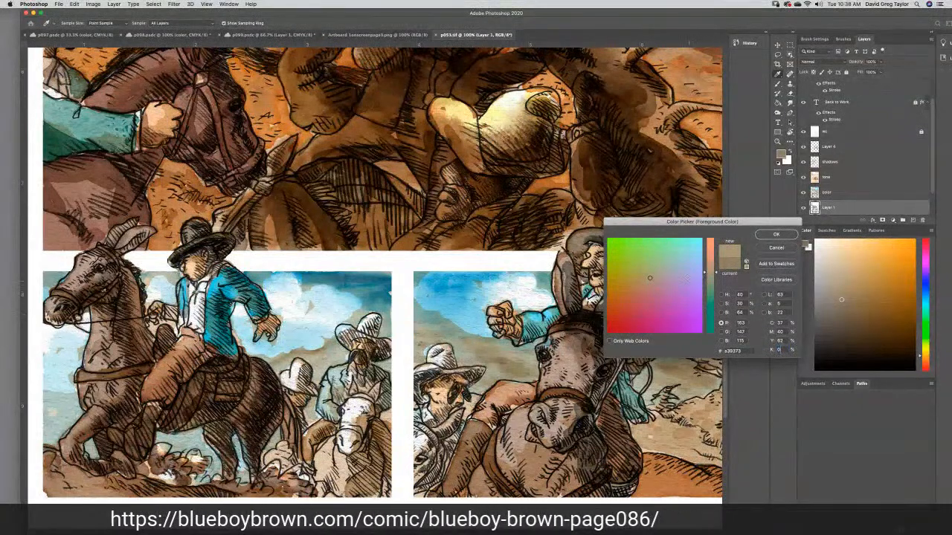
click(729, 263)
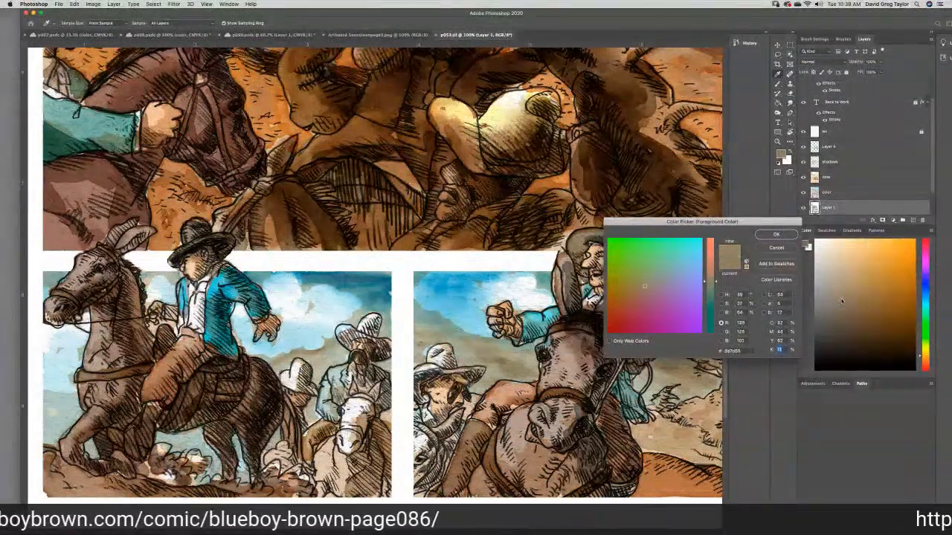
- Shift the foreground color to a warmer, more saturated tan and set its black to 0%
mouse_move(840, 300)
mouse_down()
mouse_move(850, 299)
mouse_move(841, 299)
mouse_up()
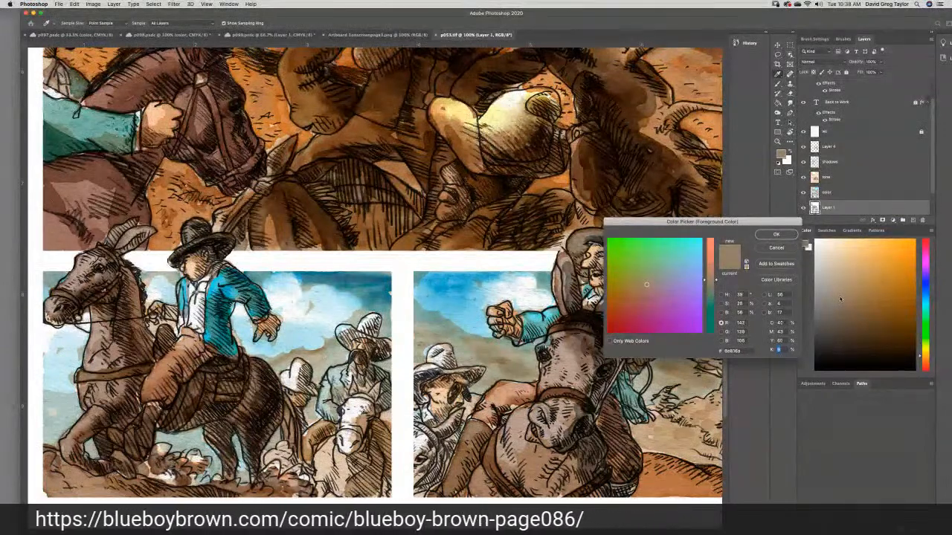
drag(850, 299, 855, 291)
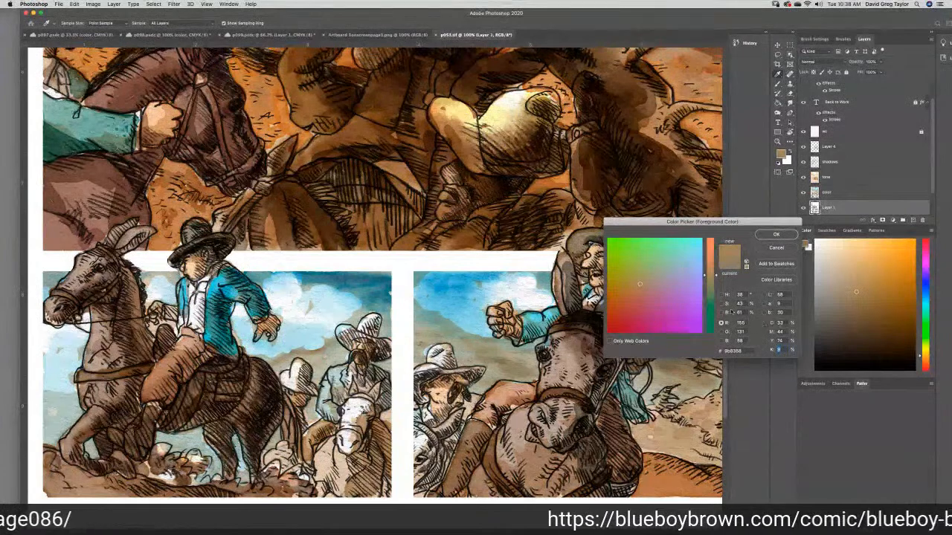
drag(706, 277, 705, 278)
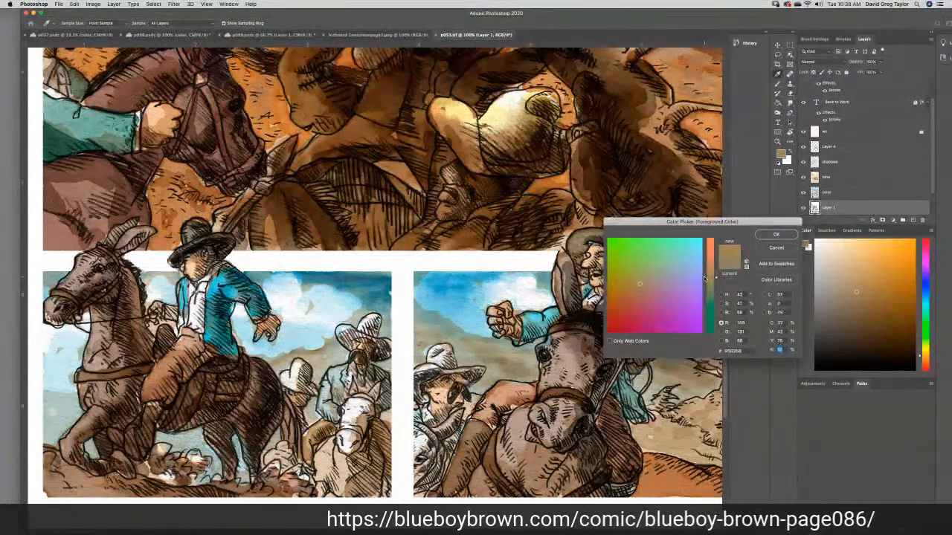
drag(704, 275, 705, 278)
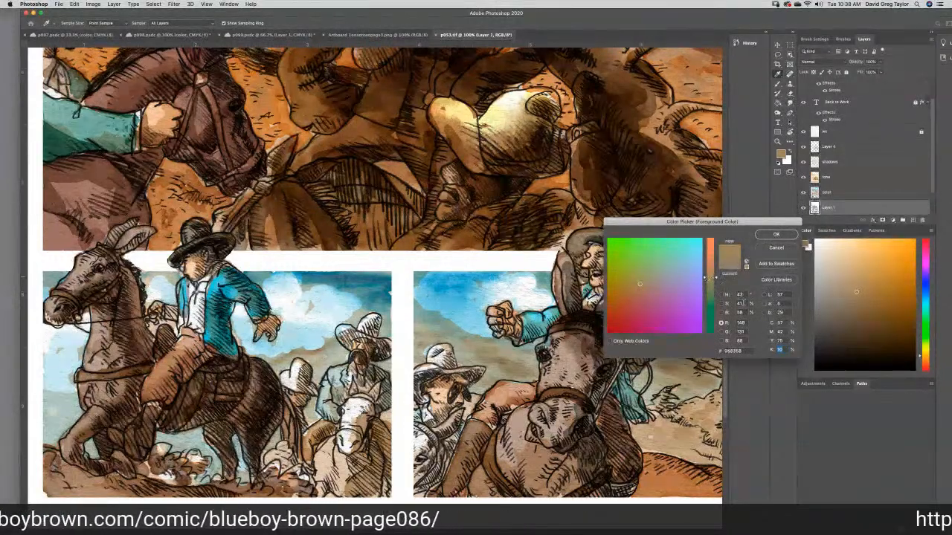
text(0)
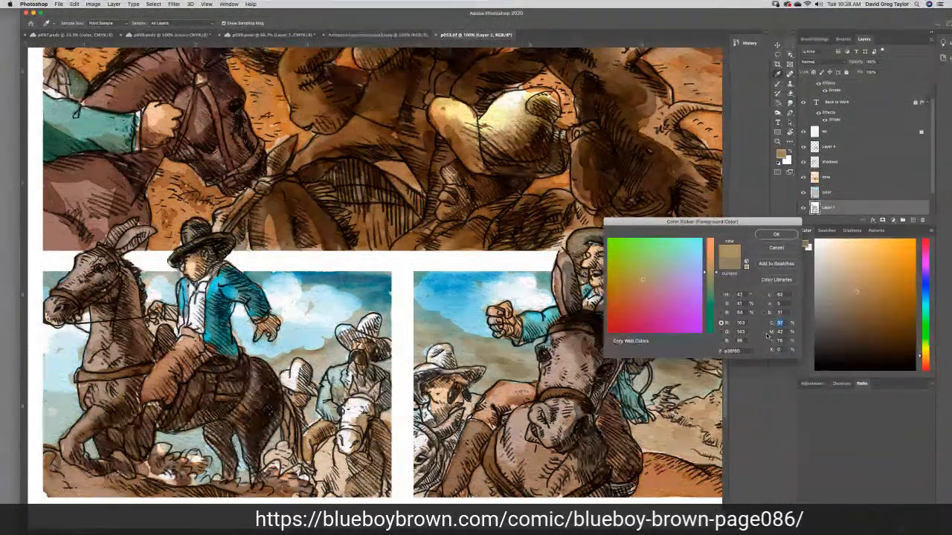
text(43)
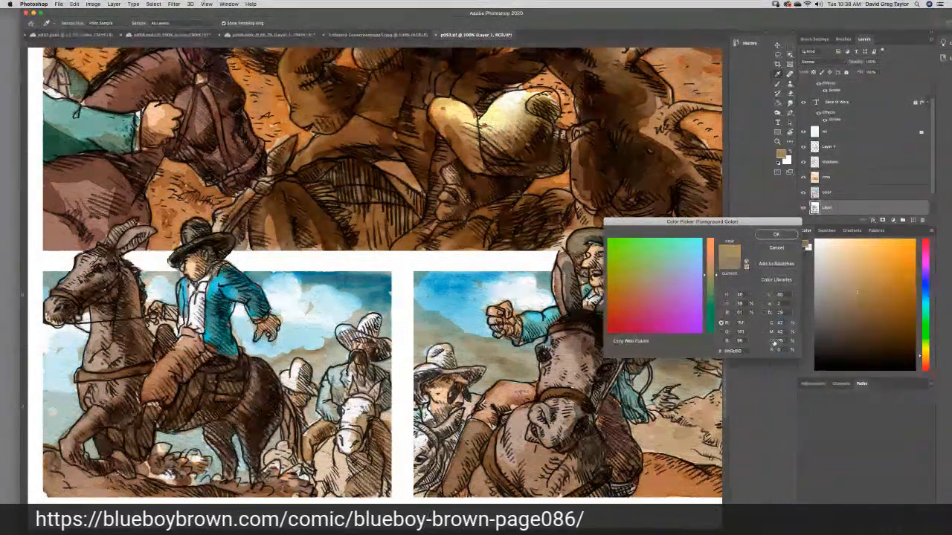
- Set the foreground color's cyan to 42% and yellow to 50%, trying 85% yellow first, and accept the color
drag(786, 340, 771, 349)
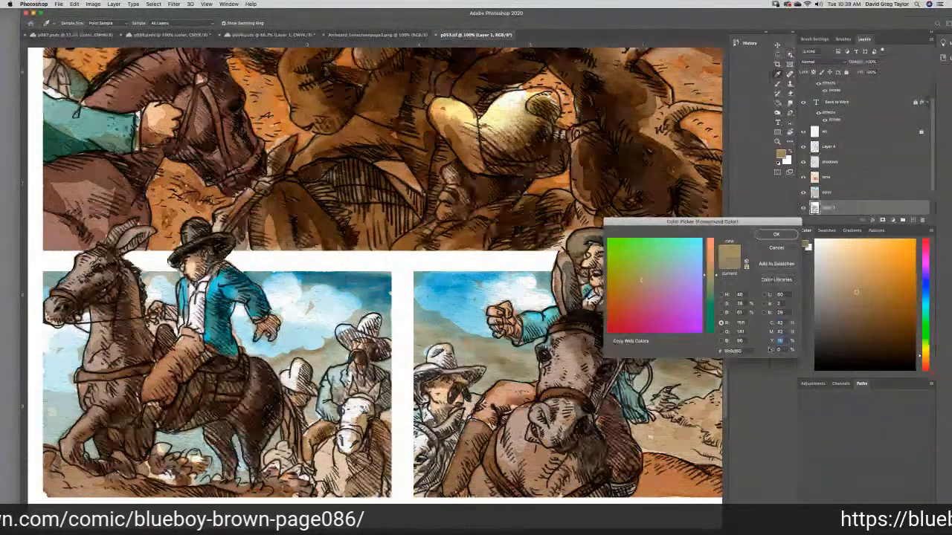
text(85)
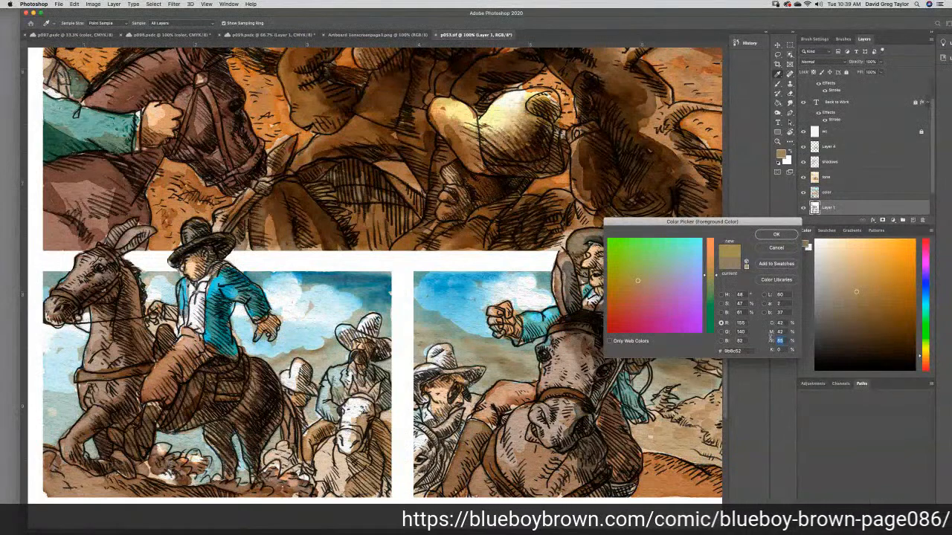
text(50)
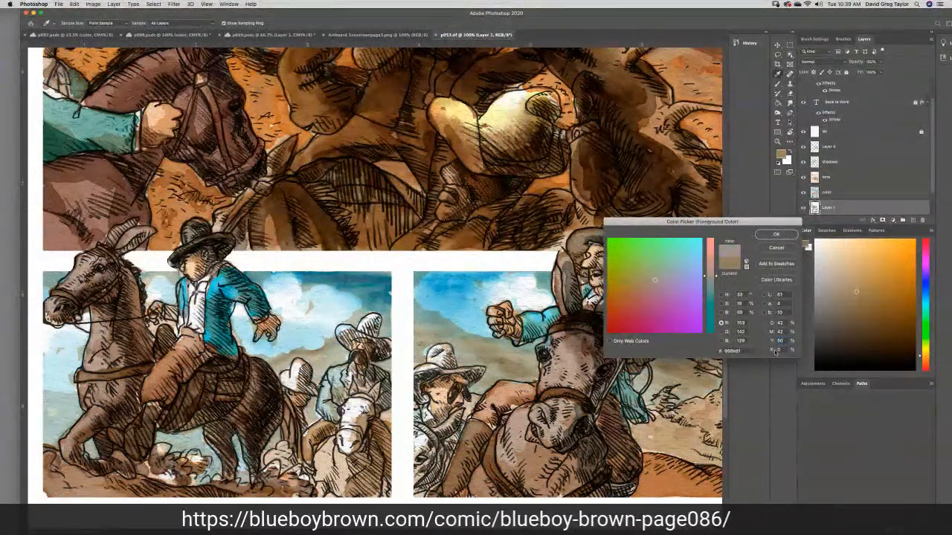
click(773, 235)
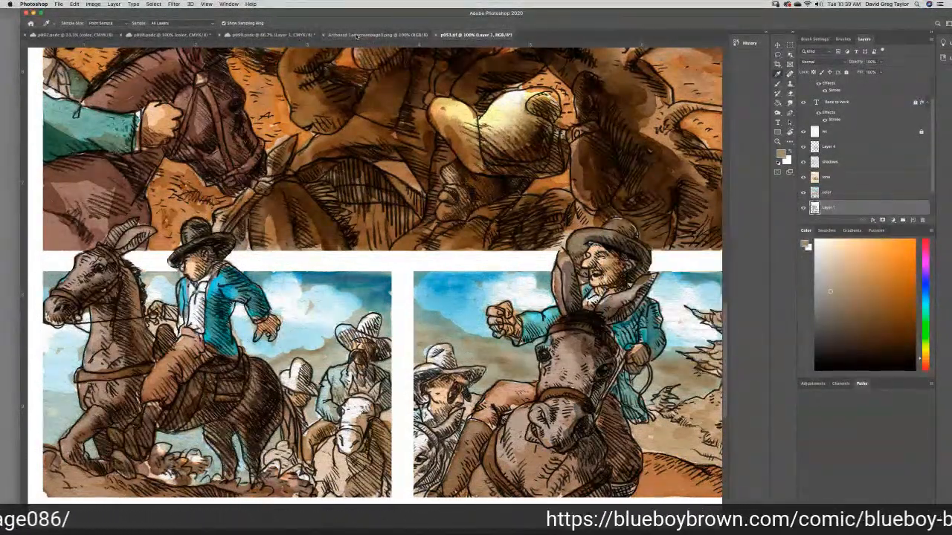
- Return to p099 and paint the bearded man's trousers in the first panel with the mixed gray-brown
click(288, 34)
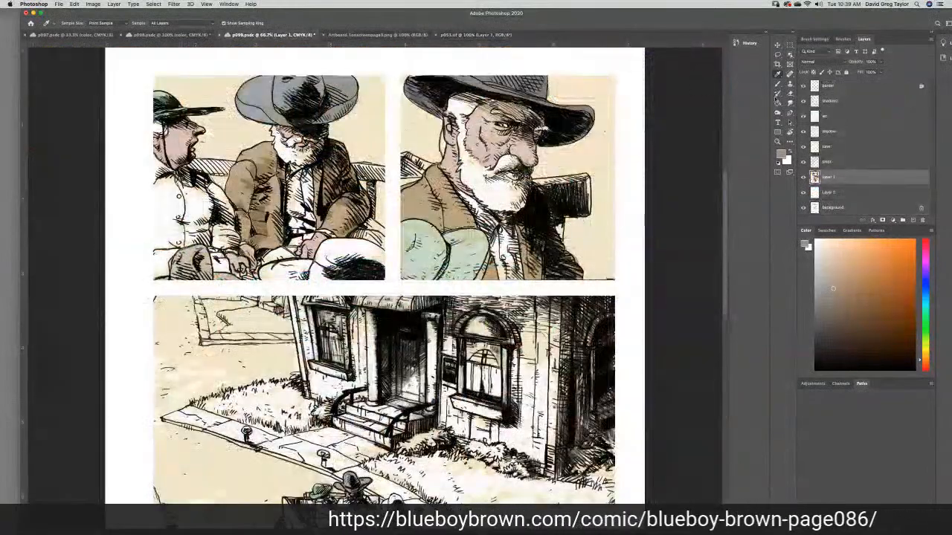
key(b)
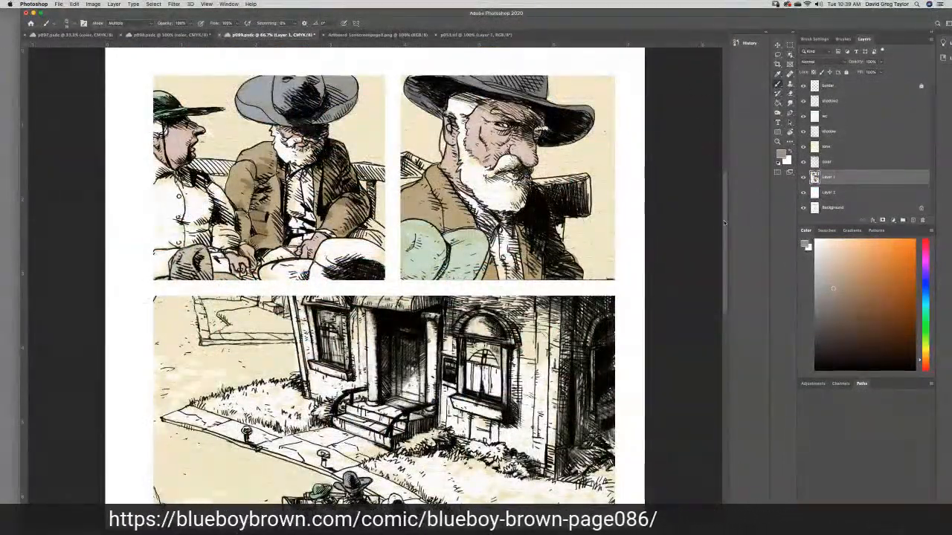
scroll(328, 213, down, 3)
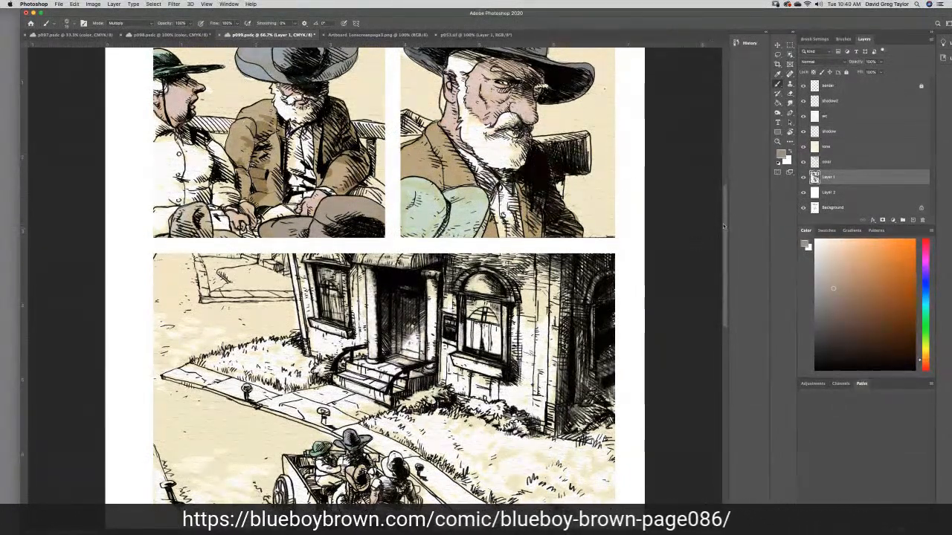
- Sample the tan of the bearded man's coat in p099's second panel as the Brush color
scroll(722, 226, down, 3)
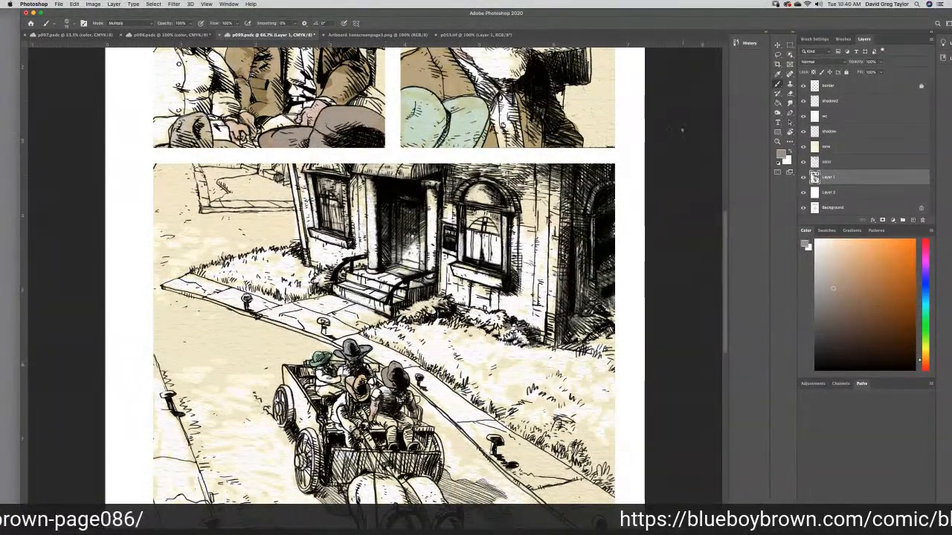
click(777, 74)
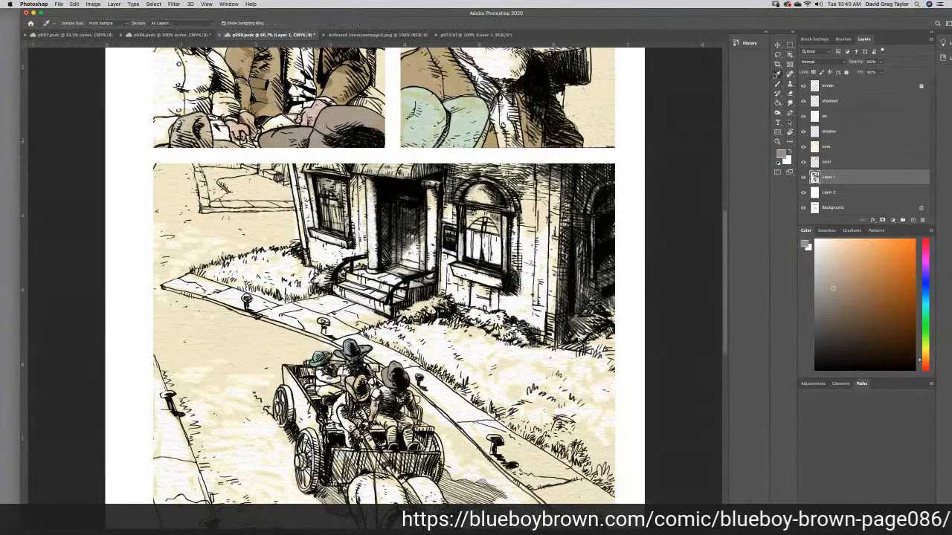
click(452, 89)
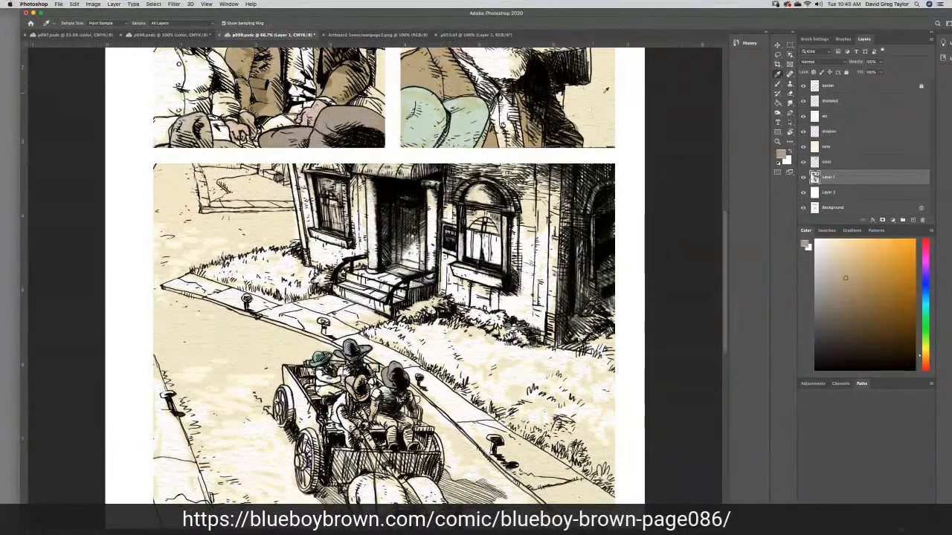
click(778, 84)
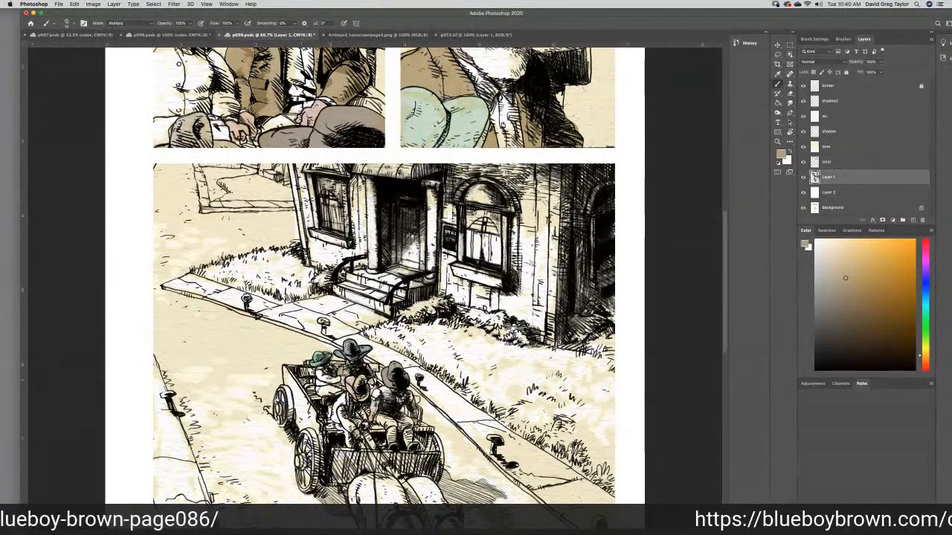
- Sample the light gray of the wagon's bench from p098's artwork and save that file
scroll(701, 154, up, 5)
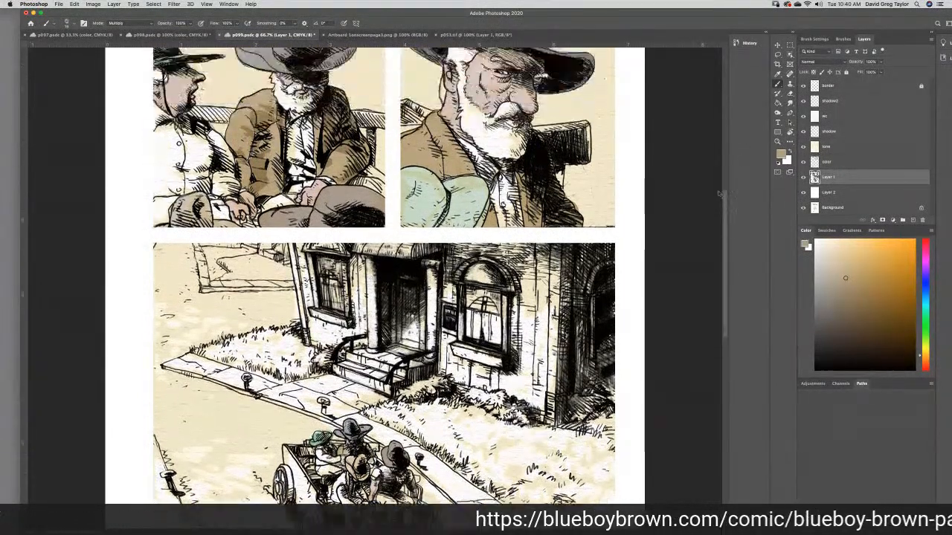
click(179, 35)
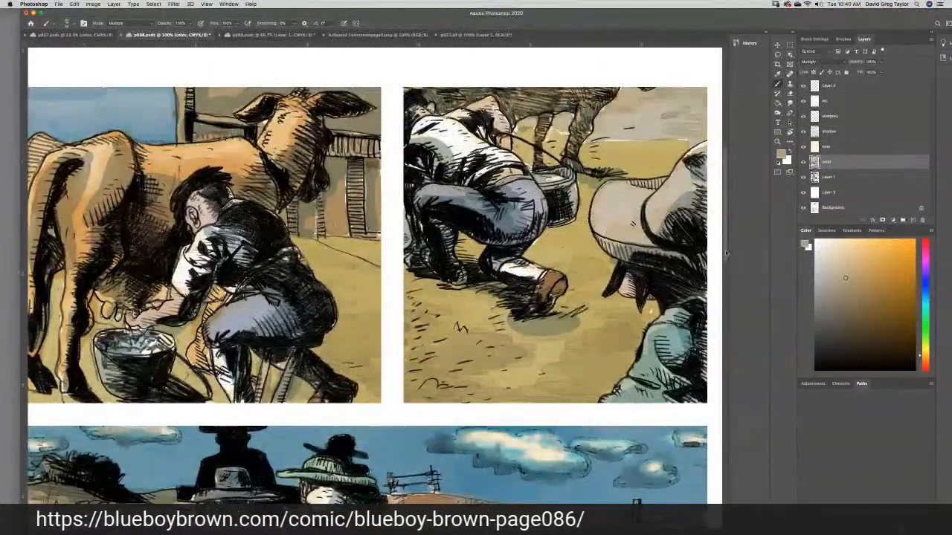
scroll(725, 251, down, 2)
scroll(731, 262, down, 5)
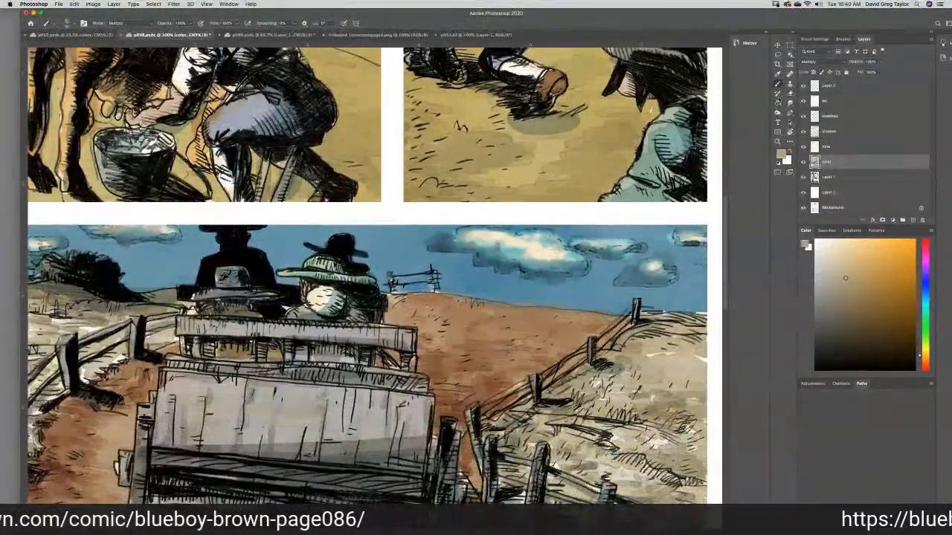
click(777, 75)
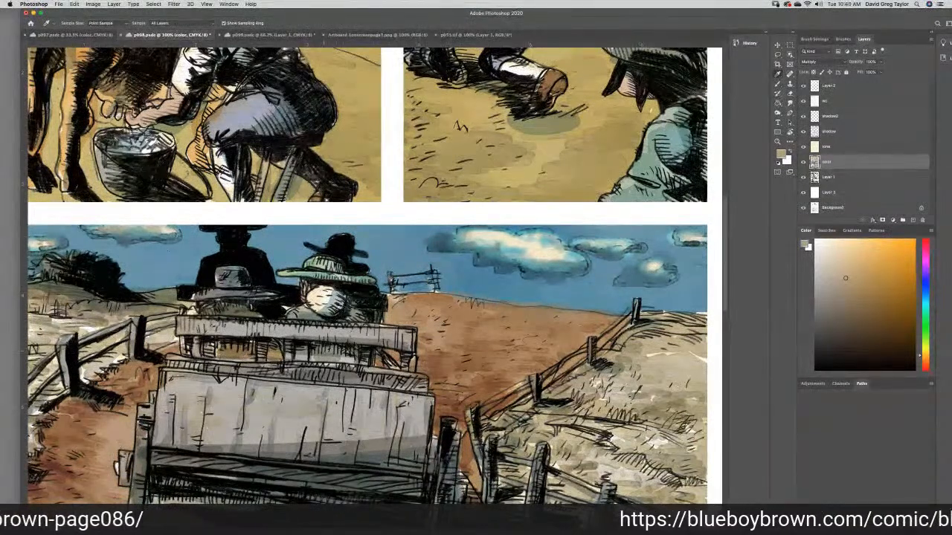
click(304, 350)
key(ctrl+s)
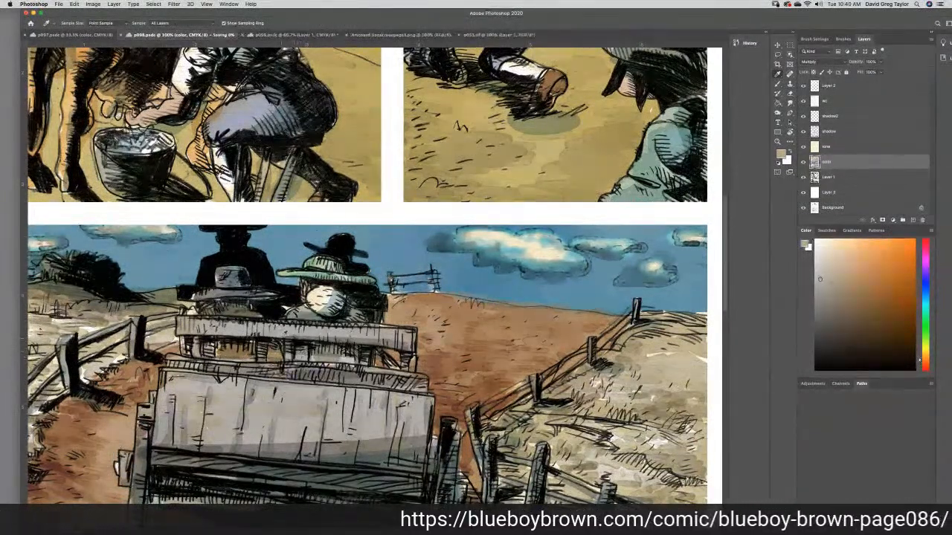
- Return to p099 and accept the sampled wagon gray as the foreground color in the Color Picker
click(256, 35)
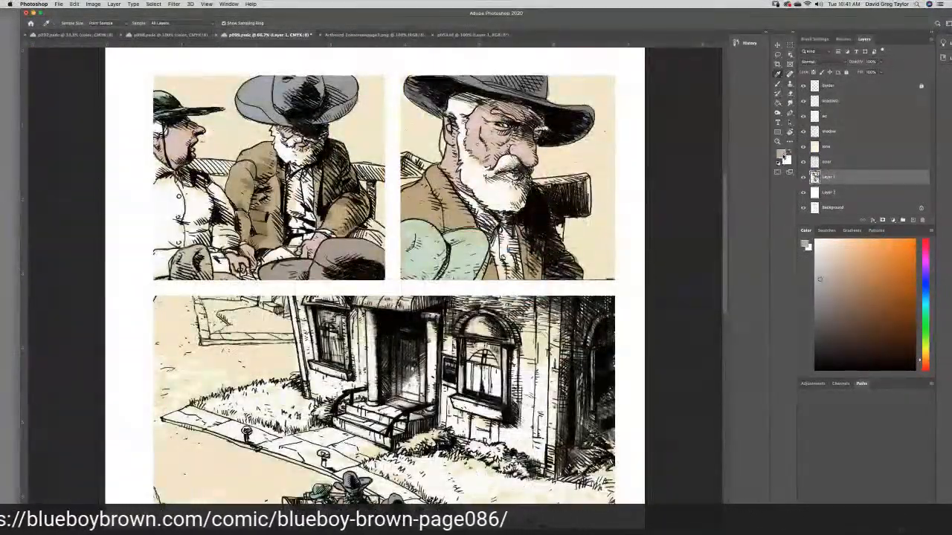
click(781, 154)
click(767, 237)
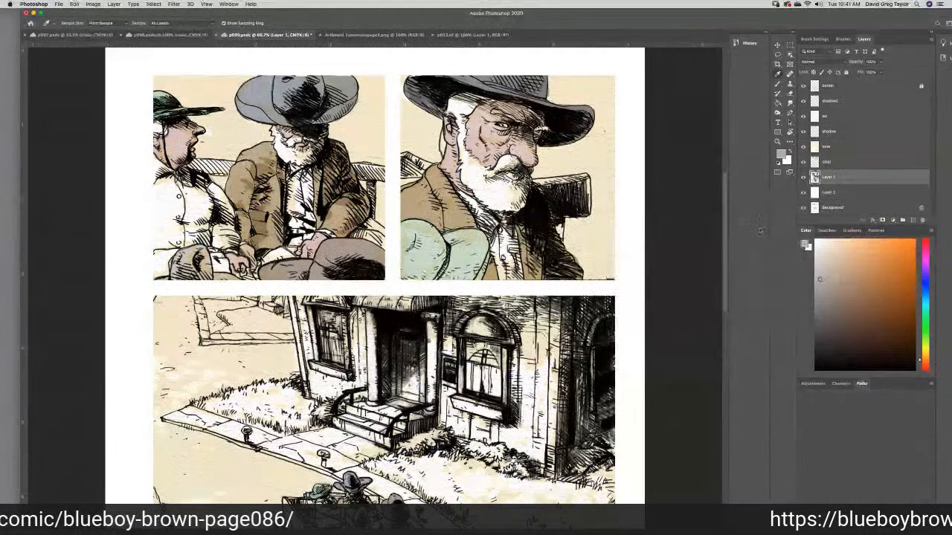
key(b)
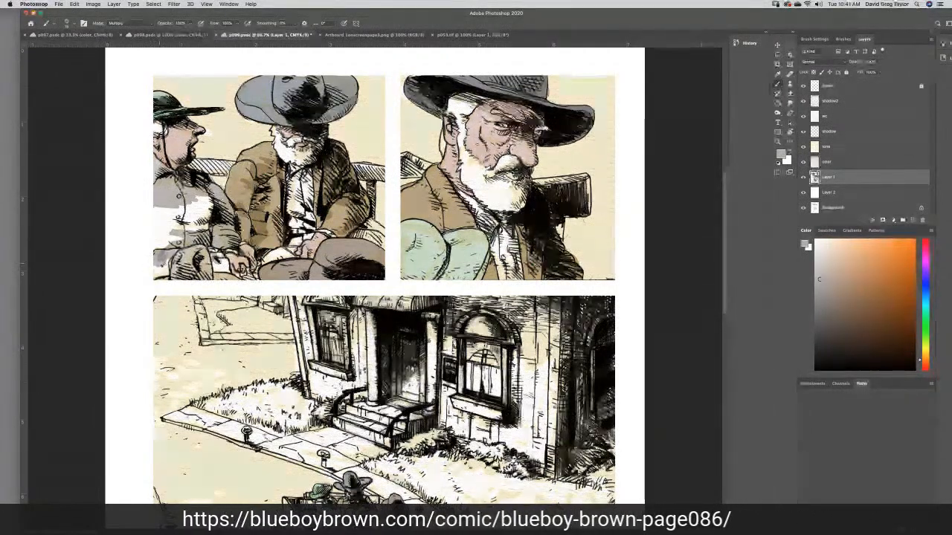
drag(163, 264, 167, 274)
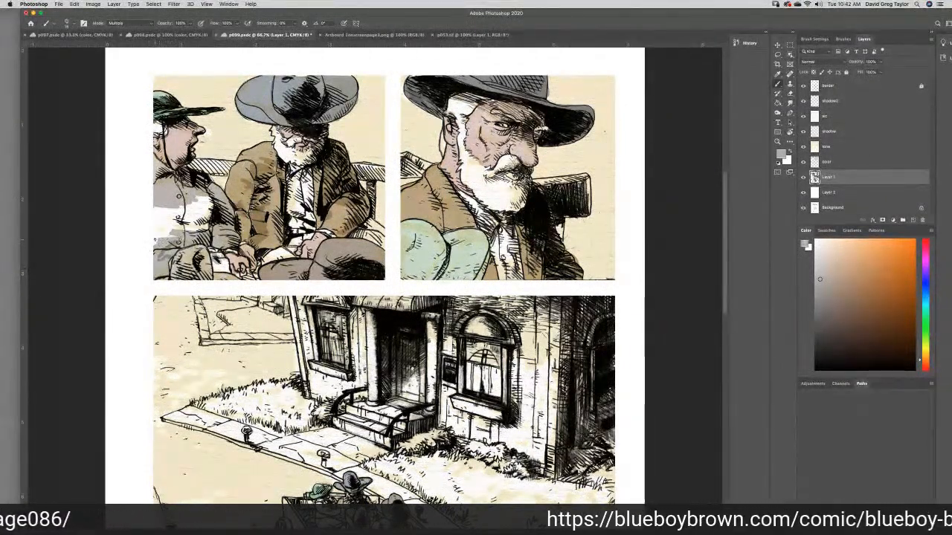
drag(157, 245, 179, 229)
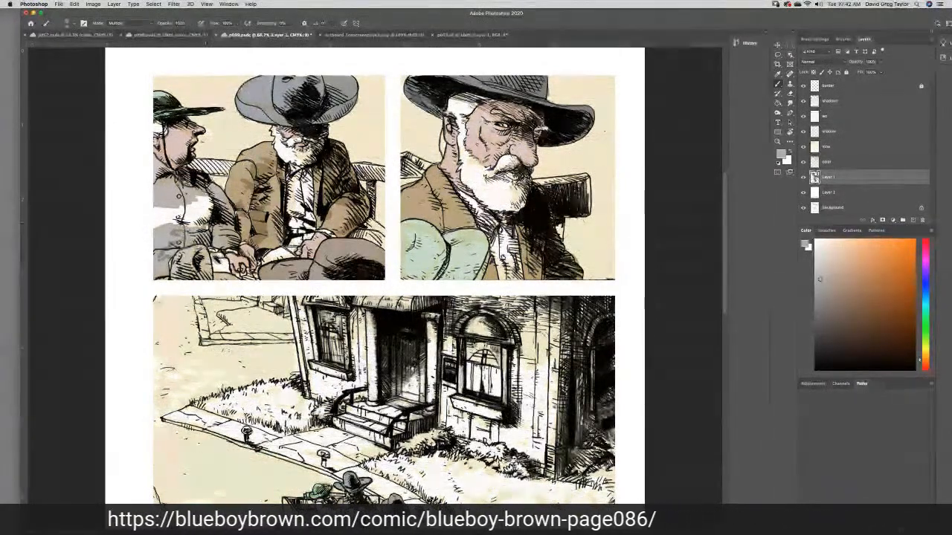
mouse_move(184, 215)
mouse_down()
mouse_move(210, 214)
mouse_move(156, 209)
mouse_move(166, 223)
mouse_up()
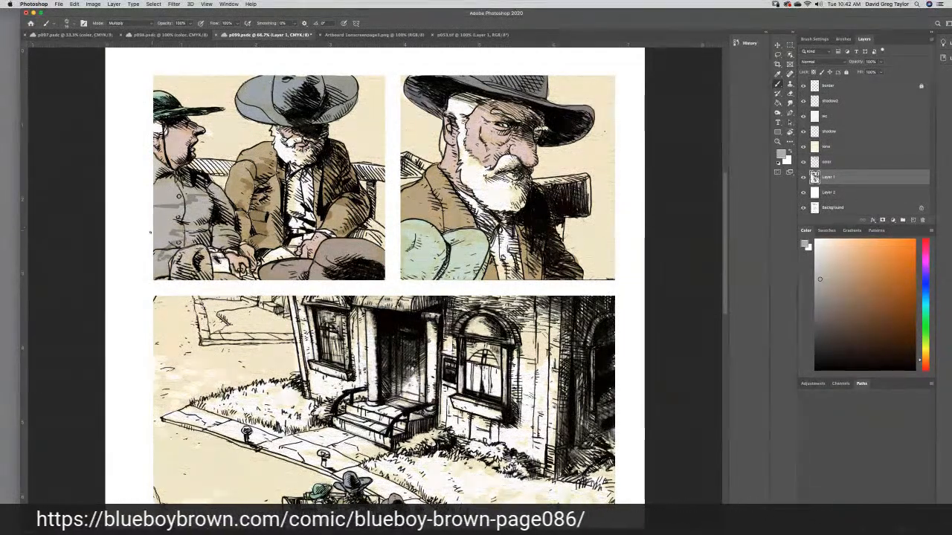
click(788, 102)
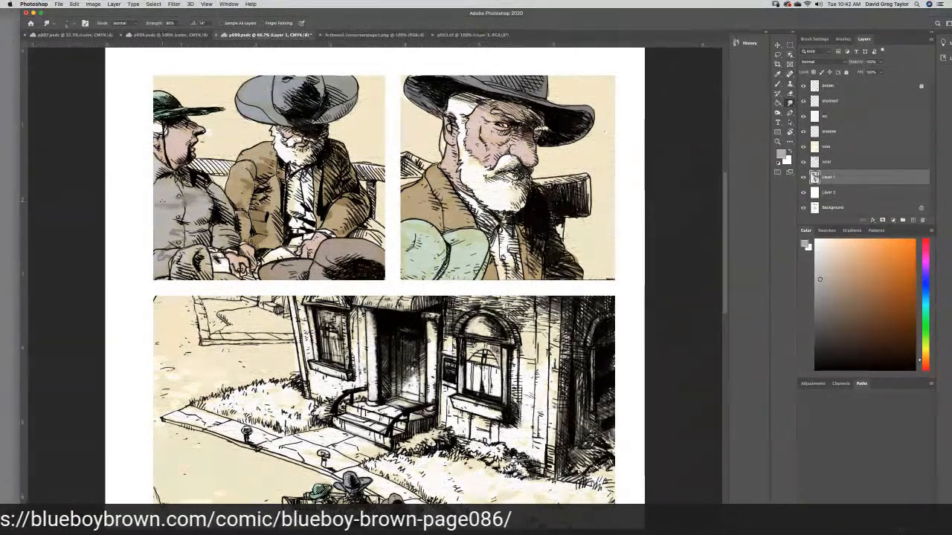
key(super+z)
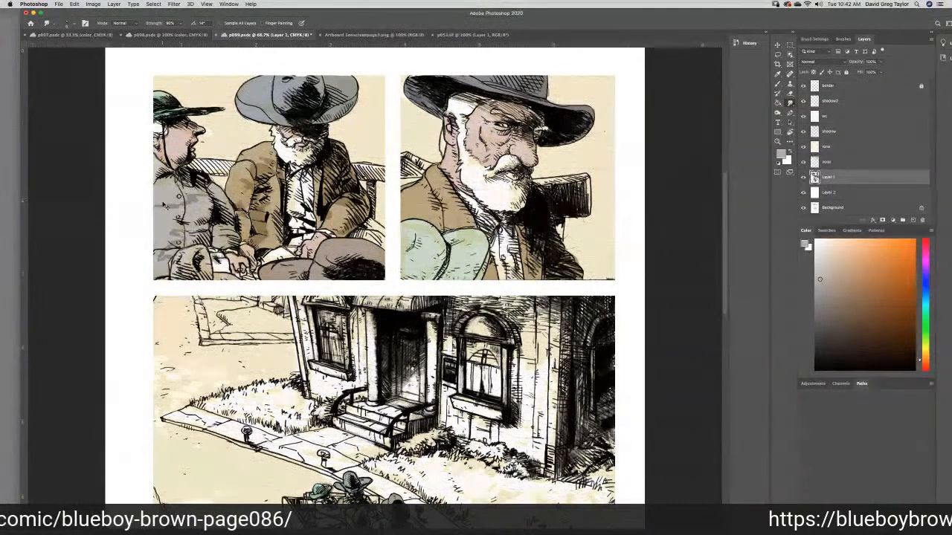
key(super+z)
key(super+z)
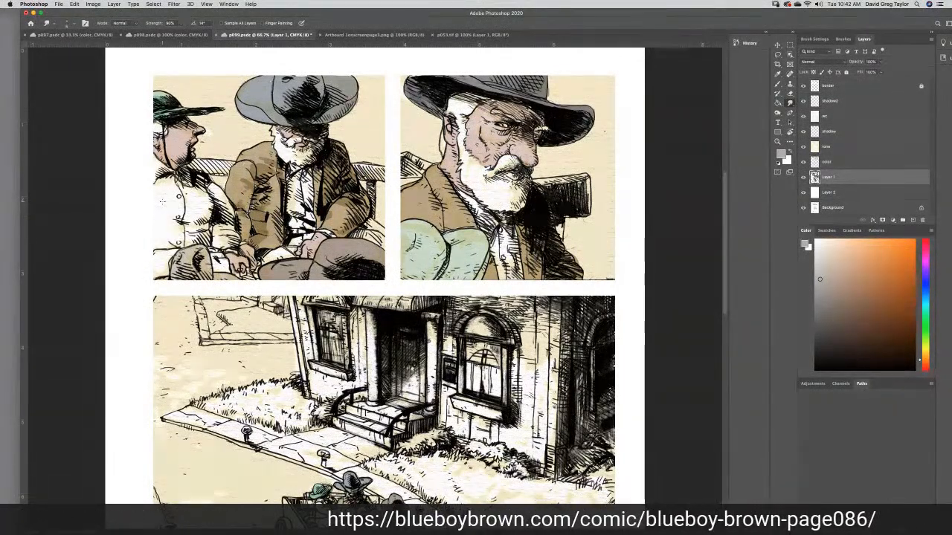
- Paint the green-hatted man's shirt in the first panel gray on the color layer, smooth it with the Smudge tool, and save p099
click(847, 163)
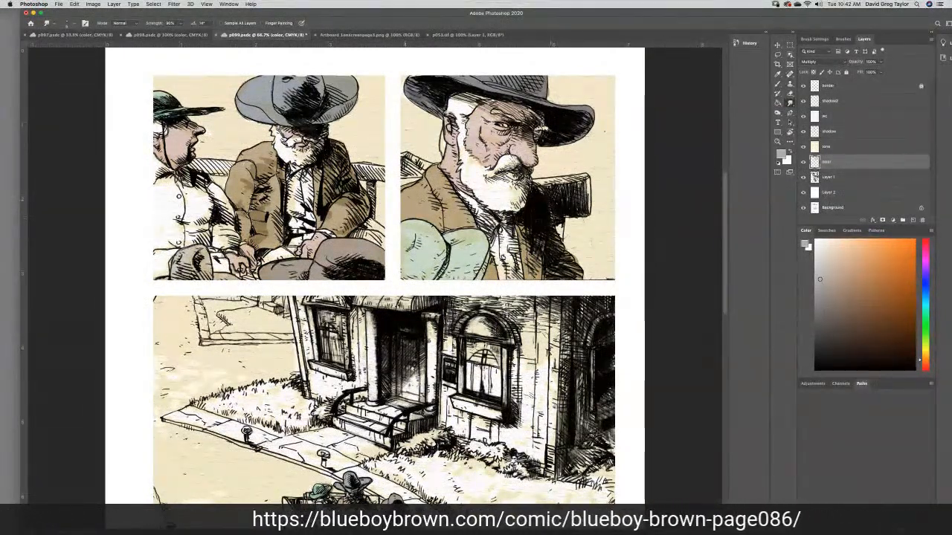
key(b)
click(776, 84)
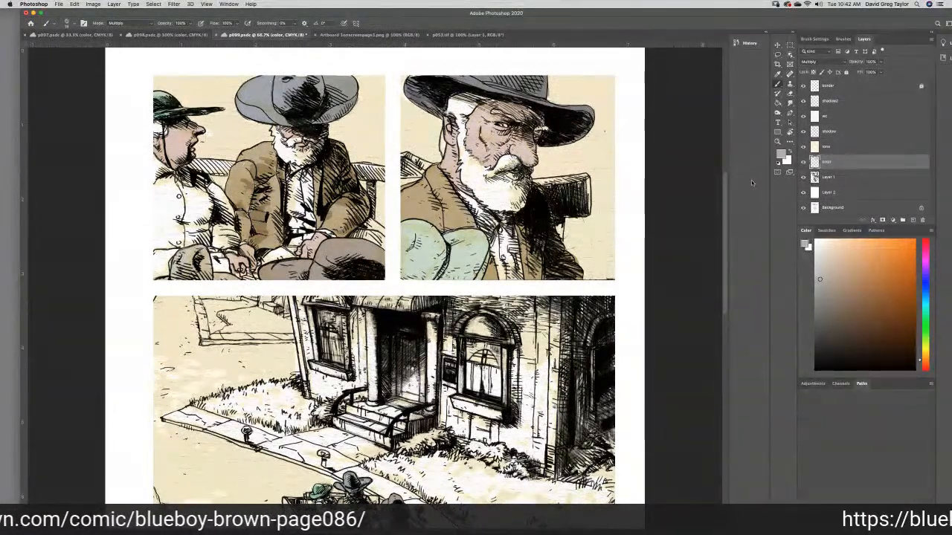
mouse_move(170, 201)
mouse_down()
mouse_move(146, 155)
mouse_move(167, 172)
mouse_up()
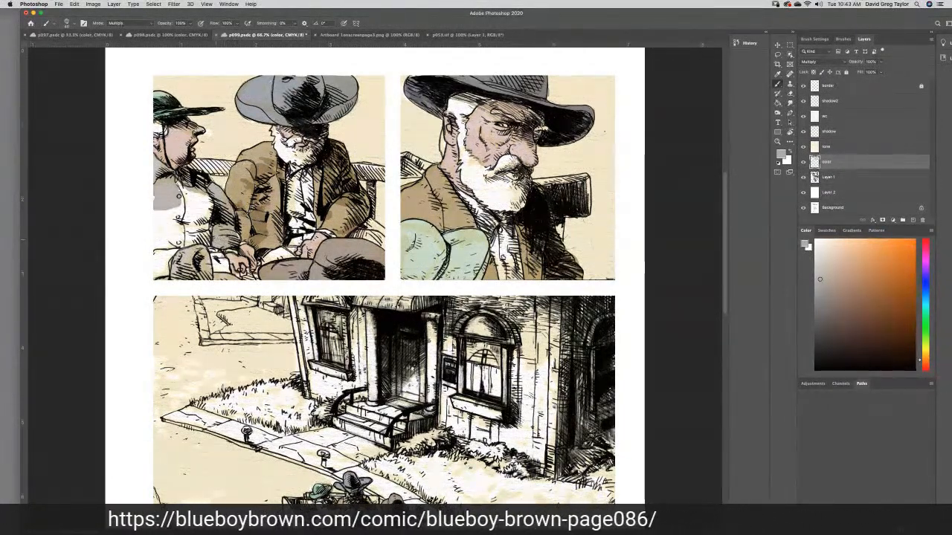
mouse_move(214, 257)
mouse_down()
mouse_move(226, 267)
mouse_move(217, 257)
mouse_move(163, 255)
mouse_move(170, 252)
mouse_move(156, 270)
mouse_move(151, 256)
mouse_move(208, 232)
mouse_move(204, 199)
mouse_move(192, 195)
mouse_move(164, 211)
mouse_move(155, 202)
mouse_move(177, 223)
mouse_move(195, 222)
mouse_move(190, 235)
mouse_move(159, 224)
mouse_move(175, 236)
mouse_up()
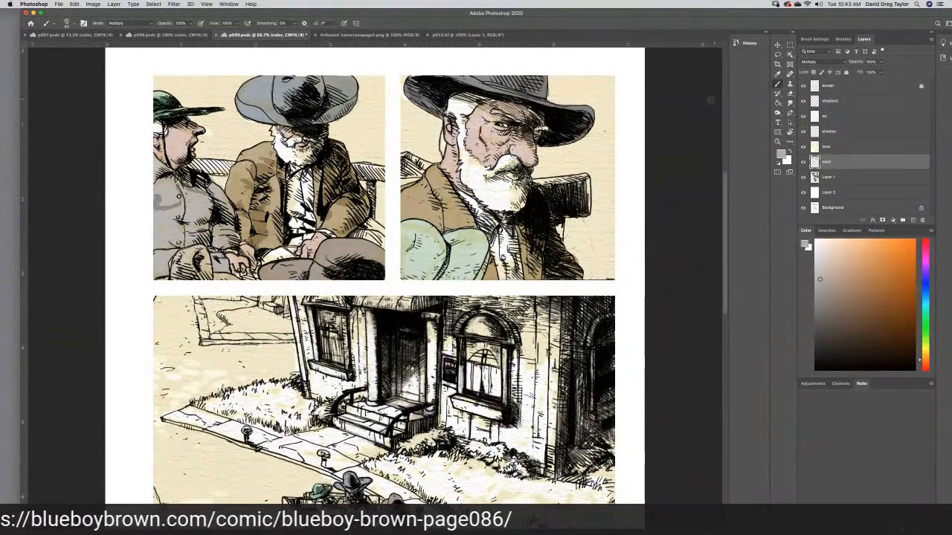
click(786, 104)
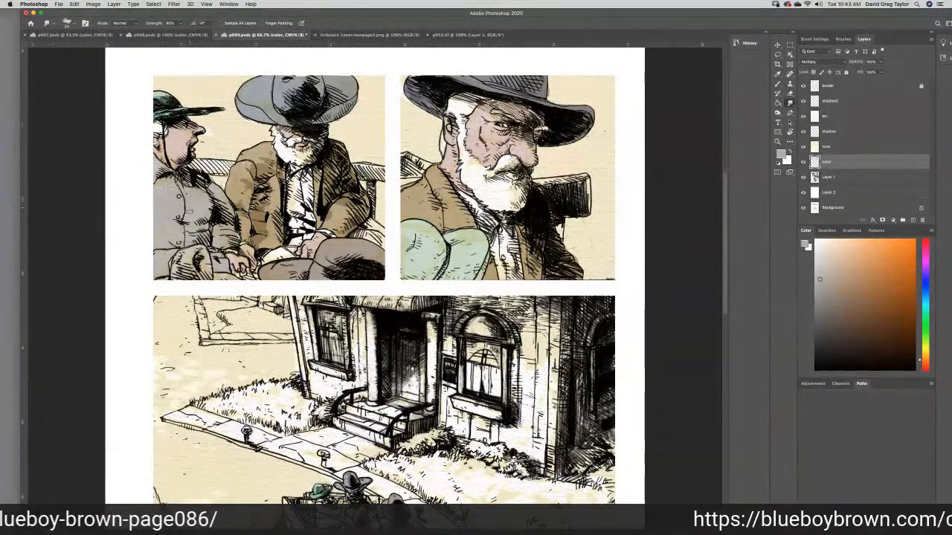
key(super+s)
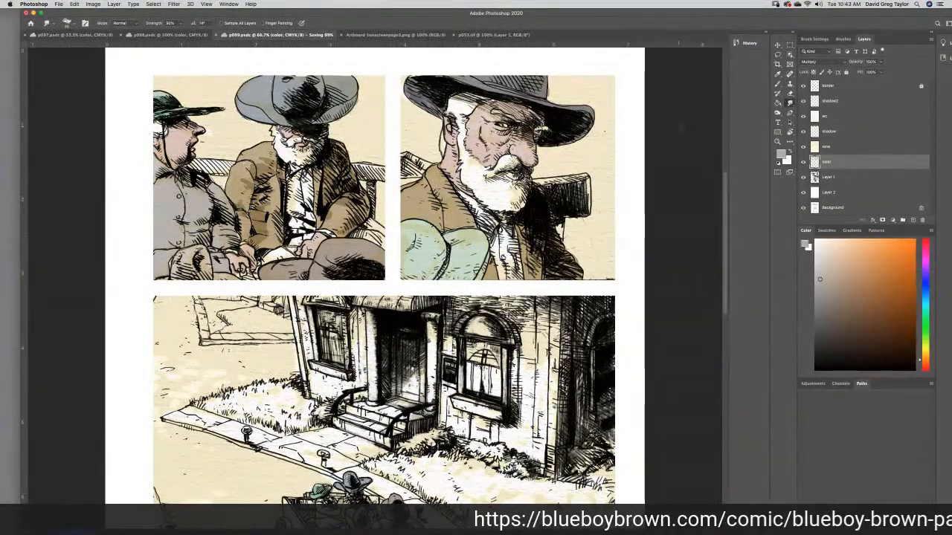
- Paint the shirt of the green-hatted passenger at the back of the wagon with the same gray in the large street panel
key(b)
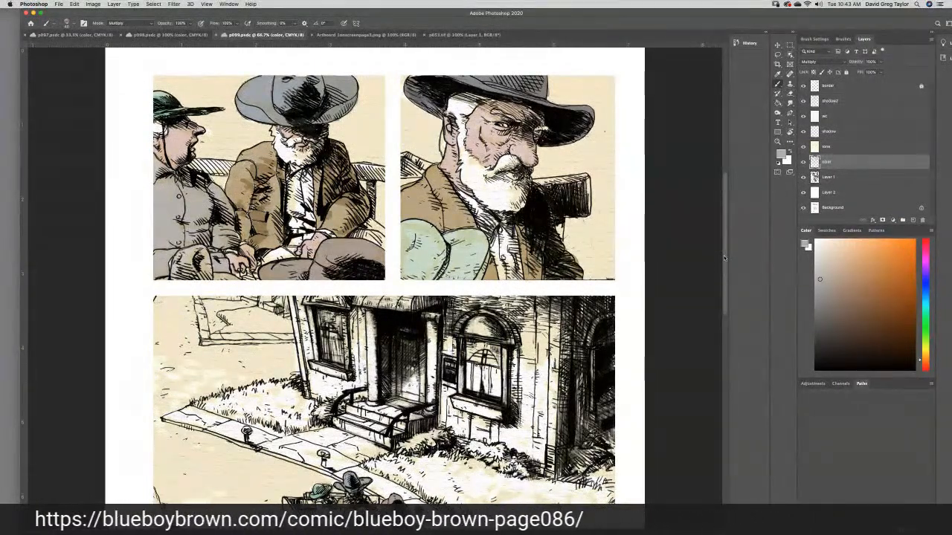
scroll(719, 253, down, 5)
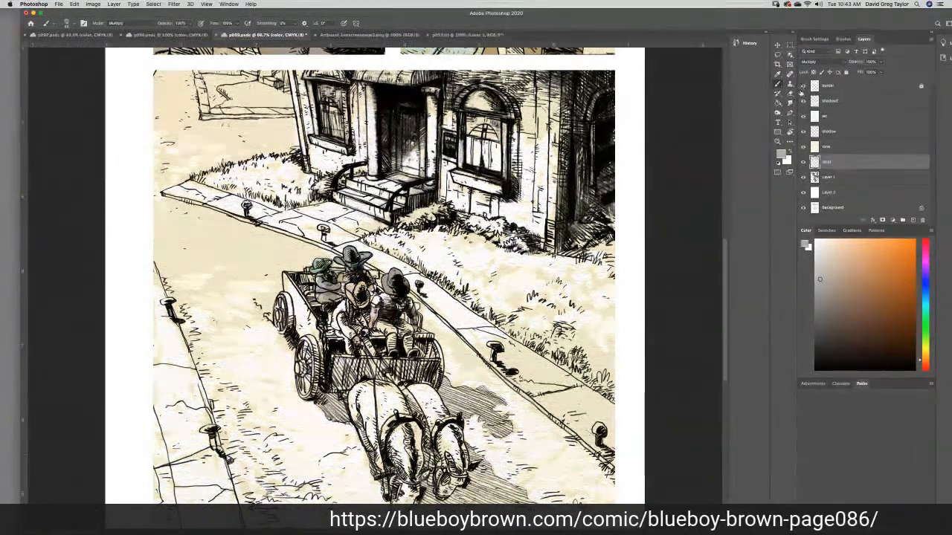
- Sample the pale teal shirt color from p098 and paint the wagon driver's shirt with it in p099's street panel
click(778, 74)
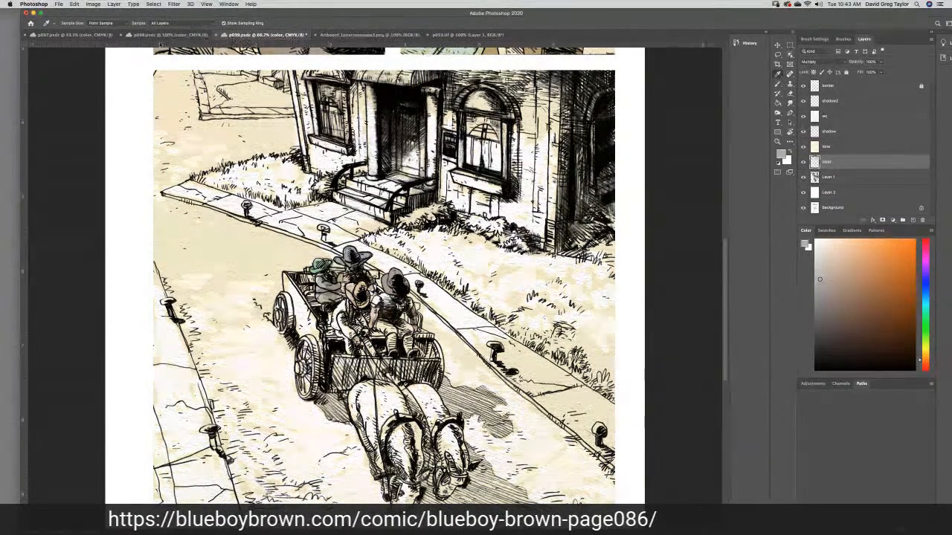
click(169, 35)
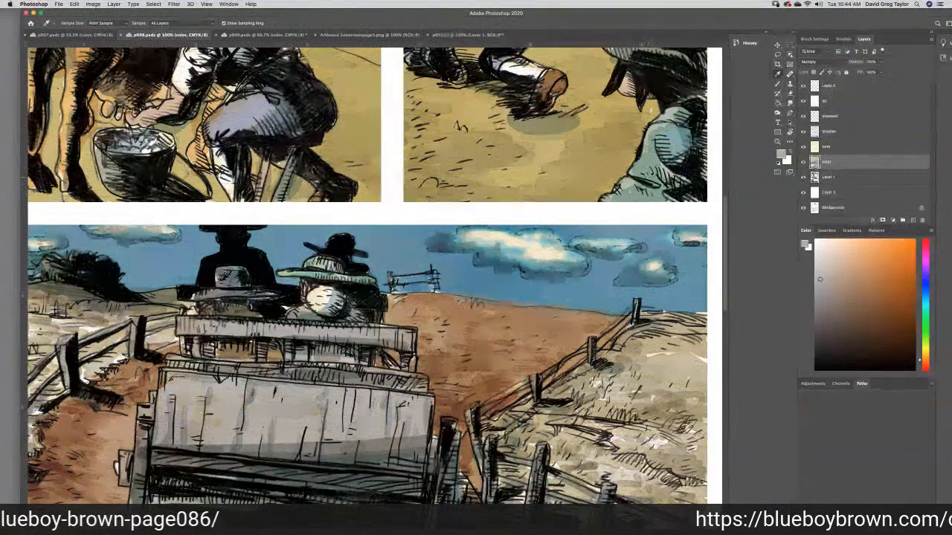
click(629, 183)
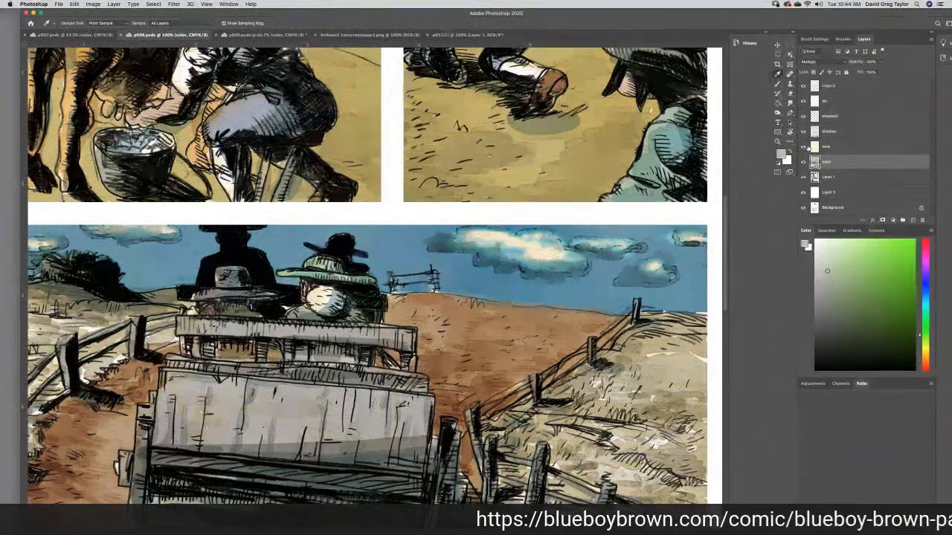
click(629, 182)
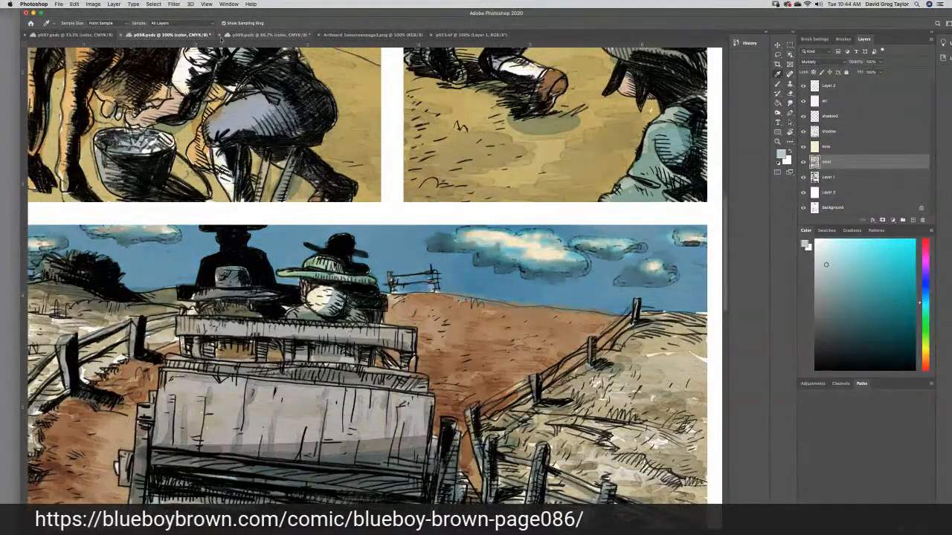
click(269, 35)
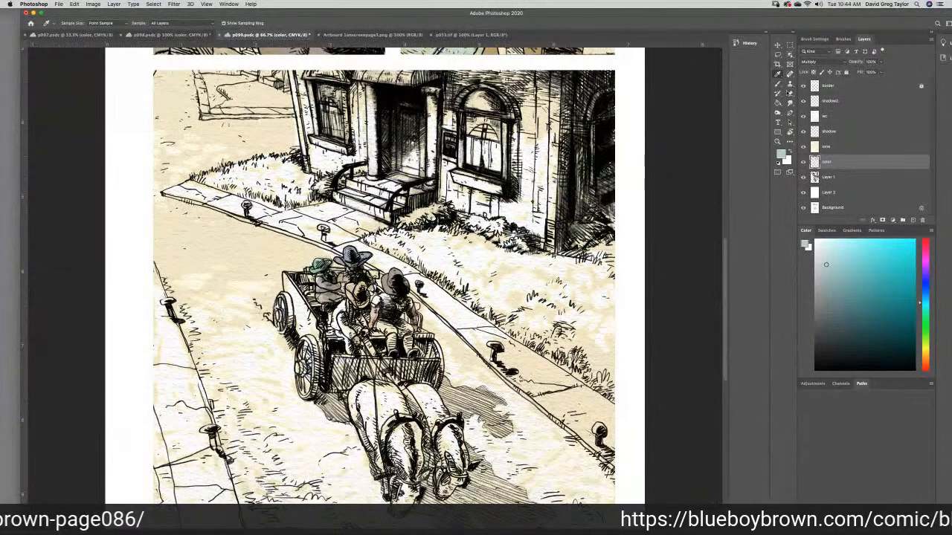
key(b)
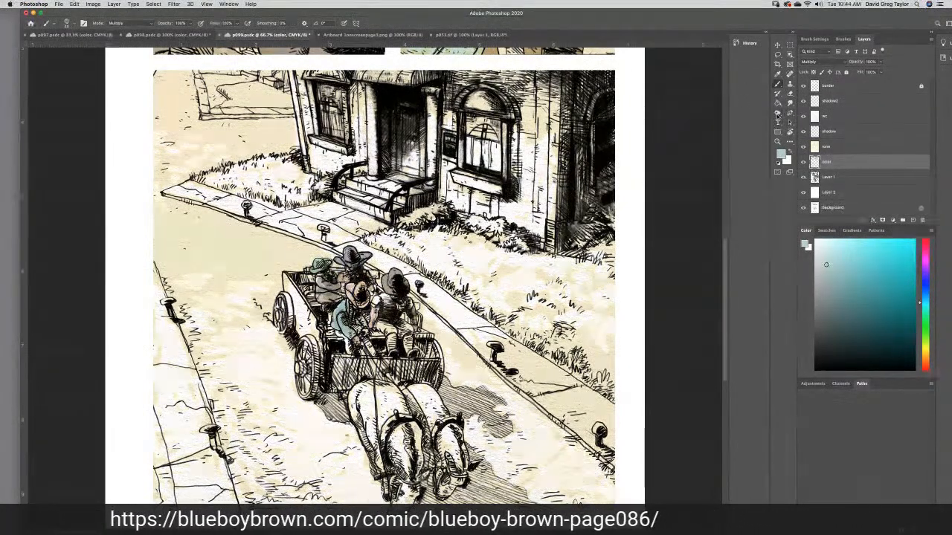
- Sample the blue-gray of the milking figure's trousers in p098 and paint the front passenger's trousers with it on p099
click(169, 35)
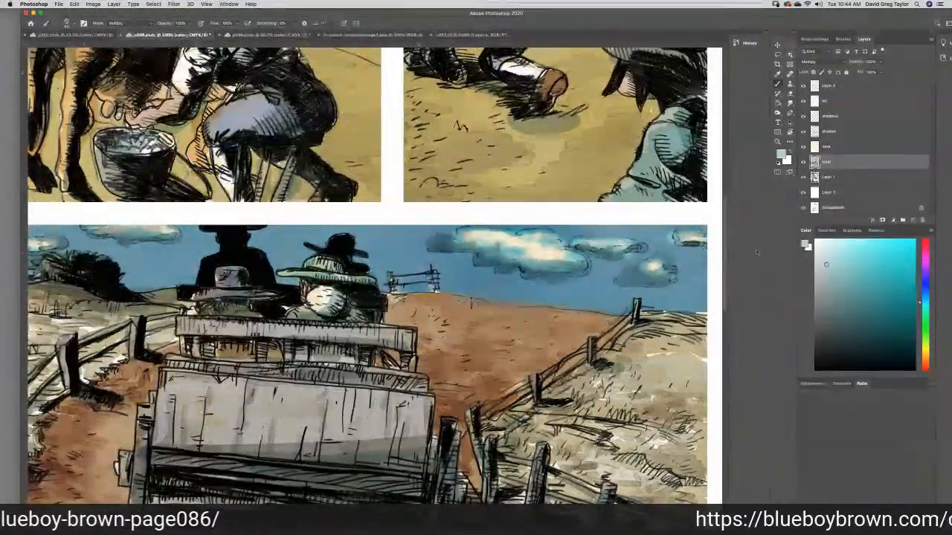
click(777, 74)
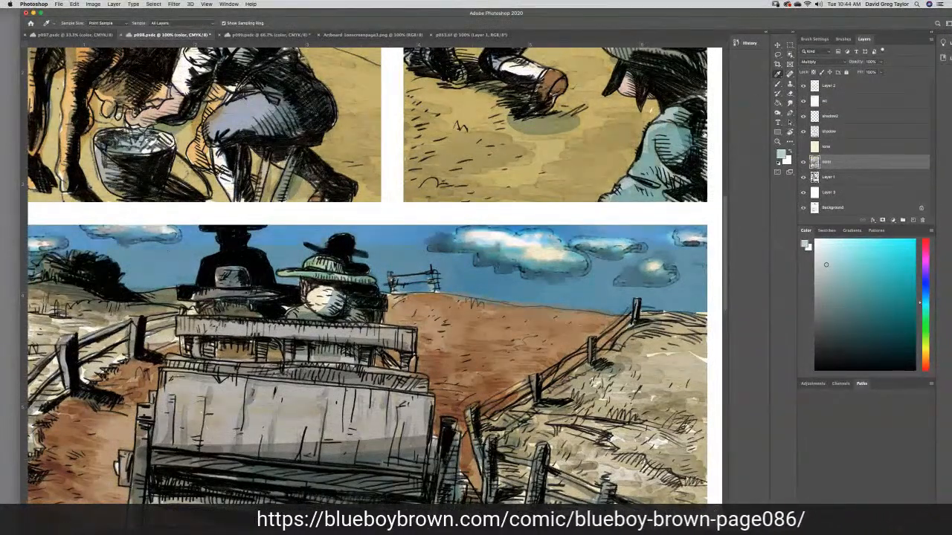
click(245, 106)
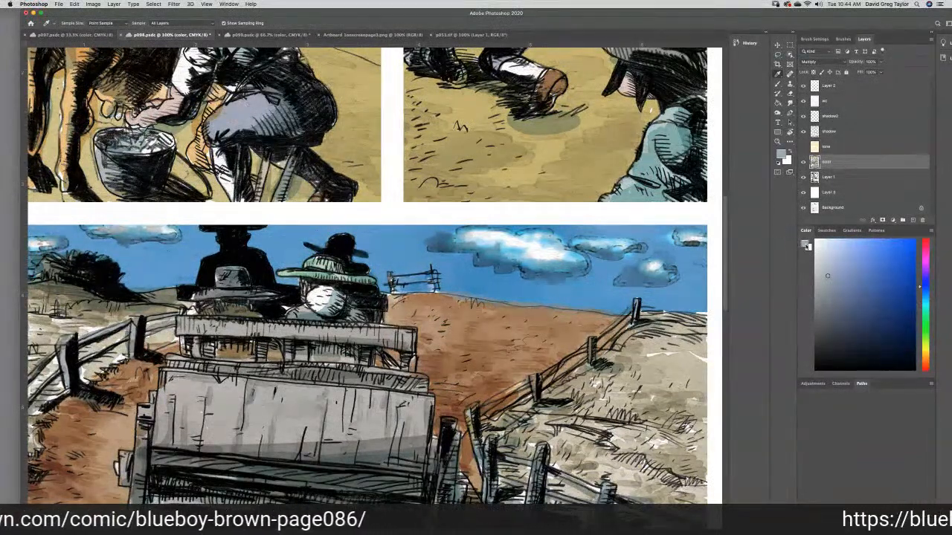
click(806, 245)
click(775, 236)
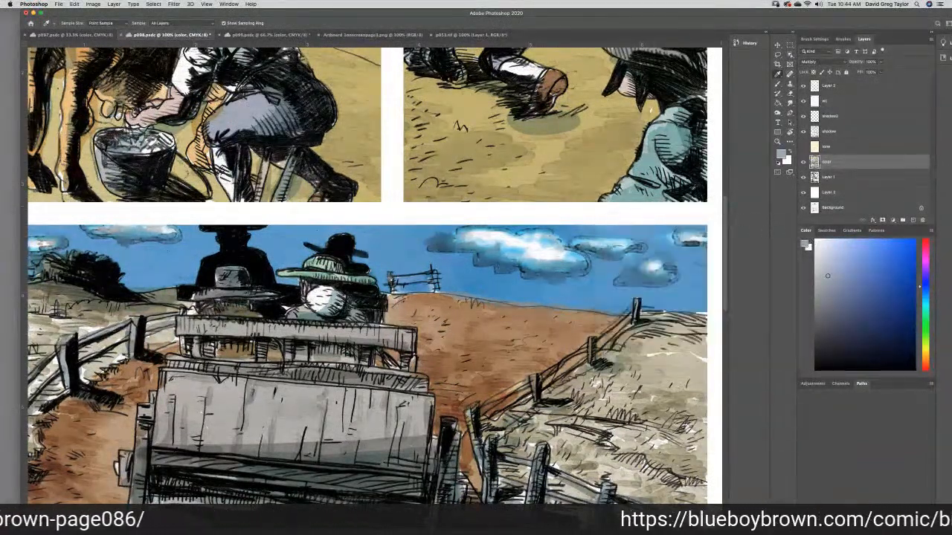
click(268, 35)
key(b)
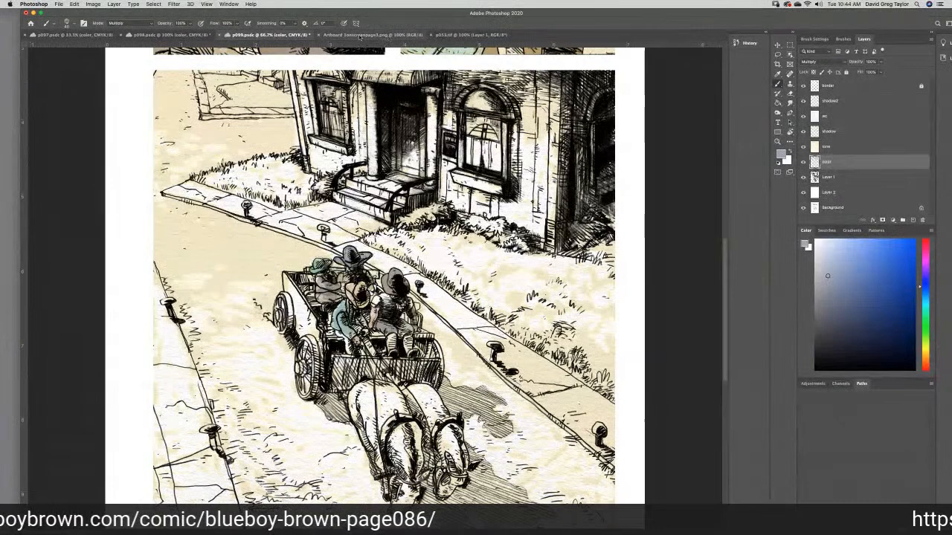
- Sample the olive brown of the driver's clothing in p098's last panel and paint the driver's trousers with it on p099
click(171, 35)
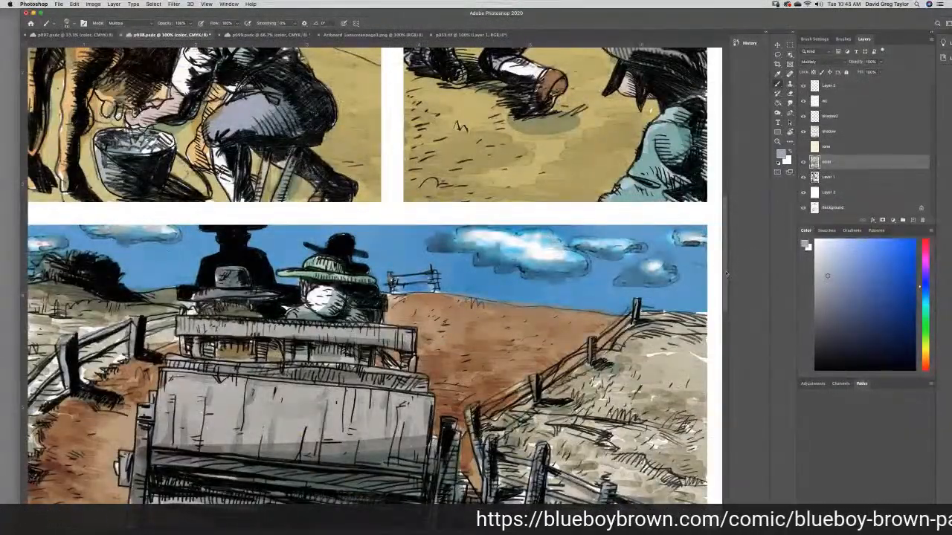
scroll(724, 274, down, 10)
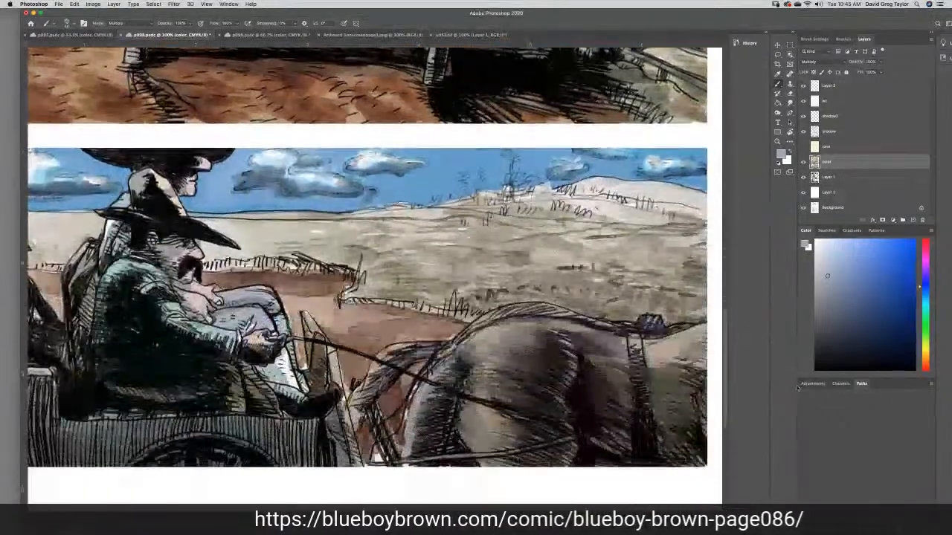
click(778, 76)
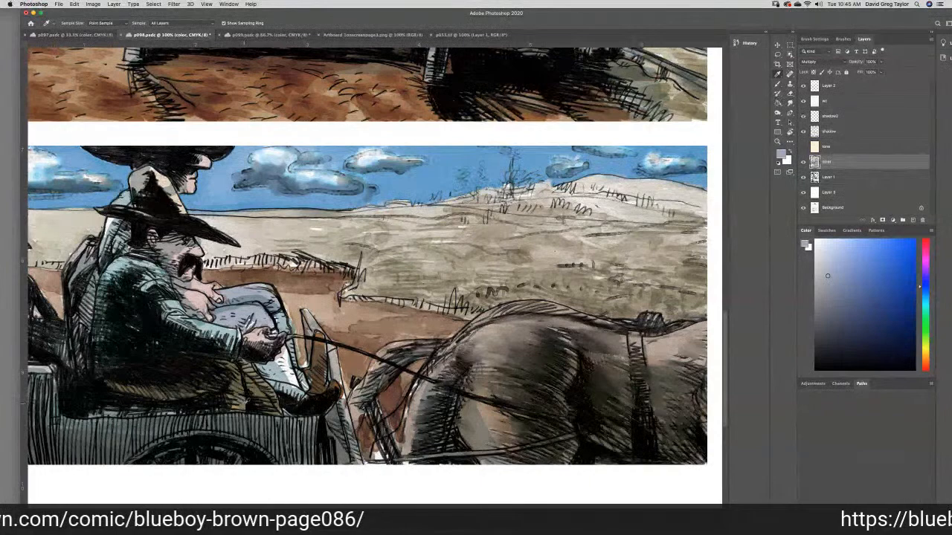
click(243, 404)
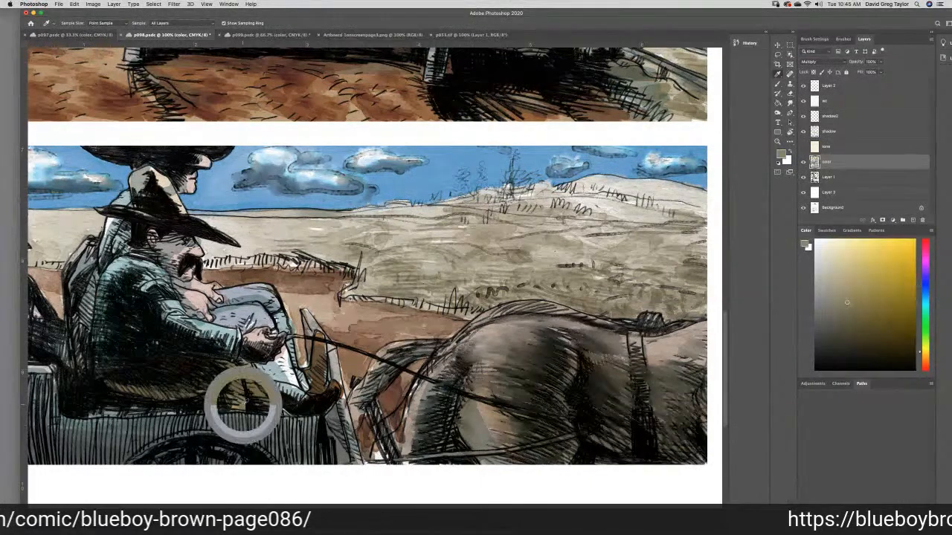
click(255, 35)
click(778, 84)
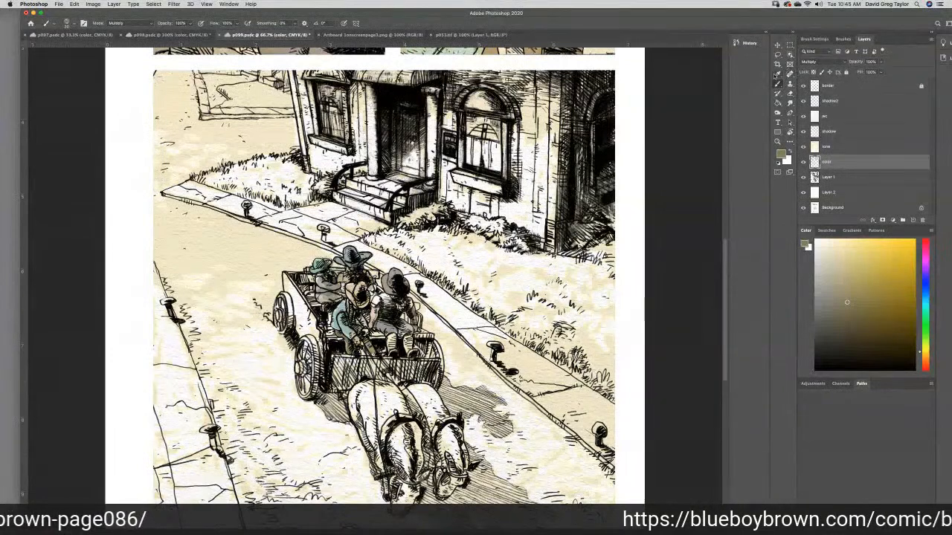
- Sample the gray of the wagon's wooden tailgate boards from p098's artwork
key(i)
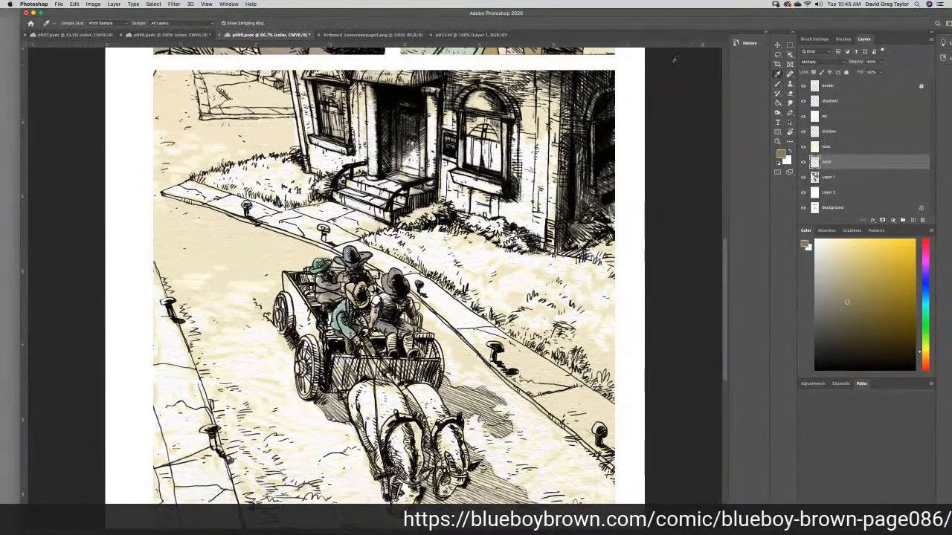
click(165, 35)
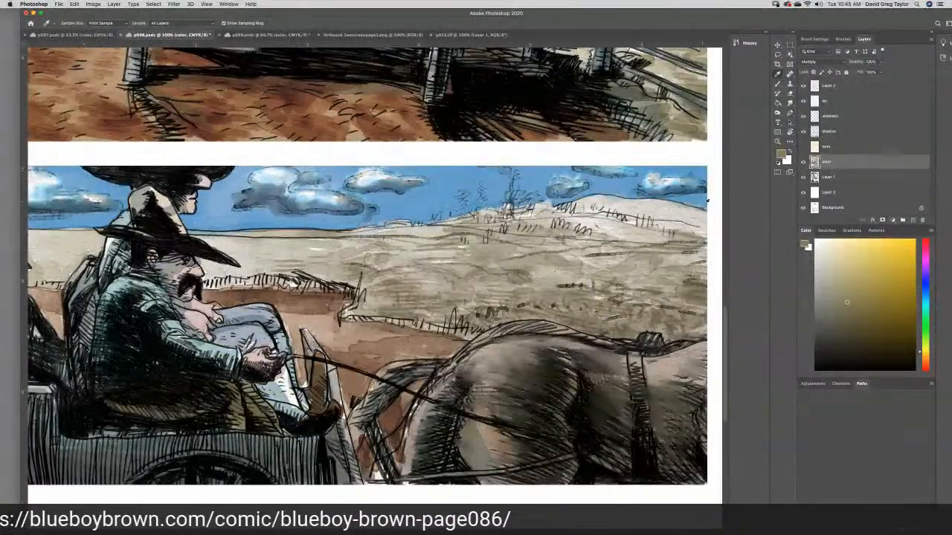
scroll(722, 324, up, 10)
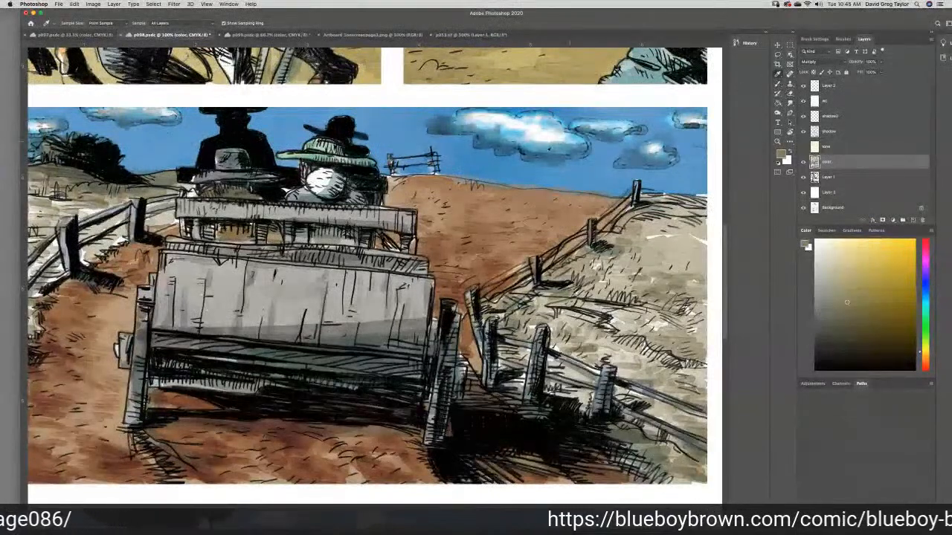
click(306, 283)
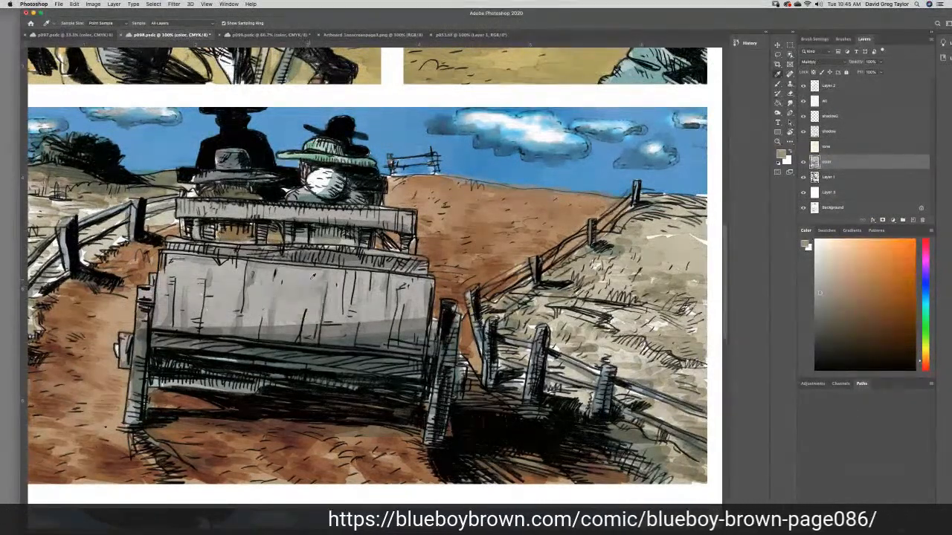
- Keep the sampled gray as the foreground color and paint the wagon's boards and wheels with it in p099's street panel
click(780, 153)
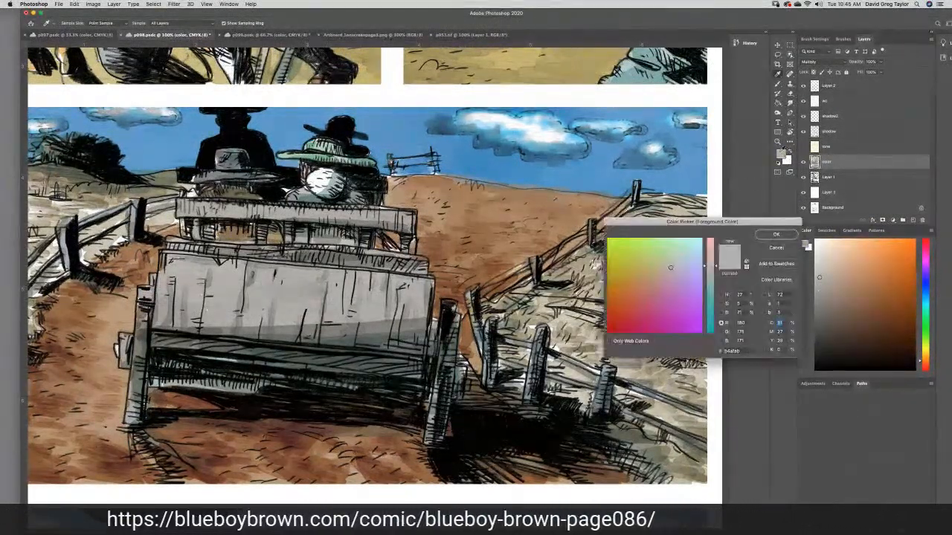
click(761, 235)
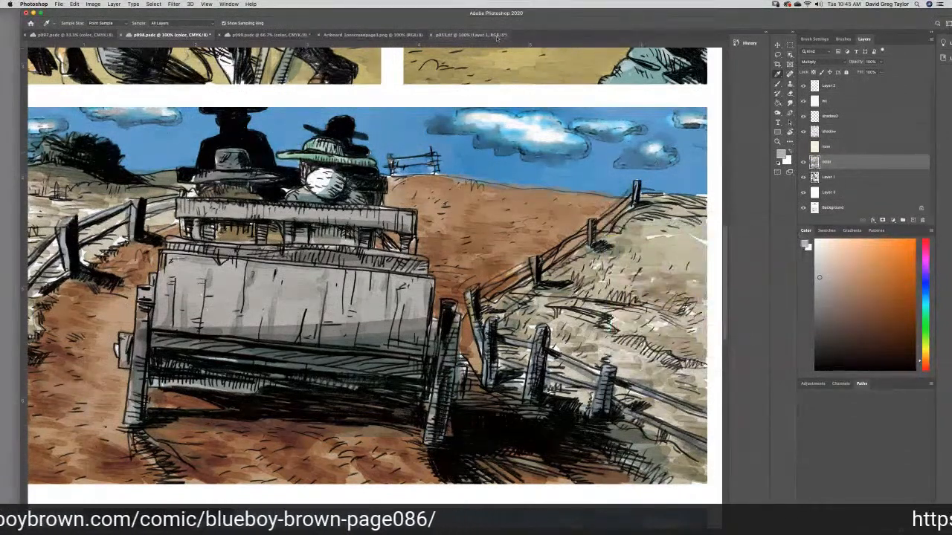
click(275, 35)
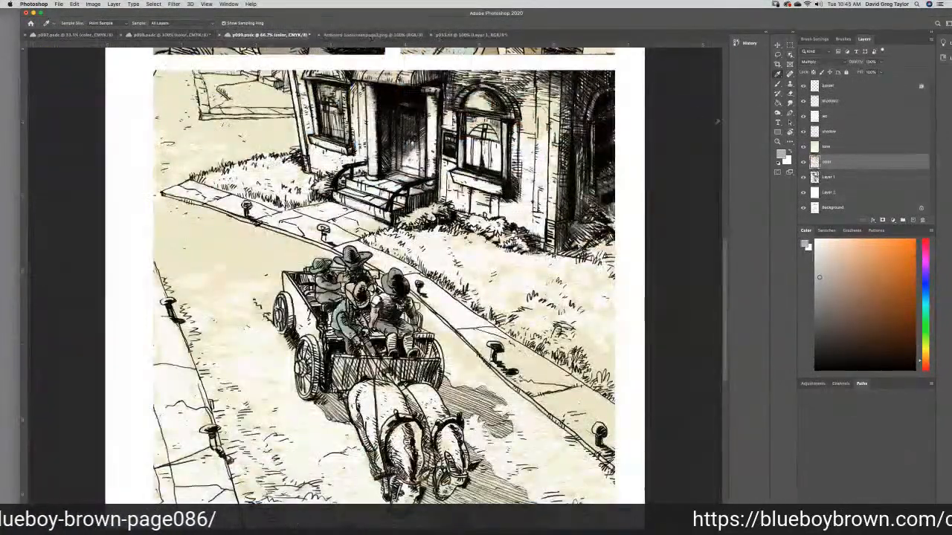
click(778, 84)
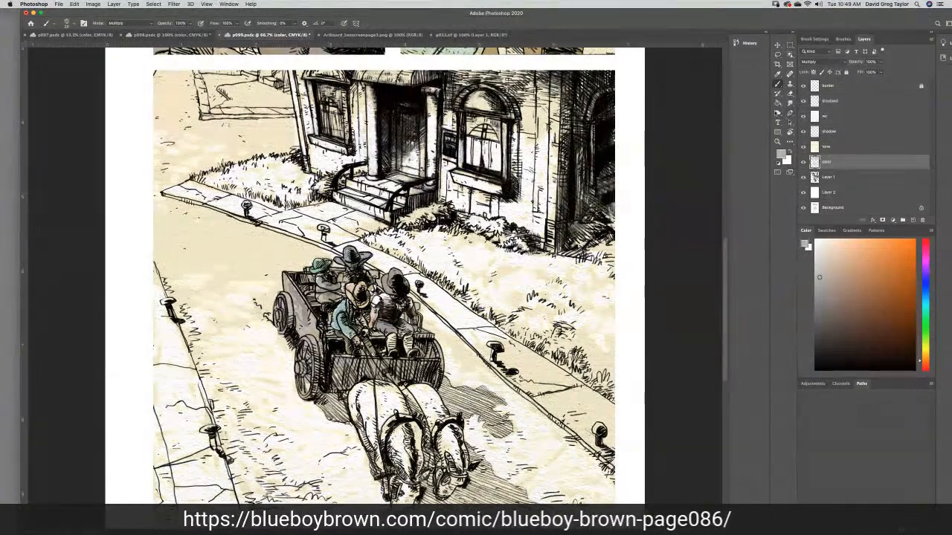
click(790, 104)
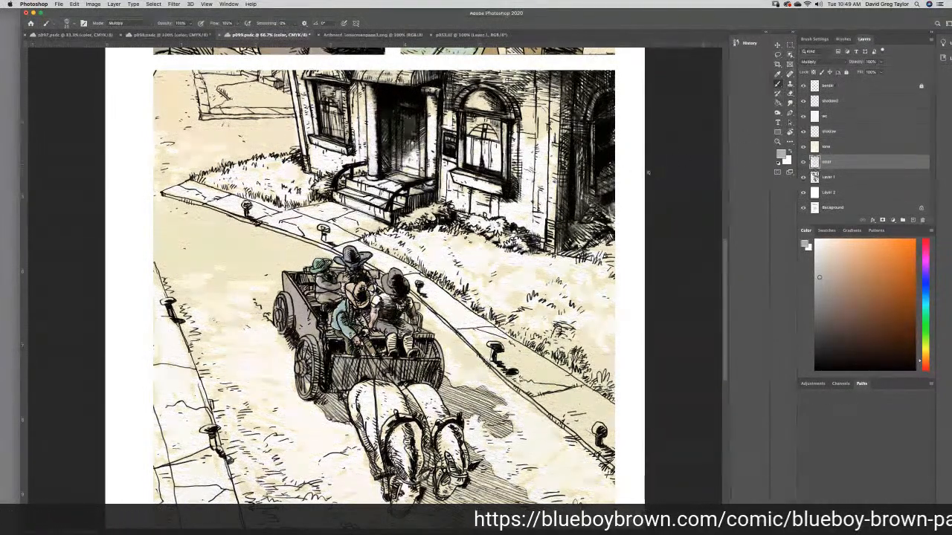
- Sample the old man's coat brown, adjust it to magenta 30 and yellow 45, and paint his trousers with it in the first panel
scroll(725, 252, up, 10)
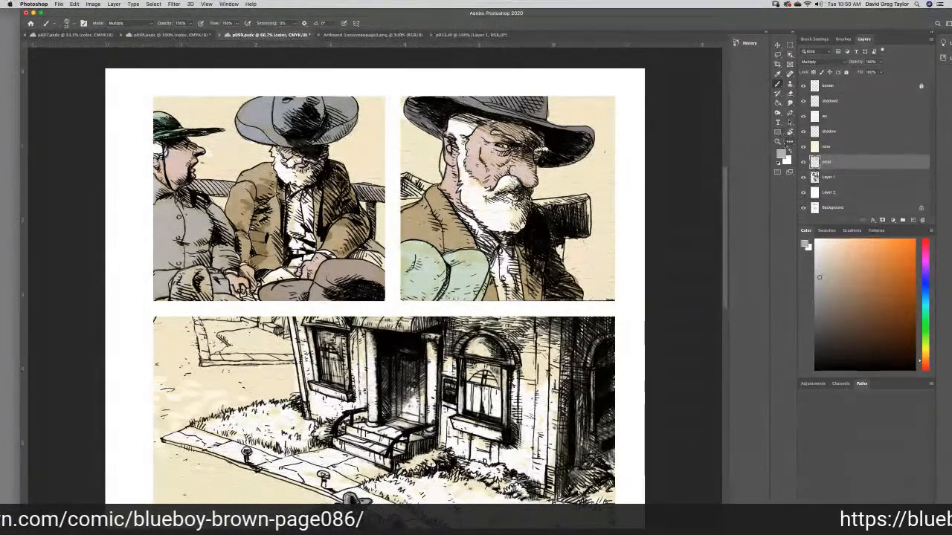
click(777, 75)
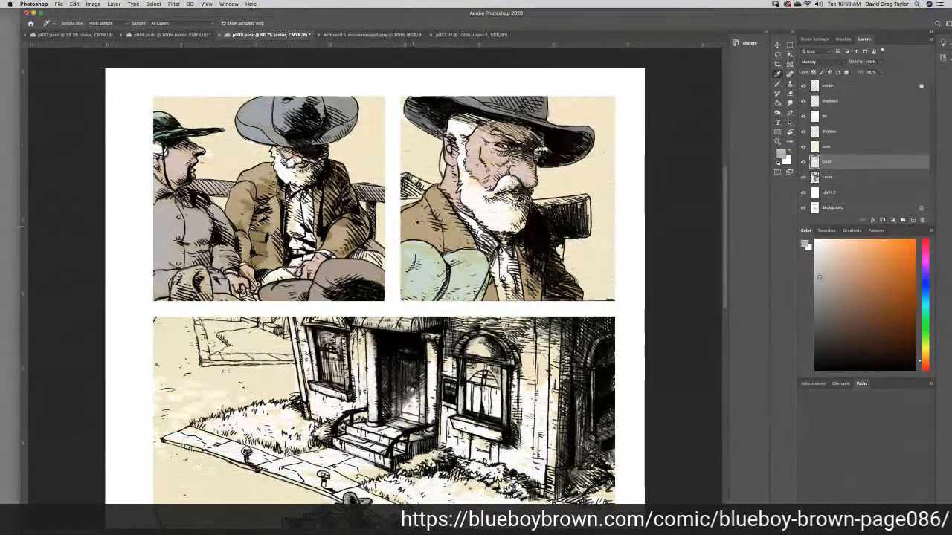
click(418, 224)
click(781, 153)
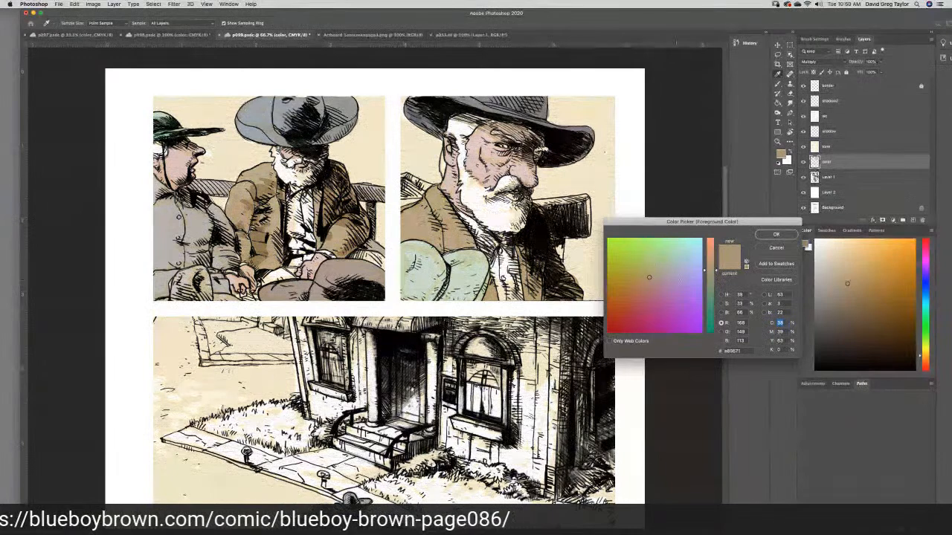
click(654, 277)
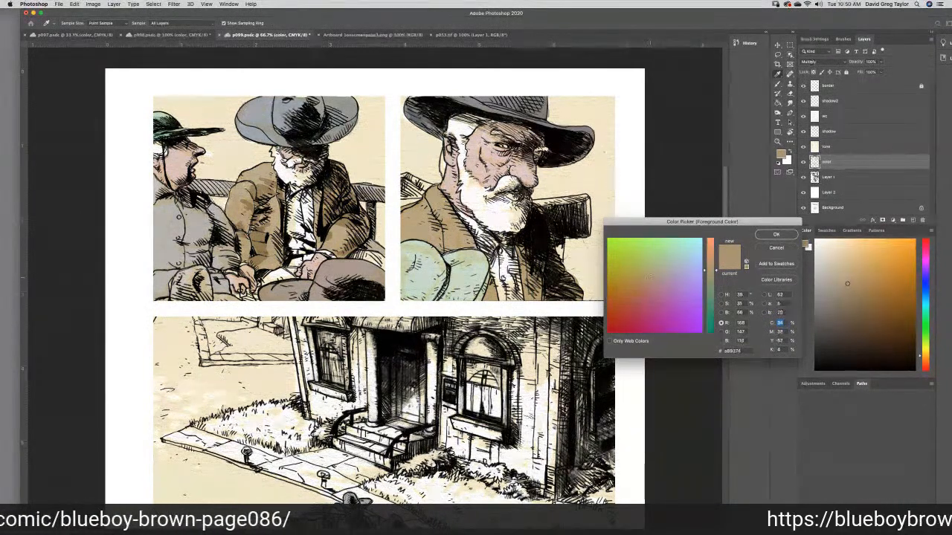
click(666, 276)
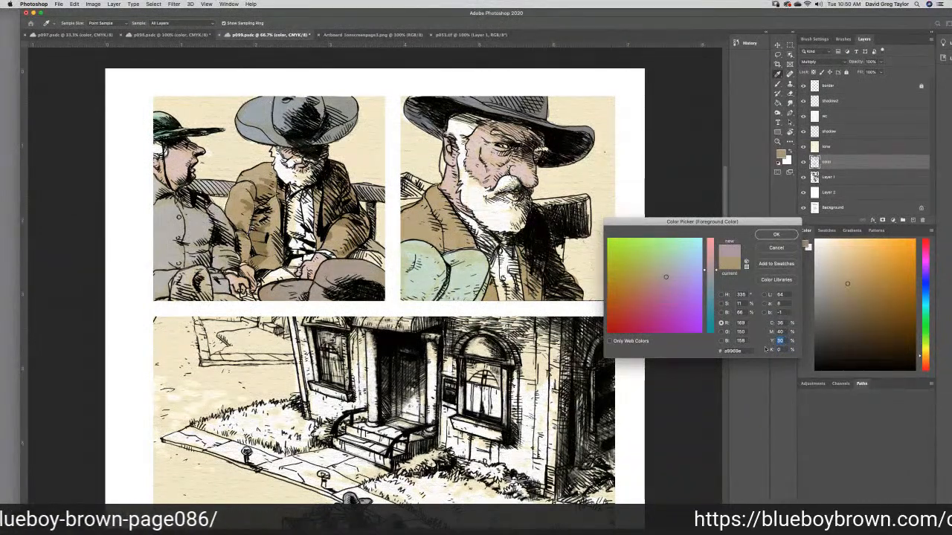
text(25)
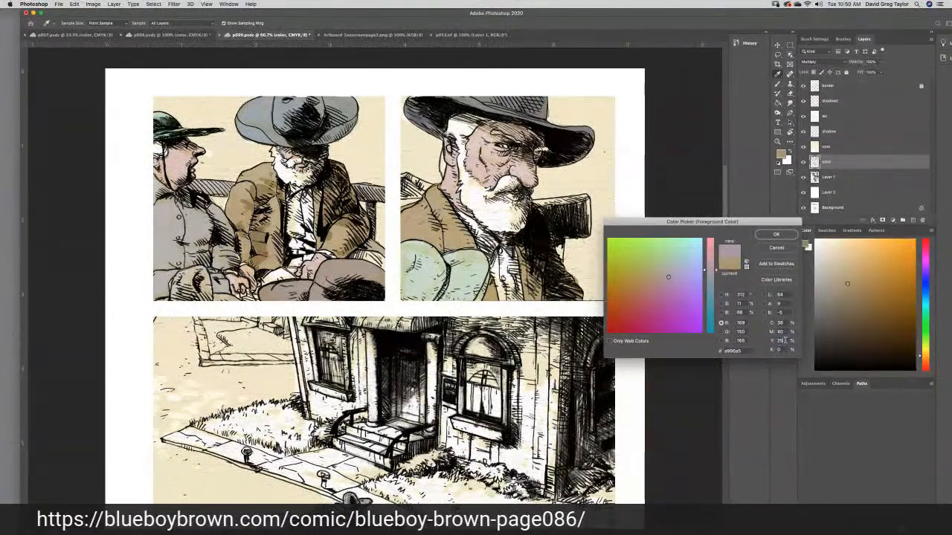
text(45)
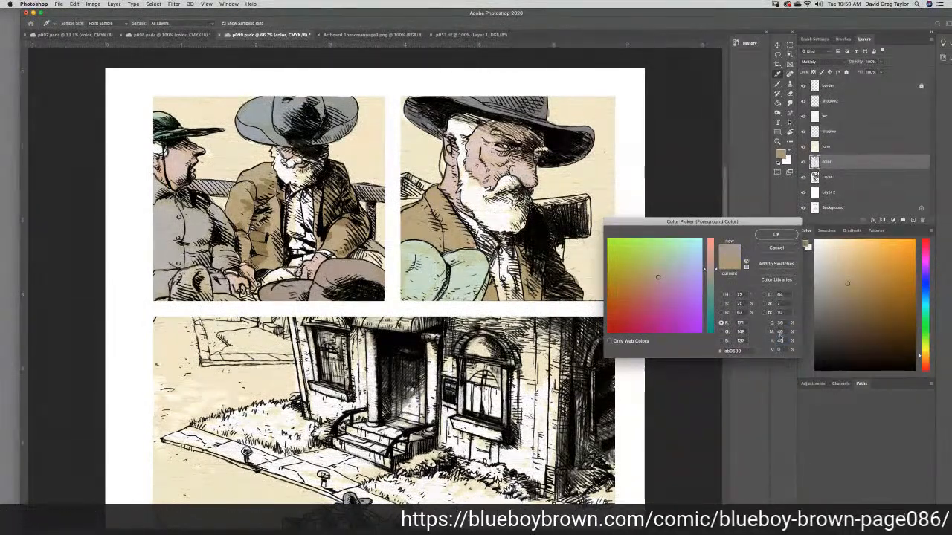
drag(784, 332, 771, 339)
text(30)
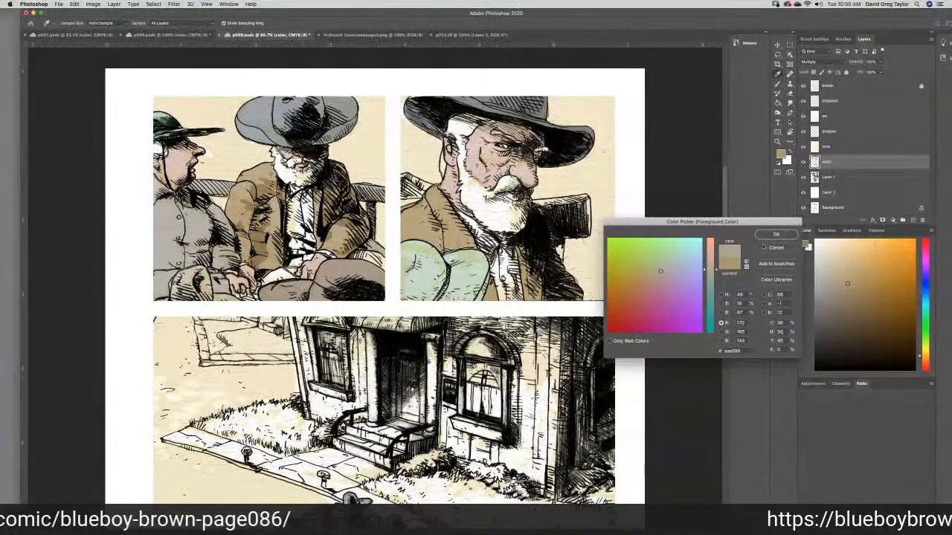
click(769, 234)
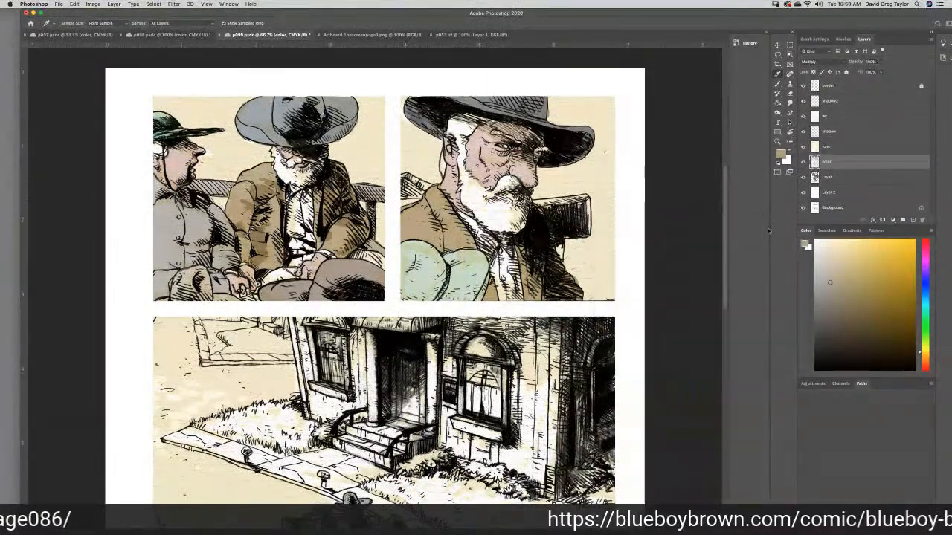
click(777, 84)
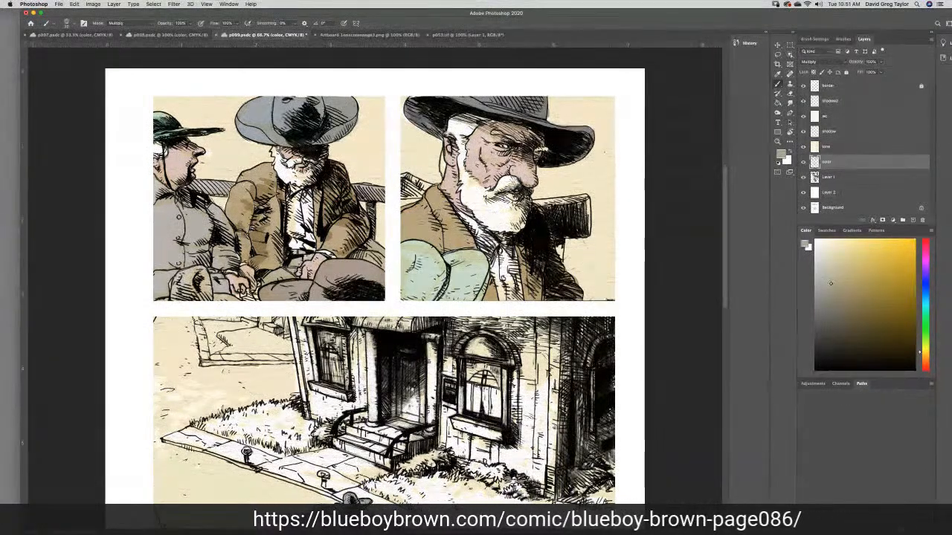
- Choose a light yellowish tan as the foreground color and paint the old man's vest with it in both upper panels
click(844, 273)
click(805, 245)
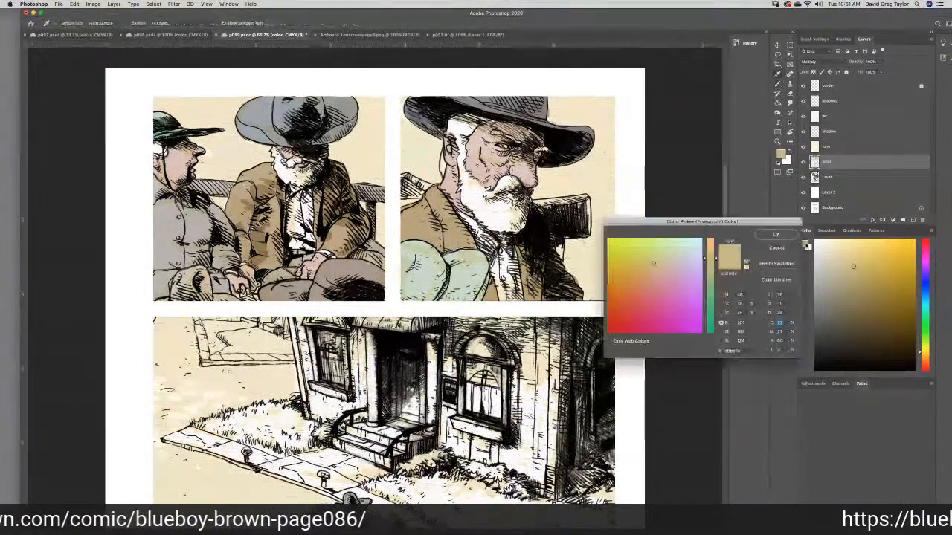
click(775, 235)
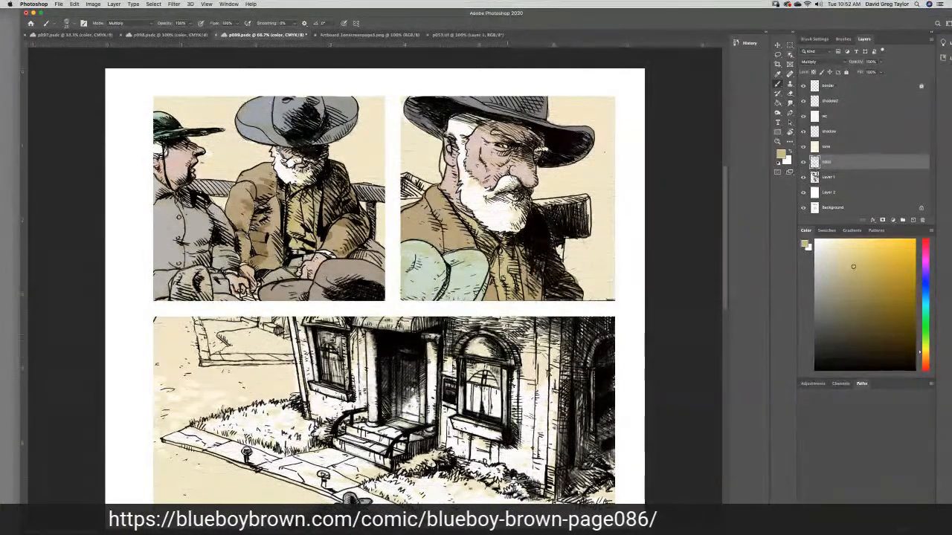
- On Layer 1, draw dark gray clouds, horizon and ground lines behind the men in both upper panels, saving the page along the way
scroll(686, 290, down, 5)
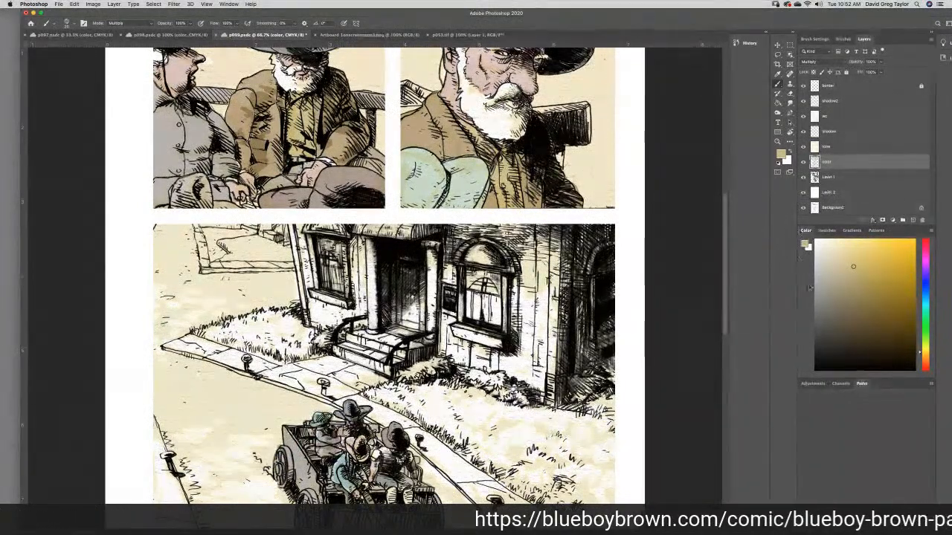
drag(725, 264, 724, 215)
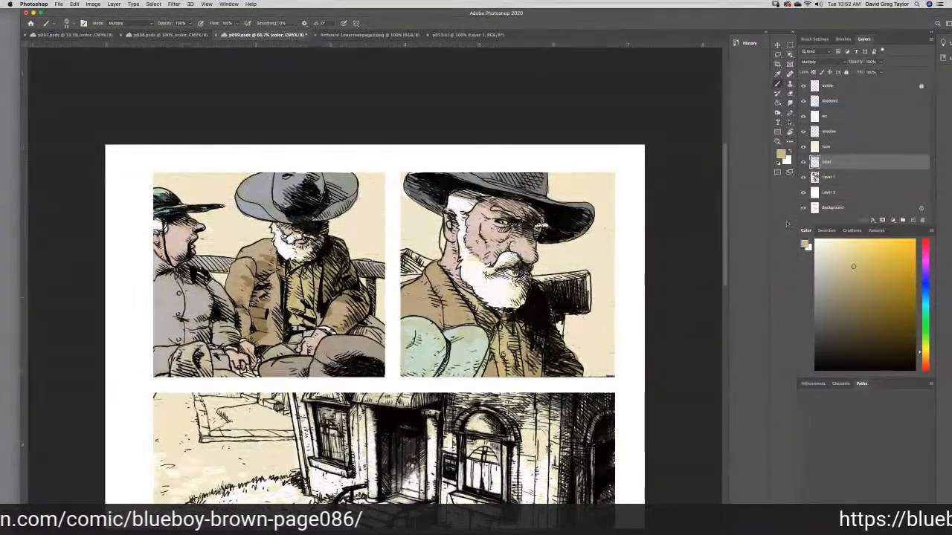
click(843, 178)
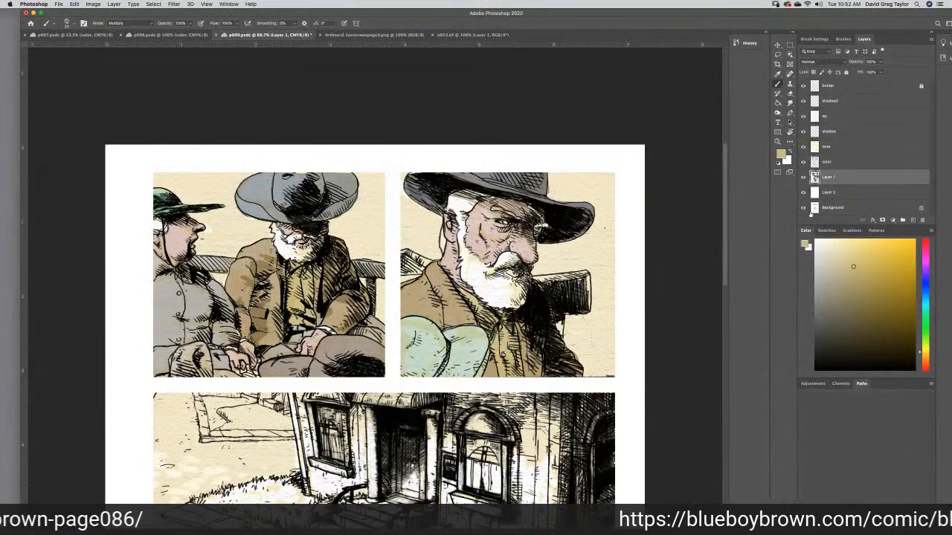
click(818, 327)
drag(817, 327, 816, 324)
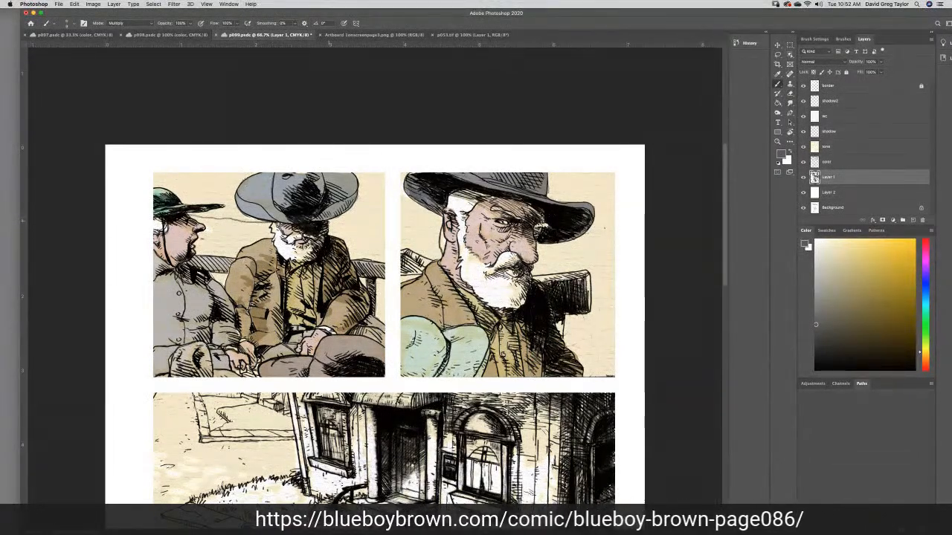
drag(329, 220, 356, 225)
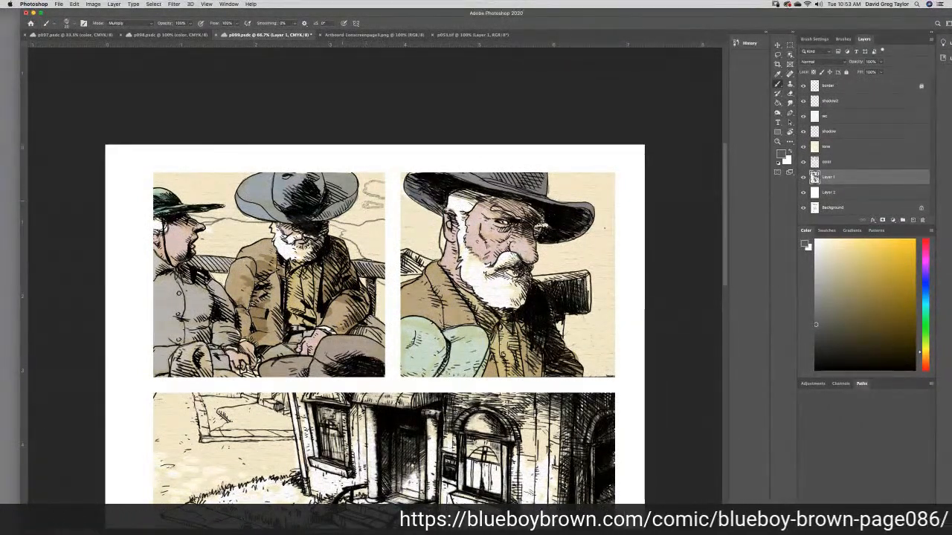
mouse_move(200, 177)
mouse_down()
mouse_move(235, 182)
mouse_move(196, 192)
mouse_move(171, 174)
mouse_up()
key(super+s)
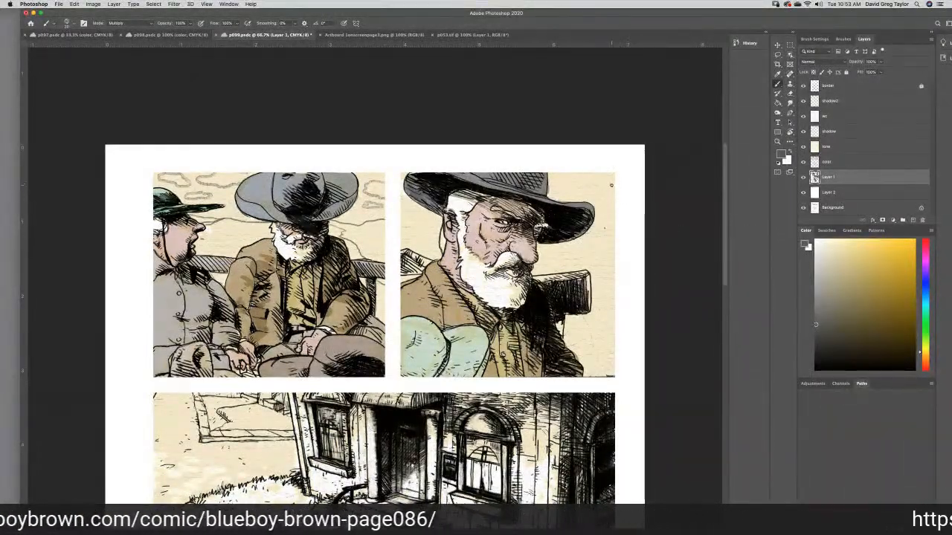
mouse_move(609, 179)
mouse_down()
mouse_move(583, 182)
mouse_move(614, 196)
mouse_up()
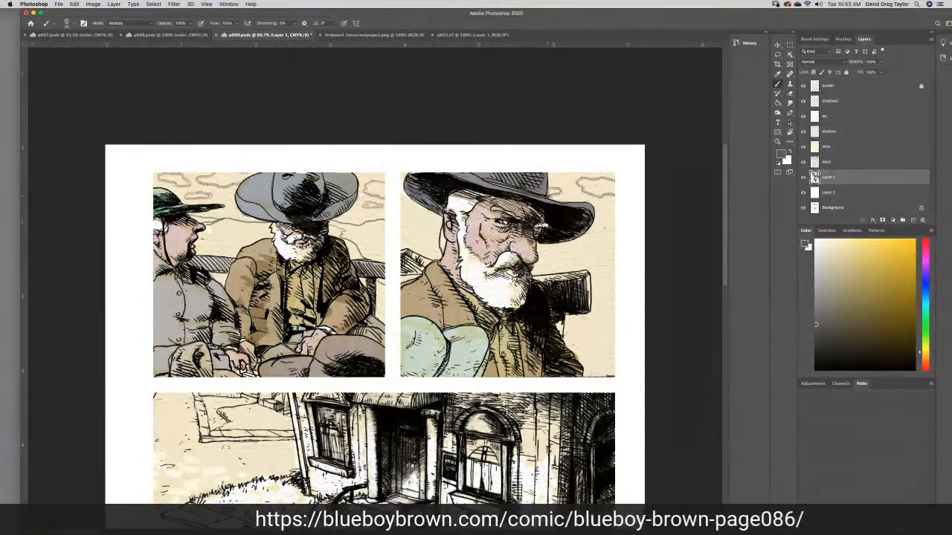
drag(397, 209, 426, 219)
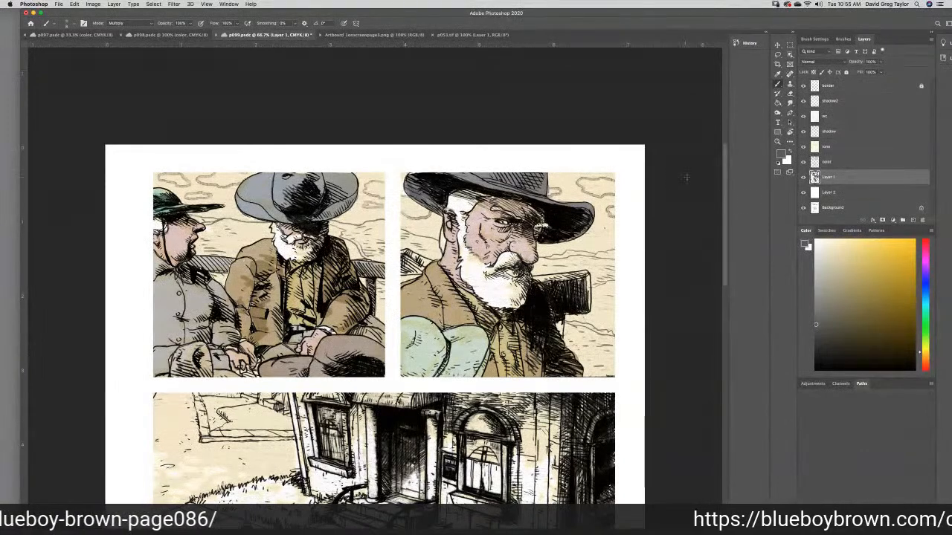
- Return to the color layer and set the foreground color to the teal blue #46a2b4
click(850, 162)
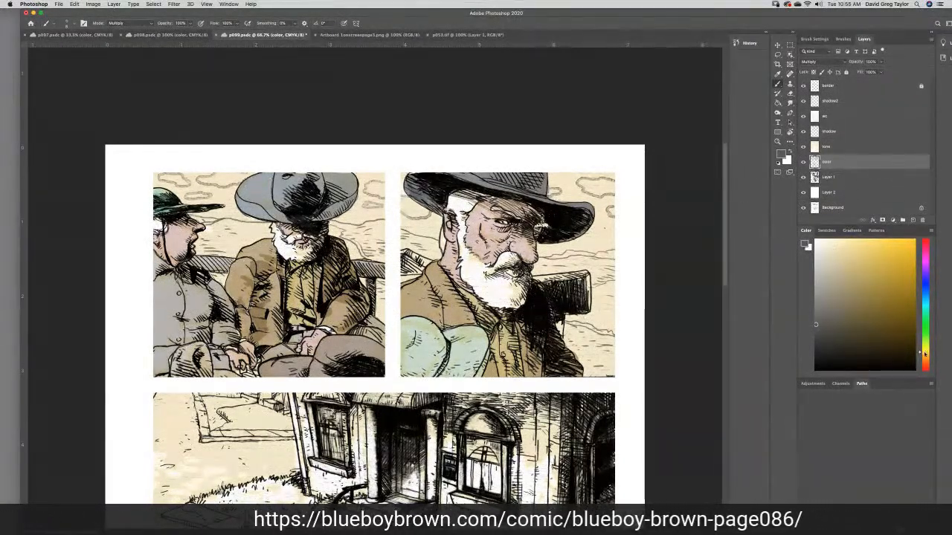
click(925, 301)
click(875, 279)
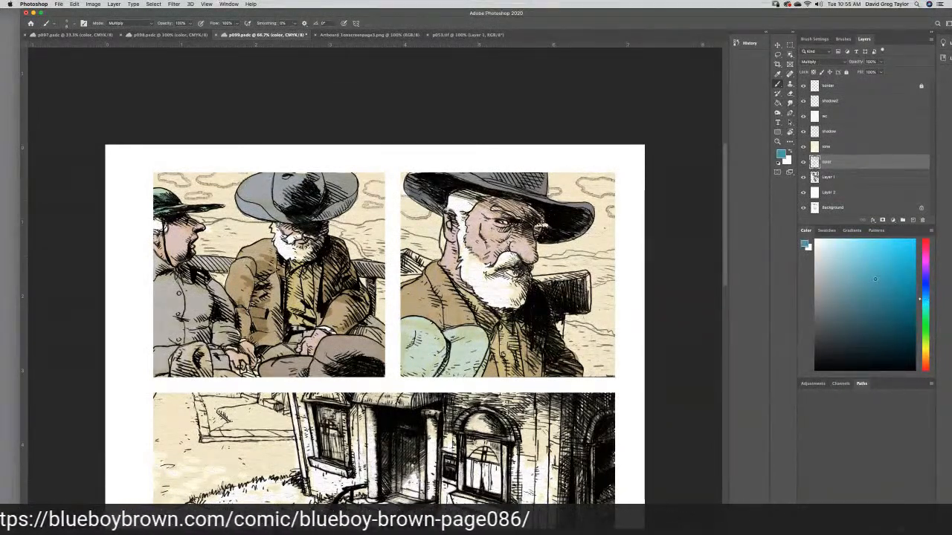
click(806, 245)
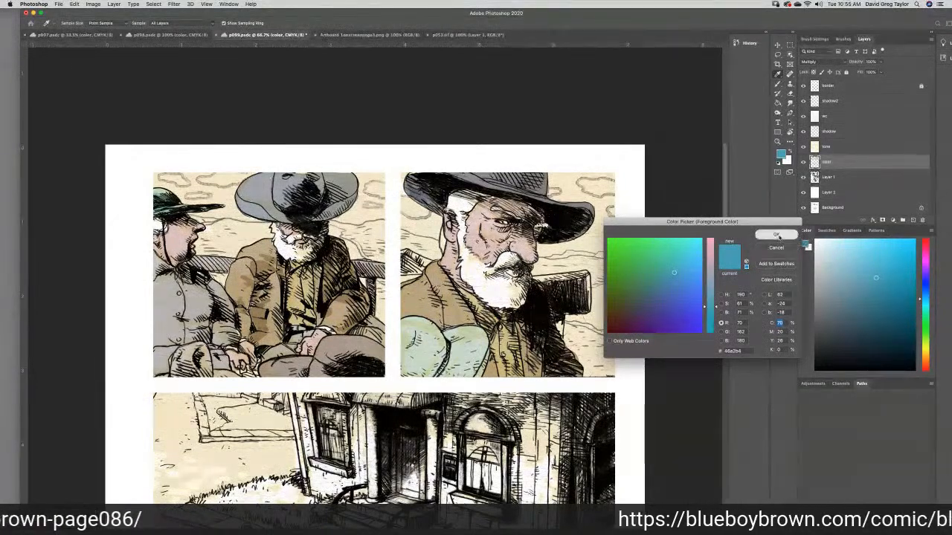
click(769, 234)
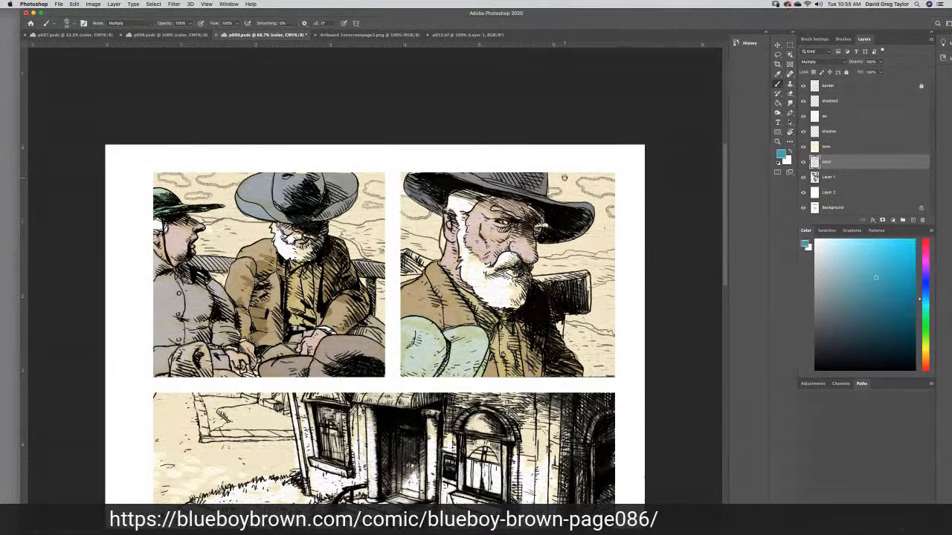
- Paint the sky around the old man's hat in the second panel with the teal blue, undoing the first trial stroke
drag(563, 178, 554, 179)
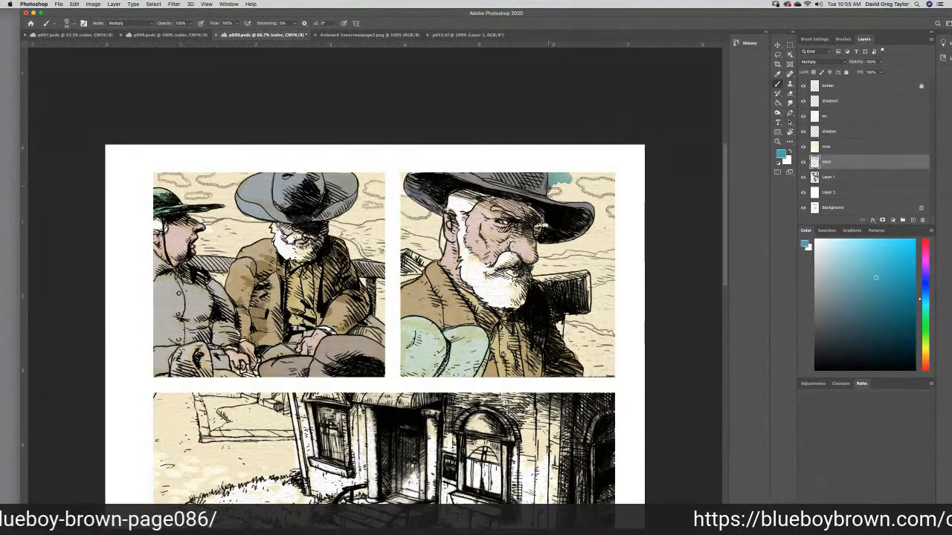
key(super+z)
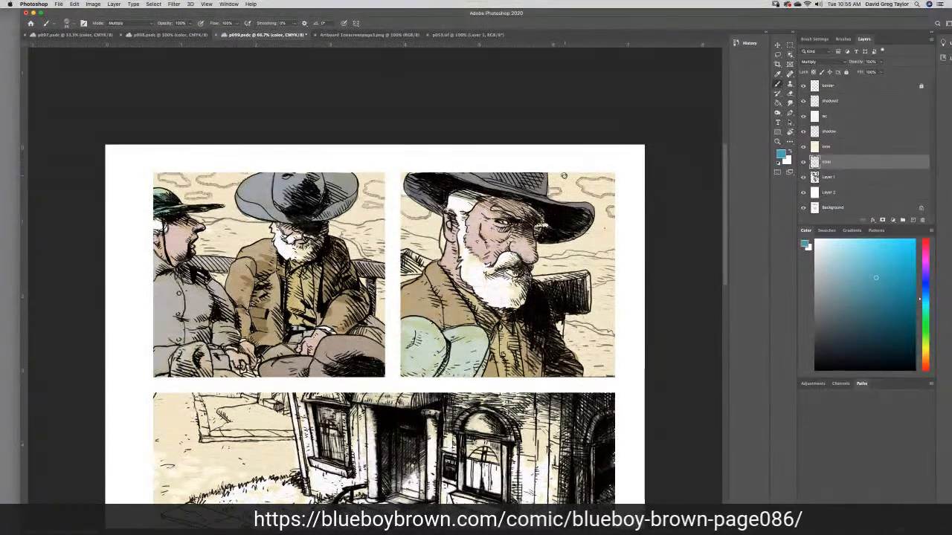
mouse_move(561, 174)
mouse_down()
mouse_move(550, 186)
mouse_move(558, 196)
mouse_move(599, 204)
mouse_move(599, 227)
mouse_move(585, 237)
mouse_up()
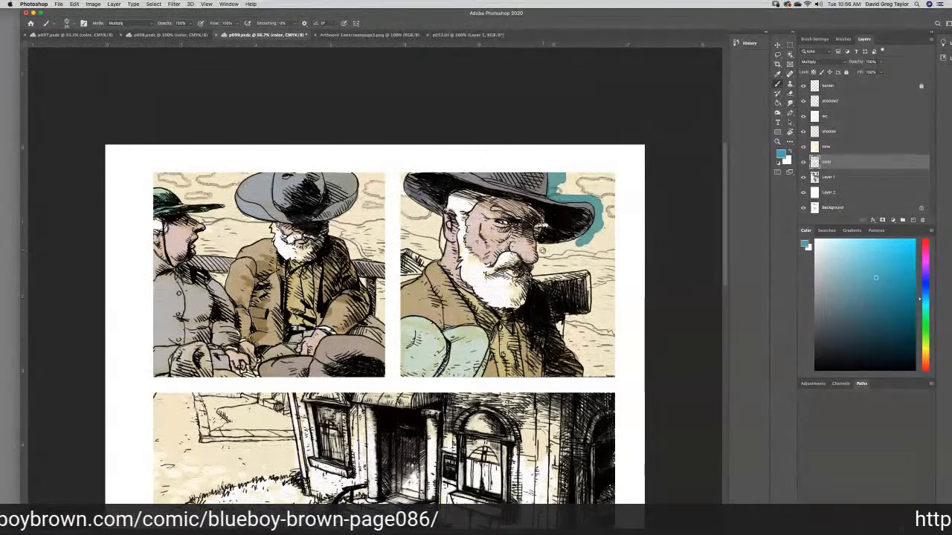
mouse_move(552, 252)
mouse_down()
mouse_move(578, 241)
mouse_move(542, 251)
mouse_up()
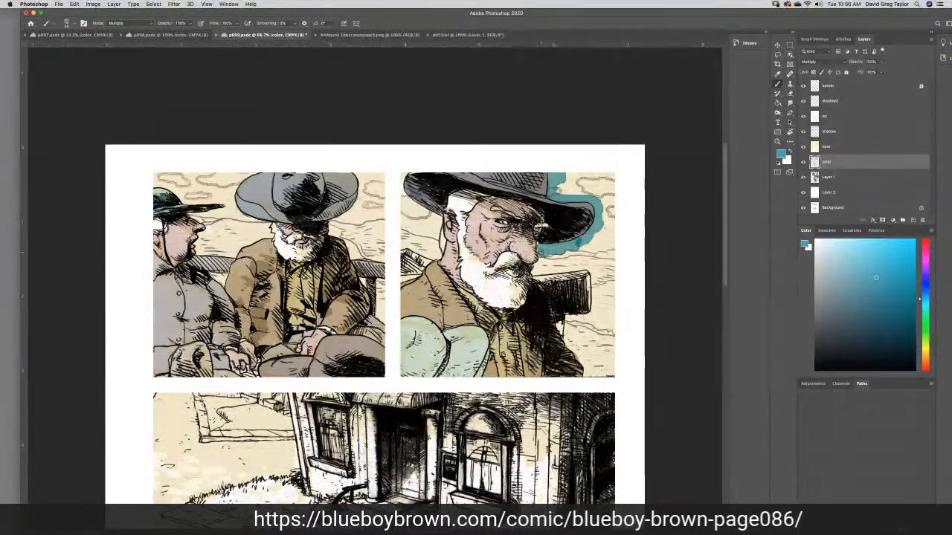
drag(541, 247, 546, 253)
mouse_move(574, 244)
mouse_down()
mouse_move(614, 243)
mouse_move(607, 216)
mouse_move(587, 239)
mouse_move(598, 244)
mouse_move(607, 232)
mouse_move(608, 223)
mouse_move(594, 241)
mouse_move(613, 194)
mouse_move(601, 177)
mouse_move(558, 191)
mouse_move(610, 186)
mouse_move(568, 175)
mouse_move(613, 177)
mouse_move(591, 193)
mouse_move(611, 181)
mouse_up()
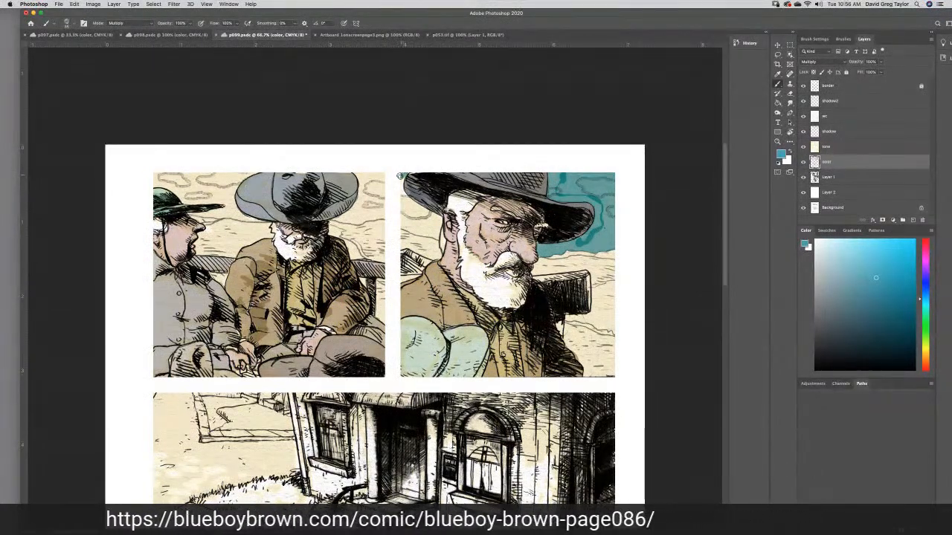
mouse_move(398, 188)
mouse_down()
mouse_move(438, 221)
mouse_move(416, 233)
mouse_move(406, 216)
mouse_move(400, 222)
mouse_move(400, 201)
mouse_move(425, 217)
mouse_move(400, 211)
mouse_up()
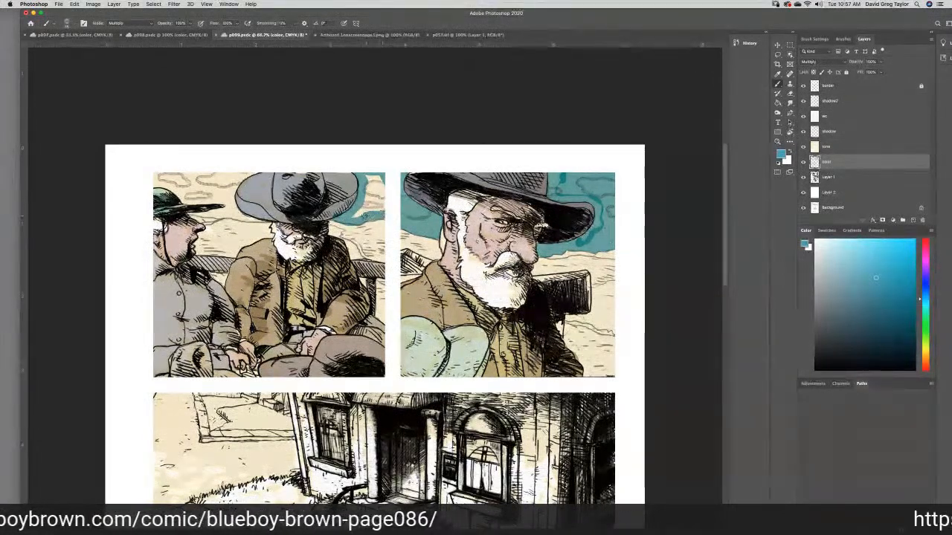
- Fill the first panel's sky with the same teal and smudge away the dark overlapping brush marks in both skies
drag(377, 172, 365, 212)
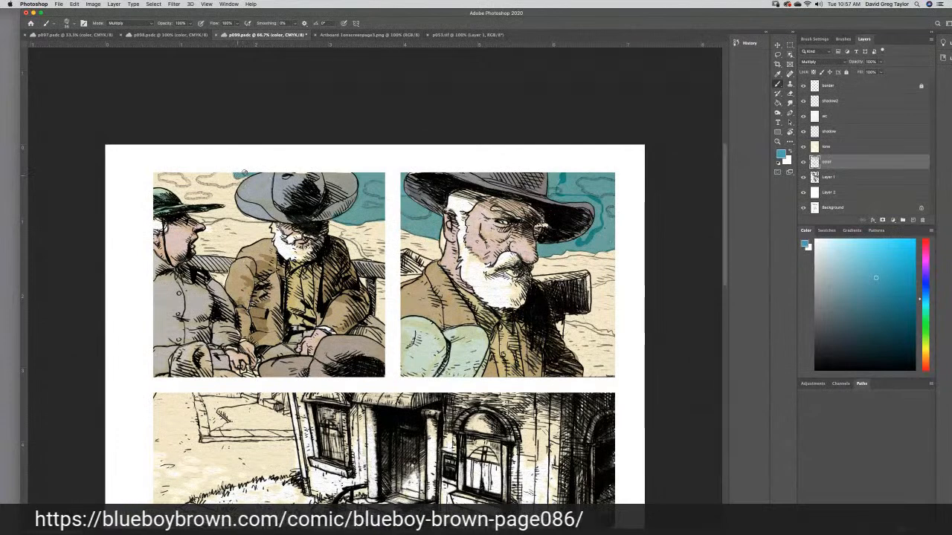
drag(235, 180, 237, 212)
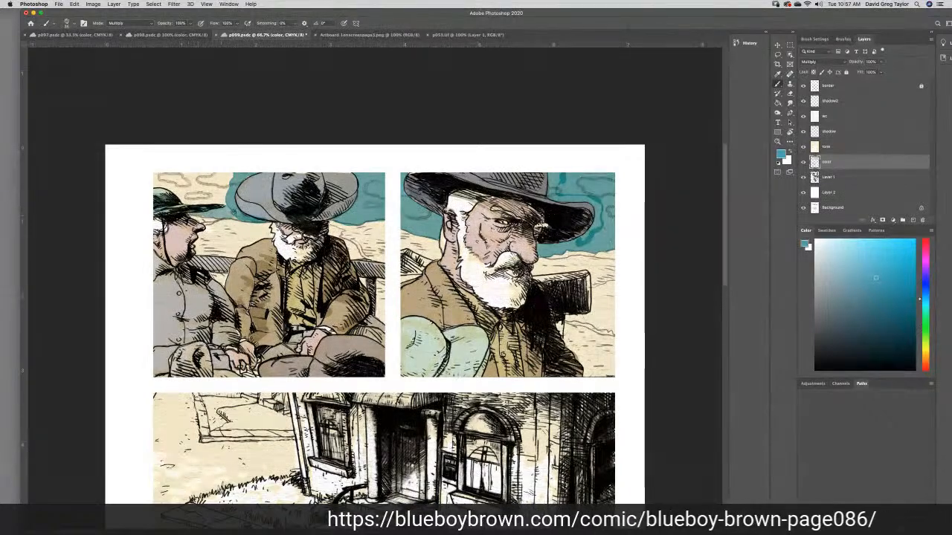
mouse_move(241, 216)
mouse_down()
mouse_move(229, 202)
mouse_move(177, 198)
mouse_move(151, 181)
mouse_move(223, 179)
mouse_move(197, 175)
mouse_move(223, 190)
mouse_move(227, 182)
mouse_move(178, 186)
mouse_move(221, 197)
mouse_up()
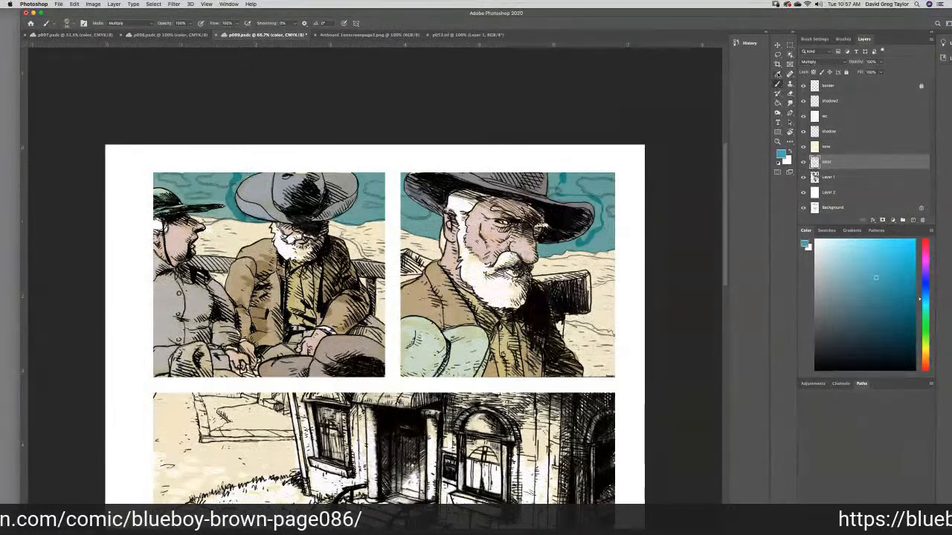
click(790, 103)
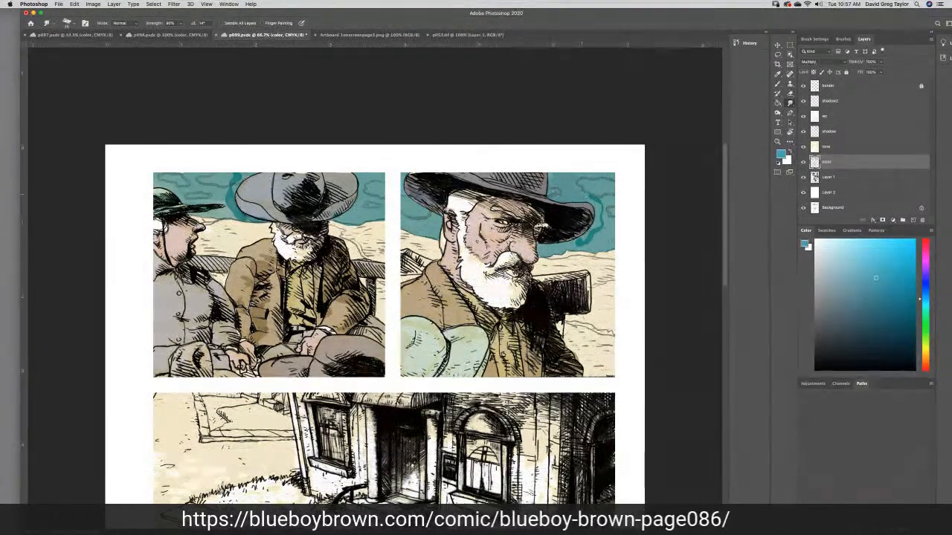
drag(610, 198, 593, 239)
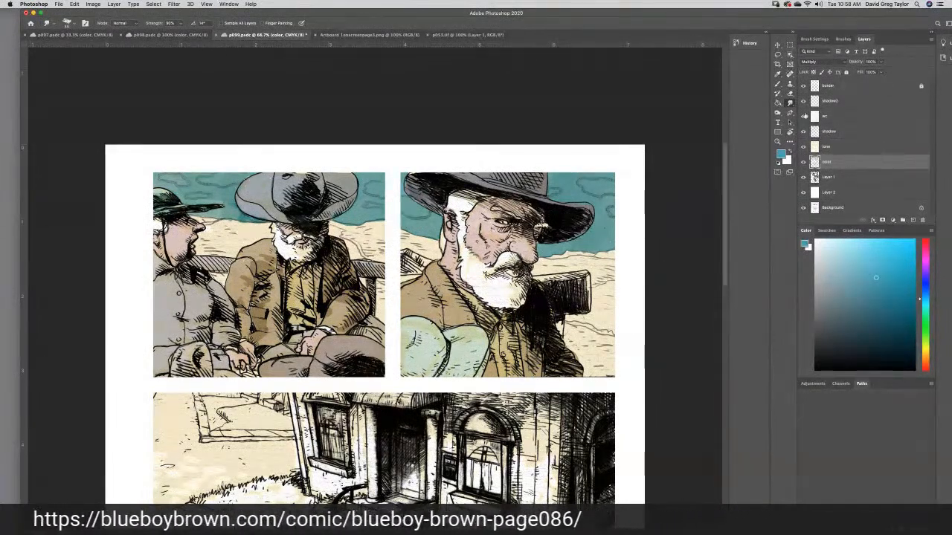
- Sample the brown of the dirt road in p098 and paint the lower ground behind the men in both upper panels of p099
click(777, 75)
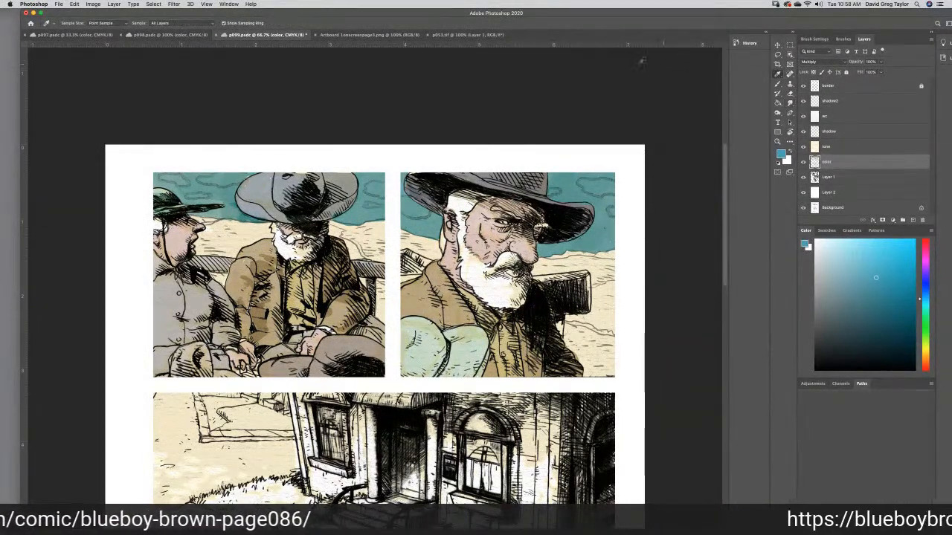
click(159, 35)
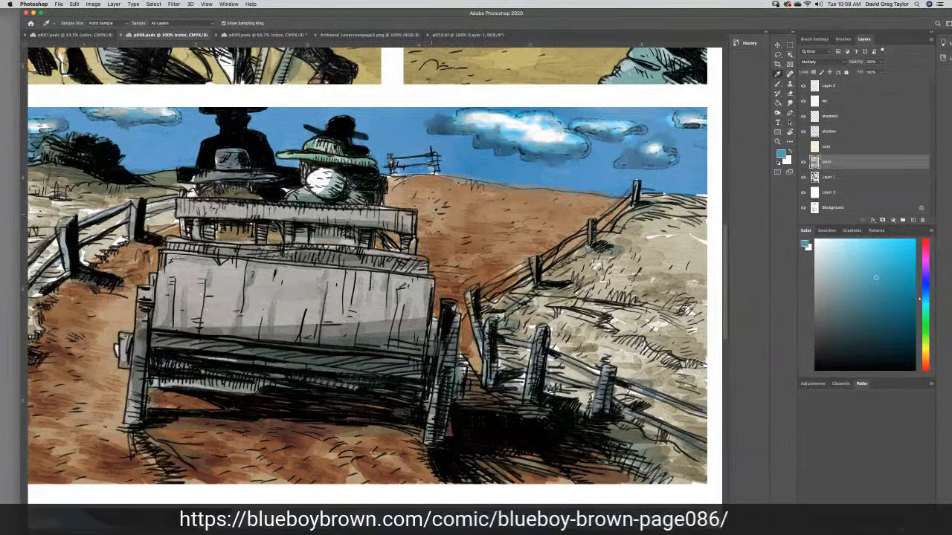
click(427, 209)
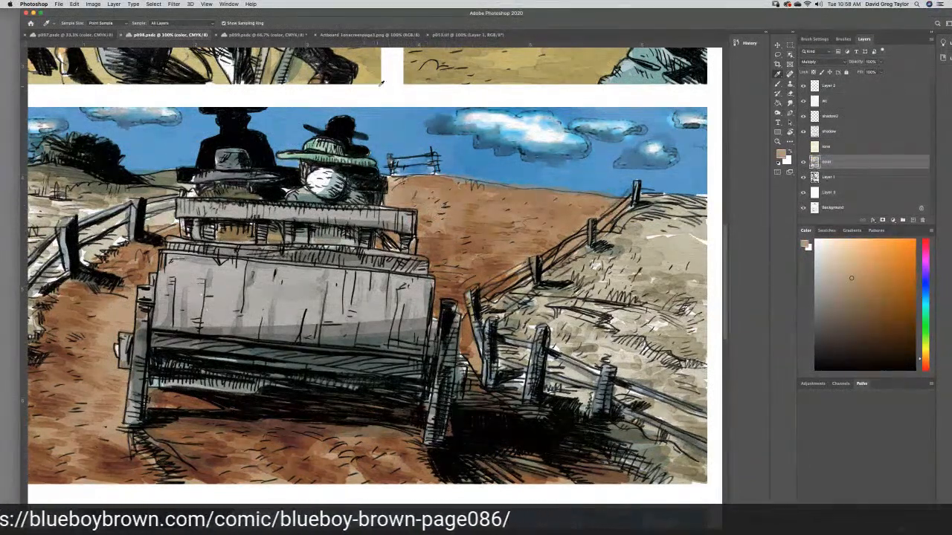
click(264, 34)
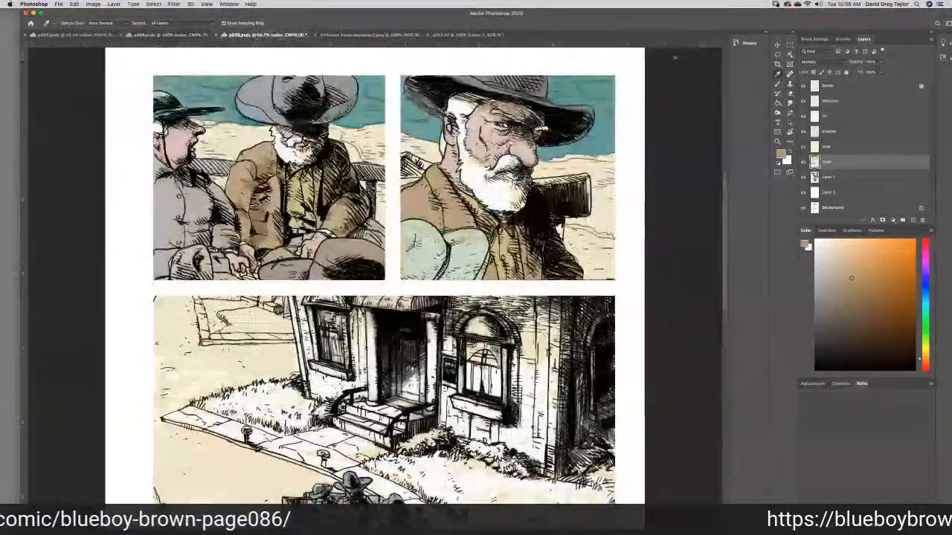
key(b)
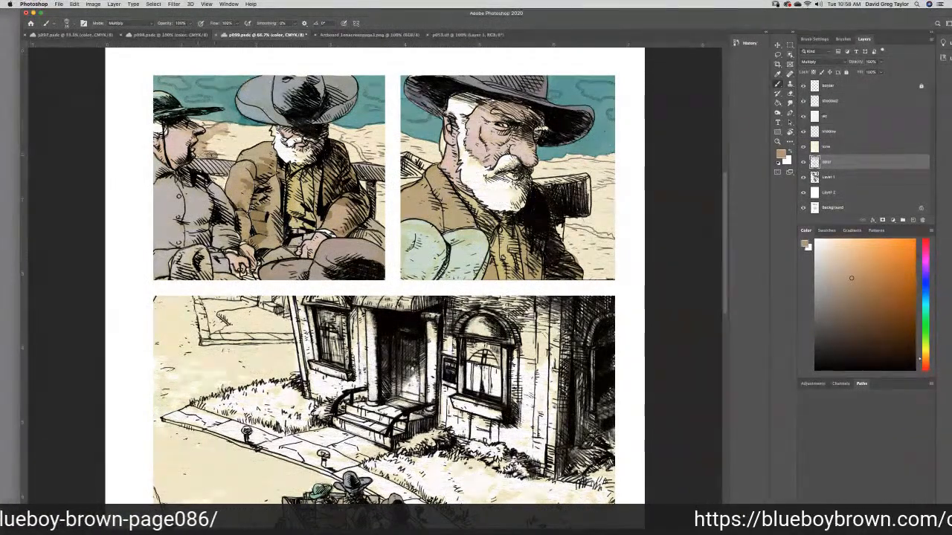
drag(236, 152, 252, 139)
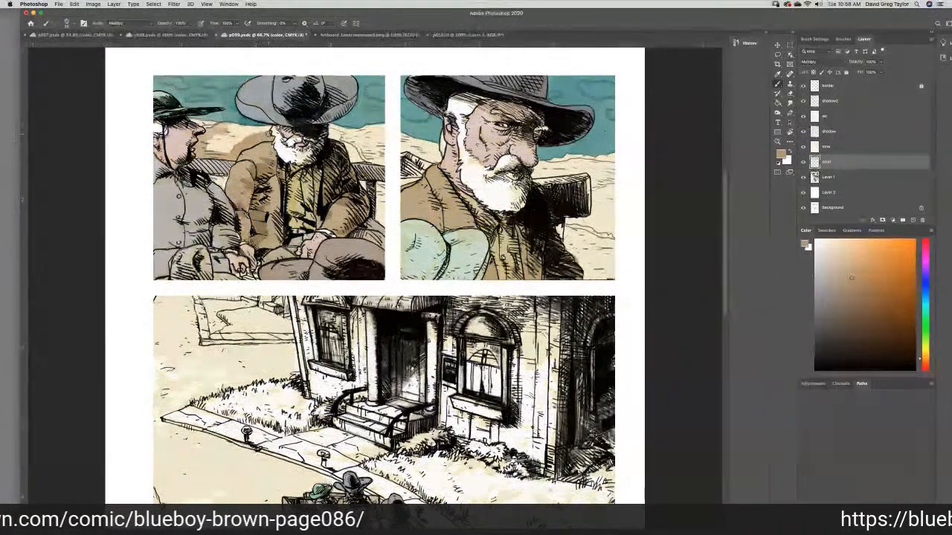
mouse_move(234, 127)
mouse_down()
mouse_move(243, 129)
mouse_move(223, 136)
mouse_move(240, 141)
mouse_move(212, 137)
mouse_move(219, 128)
mouse_move(198, 152)
mouse_up()
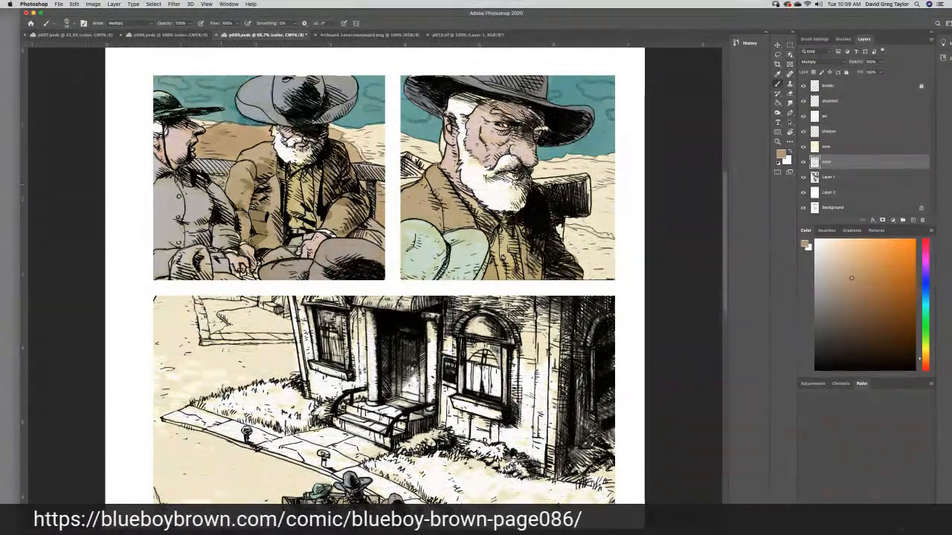
mouse_move(576, 241)
mouse_down()
mouse_move(610, 241)
mouse_move(613, 260)
mouse_move(610, 275)
mouse_move(593, 281)
mouse_move(592, 267)
mouse_move(587, 278)
mouse_move(587, 253)
mouse_move(577, 255)
mouse_move(609, 257)
mouse_up()
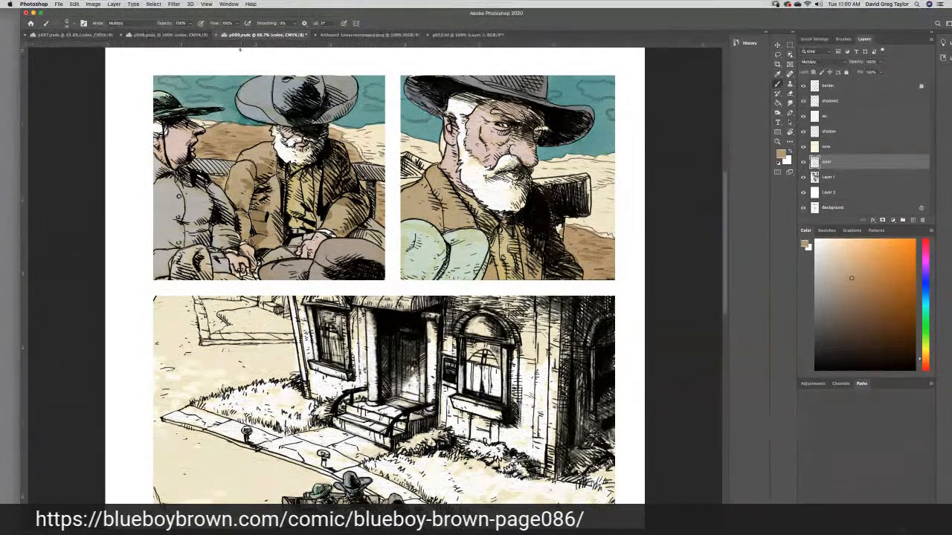
- Sample the pale hillside color in p098, set its black value to 0, and paint the remaining distant ground in p099's upper panels
click(178, 35)
key(i)
click(685, 250)
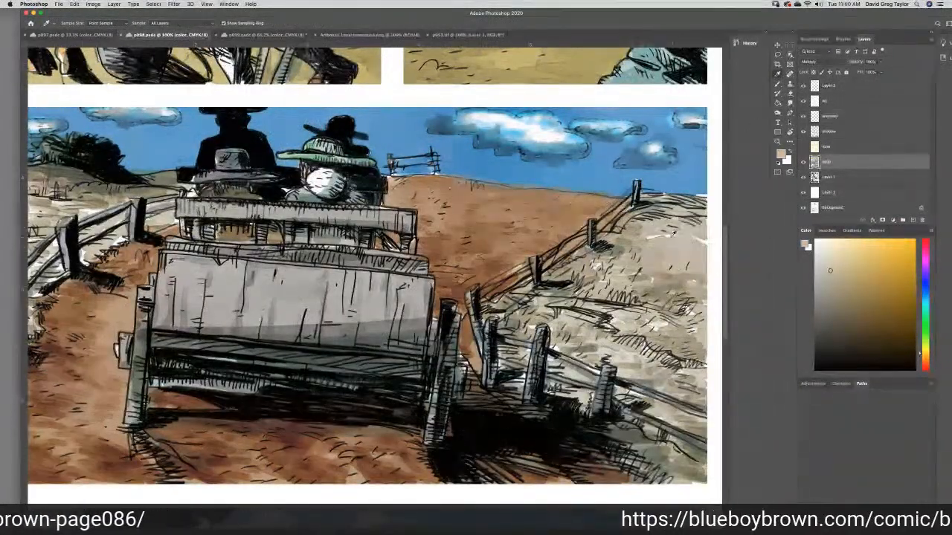
click(806, 245)
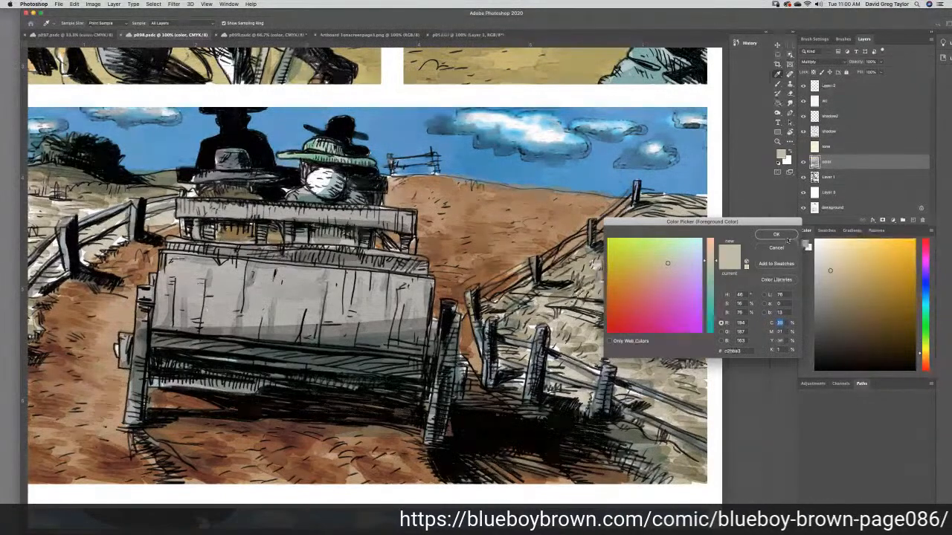
drag(781, 349, 766, 355)
text(0)
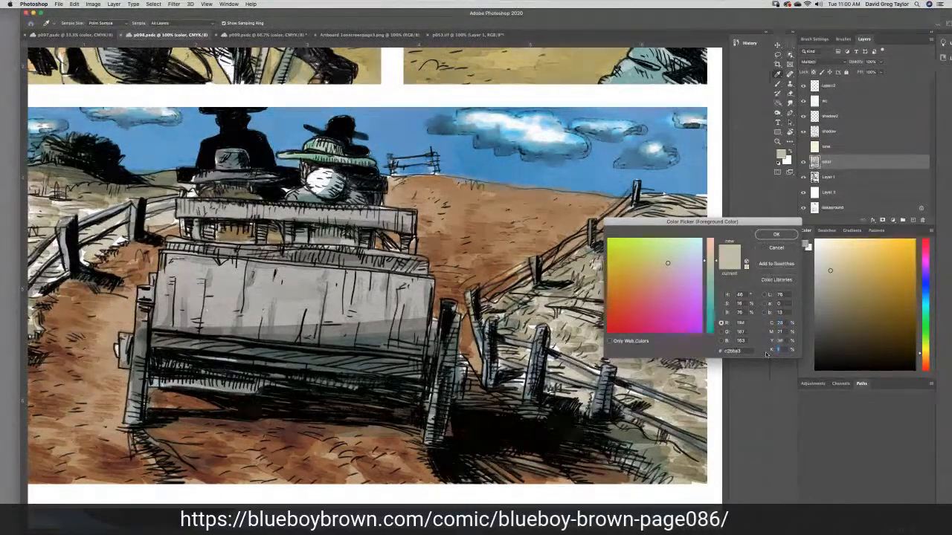
click(775, 235)
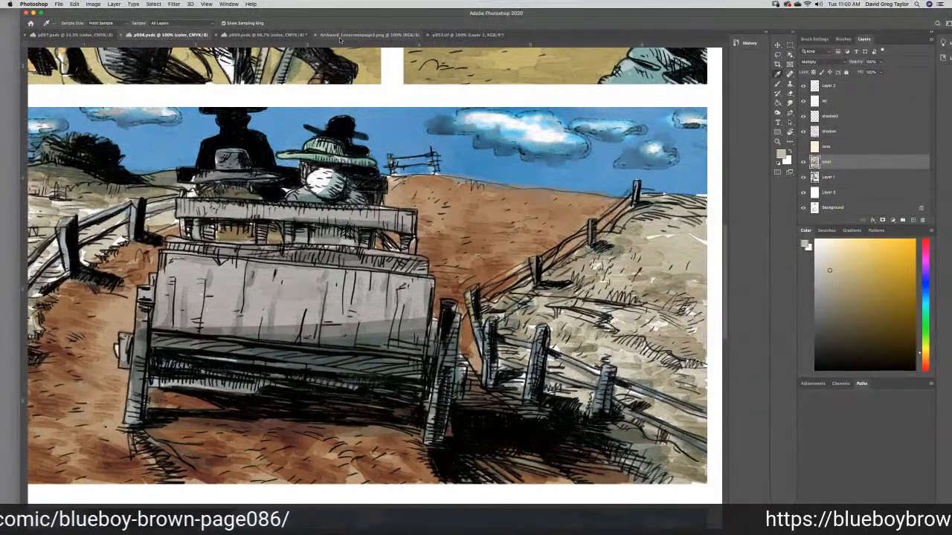
click(268, 35)
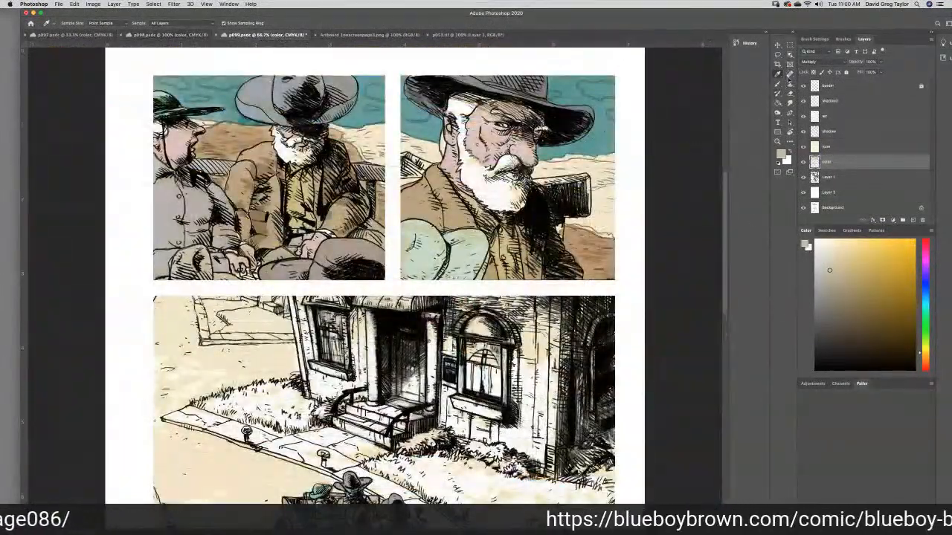
click(778, 83)
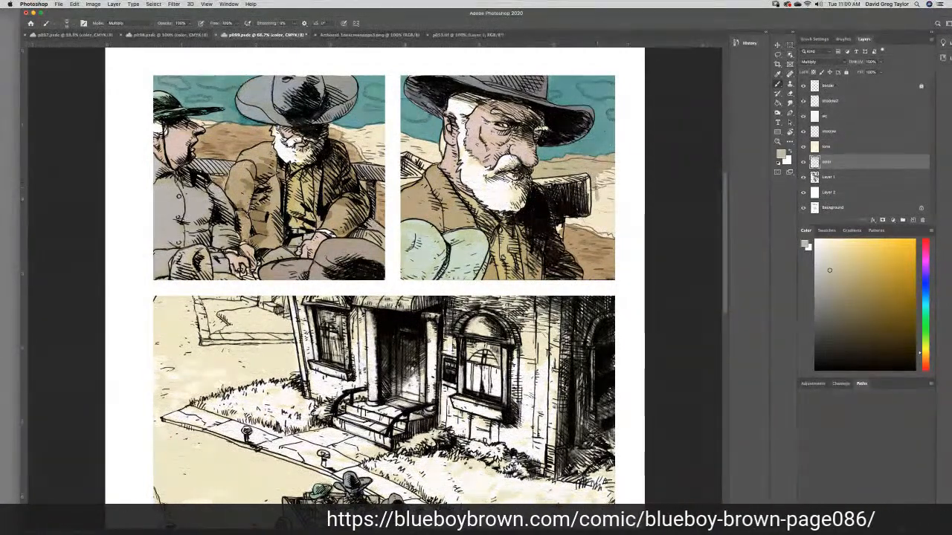
mouse_move(595, 201)
mouse_down()
mouse_move(590, 215)
mouse_move(567, 223)
mouse_move(609, 239)
mouse_move(597, 230)
mouse_move(603, 221)
mouse_move(581, 225)
mouse_move(603, 178)
mouse_move(612, 183)
mouse_move(613, 215)
mouse_move(604, 190)
mouse_move(608, 216)
mouse_up()
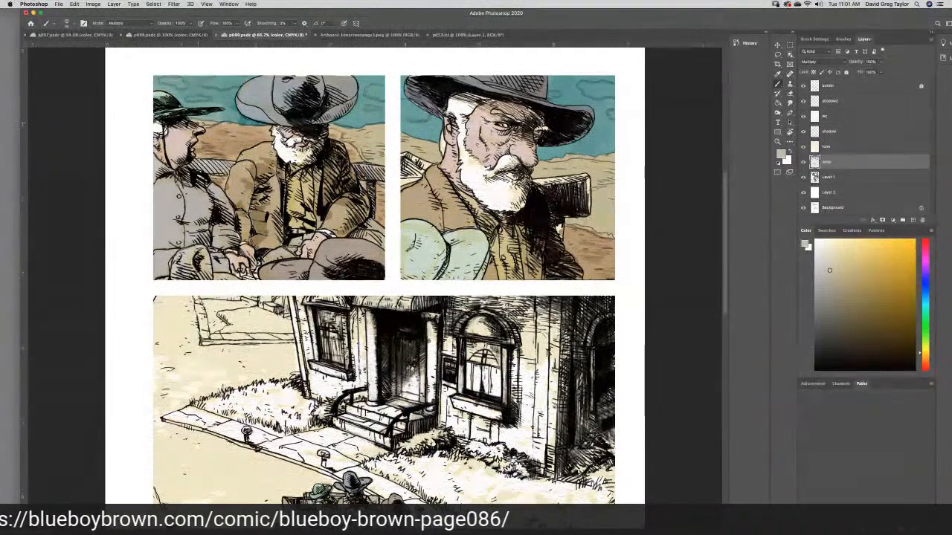
- Sample the gray of the wagon in the large street panel and paint the wagon parts behind the old man in the second panel
click(777, 74)
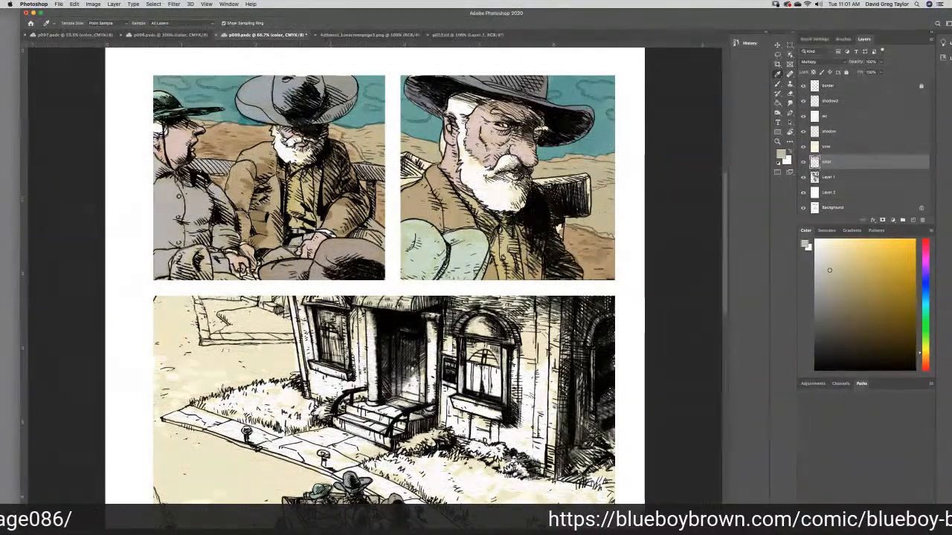
click(313, 465)
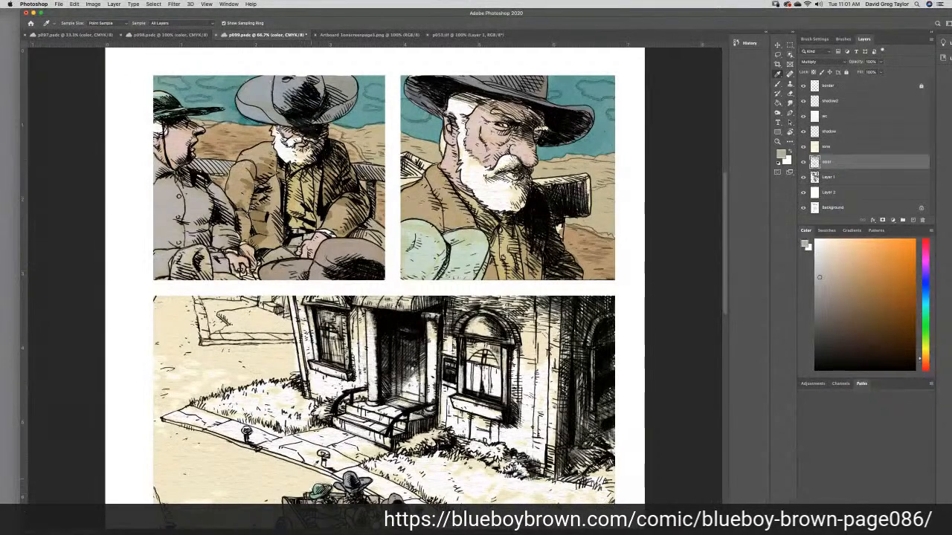
click(777, 84)
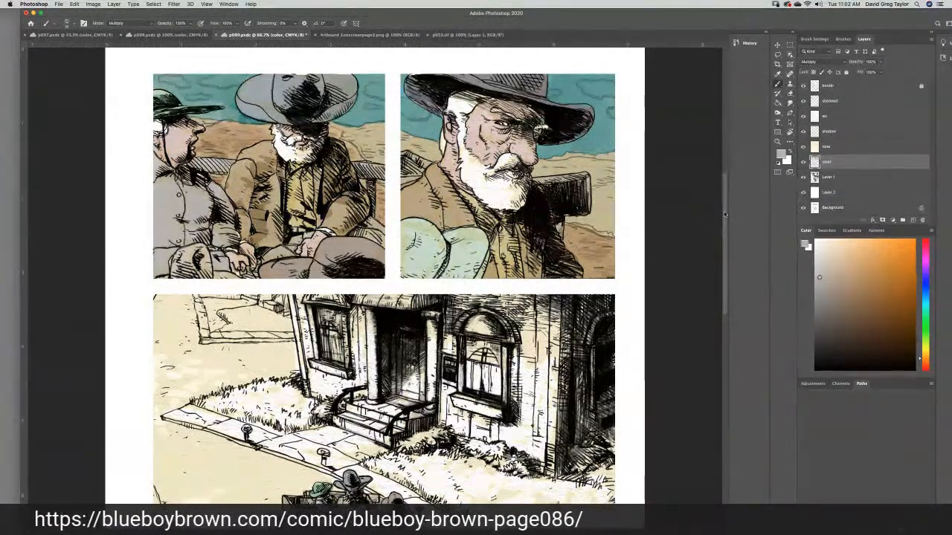
- Sample the horse's light grayish brown from p098's last panel and return to p099's street panel with the Brush tool ready
scroll(723, 211, down, 5)
scroll(724, 211, down, 4)
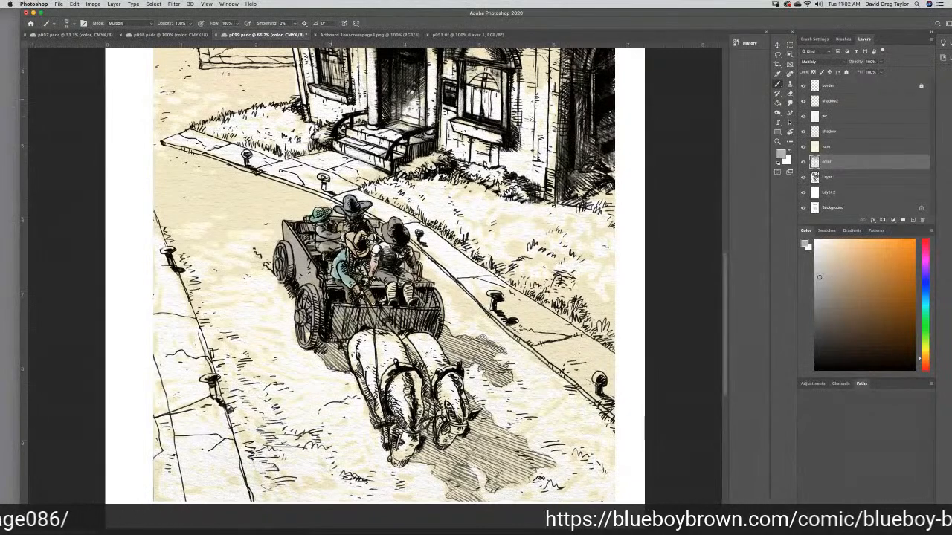
click(160, 34)
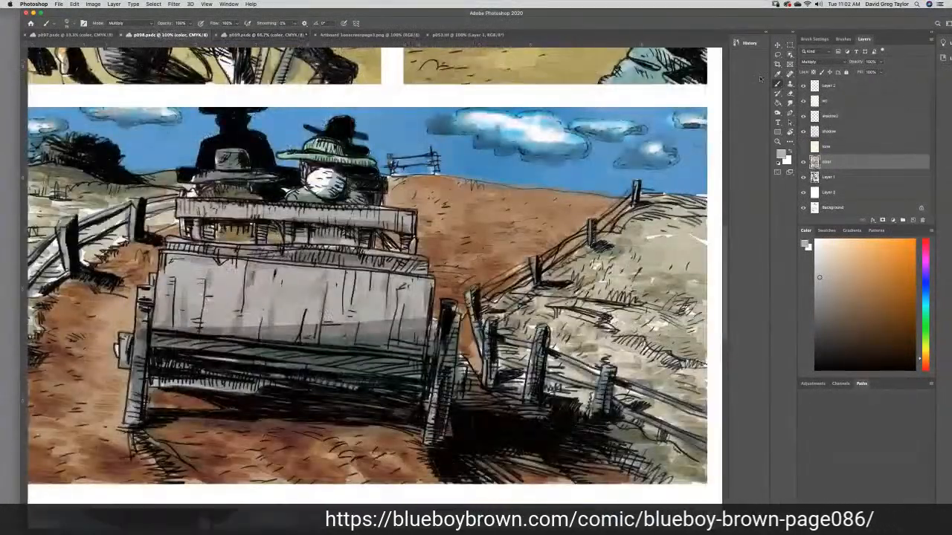
click(777, 74)
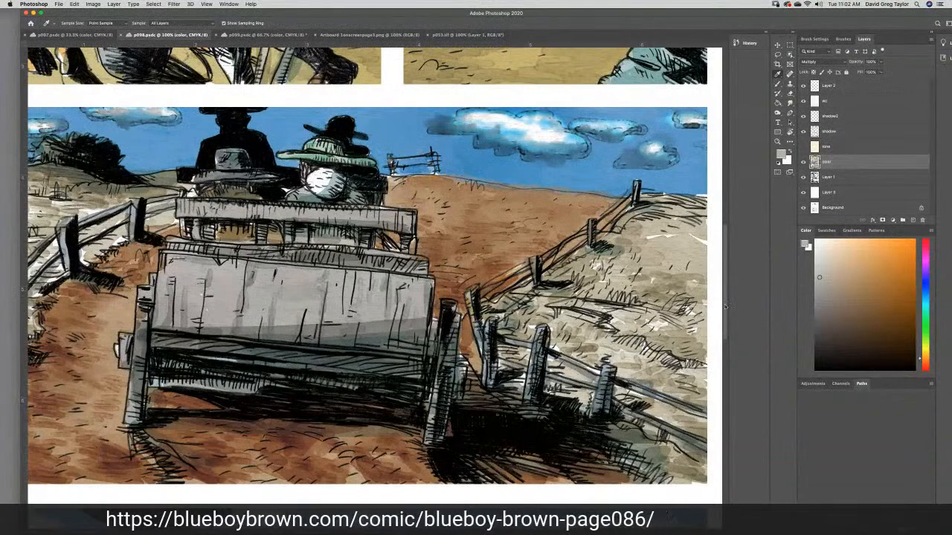
drag(723, 294, 773, 385)
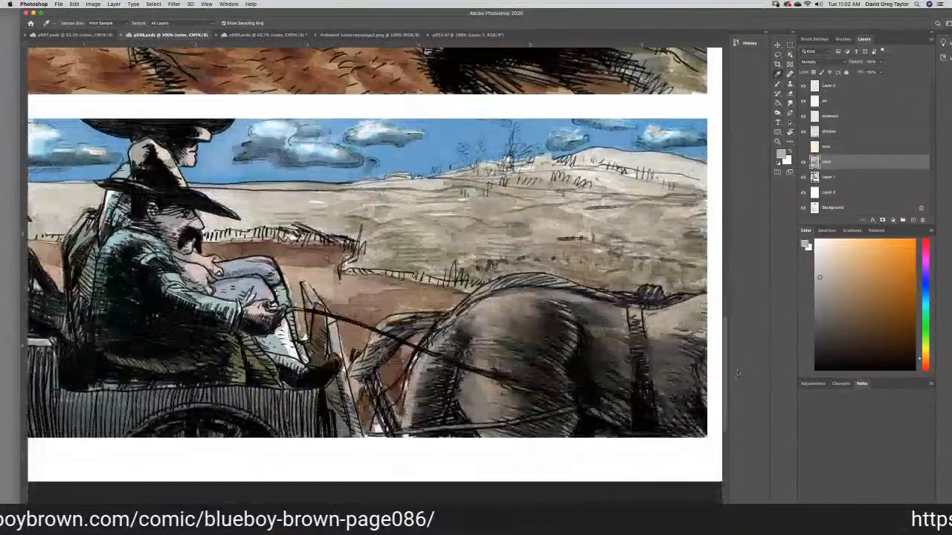
click(488, 303)
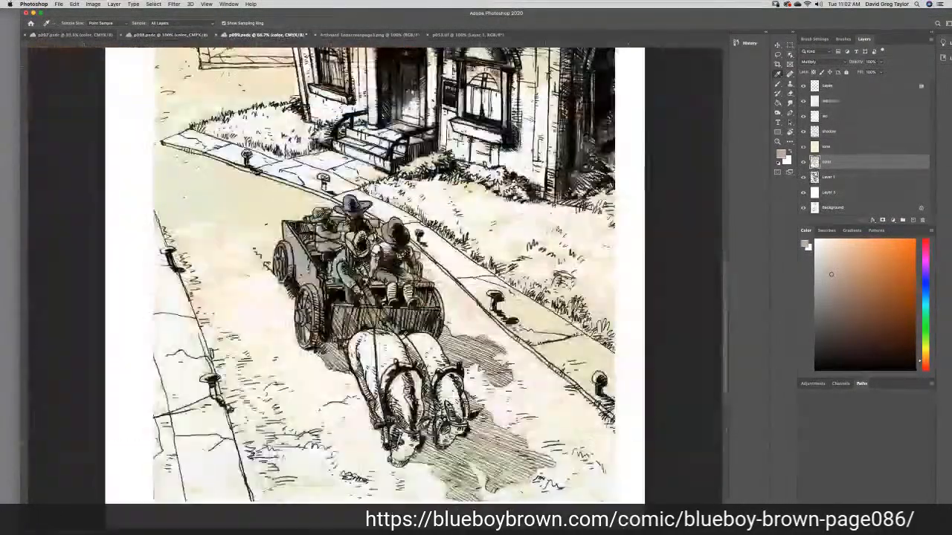
click(264, 35)
click(777, 84)
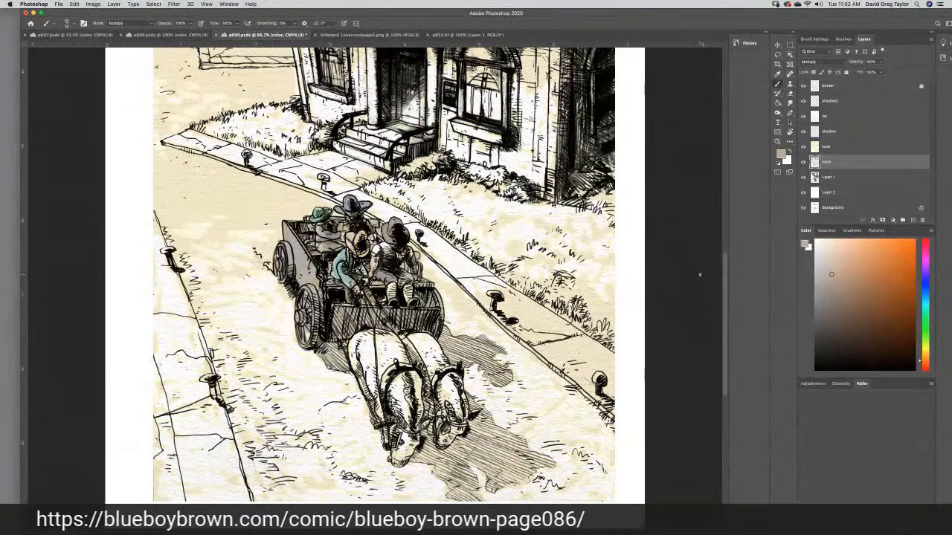
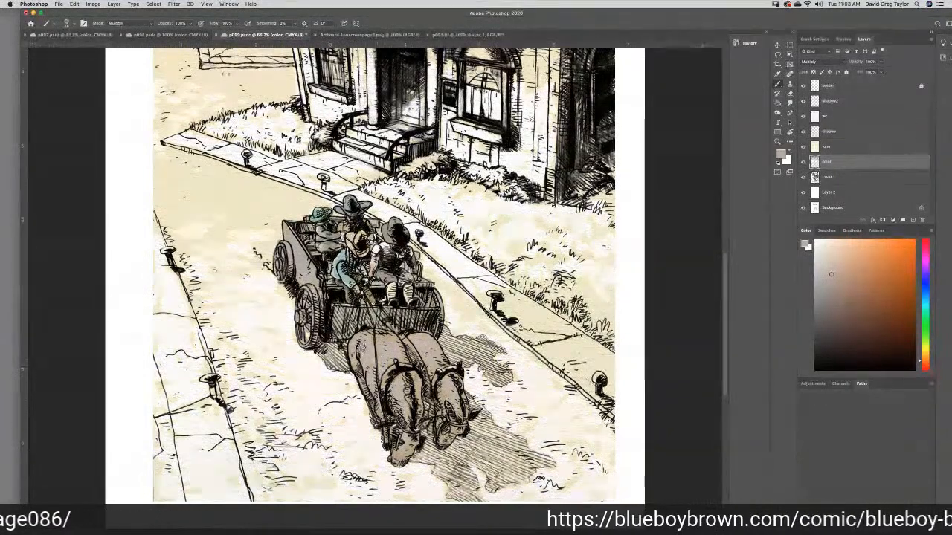
- Save p099 and brush the sampled grayish brown over the horses pulling the wagon in the street panel
key(super+s)
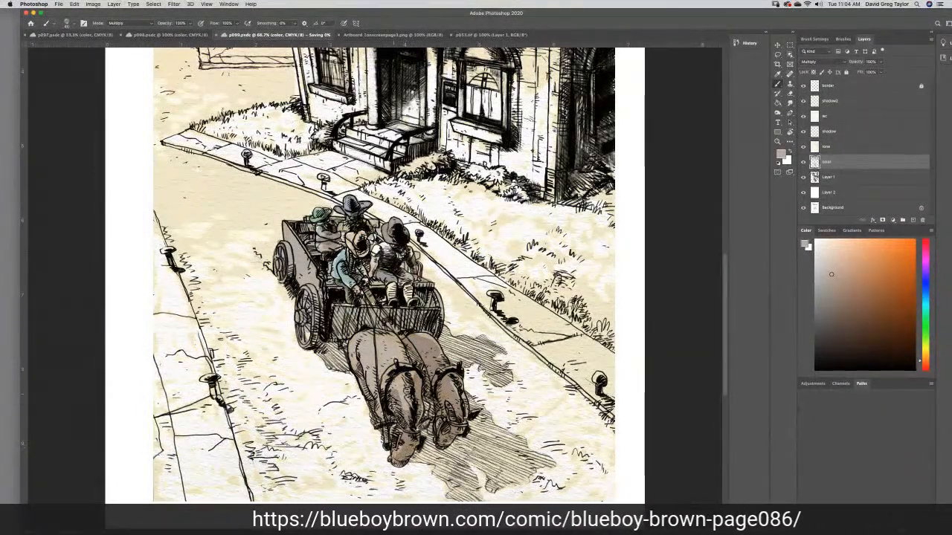
drag(362, 364, 396, 350)
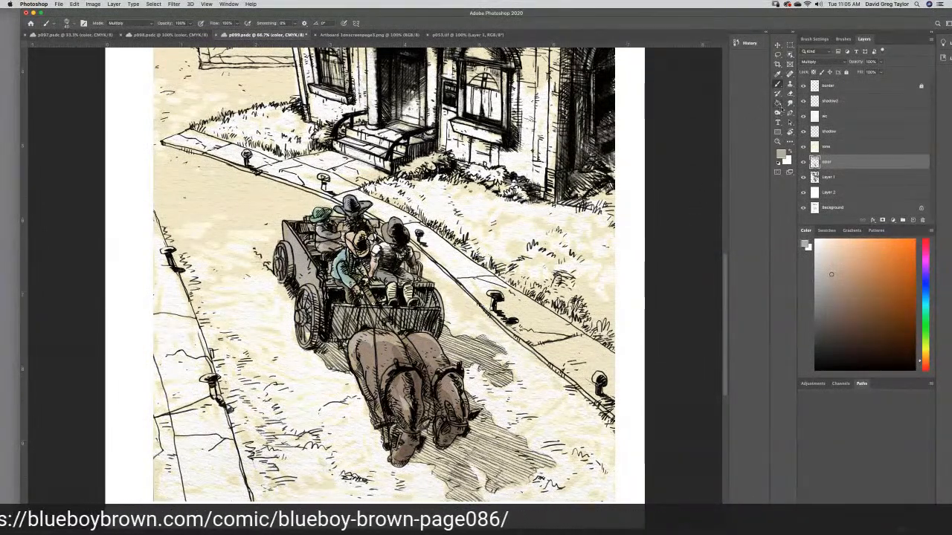
- Lighten the back and head of the horse on the right with the Dodge tool
click(777, 102)
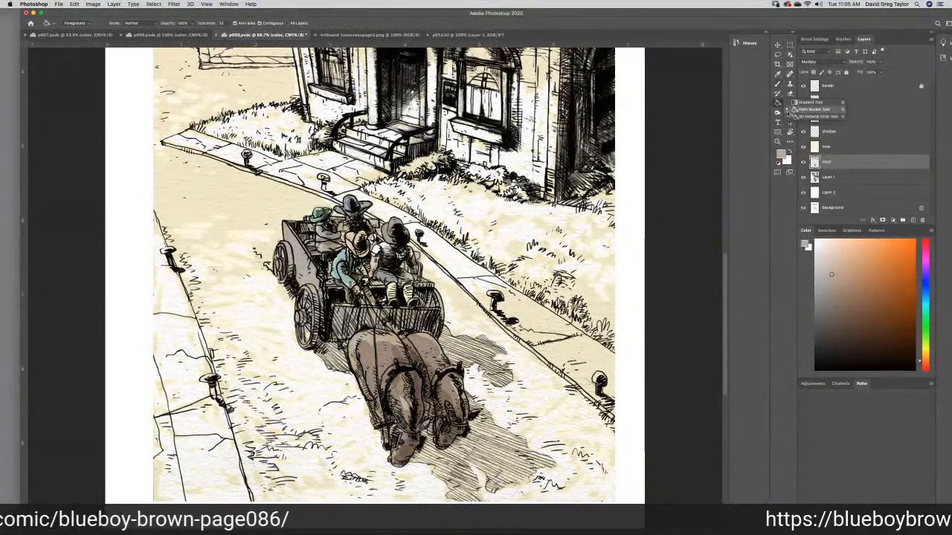
click(777, 113)
click(806, 112)
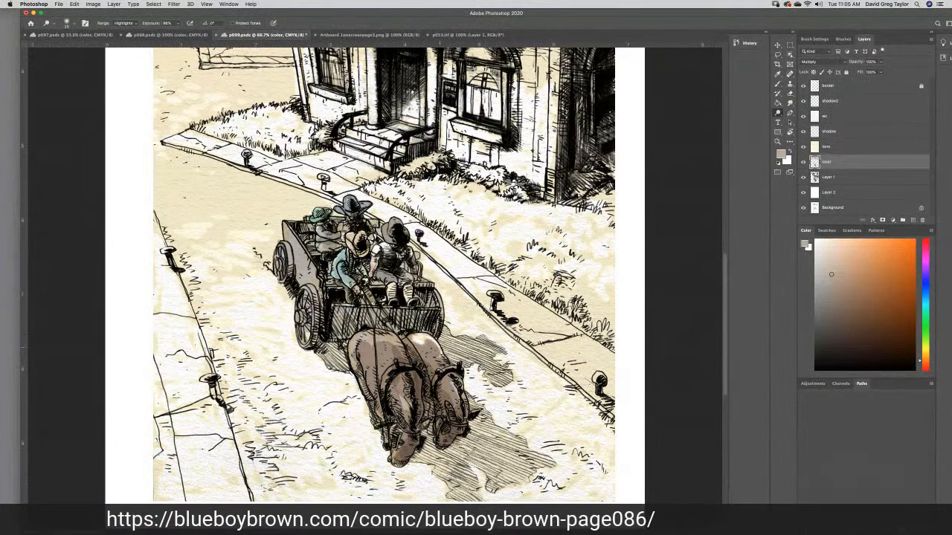
mouse_move(427, 341)
mouse_down()
mouse_move(437, 360)
mouse_move(430, 370)
mouse_up()
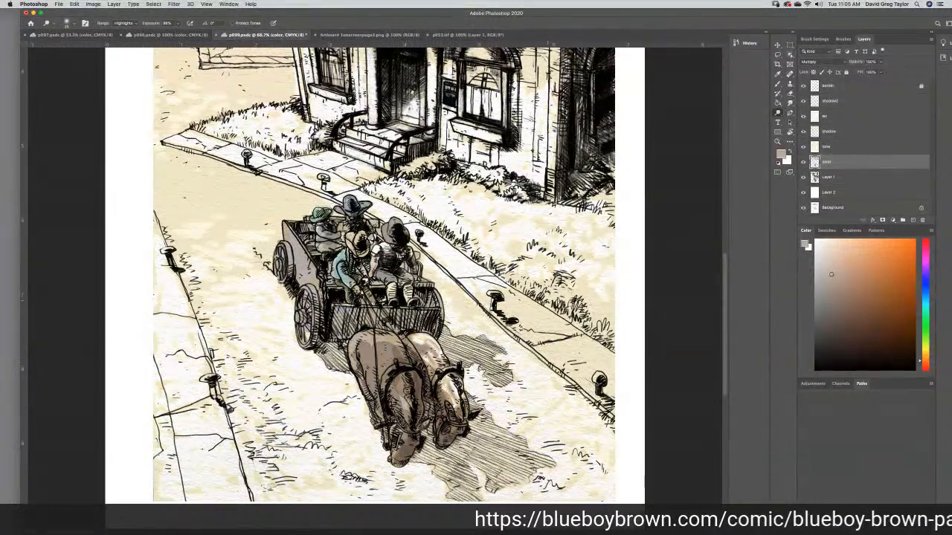
click(789, 103)
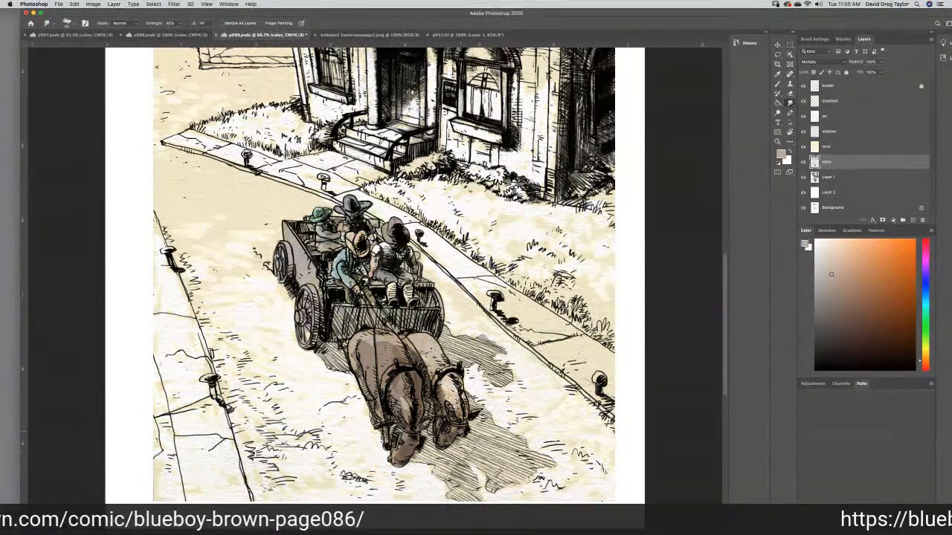
- Brush another coat of brown over the body, neck and head of the horse on the left to darken it
click(777, 84)
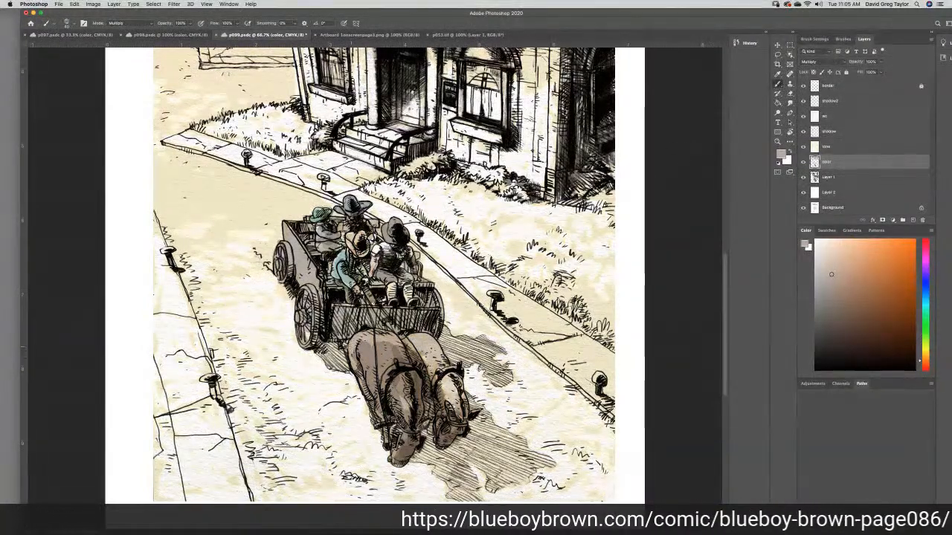
drag(353, 354, 376, 400)
mouse_move(353, 352)
mouse_down()
mouse_move(366, 340)
mouse_move(394, 339)
mouse_move(368, 341)
mouse_move(382, 363)
mouse_move(380, 391)
mouse_move(408, 375)
mouse_move(411, 430)
mouse_up()
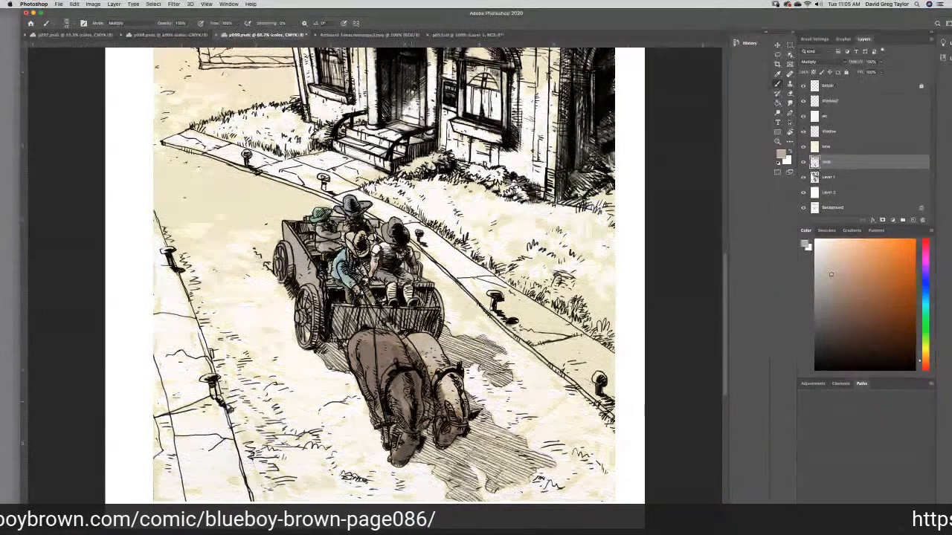
mouse_move(380, 392)
mouse_down()
mouse_move(388, 434)
mouse_move(394, 409)
mouse_move(401, 435)
mouse_up()
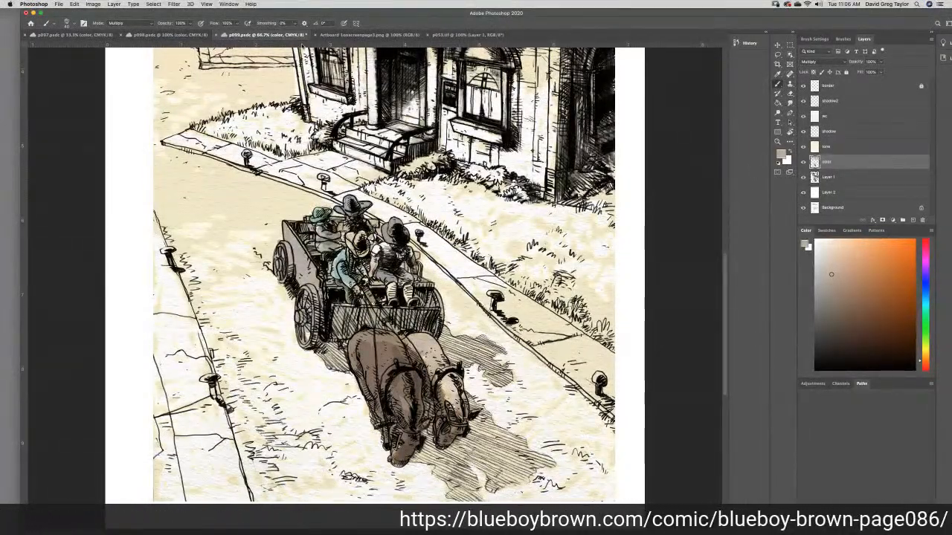
- Sample the light brown dirt road in p098's last panel and set its cyan and magenta to 39% and black to 0%
click(155, 36)
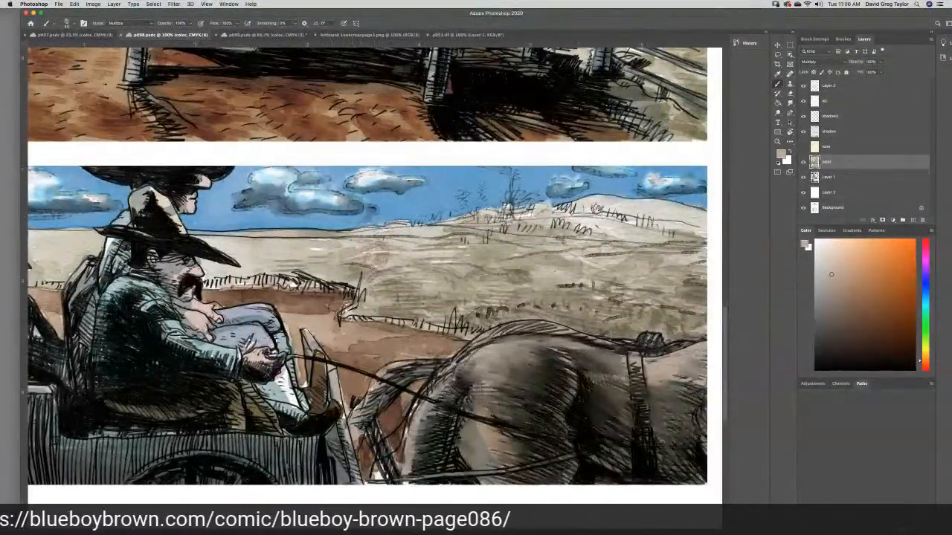
click(777, 74)
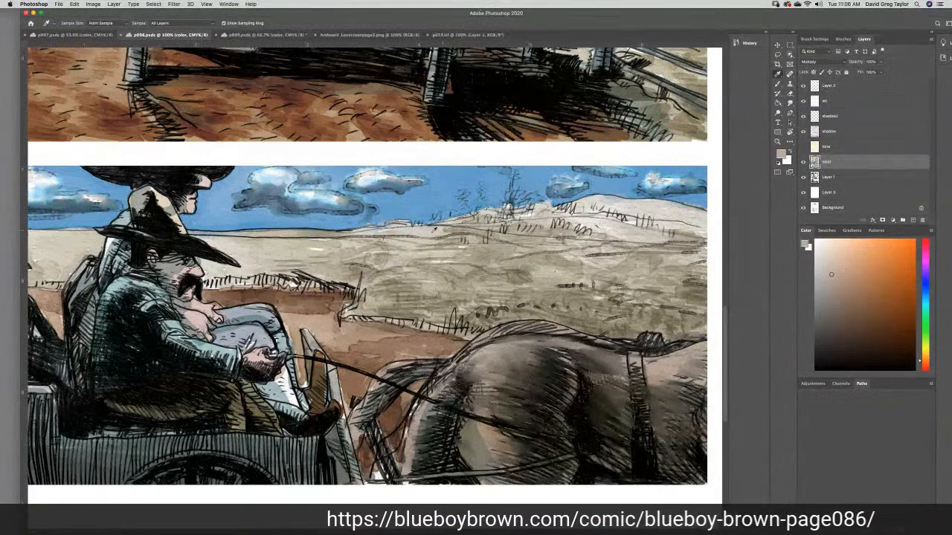
click(316, 318)
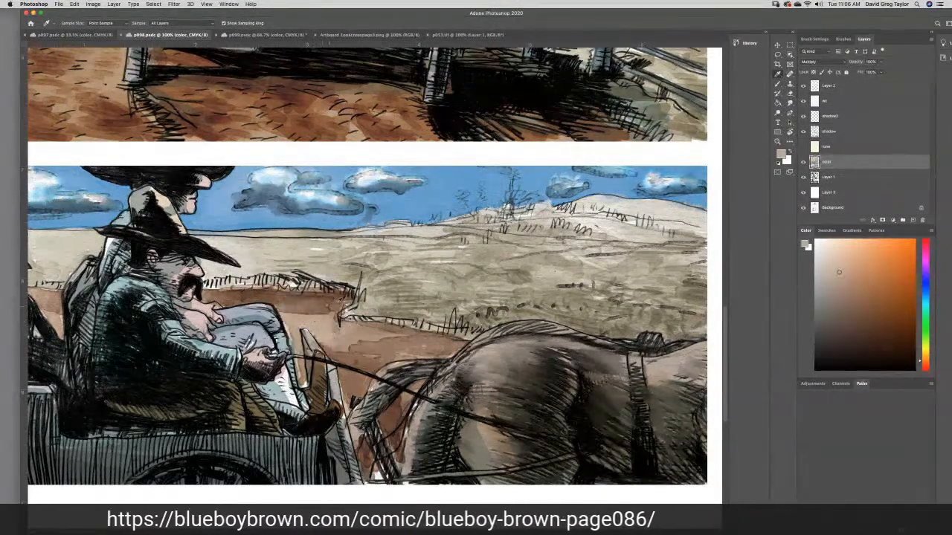
click(780, 154)
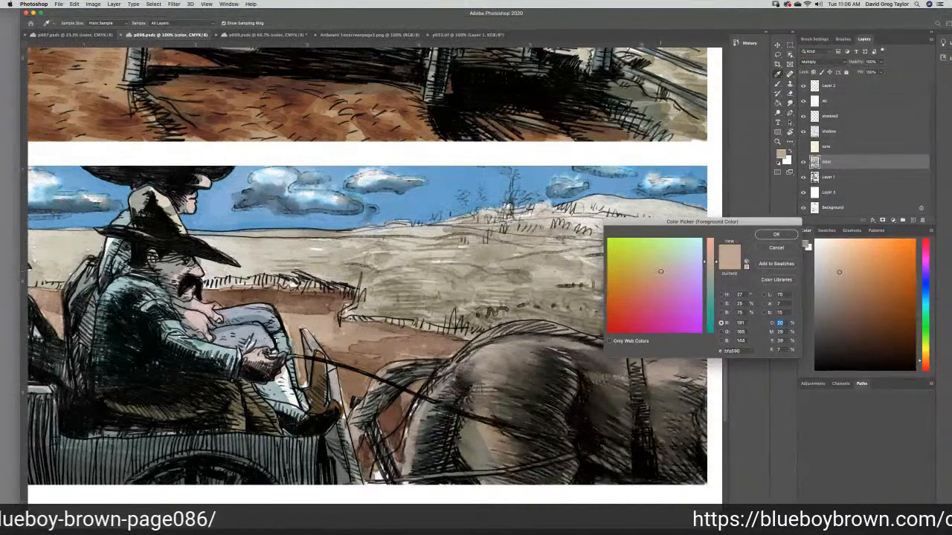
double_click(780, 350)
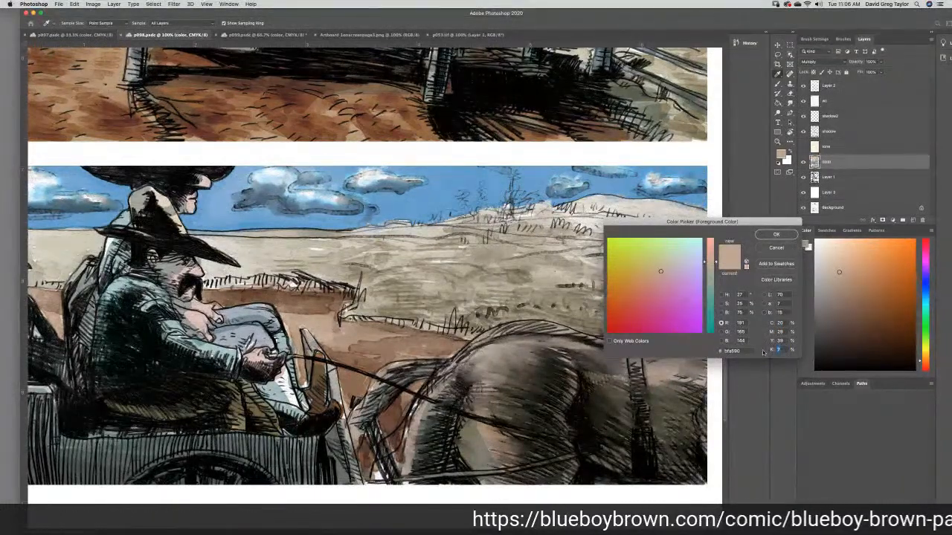
text(0)
double_click(779, 331)
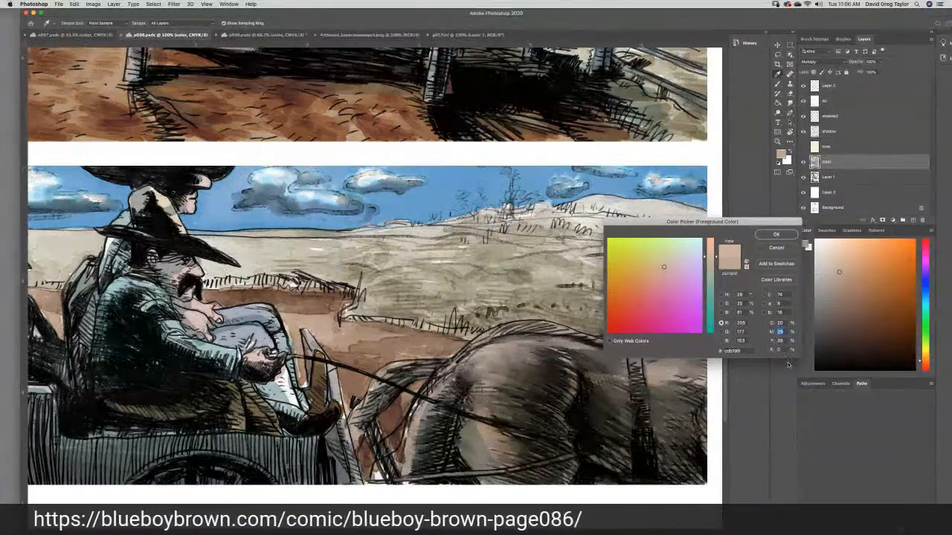
text(39)
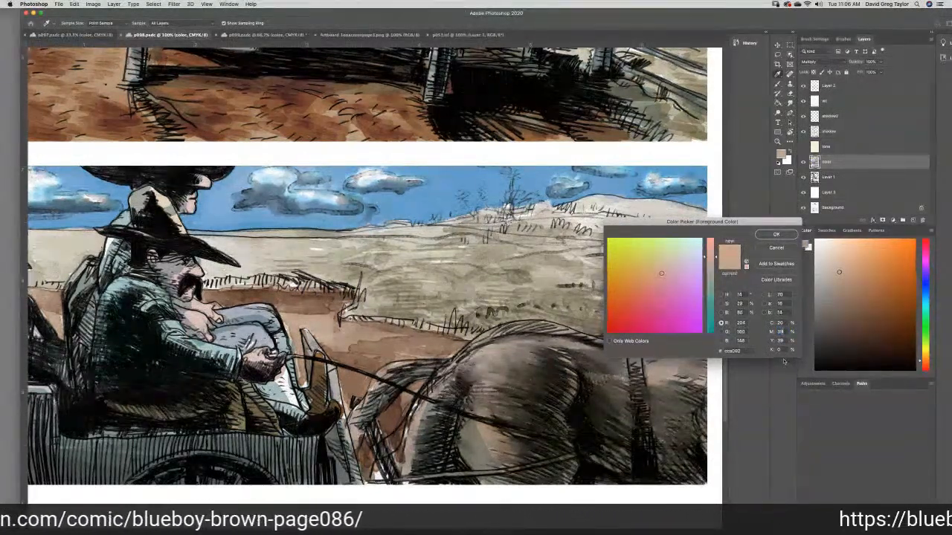
double_click(779, 323)
text(39)
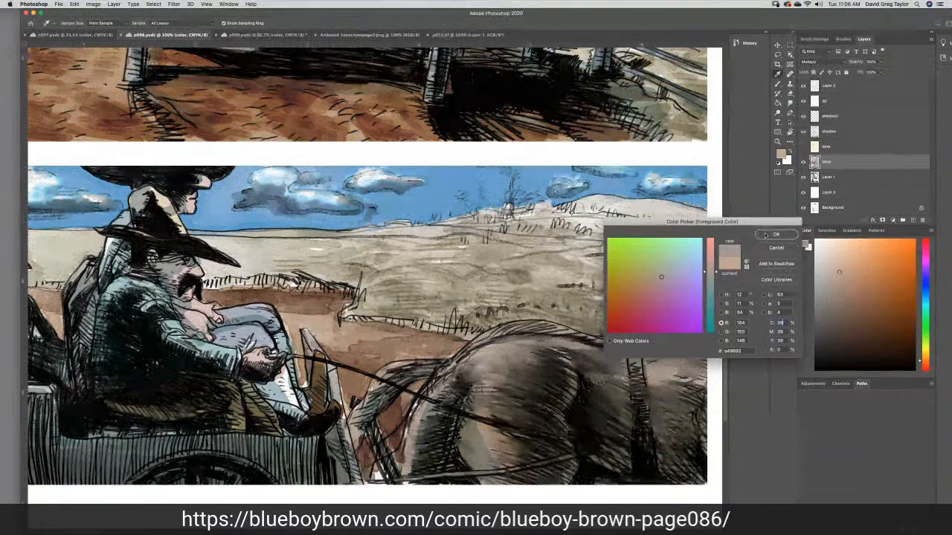
click(774, 236)
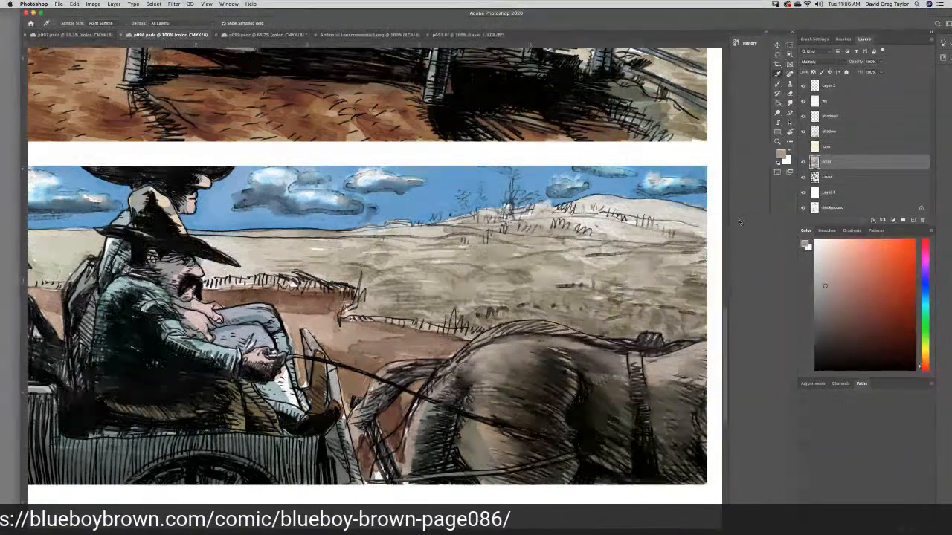
- Brush the road color along the curbs, wagon and horses in p099's street panel and fill the enclosed road with the Paint Bucket
click(258, 35)
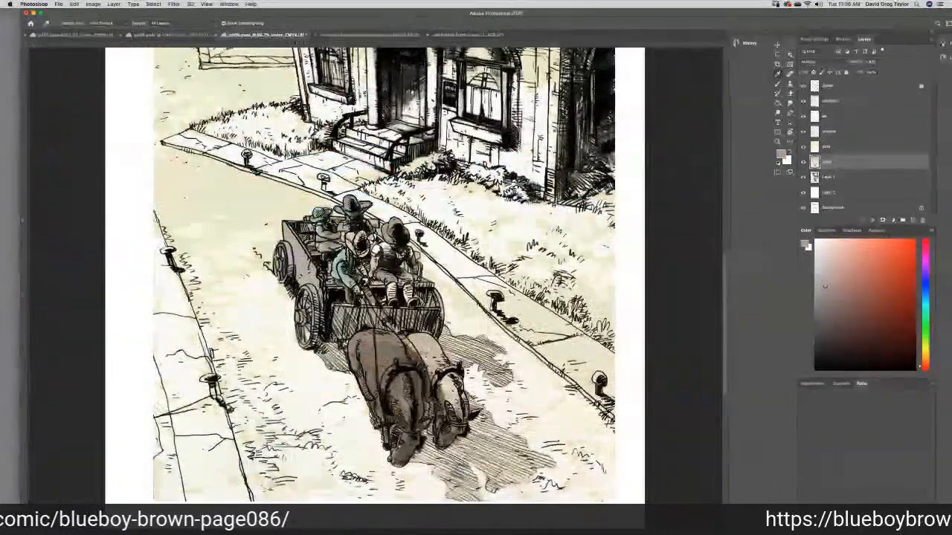
key(b)
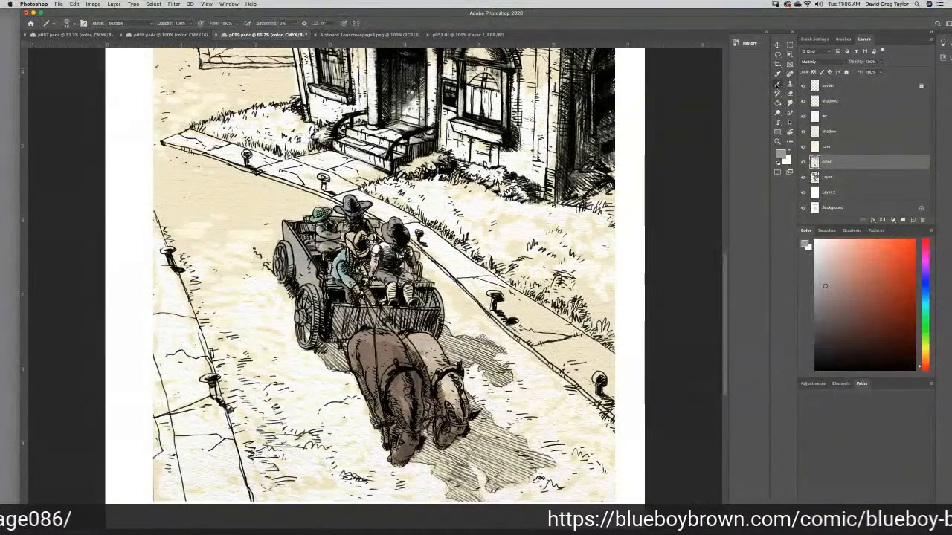
mouse_move(261, 331)
mouse_down()
mouse_move(281, 290)
mouse_move(288, 320)
mouse_move(288, 311)
mouse_move(278, 332)
mouse_move(268, 303)
mouse_move(229, 294)
mouse_move(270, 309)
mouse_move(257, 314)
mouse_move(230, 276)
mouse_move(259, 290)
mouse_move(247, 272)
mouse_move(266, 267)
mouse_move(283, 294)
mouse_move(236, 293)
mouse_move(244, 328)
mouse_move(224, 279)
mouse_move(215, 290)
mouse_move(232, 302)
mouse_move(245, 251)
mouse_move(262, 240)
mouse_move(266, 264)
mouse_move(267, 247)
mouse_move(257, 252)
mouse_move(267, 258)
mouse_move(276, 232)
mouse_move(253, 233)
mouse_move(186, 271)
mouse_move(235, 422)
mouse_move(257, 457)
mouse_move(241, 437)
mouse_move(258, 500)
mouse_up()
drag(345, 500, 539, 501)
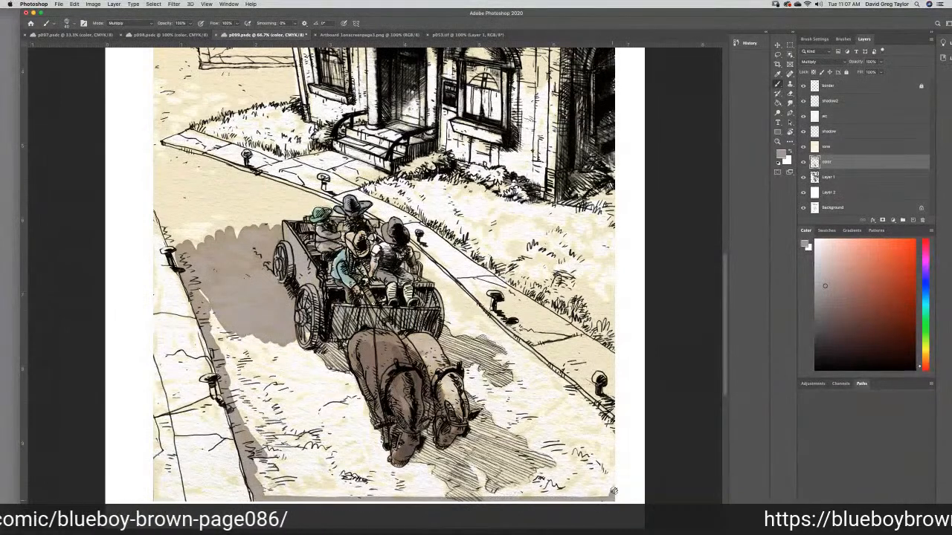
mouse_move(611, 462)
mouse_down()
mouse_move(609, 411)
mouse_move(555, 382)
mouse_move(480, 319)
mouse_move(493, 326)
mouse_move(449, 320)
mouse_move(442, 340)
mouse_move(484, 414)
mouse_move(458, 444)
mouse_move(430, 449)
mouse_move(429, 437)
mouse_move(419, 456)
mouse_move(389, 469)
mouse_move(336, 346)
mouse_move(294, 344)
mouse_up()
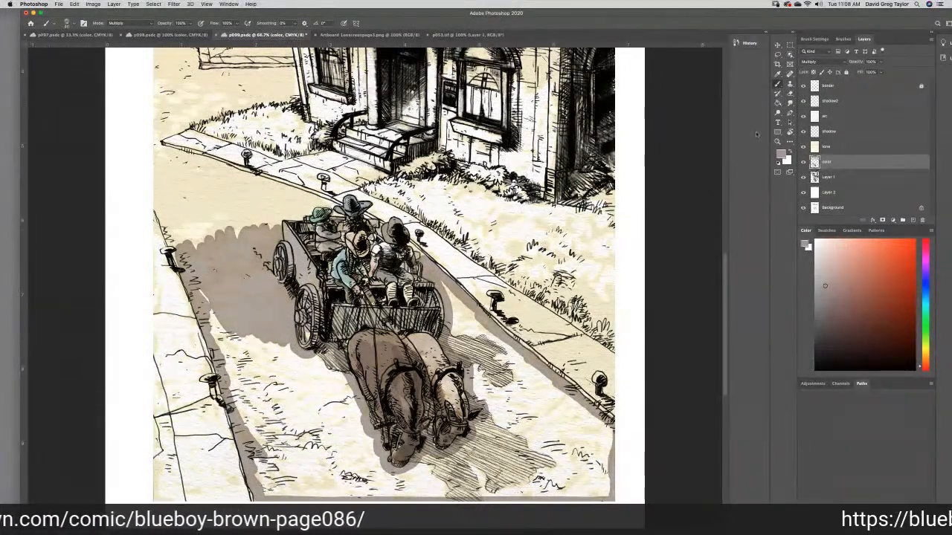
click(778, 103)
click(530, 402)
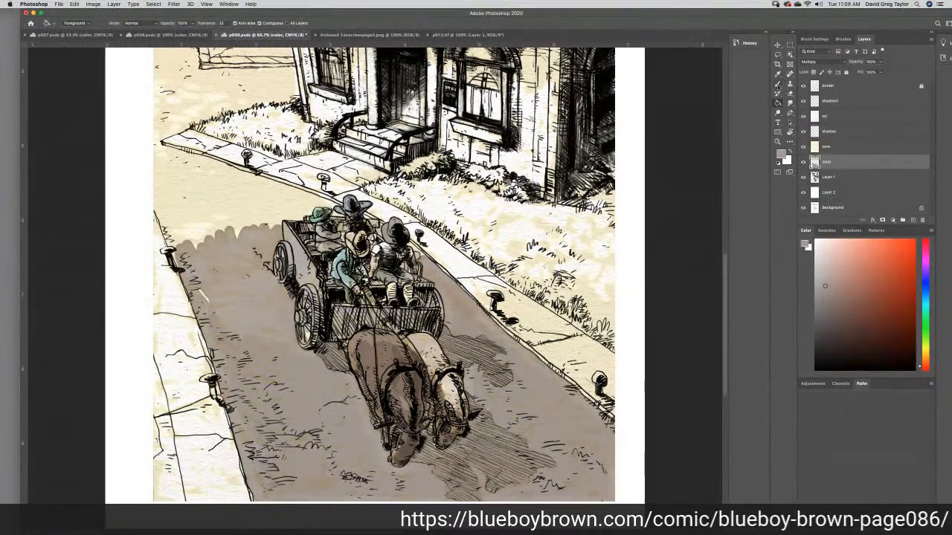
- Lighten the foreground color to RGB 194, 175, 170 and refill the street with it
click(777, 84)
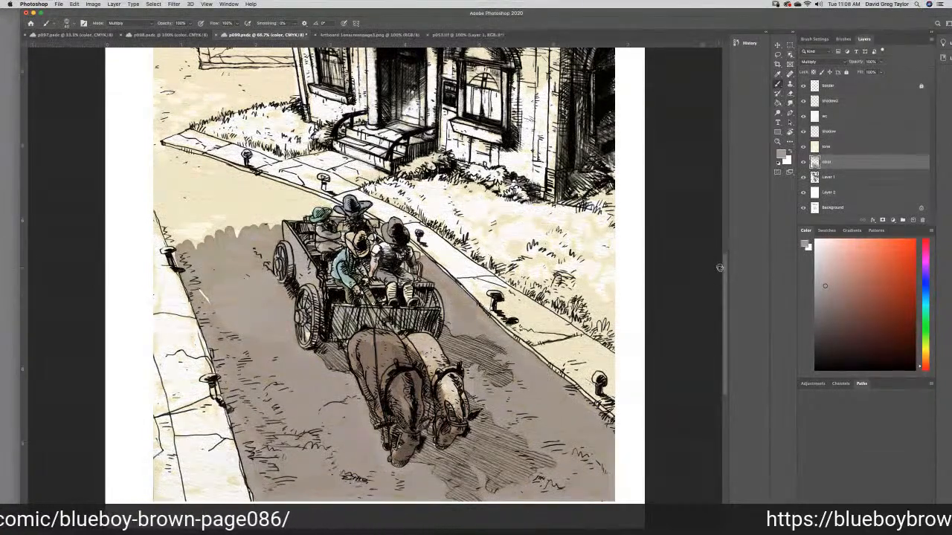
scroll(724, 265, down, 5)
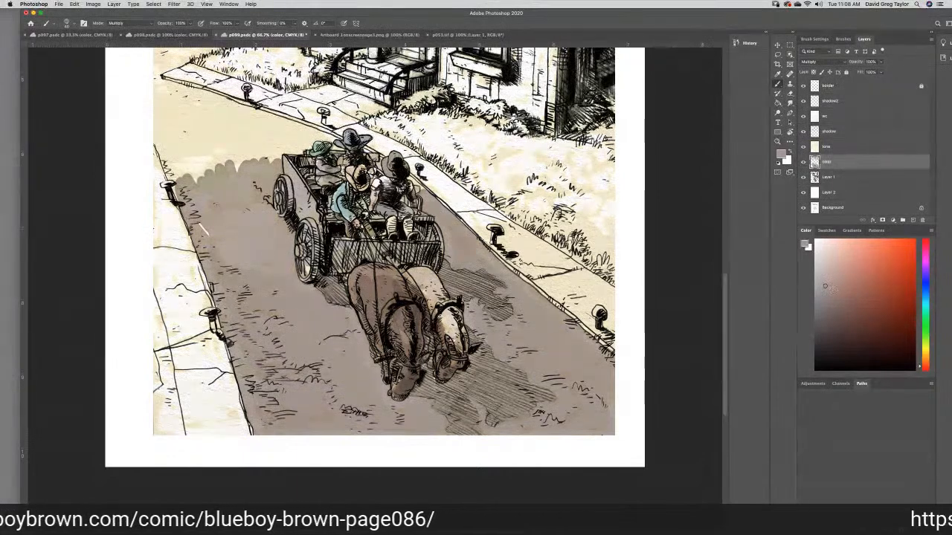
click(824, 282)
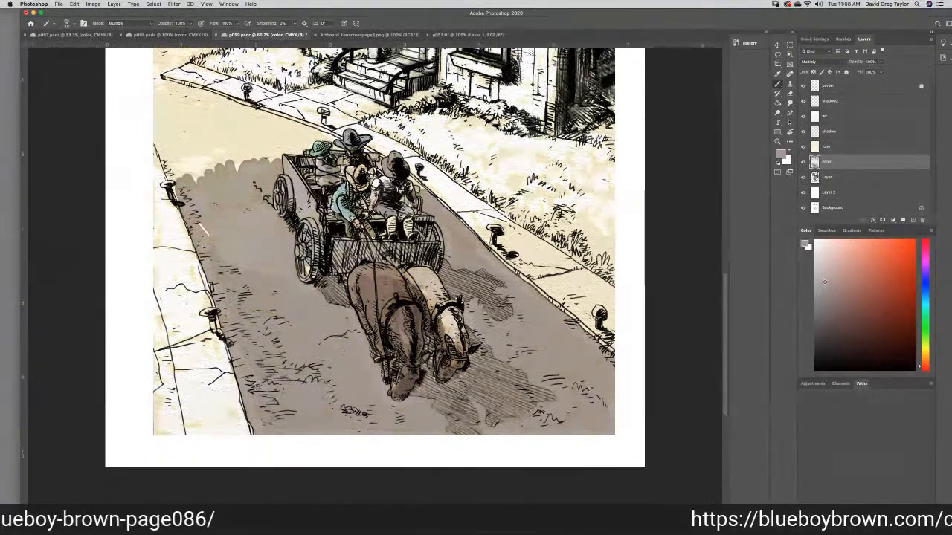
click(806, 245)
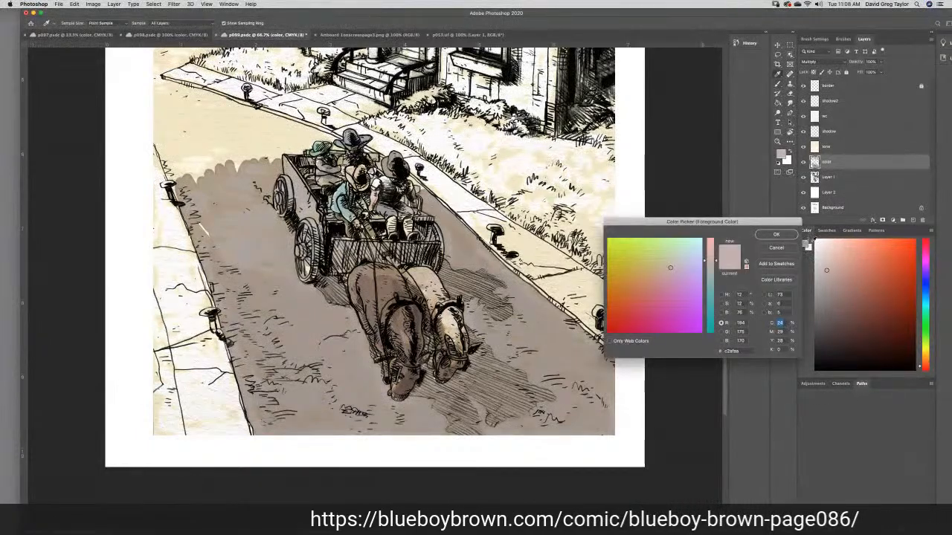
click(775, 235)
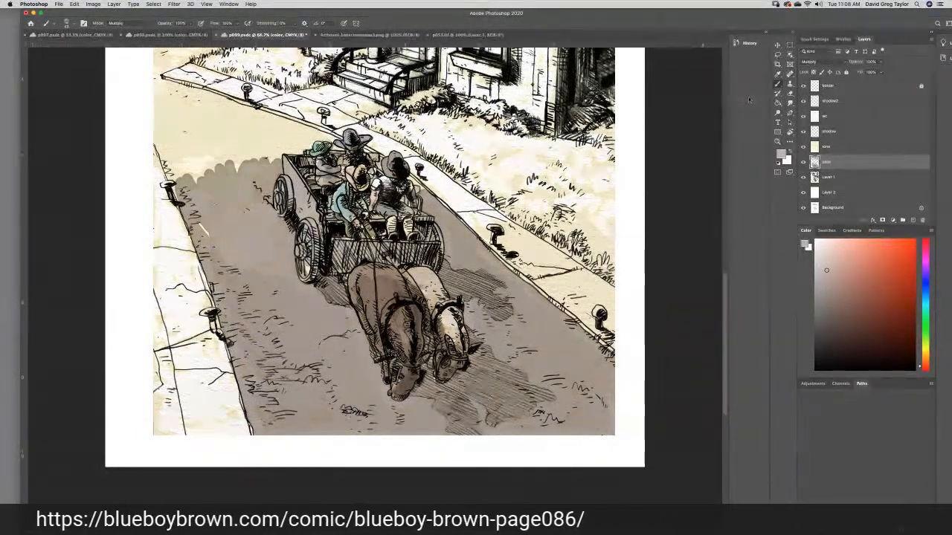
click(777, 104)
click(532, 331)
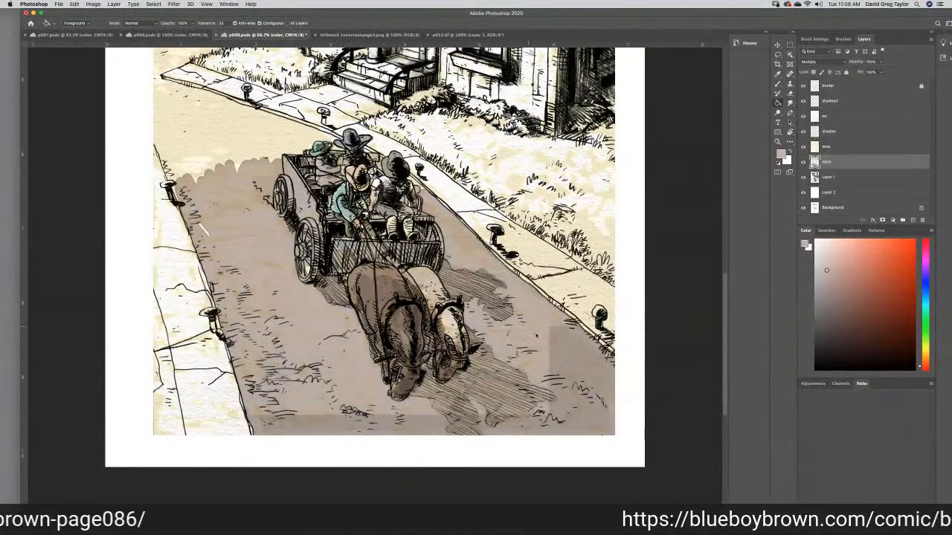
- Set the foreground color to the paler RGB 207, 189, 184 and fill the street around the wagon again
click(827, 265)
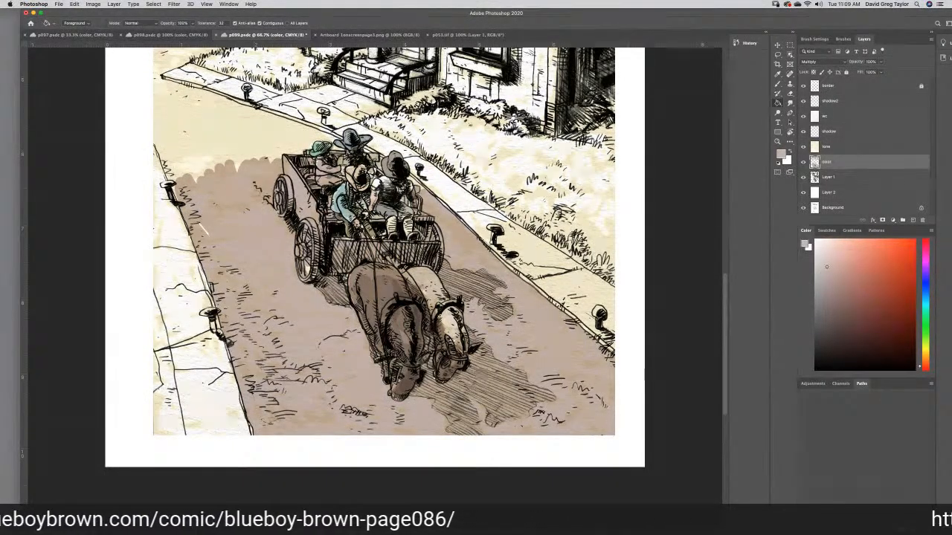
click(806, 243)
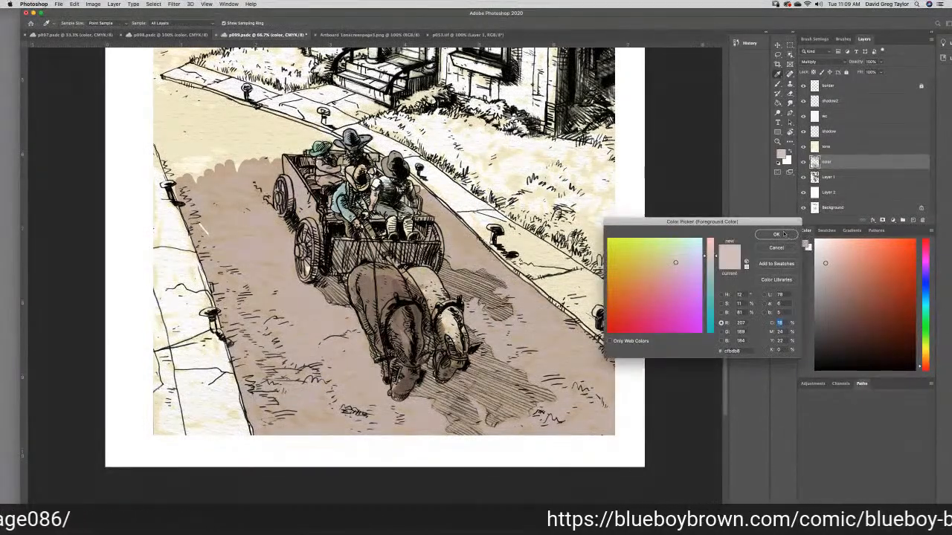
click(780, 234)
click(557, 329)
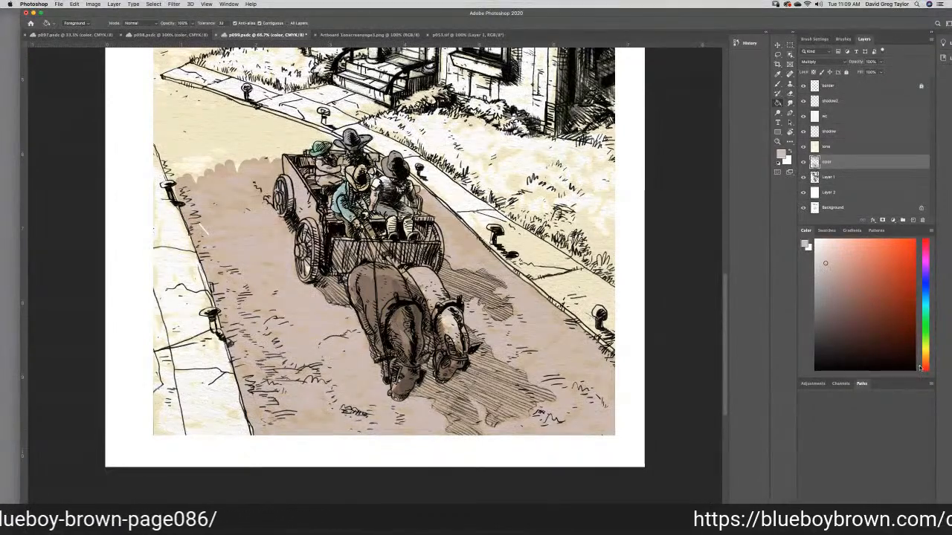
- Shift the foreground color's hue through yellow-orange to green and refill the street with the pale green
drag(919, 365, 919, 355)
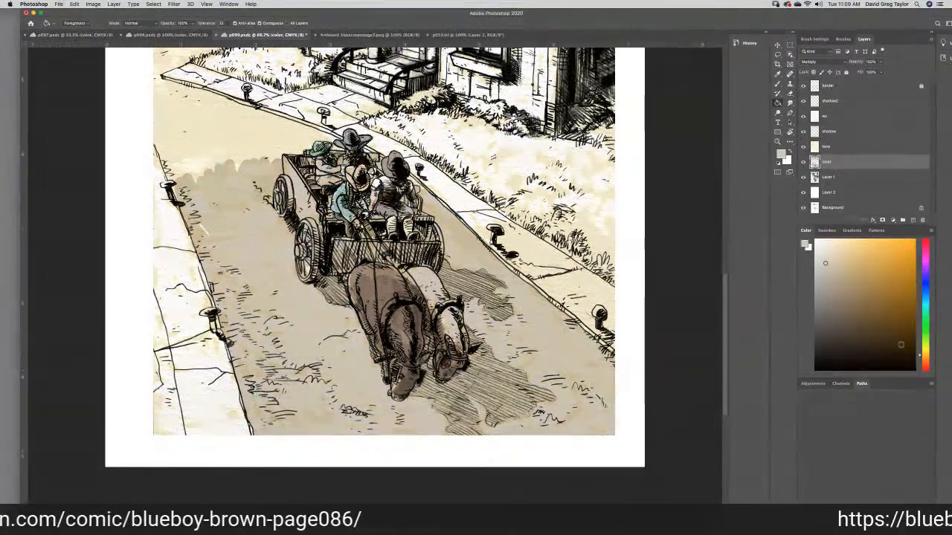
drag(919, 358, 918, 340)
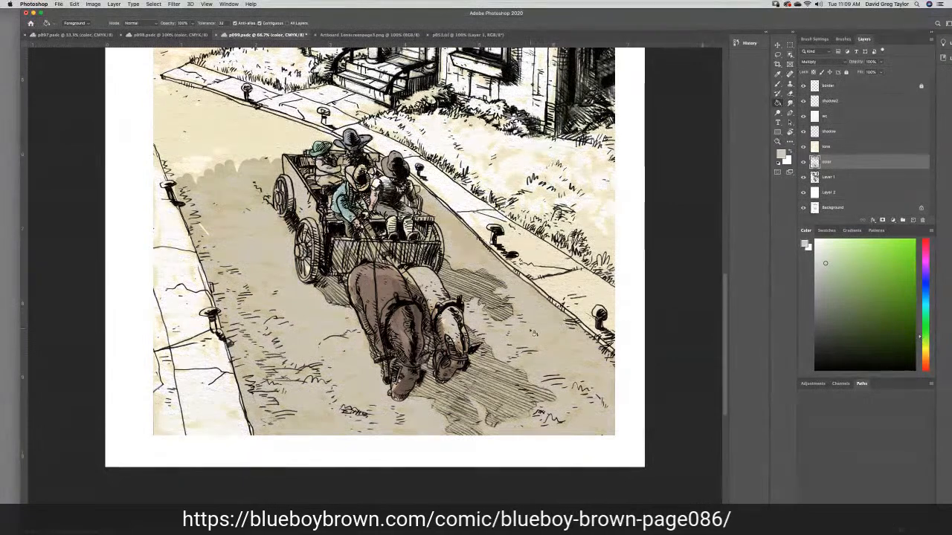
click(534, 333)
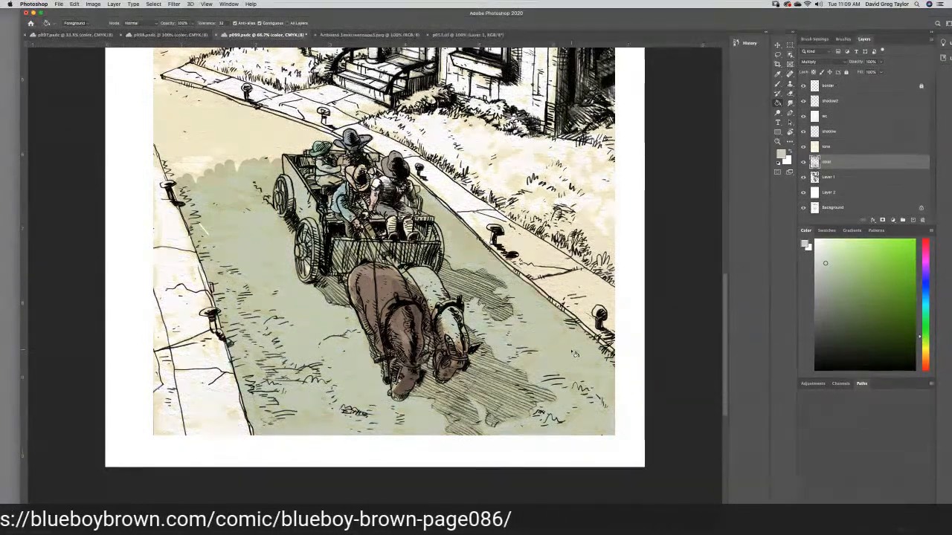
- Undo the green street fill and brush the pale green in Multiply mode over the road around the horses
key(super+z)
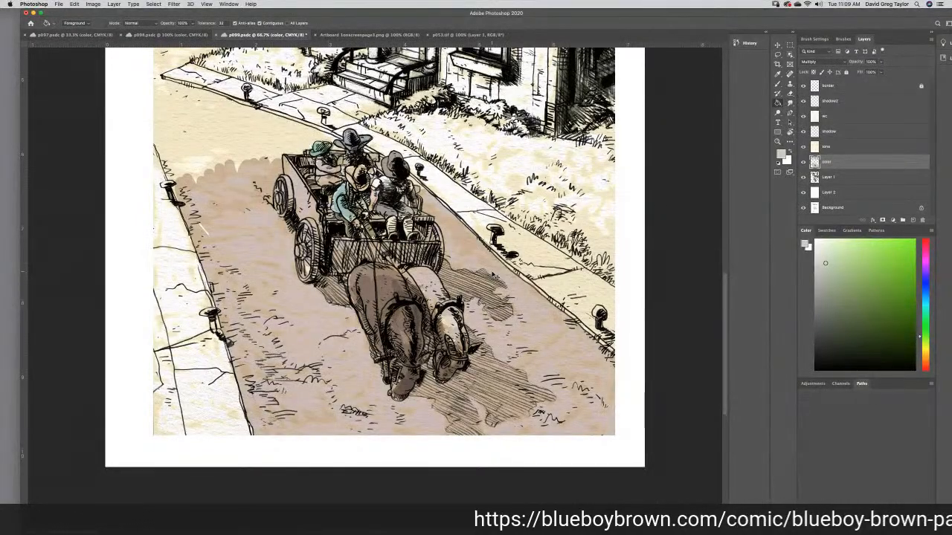
click(492, 275)
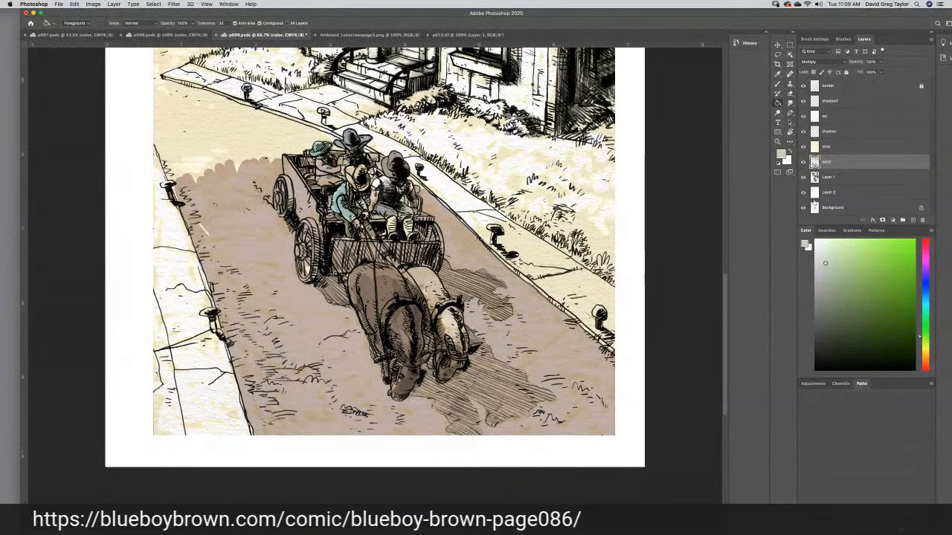
click(778, 84)
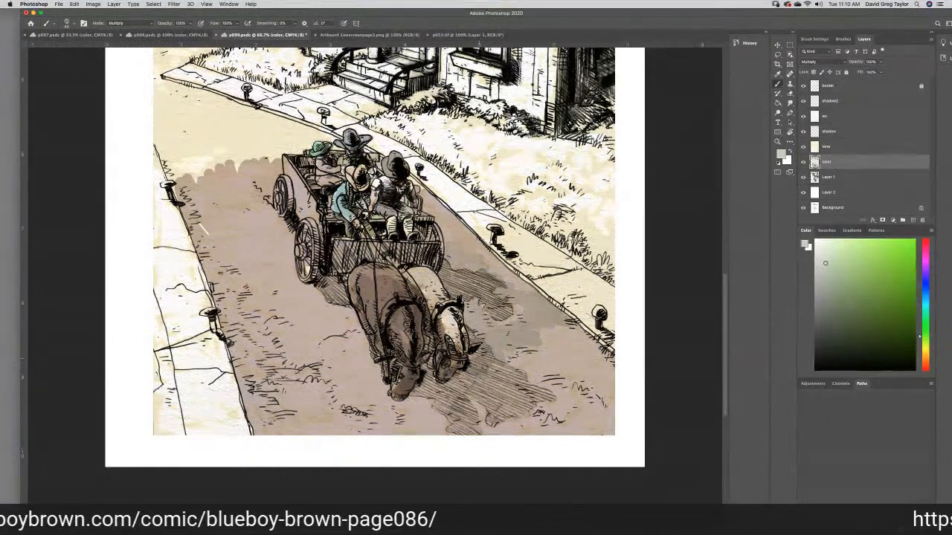
mouse_move(551, 341)
mouse_down()
mouse_move(587, 342)
mouse_move(487, 407)
mouse_move(429, 415)
mouse_move(483, 400)
mouse_move(594, 420)
mouse_move(610, 377)
mouse_up()
mouse_move(587, 419)
mouse_down()
mouse_move(546, 439)
mouse_move(513, 425)
mouse_up()
mouse_move(434, 424)
mouse_down()
mouse_move(406, 417)
mouse_move(462, 381)
mouse_move(426, 361)
mouse_move(427, 385)
mouse_up()
mouse_move(405, 420)
mouse_down()
mouse_move(330, 431)
mouse_move(354, 432)
mouse_move(321, 412)
mouse_move(334, 399)
mouse_move(398, 409)
mouse_move(380, 402)
mouse_move(360, 339)
mouse_move(316, 294)
mouse_move(303, 300)
mouse_move(309, 317)
mouse_move(342, 328)
mouse_move(274, 313)
mouse_move(312, 323)
mouse_move(278, 304)
mouse_move(310, 297)
mouse_up()
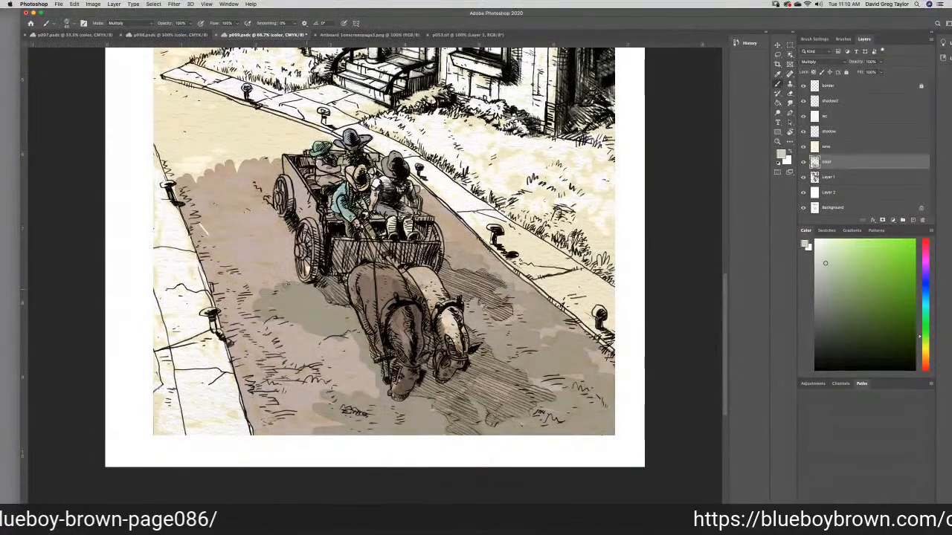
- Extend the pale green brushwork up the road on both sides of the wagon to the curbs
mouse_move(305, 331)
mouse_down()
mouse_move(277, 342)
mouse_move(257, 333)
mouse_move(249, 353)
mouse_move(236, 355)
mouse_move(253, 375)
mouse_move(260, 416)
mouse_move(241, 376)
mouse_move(256, 423)
mouse_move(290, 437)
mouse_move(359, 376)
mouse_move(372, 389)
mouse_move(319, 348)
mouse_move(345, 338)
mouse_move(312, 346)
mouse_move(297, 372)
mouse_move(346, 362)
mouse_move(267, 380)
mouse_move(276, 402)
mouse_move(294, 396)
mouse_up()
mouse_move(227, 290)
mouse_down()
mouse_move(262, 281)
mouse_move(278, 260)
mouse_move(252, 232)
mouse_move(252, 217)
mouse_move(287, 239)
mouse_up()
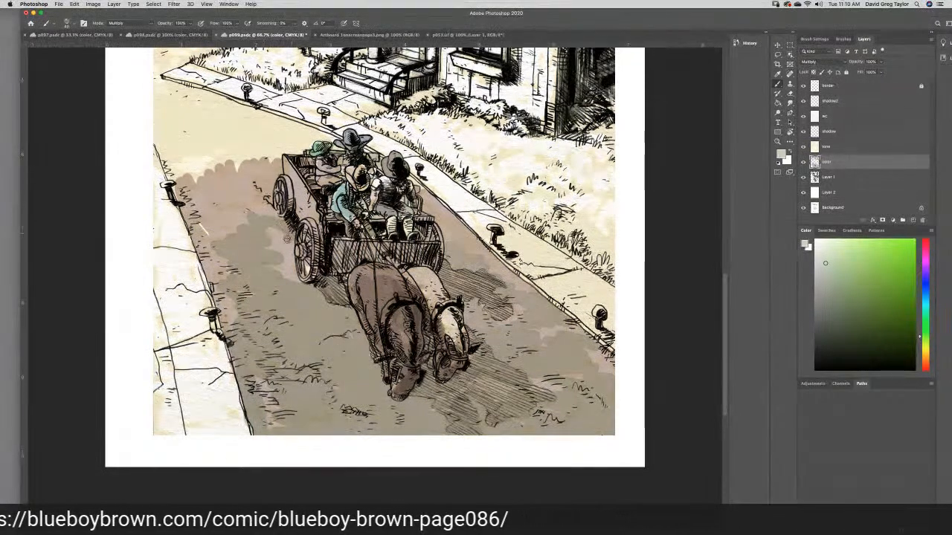
mouse_move(295, 280)
mouse_down()
mouse_move(271, 239)
mouse_move(280, 223)
mouse_move(244, 200)
mouse_move(275, 170)
mouse_move(225, 182)
mouse_move(242, 198)
mouse_move(215, 208)
mouse_move(214, 238)
mouse_move(204, 233)
mouse_move(211, 253)
mouse_move(199, 236)
mouse_move(219, 288)
mouse_move(211, 269)
mouse_move(233, 283)
mouse_move(196, 206)
mouse_up()
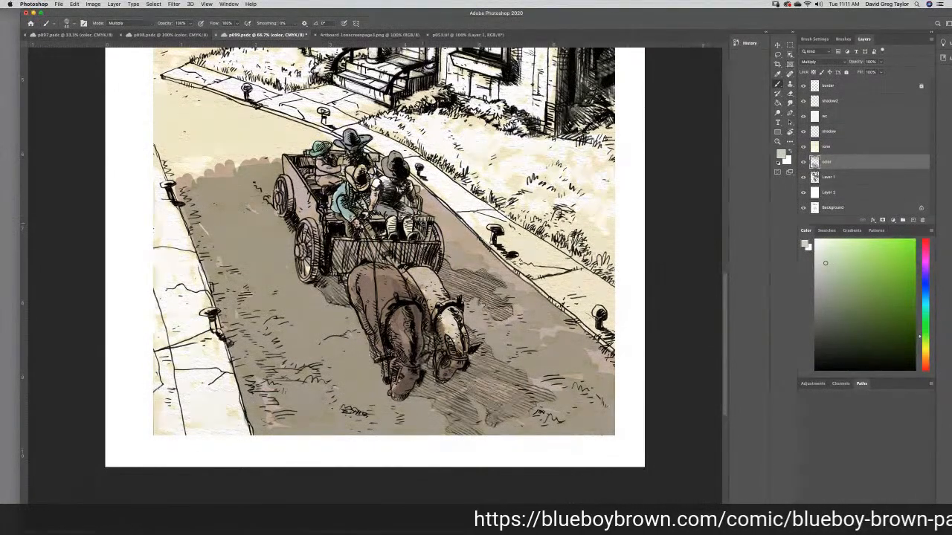
mouse_move(431, 211)
mouse_down()
mouse_move(456, 225)
mouse_move(441, 223)
mouse_move(447, 235)
mouse_move(452, 227)
mouse_move(477, 254)
mouse_up()
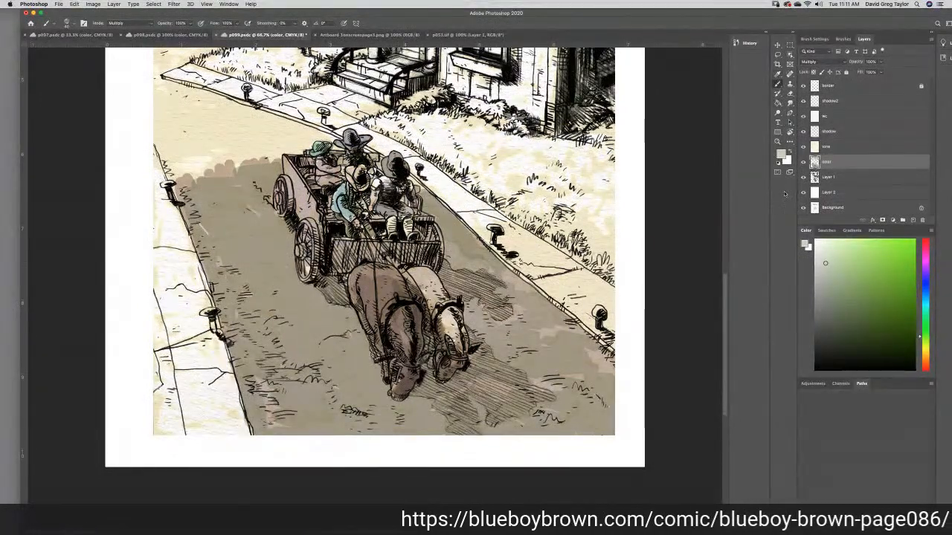
- Sample a tan foreground color from the road's edge behind the wagon and brush it over the pale road there
click(806, 244)
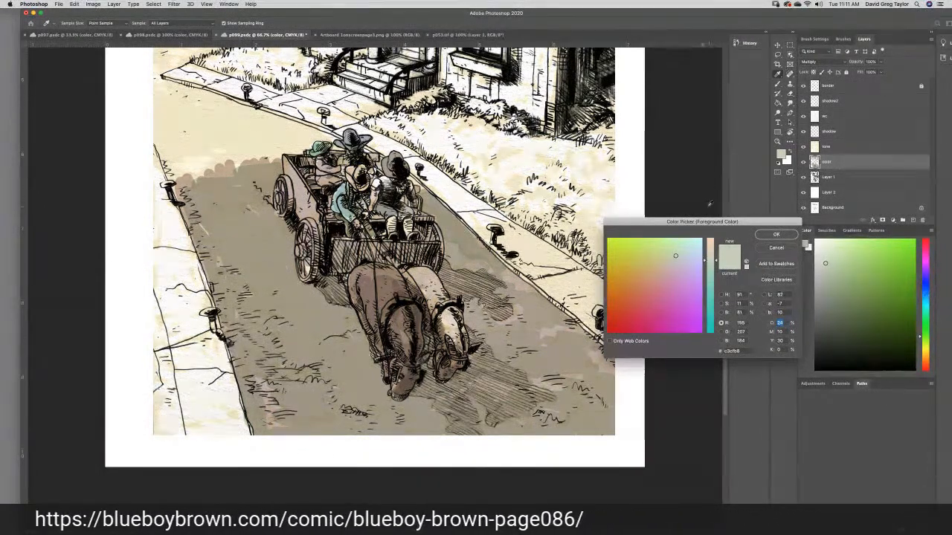
click(226, 168)
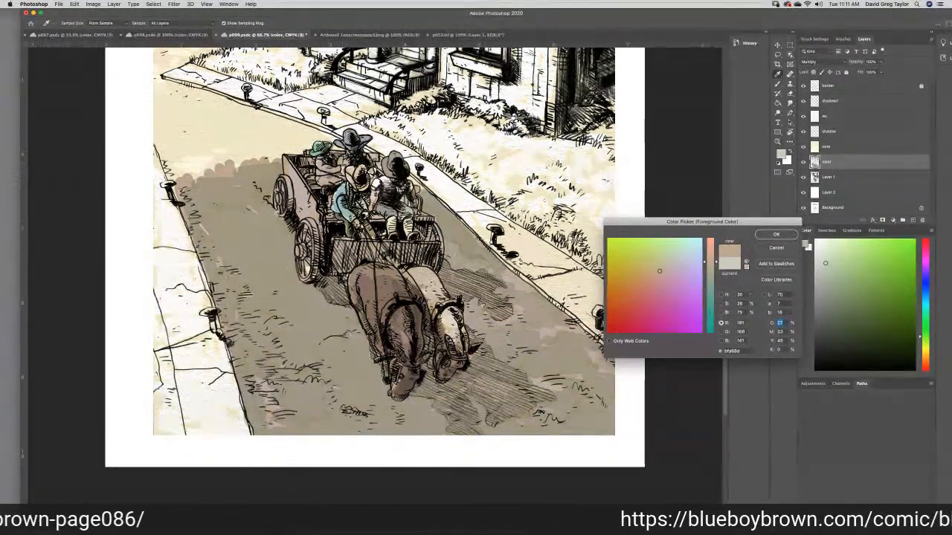
click(773, 235)
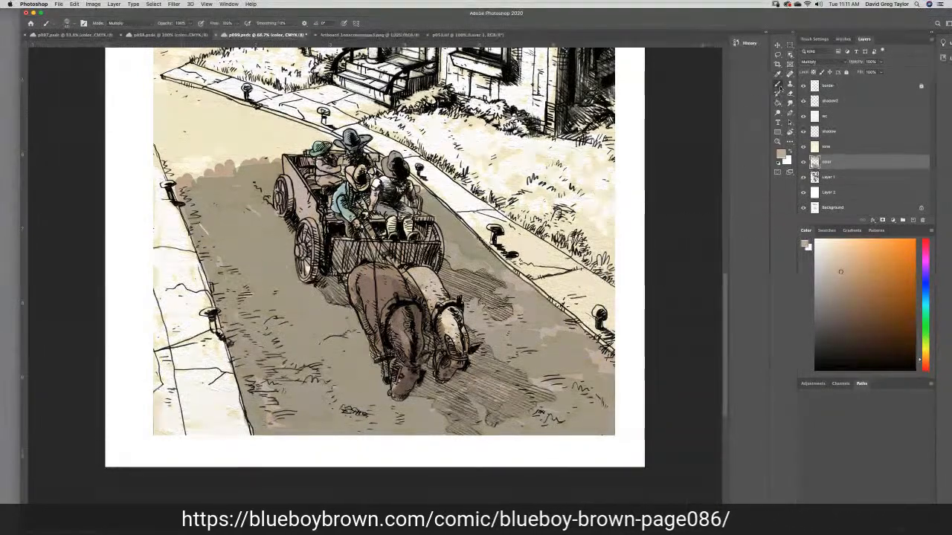
click(778, 84)
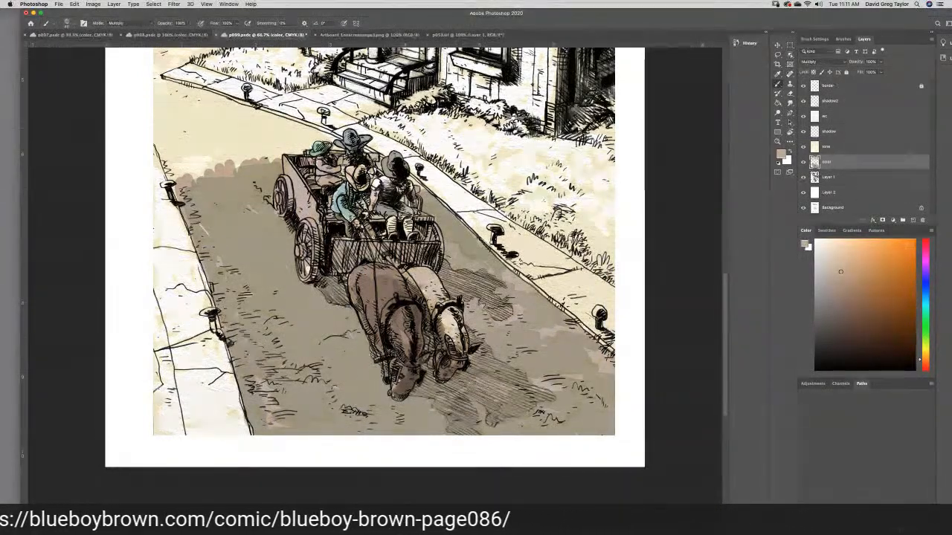
mouse_move(223, 134)
mouse_down()
mouse_move(245, 148)
mouse_move(217, 154)
mouse_move(223, 164)
mouse_move(243, 152)
mouse_move(276, 158)
mouse_move(206, 161)
mouse_move(183, 171)
mouse_move(159, 132)
mouse_move(179, 100)
mouse_move(165, 88)
mouse_move(219, 100)
mouse_up()
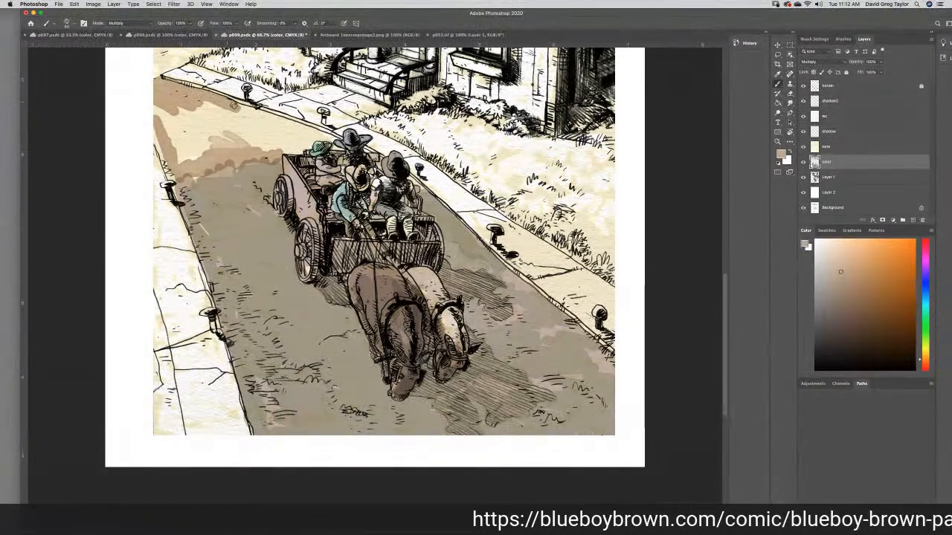
mouse_move(233, 106)
mouse_down()
mouse_move(287, 125)
mouse_move(260, 117)
mouse_up()
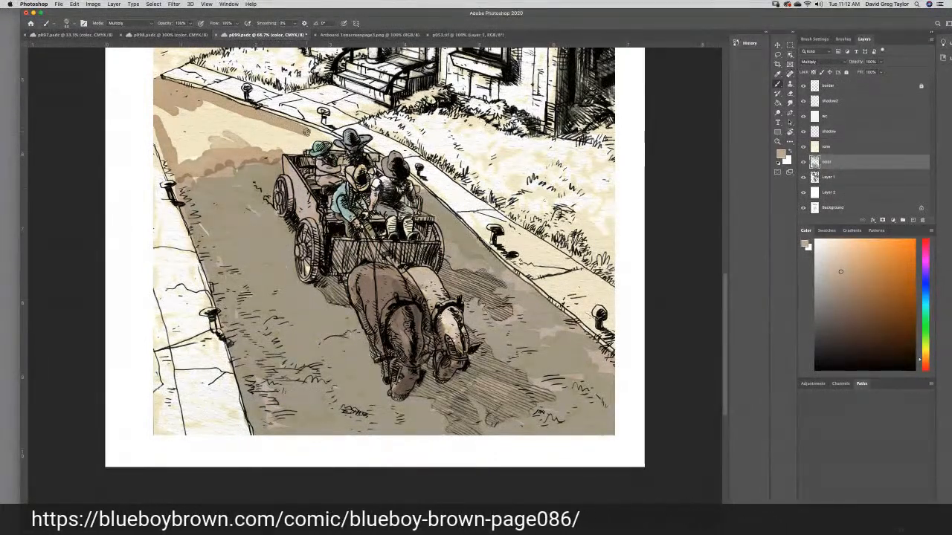
drag(320, 136, 330, 140)
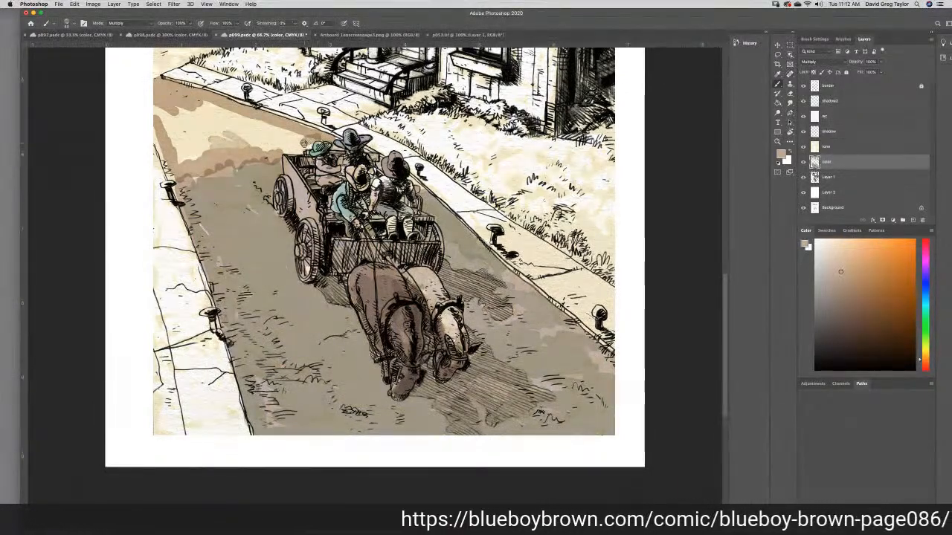
mouse_move(305, 145)
mouse_down()
mouse_move(275, 142)
mouse_move(299, 140)
mouse_move(289, 134)
mouse_move(186, 99)
mouse_move(253, 117)
mouse_move(148, 97)
mouse_move(191, 158)
mouse_move(249, 133)
mouse_up()
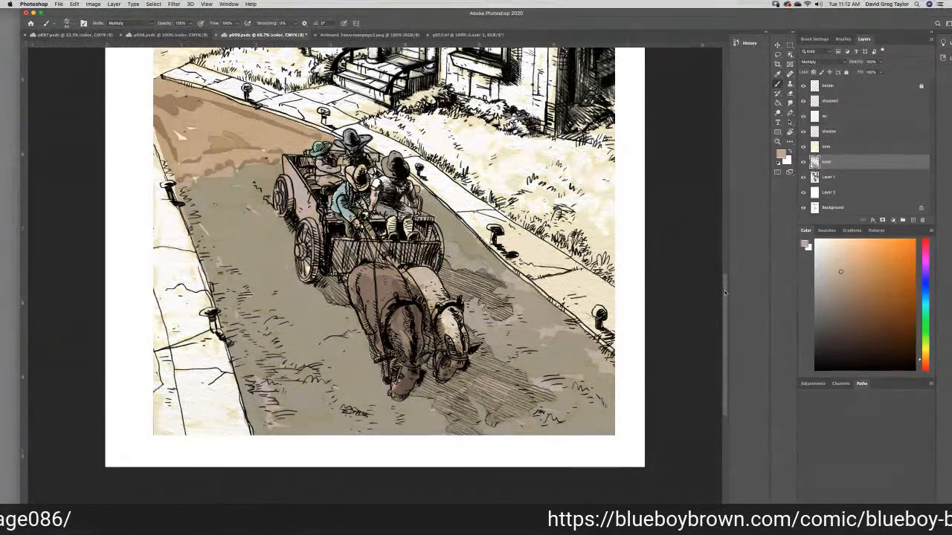
- Brush the same tan over the far stretch of road beyond the sidewalk corner, beside the building
drag(726, 294, 720, 277)
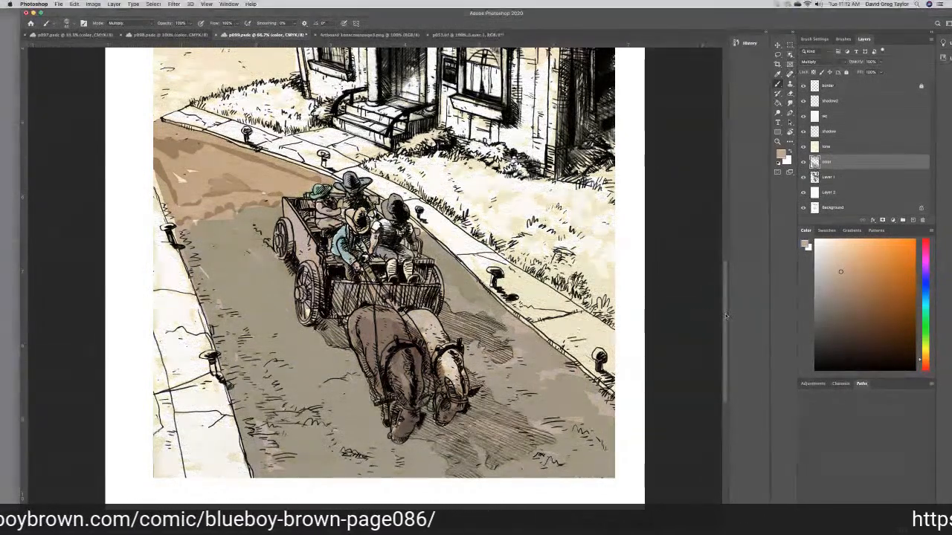
scroll(721, 313, up, 5)
mouse_move(171, 189)
mouse_down()
mouse_move(173, 197)
mouse_move(156, 188)
mouse_move(176, 186)
mouse_move(181, 174)
mouse_move(195, 228)
mouse_move(291, 230)
mouse_move(294, 242)
mouse_move(290, 254)
mouse_move(152, 297)
mouse_move(149, 216)
mouse_move(168, 247)
mouse_move(179, 223)
mouse_move(190, 238)
mouse_move(273, 237)
mouse_move(241, 249)
mouse_move(261, 245)
mouse_up()
mouse_move(188, 259)
mouse_down()
mouse_move(175, 267)
mouse_move(238, 240)
mouse_up()
mouse_move(177, 265)
mouse_down()
mouse_move(157, 294)
mouse_move(161, 271)
mouse_move(149, 256)
mouse_up()
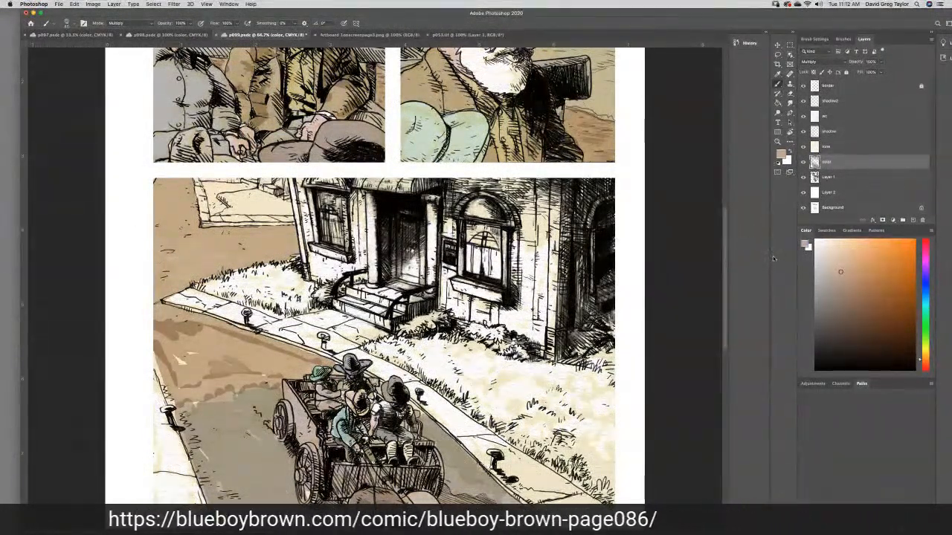
- Blend the uneven tan strokes on the road behind the wagon with the Smudge tool
click(790, 104)
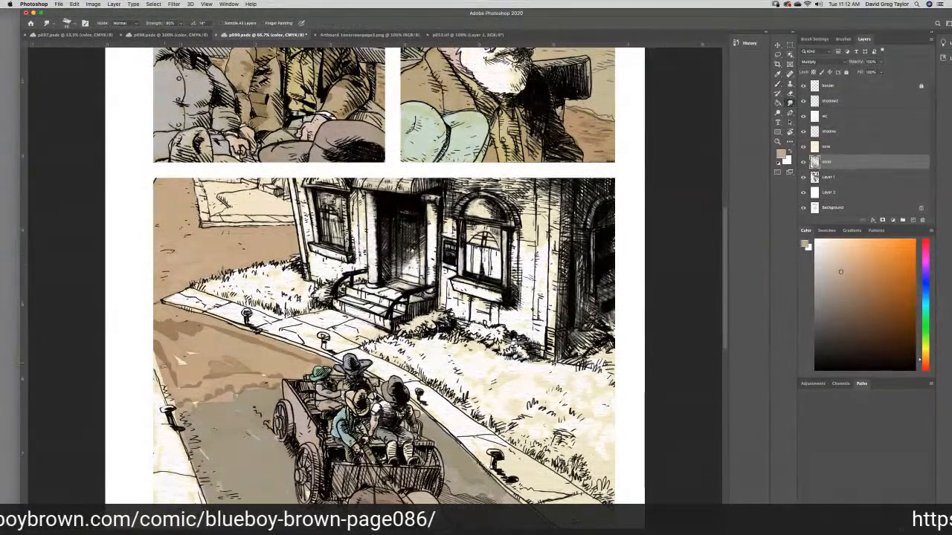
drag(176, 350, 159, 338)
mouse_move(197, 334)
mouse_down()
mouse_move(221, 330)
mouse_move(316, 361)
mouse_move(238, 386)
mouse_move(177, 361)
mouse_move(199, 452)
mouse_move(197, 431)
mouse_move(253, 401)
mouse_move(207, 381)
mouse_move(195, 391)
mouse_move(171, 357)
mouse_move(185, 394)
mouse_move(163, 355)
mouse_move(241, 353)
mouse_up()
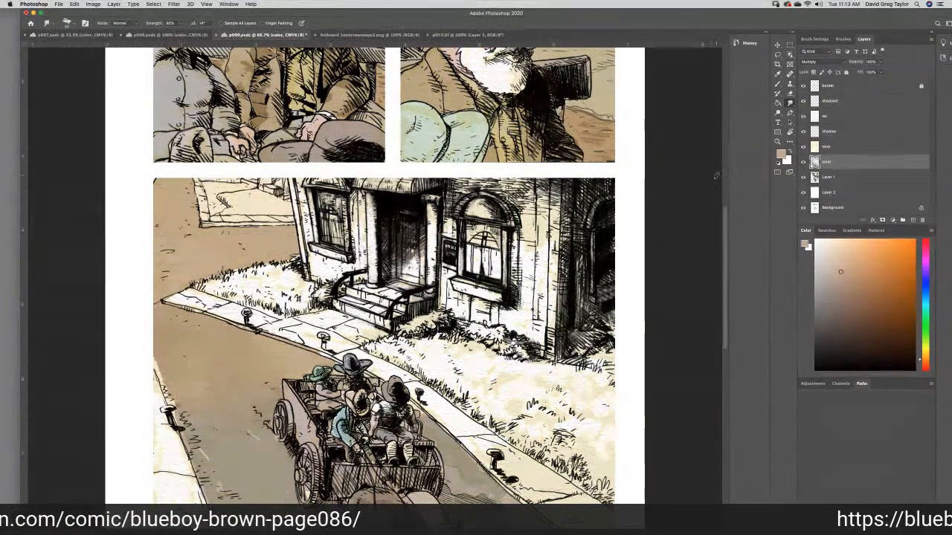
- Set the foreground color to cyan 24%, magenta 10% and yellow 30%
scroll(721, 258, down, 3)
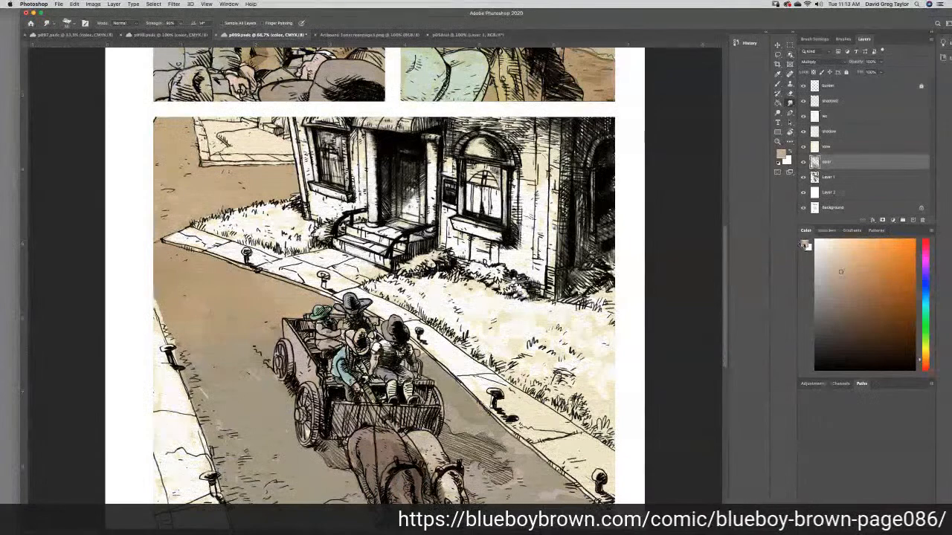
click(806, 245)
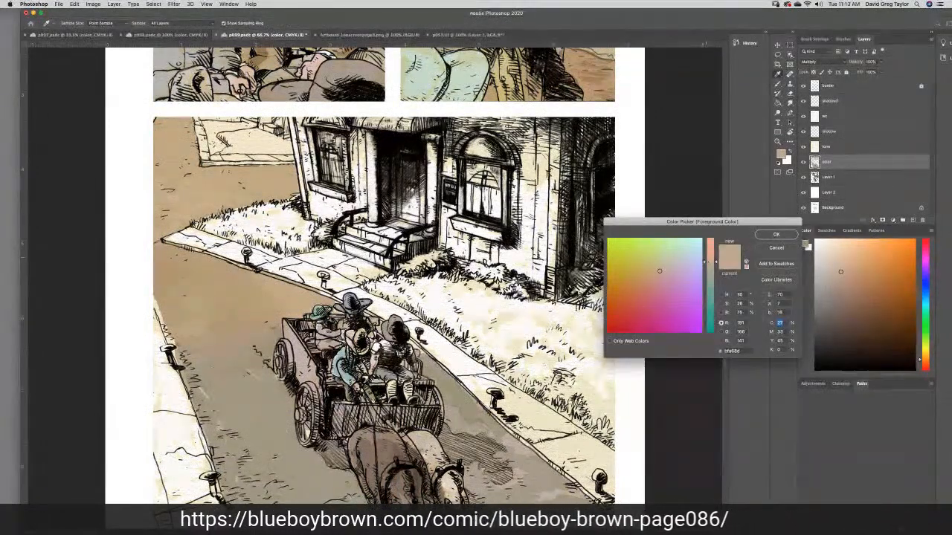
text(24)
key(Tab)
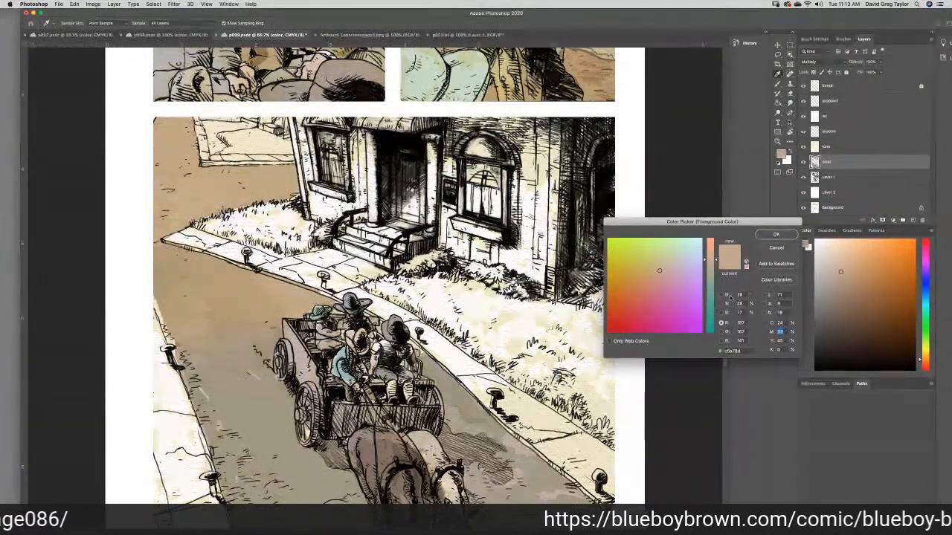
text(10)
key(Tab)
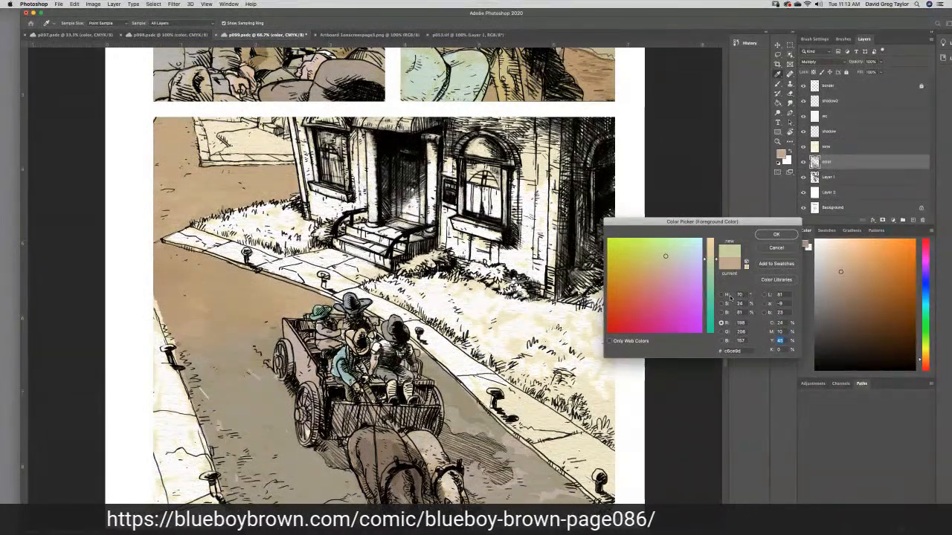
text(30)
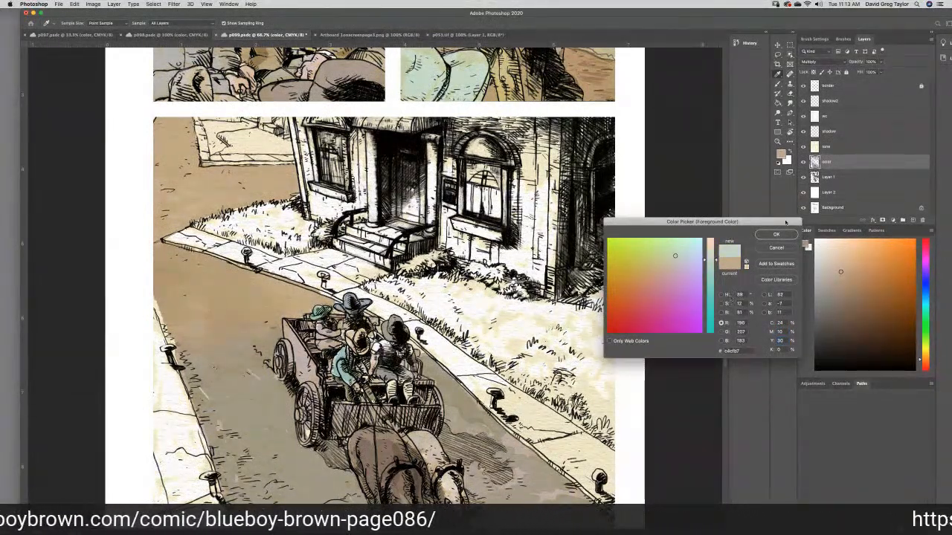
key(Return)
- Brush a small patch of the pale green onto the tan road behind the wagon and smudge it in
click(777, 84)
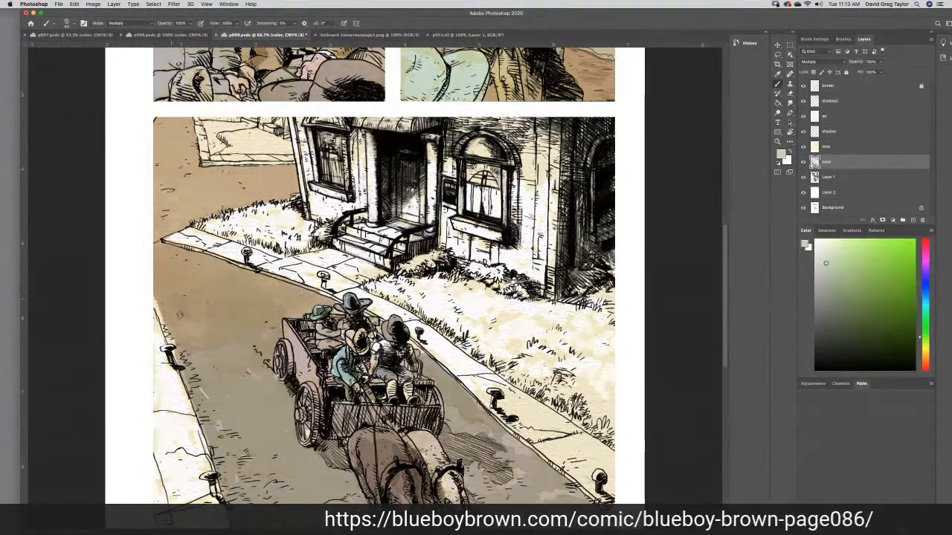
drag(230, 318, 205, 312)
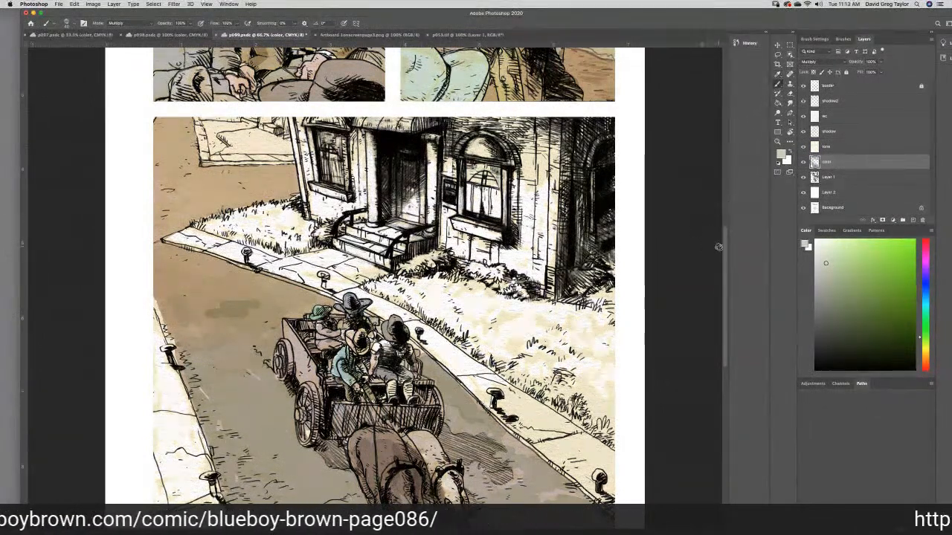
scroll(725, 248, down, 5)
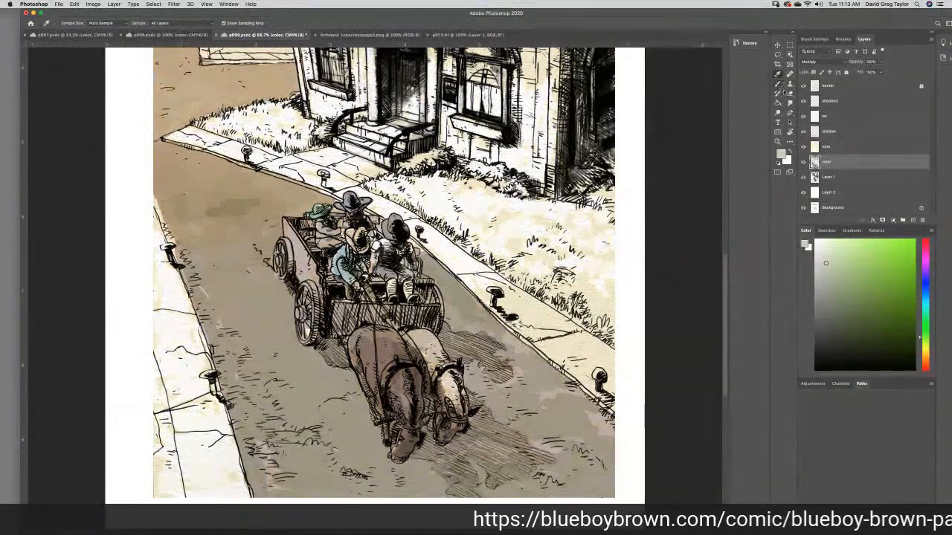
click(789, 104)
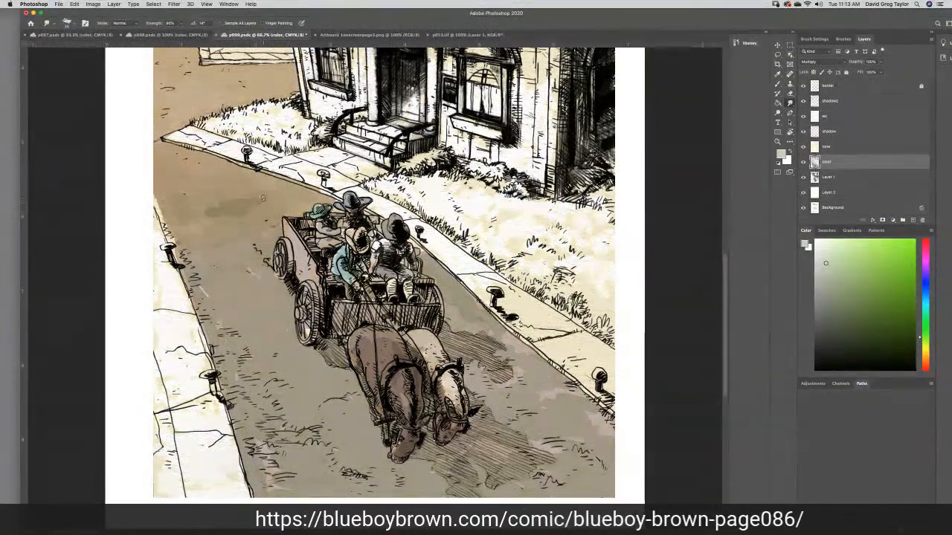
key(ctrl+s)
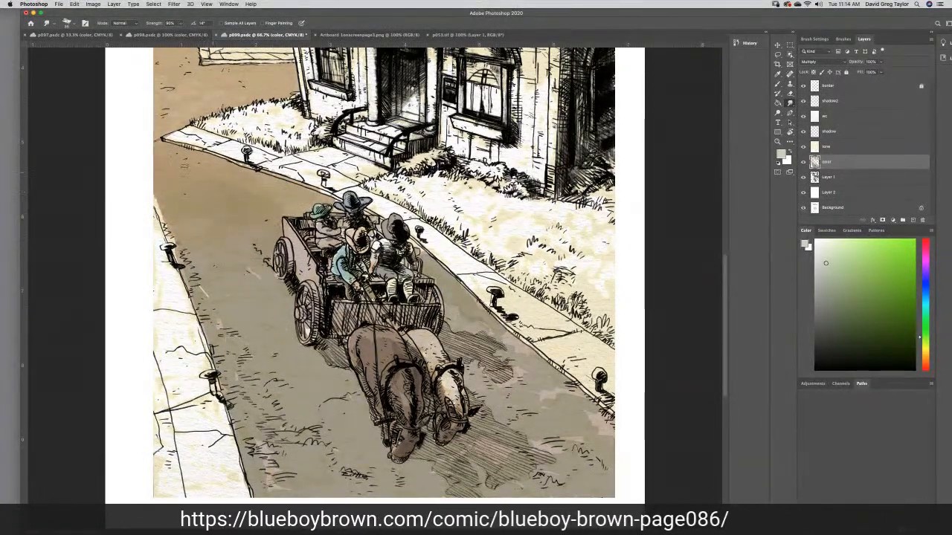
- Sample the tan of the far road as the foreground color with the Eyedropper and return to the Brush
mouse_move(724, 272)
mouse_down()
mouse_move(739, 294)
mouse_move(730, 246)
mouse_move(729, 266)
mouse_up()
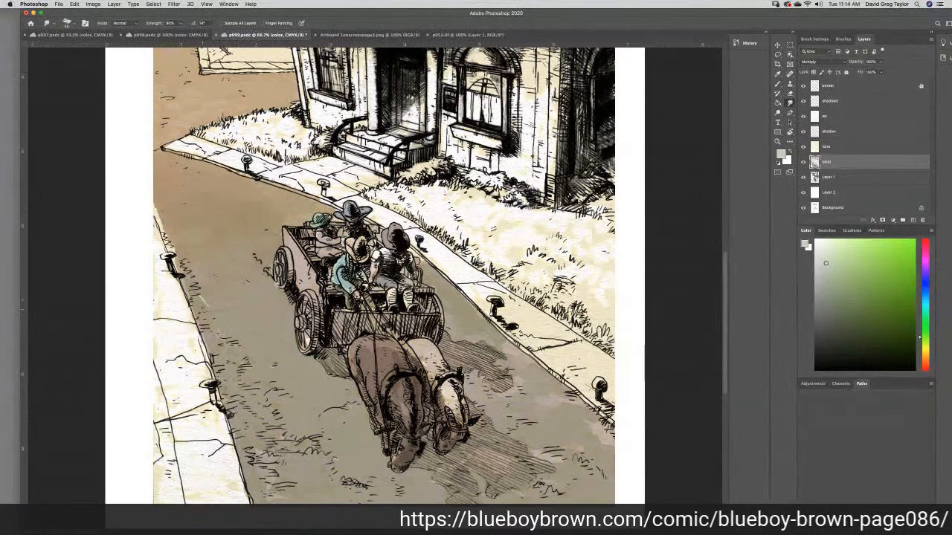
click(777, 85)
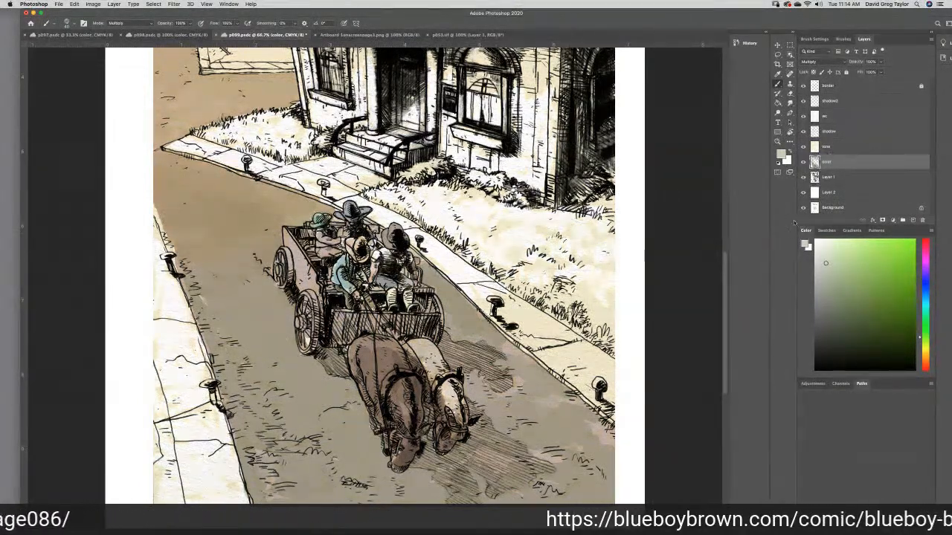
click(778, 74)
click(211, 89)
click(778, 83)
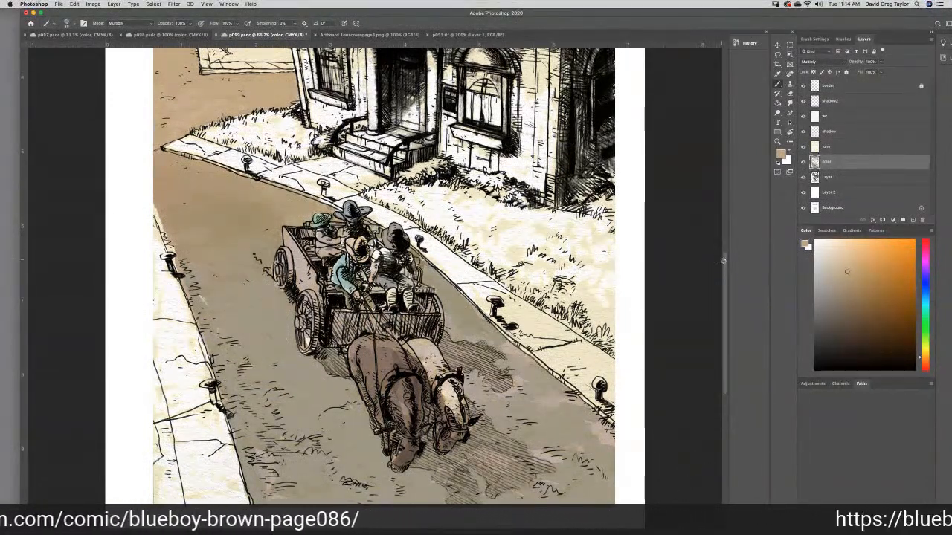
- Open the recent file p002.tif, sample its gray-green ground as the foreground color with the Eyedropper, and return to p099
scroll(710, 246, up, 5)
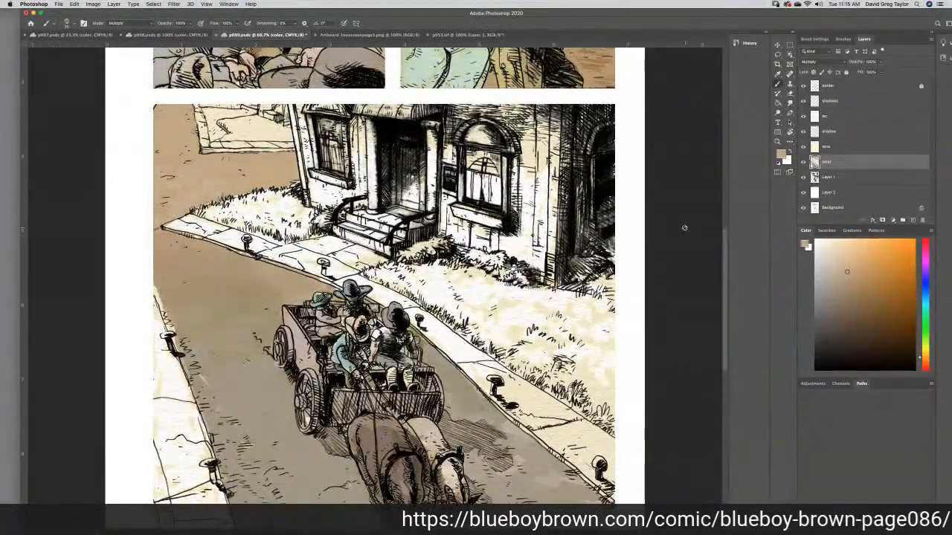
click(58, 4)
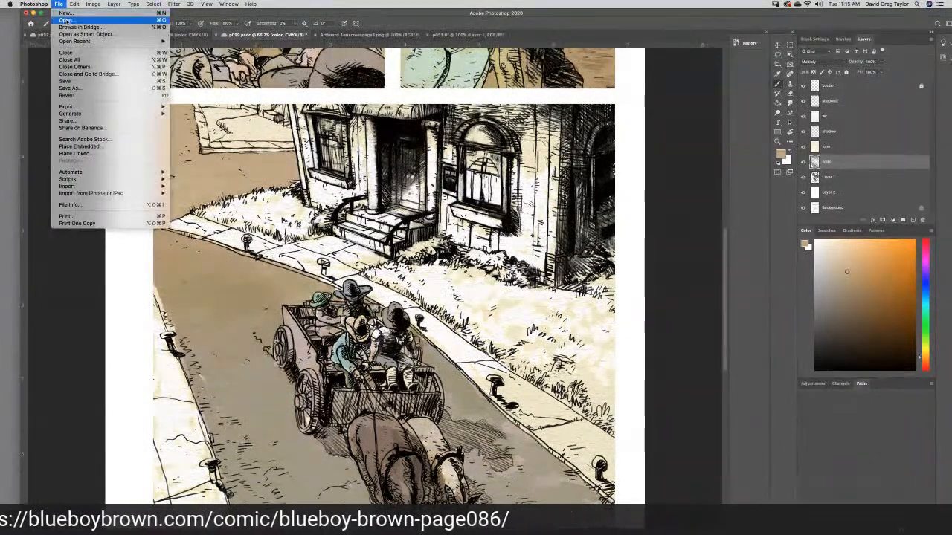
mouse_move(66, 41)
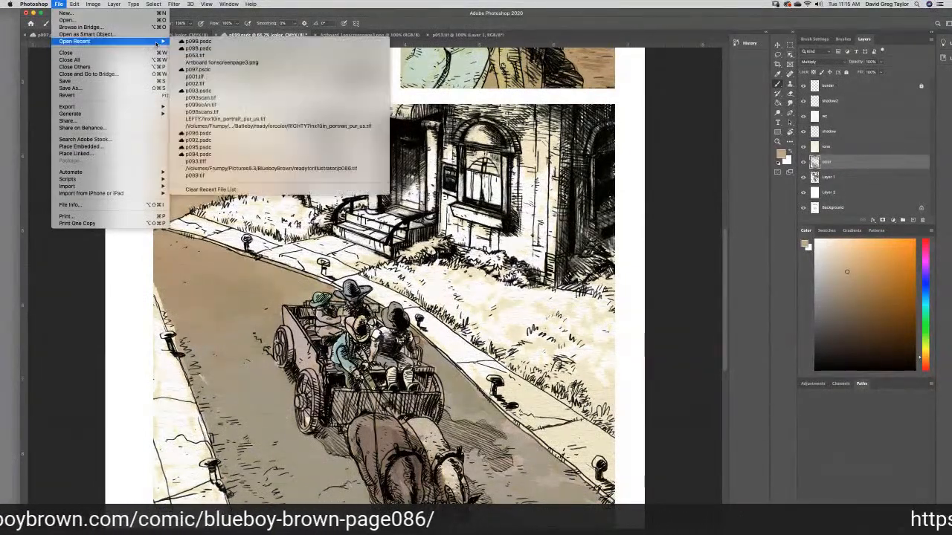
click(194, 84)
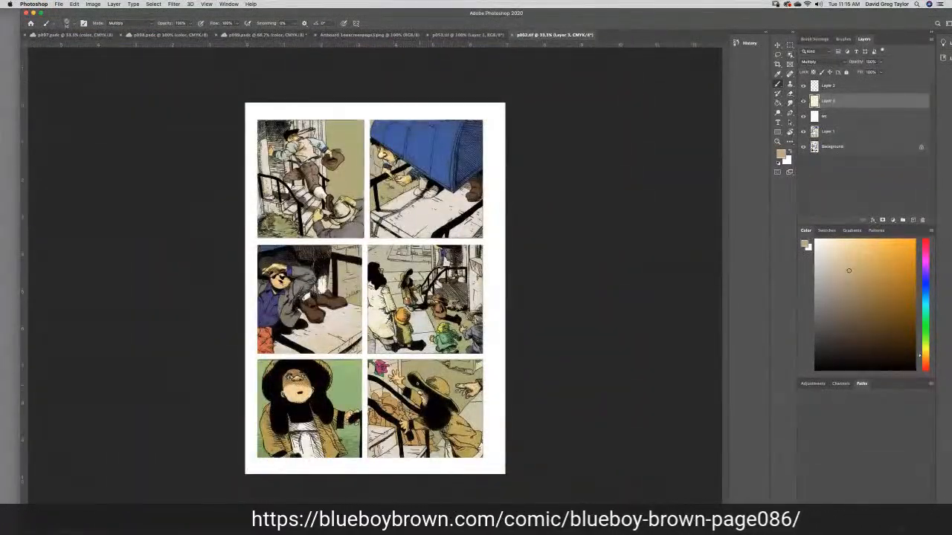
click(778, 74)
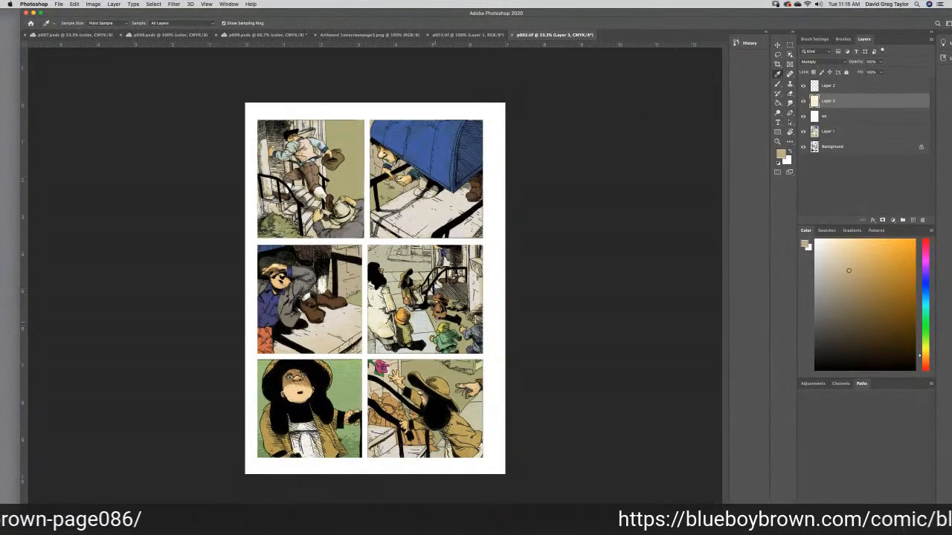
click(440, 321)
click(440, 321)
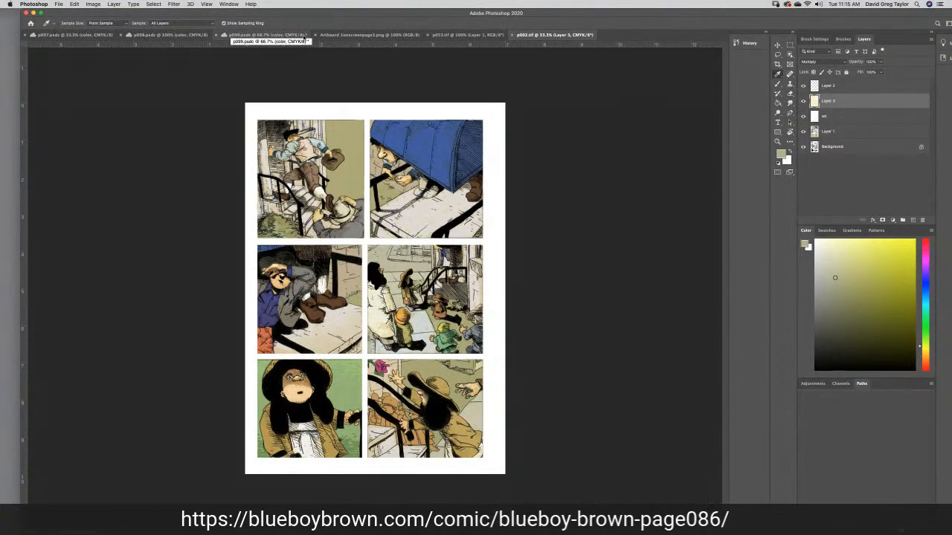
click(266, 36)
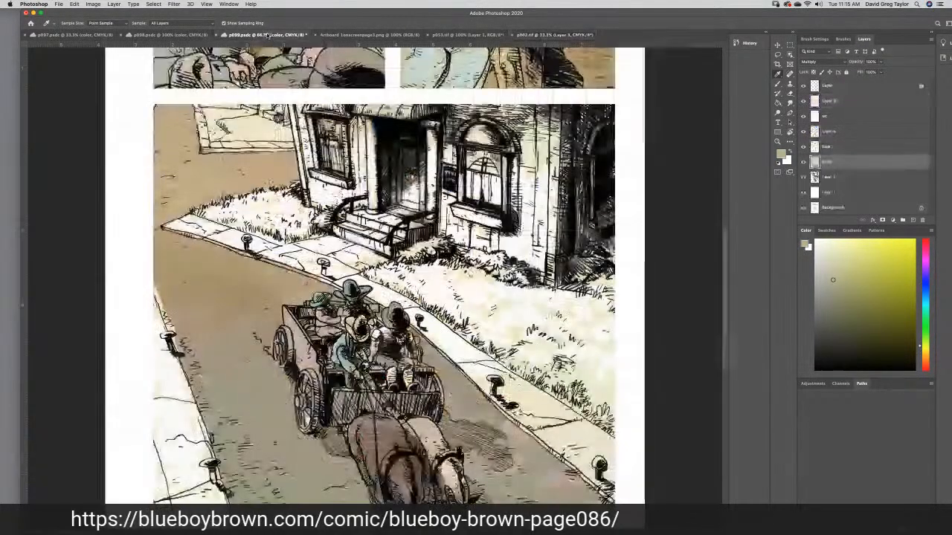
- Try a Brush stroke of the sampled green on the lawn beside the wagon, check the color's values, and undo the stroke
click(777, 84)
drag(467, 304, 431, 301)
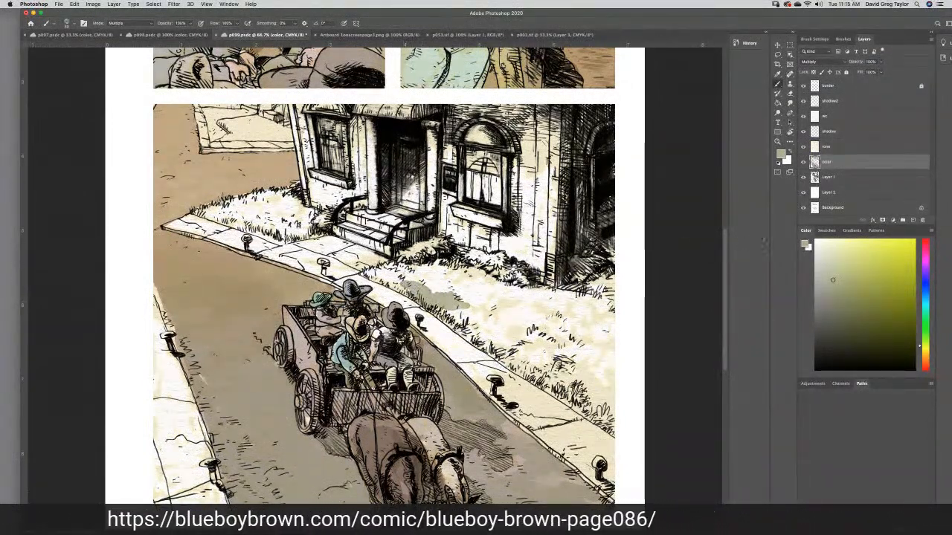
click(805, 246)
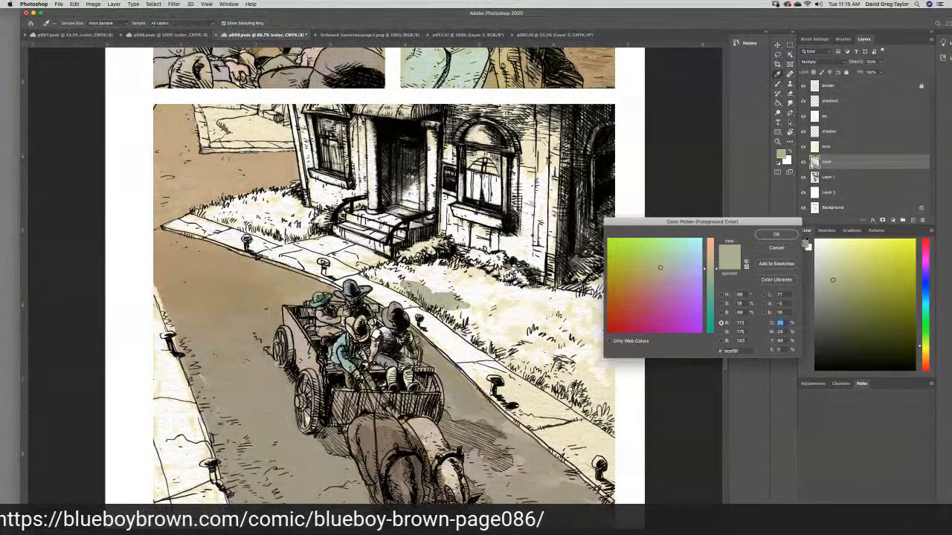
click(783, 238)
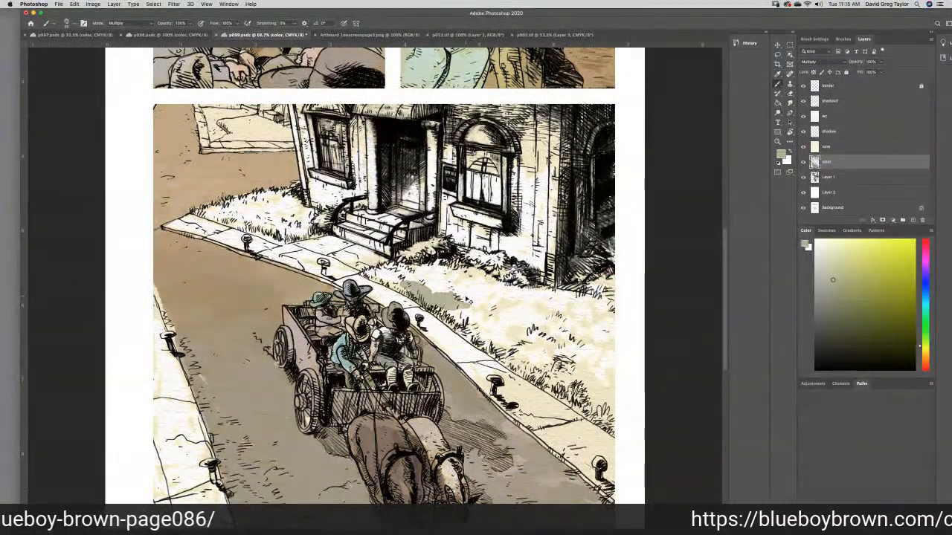
key(super+z)
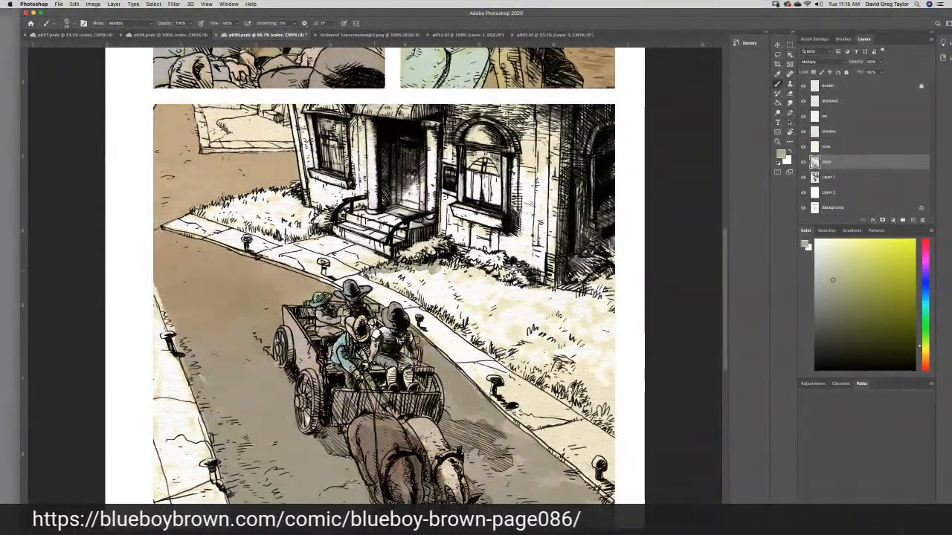
- Paint the lawn in front of the house and the grass patch beyond the front walk with the sampled gray-green
mouse_move(365, 273)
mouse_down()
mouse_move(408, 277)
mouse_move(415, 293)
mouse_move(465, 316)
mouse_move(436, 312)
mouse_move(506, 358)
mouse_move(480, 345)
mouse_up()
mouse_move(520, 369)
mouse_down()
mouse_move(494, 355)
mouse_move(608, 429)
mouse_move(599, 403)
mouse_move(610, 408)
mouse_move(614, 422)
mouse_move(610, 336)
mouse_move(584, 264)
mouse_move(604, 262)
mouse_up()
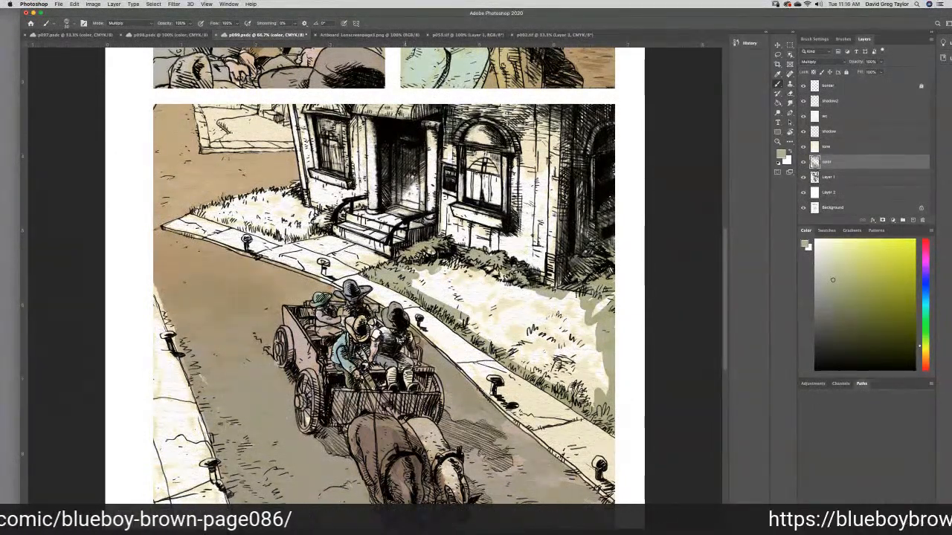
mouse_move(419, 273)
mouse_down()
mouse_move(446, 284)
mouse_move(419, 289)
mouse_move(520, 335)
mouse_move(483, 357)
mouse_move(546, 367)
mouse_move(584, 390)
mouse_move(591, 379)
mouse_move(587, 402)
mouse_move(598, 385)
mouse_move(606, 400)
mouse_move(561, 355)
mouse_move(533, 350)
mouse_move(578, 358)
mouse_move(587, 349)
mouse_move(556, 301)
mouse_move(589, 329)
mouse_move(581, 299)
mouse_move(600, 272)
mouse_move(614, 298)
mouse_up()
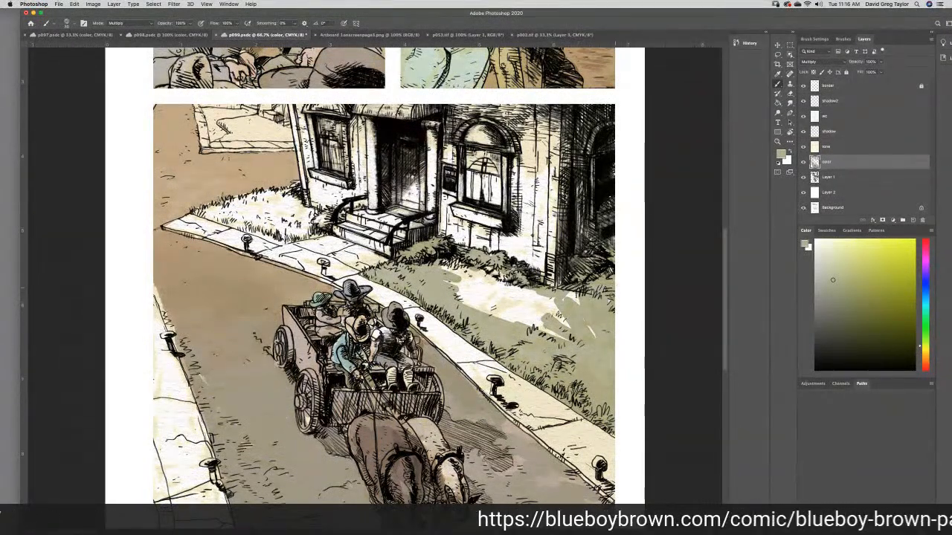
mouse_move(592, 331)
mouse_down()
mouse_move(536, 312)
mouse_move(572, 300)
mouse_up()
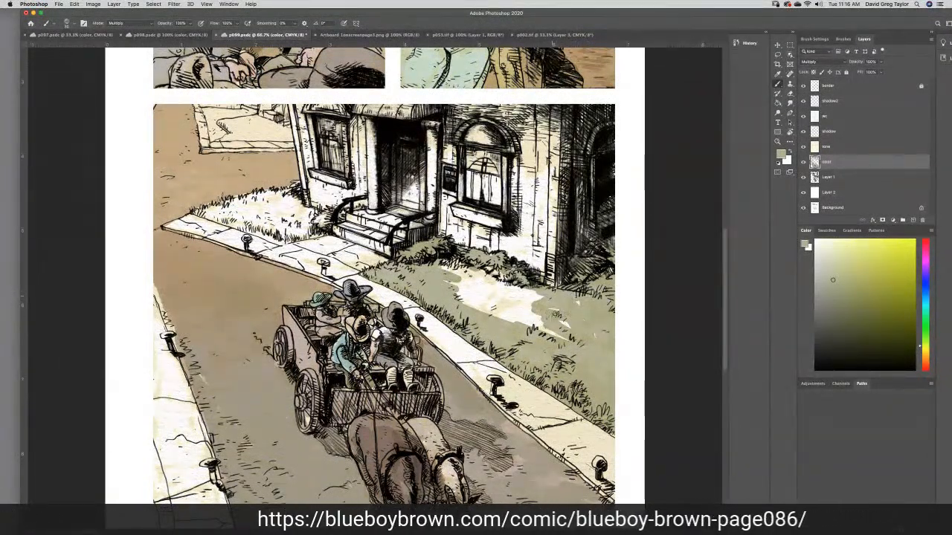
mouse_move(577, 335)
mouse_down()
mouse_move(521, 305)
mouse_move(498, 316)
mouse_move(506, 292)
mouse_move(448, 265)
mouse_move(490, 294)
mouse_move(476, 308)
mouse_move(516, 327)
mouse_up()
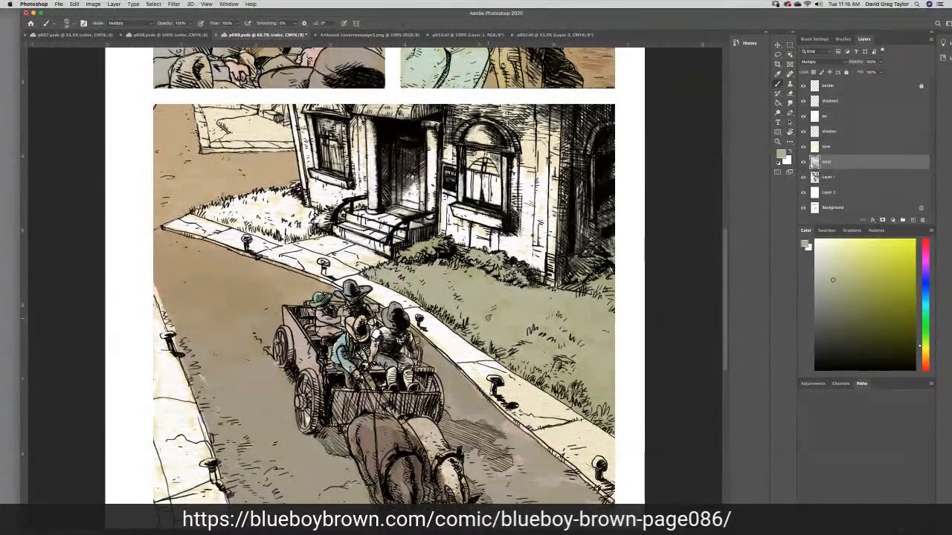
mouse_move(254, 201)
mouse_down()
mouse_move(198, 212)
mouse_move(296, 238)
mouse_move(337, 216)
mouse_move(295, 205)
mouse_move(290, 186)
mouse_move(246, 195)
mouse_move(283, 200)
mouse_move(272, 206)
mouse_move(284, 205)
mouse_move(283, 217)
mouse_move(312, 225)
mouse_move(274, 230)
mouse_move(290, 234)
mouse_move(252, 223)
mouse_move(256, 212)
mouse_move(216, 205)
mouse_move(255, 227)
mouse_up()
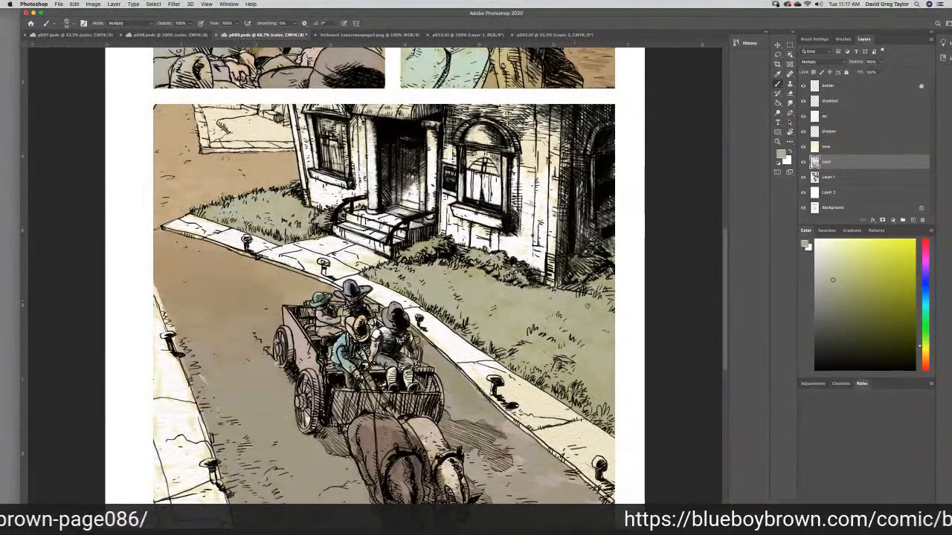
- Paint the grass strip beyond the near sidewalk in the panel's lower-left corner with the same gray-green
drag(725, 334, 726, 396)
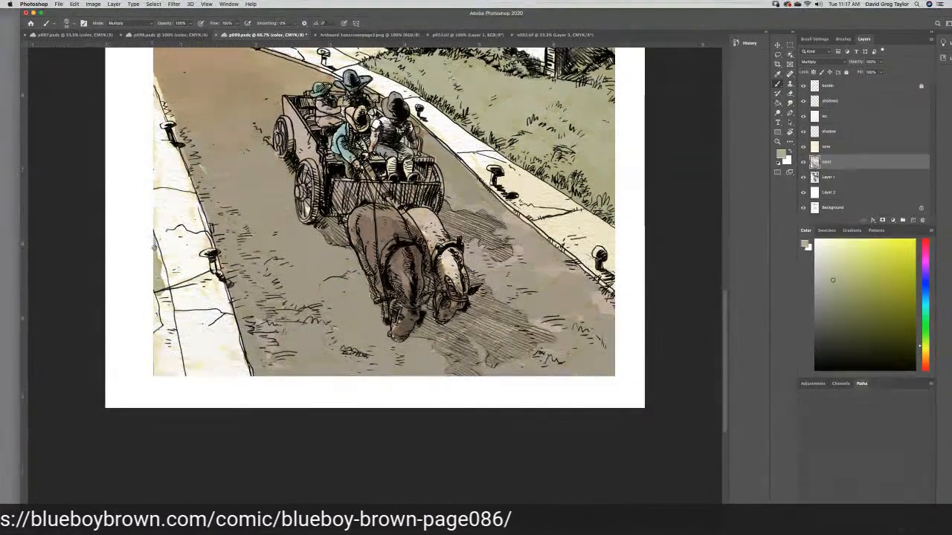
mouse_move(162, 275)
mouse_down()
mouse_move(169, 316)
mouse_move(159, 295)
mouse_up()
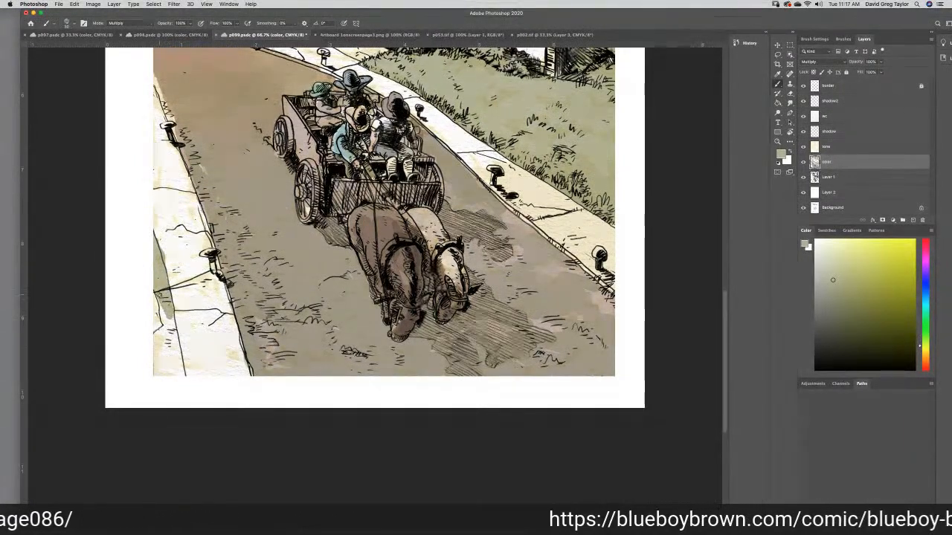
mouse_move(163, 301)
mouse_down()
mouse_move(177, 322)
mouse_move(169, 339)
mouse_move(163, 316)
mouse_move(170, 331)
mouse_move(152, 338)
mouse_move(165, 350)
mouse_move(173, 328)
mouse_move(155, 373)
mouse_up()
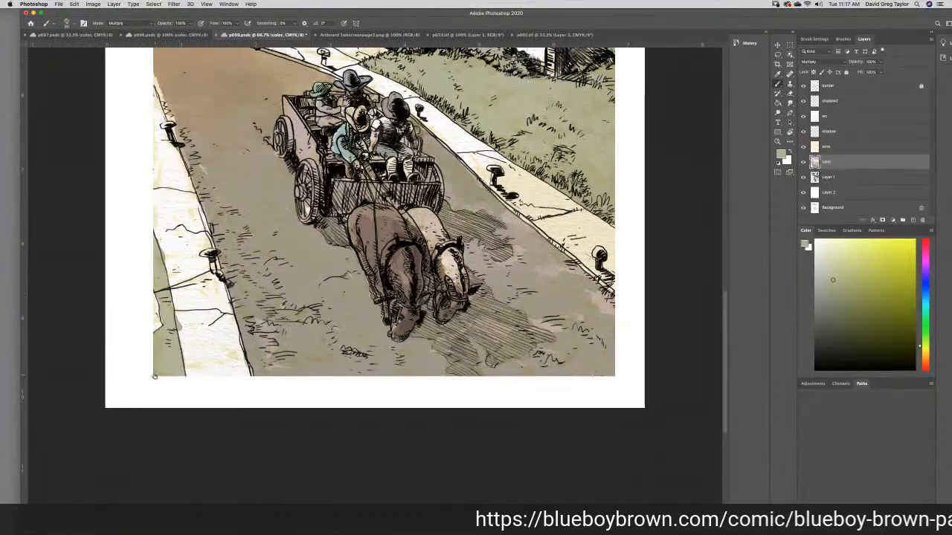
- Sample the light pavement color from p002.tif as the foreground color and try it with the Brush on p099's sidewalk beside the wagon
drag(725, 323, 710, 264)
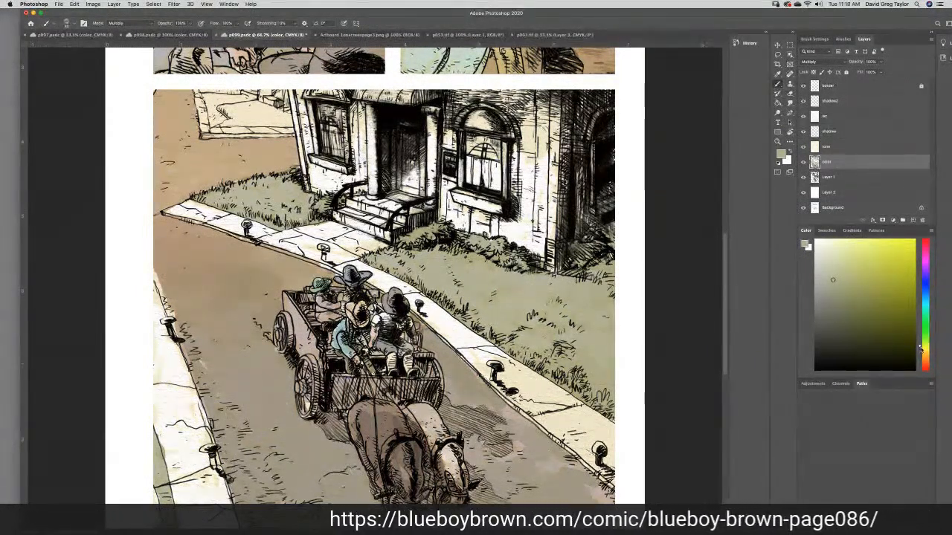
drag(920, 350, 920, 356)
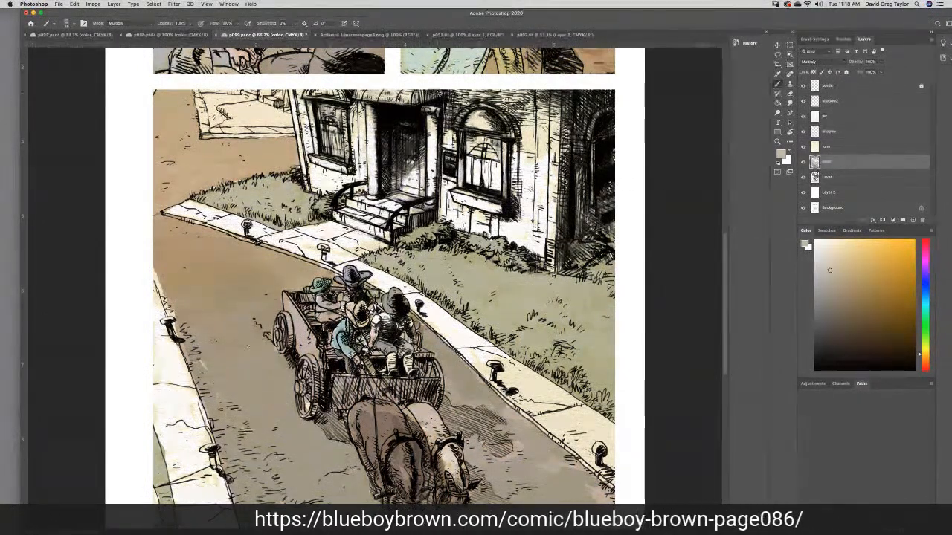
click(548, 35)
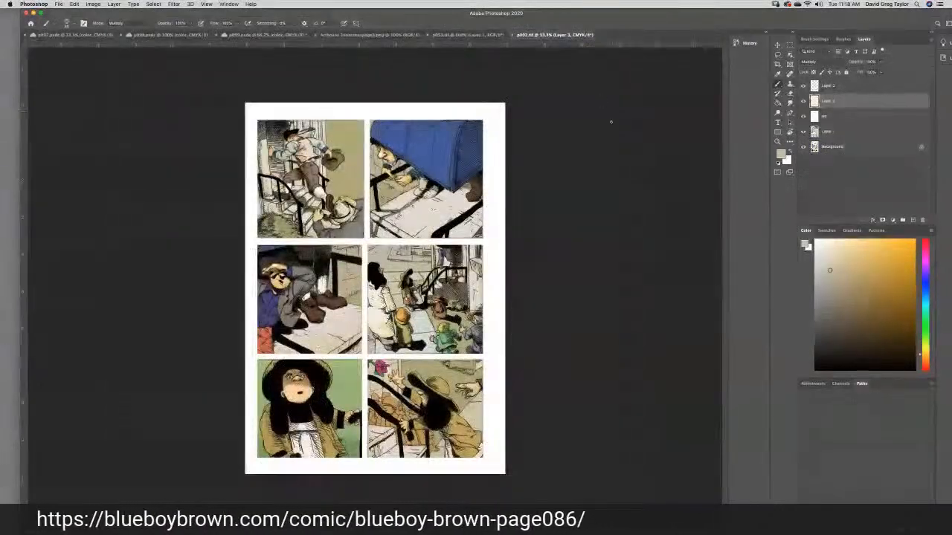
click(778, 74)
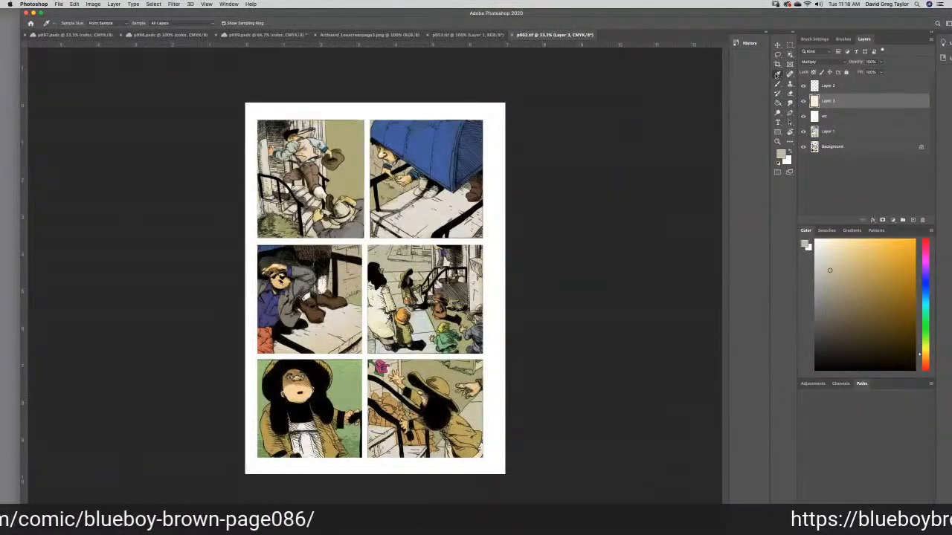
click(479, 405)
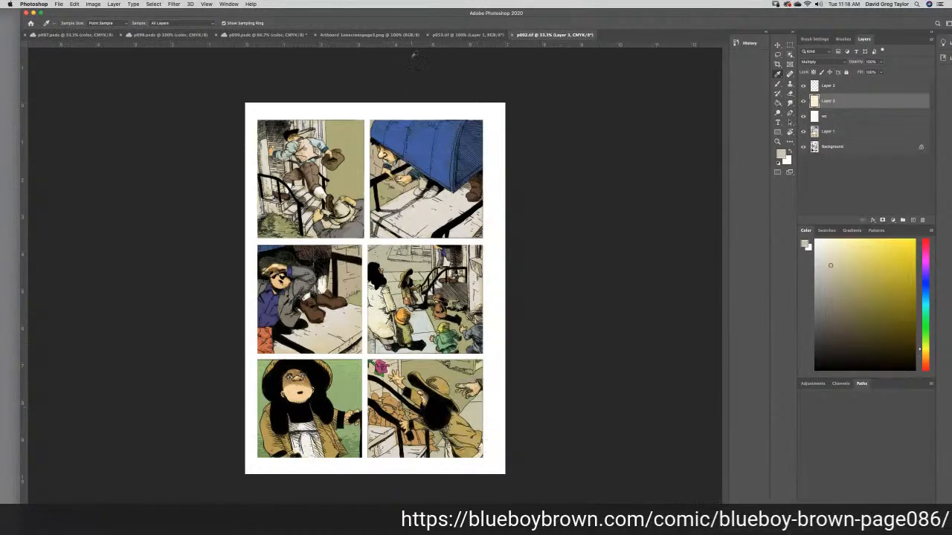
click(246, 35)
click(777, 84)
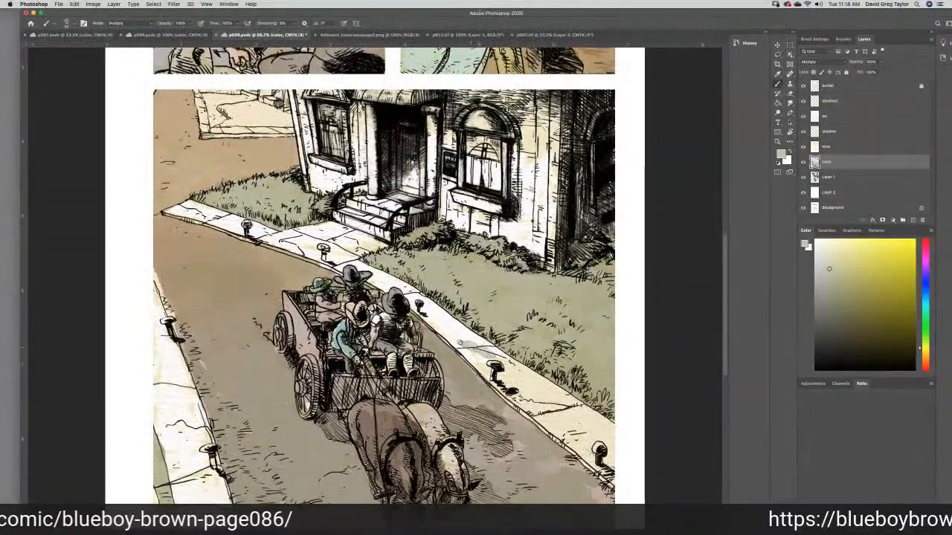
mouse_move(467, 346)
mouse_down()
mouse_move(459, 332)
mouse_move(483, 345)
mouse_move(474, 340)
mouse_move(492, 376)
mouse_move(517, 394)
mouse_move(509, 370)
mouse_up()
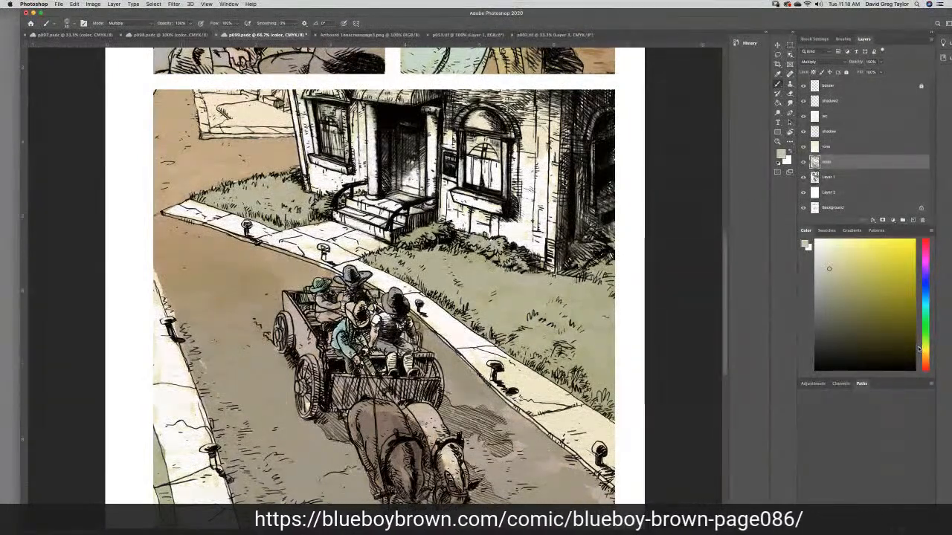
- Set the foreground color to a light warm gray of cyan 15%, magenta 13% and yellow 18%
drag(919, 350, 924, 357)
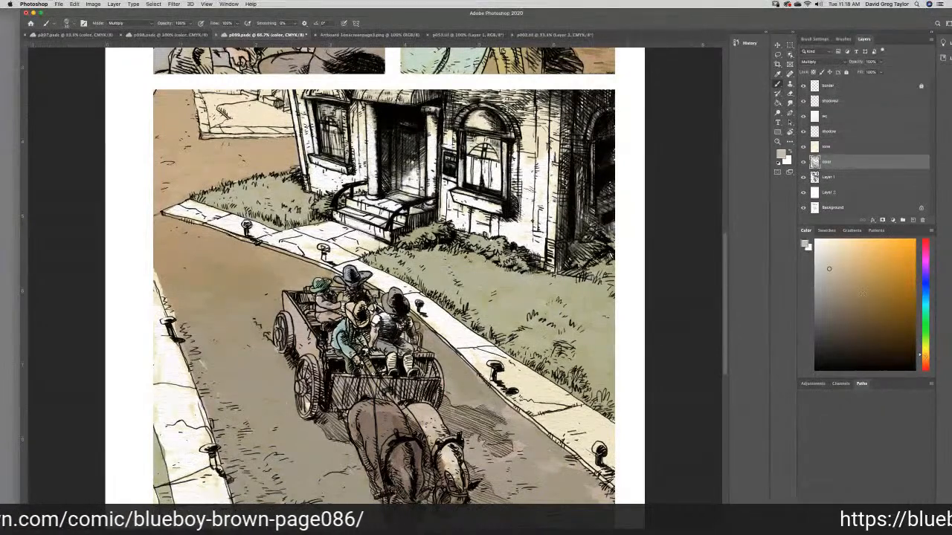
click(839, 265)
click(805, 244)
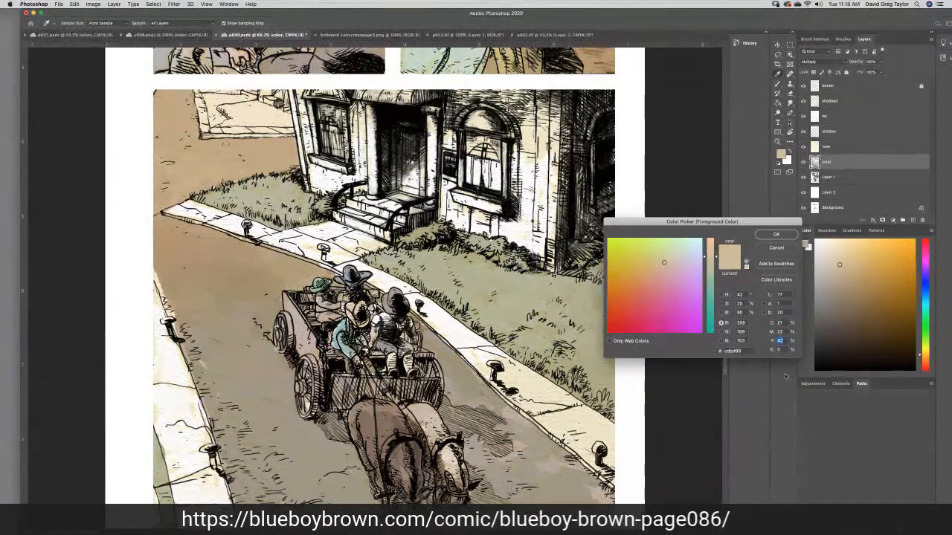
text(52)
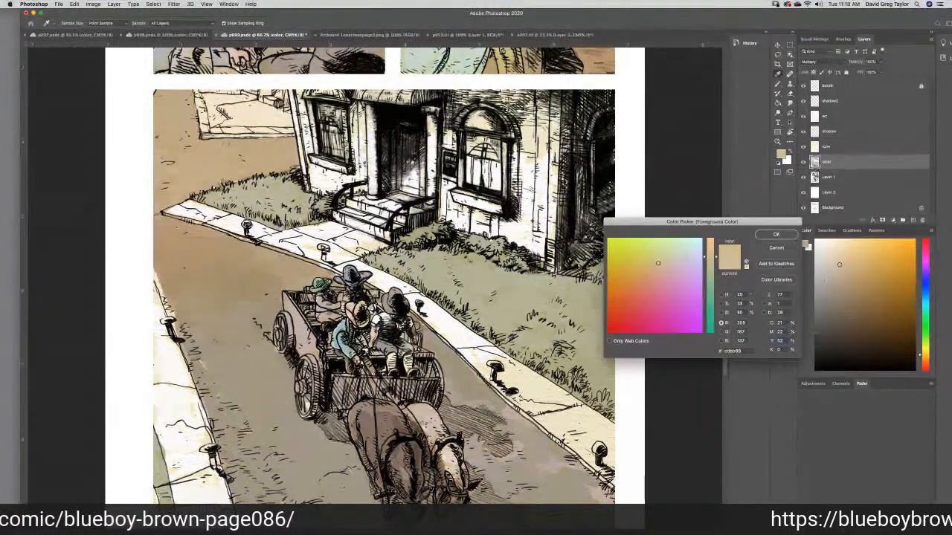
text(22)
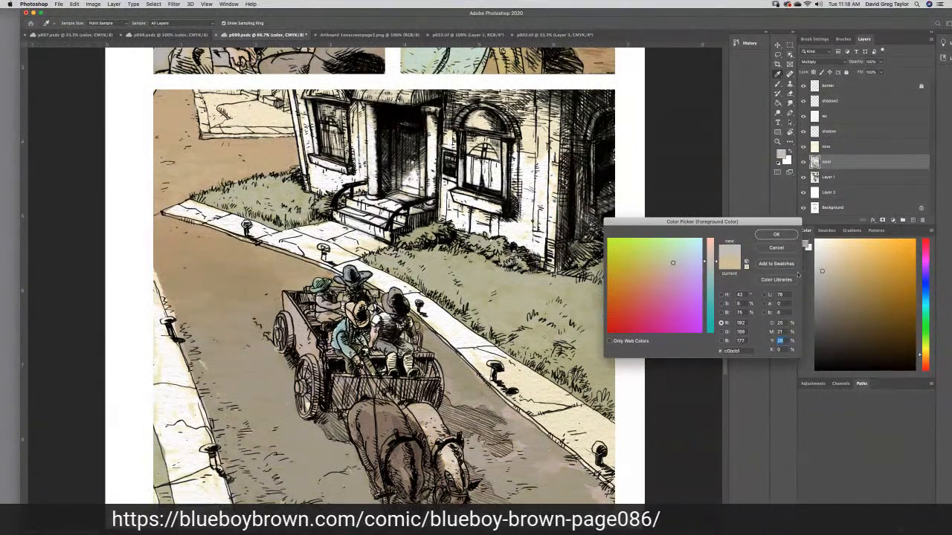
text(18)
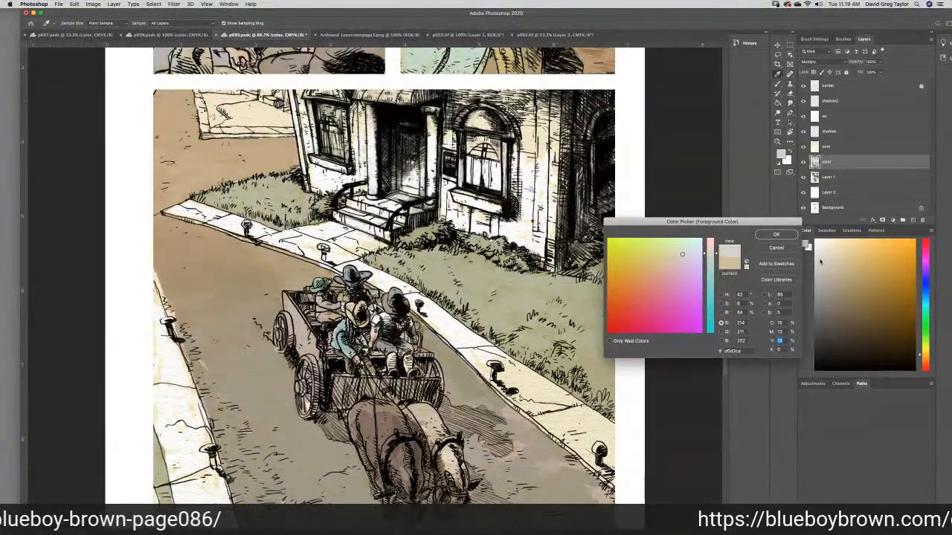
click(775, 235)
- Paint the sidewalk along the house's lawn and the front walk up to the steps with the light warm gray
mouse_move(475, 351)
mouse_down()
mouse_move(450, 326)
mouse_move(491, 354)
mouse_move(491, 374)
mouse_move(523, 410)
mouse_move(538, 403)
mouse_move(514, 377)
mouse_move(545, 392)
mouse_move(509, 366)
mouse_move(546, 382)
mouse_up()
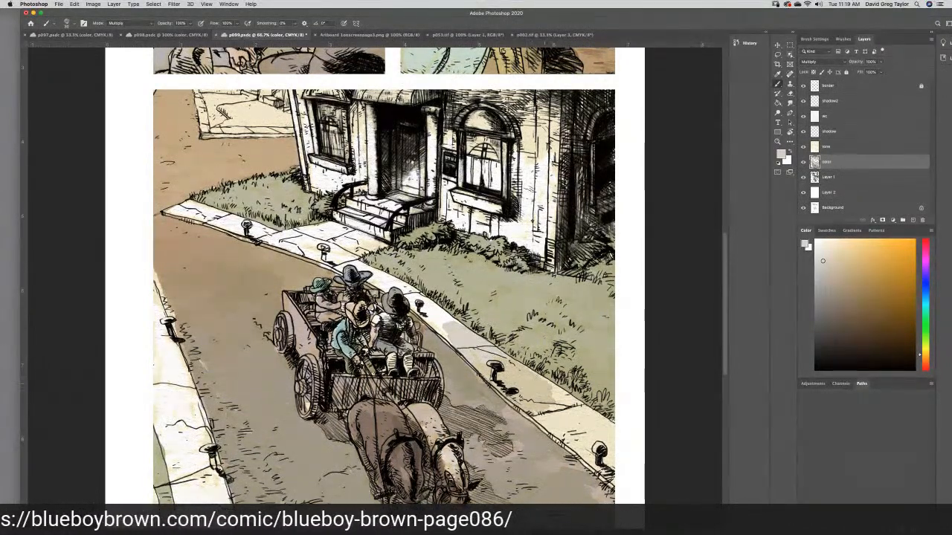
mouse_move(554, 393)
mouse_down()
mouse_move(560, 387)
mouse_move(551, 385)
mouse_move(593, 416)
mouse_move(541, 422)
mouse_move(597, 470)
mouse_move(587, 448)
mouse_move(608, 450)
mouse_move(615, 432)
mouse_up()
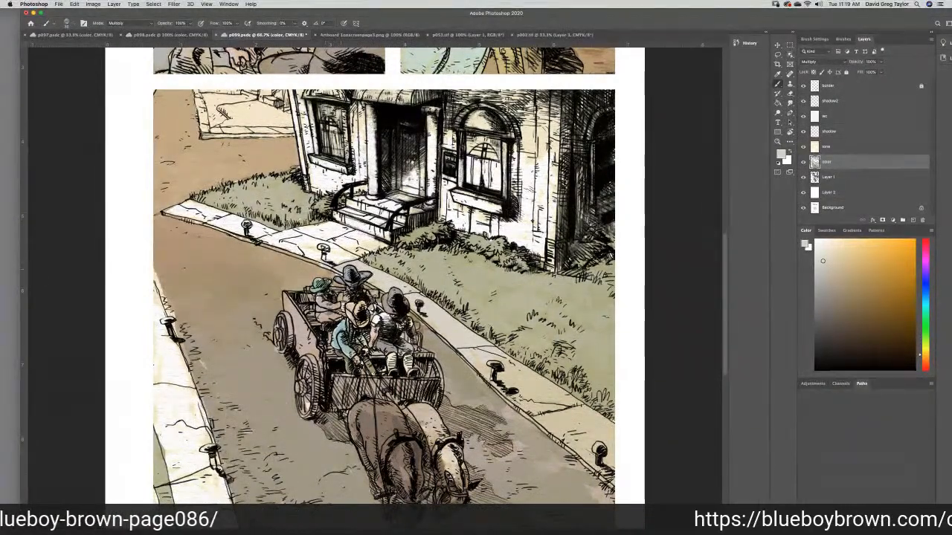
mouse_move(316, 261)
mouse_down()
mouse_move(340, 253)
mouse_move(303, 244)
mouse_move(318, 232)
mouse_move(263, 246)
mouse_up()
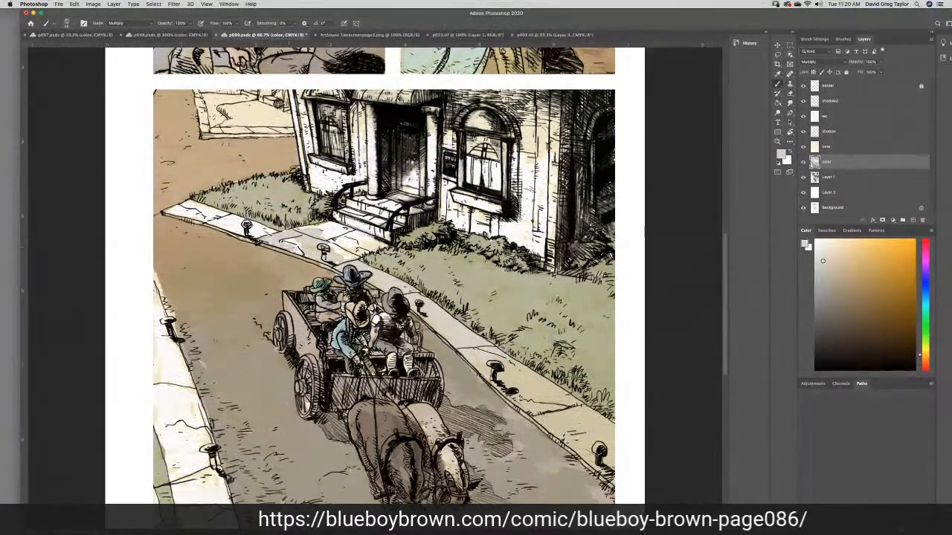
mouse_move(323, 231)
mouse_down()
mouse_move(378, 248)
mouse_move(344, 256)
mouse_move(326, 237)
mouse_up()
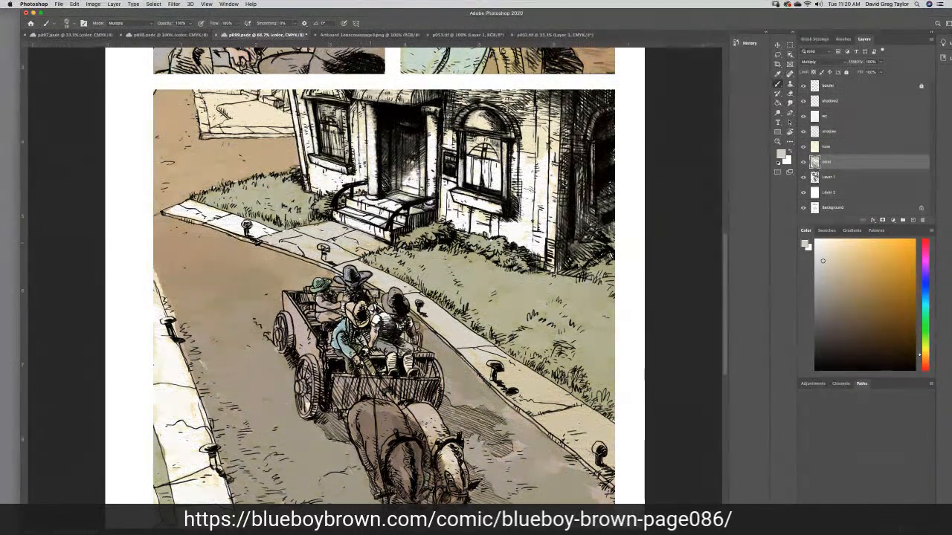
mouse_move(269, 235)
mouse_down()
mouse_move(192, 206)
mouse_move(183, 218)
mouse_up()
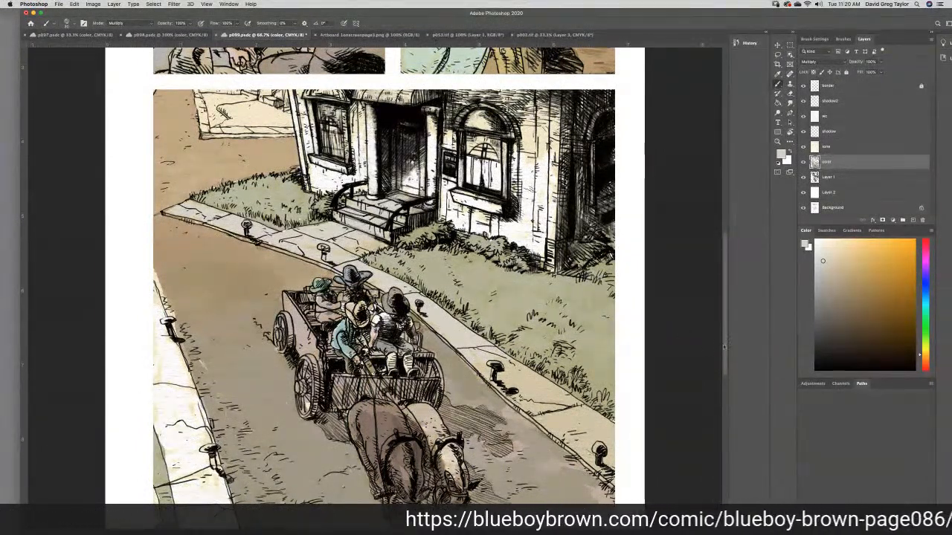
- Paint the near sidewalk in the panel's lower-left corner with the same light warm gray
scroll(722, 347, down, 5)
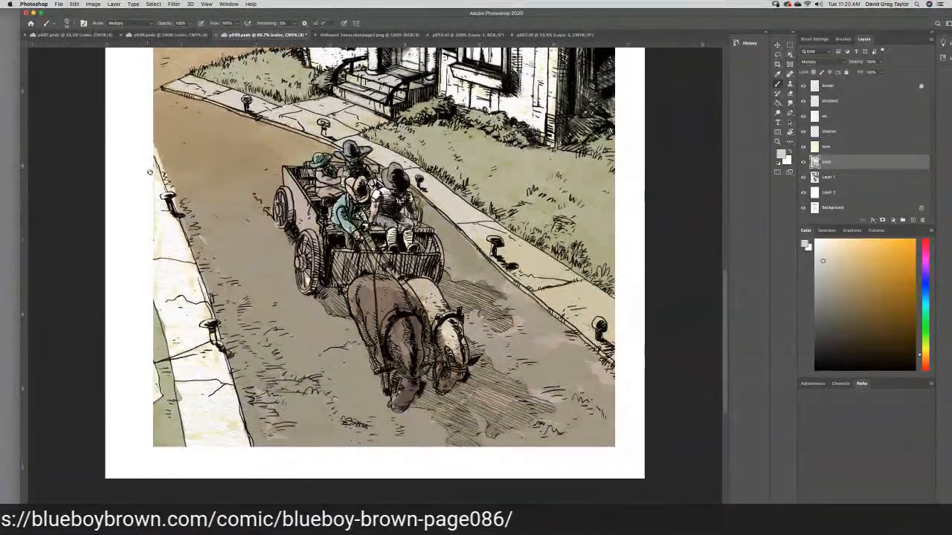
mouse_move(151, 155)
mouse_down()
mouse_move(162, 195)
mouse_move(156, 214)
mouse_move(185, 245)
mouse_move(240, 425)
mouse_move(238, 390)
mouse_move(244, 448)
mouse_move(230, 436)
mouse_move(231, 452)
mouse_move(214, 447)
mouse_move(191, 444)
mouse_up()
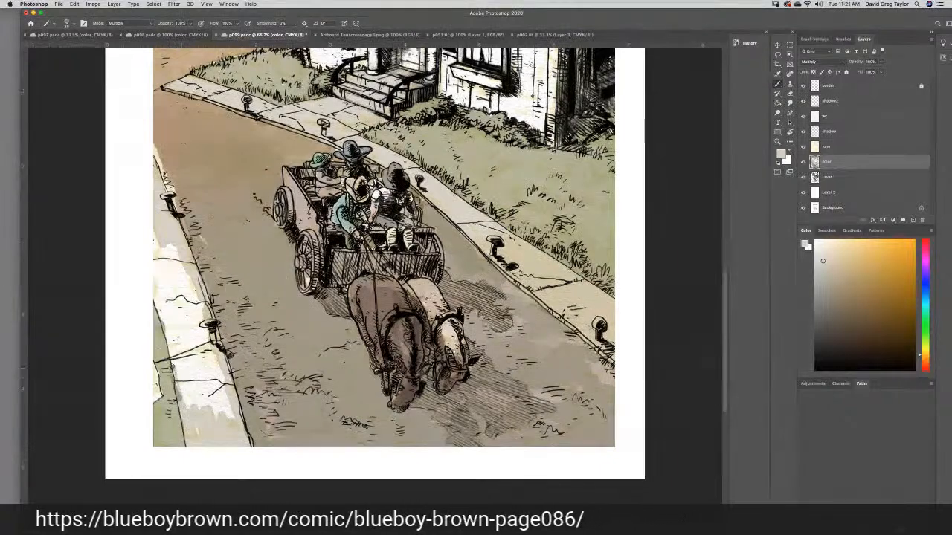
mouse_move(150, 293)
mouse_down()
mouse_move(152, 237)
mouse_move(148, 279)
mouse_move(177, 287)
mouse_move(192, 271)
mouse_move(189, 320)
mouse_move(172, 312)
mouse_move(195, 350)
mouse_move(199, 297)
mouse_up()
mouse_move(212, 359)
mouse_down()
mouse_move(225, 392)
mouse_move(205, 389)
mouse_move(171, 329)
mouse_move(180, 387)
mouse_move(177, 349)
mouse_move(214, 419)
mouse_move(220, 413)
mouse_move(202, 367)
mouse_move(233, 412)
mouse_move(205, 387)
mouse_move(202, 443)
mouse_up()
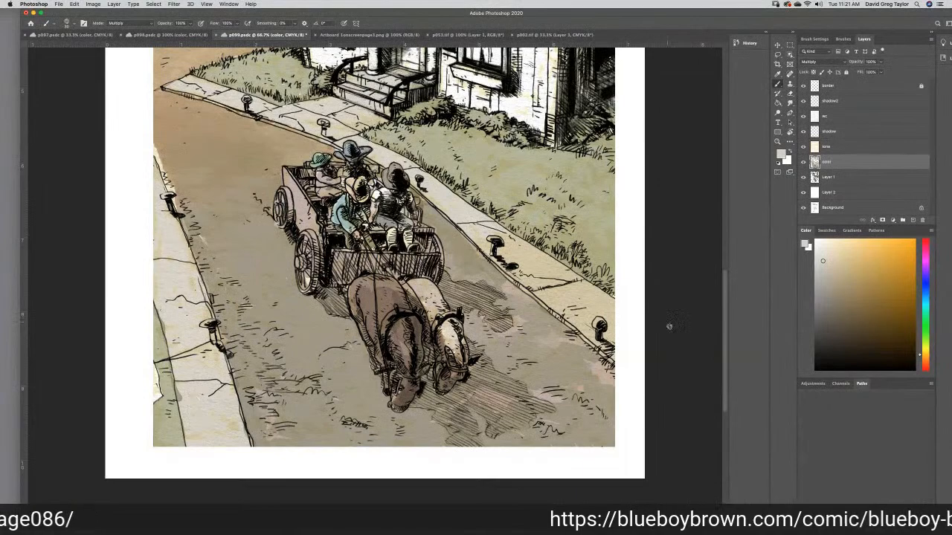
- Save the p099 page and switch to the Blueboy Brown title artboard image
drag(725, 326, 728, 327)
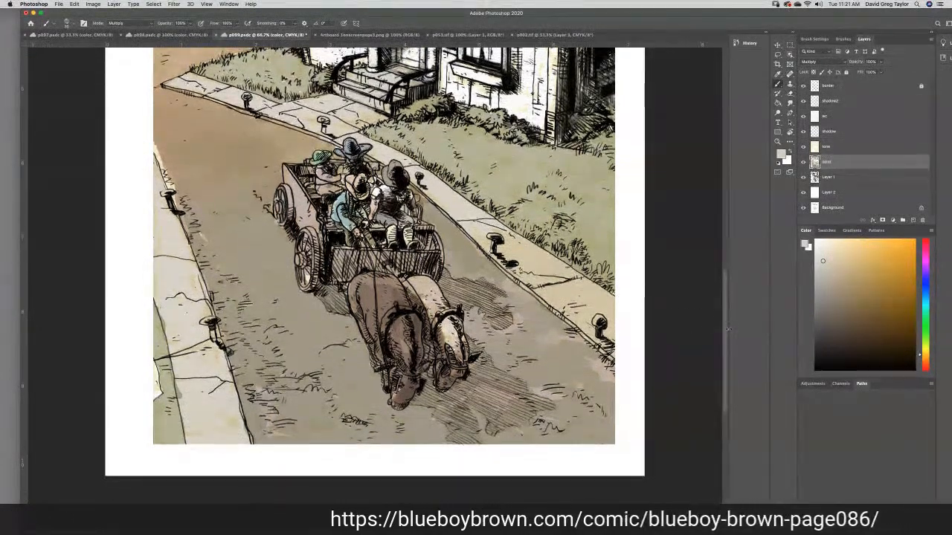
key(super+minus)
key(super+minus)
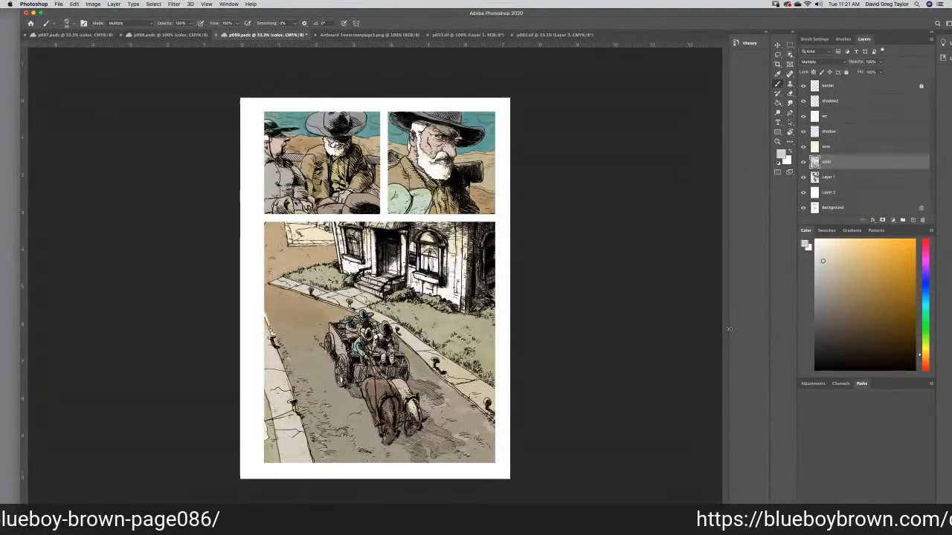
key(super+s)
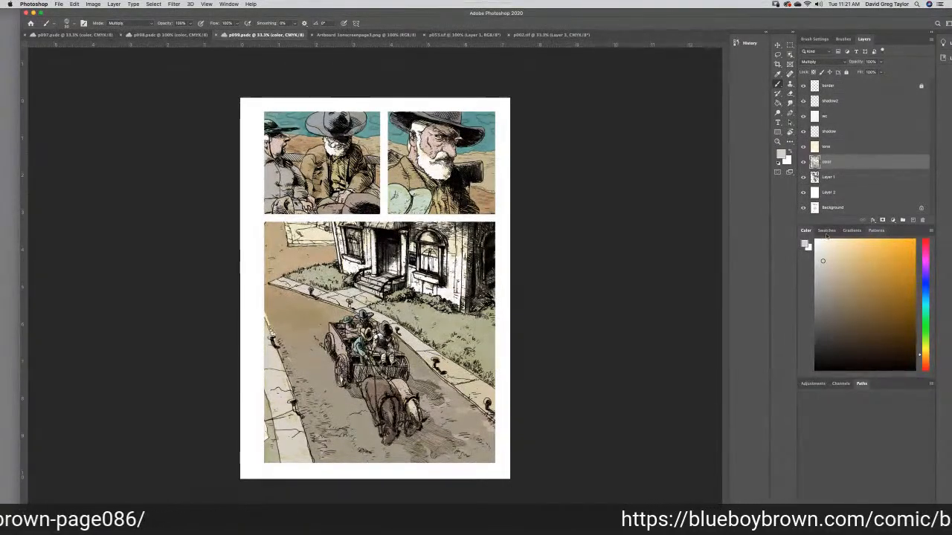
click(364, 35)
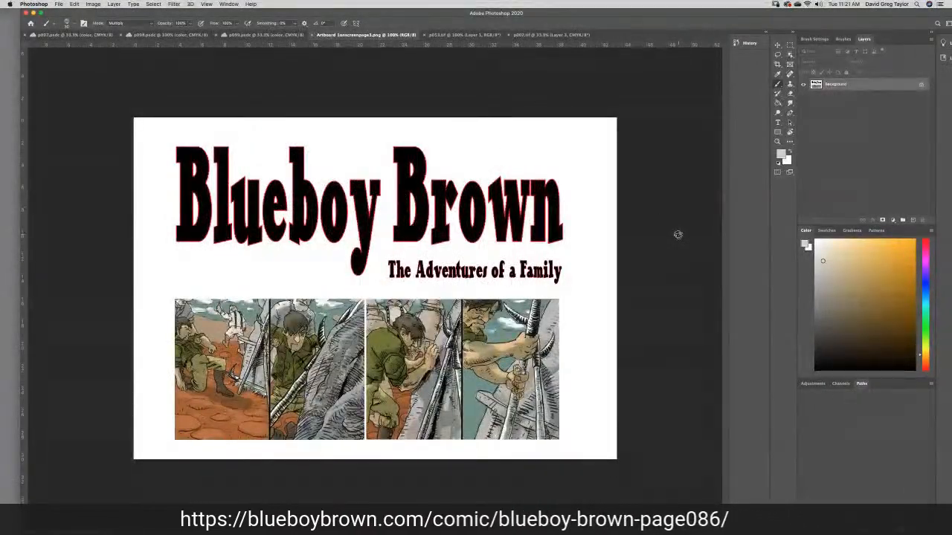